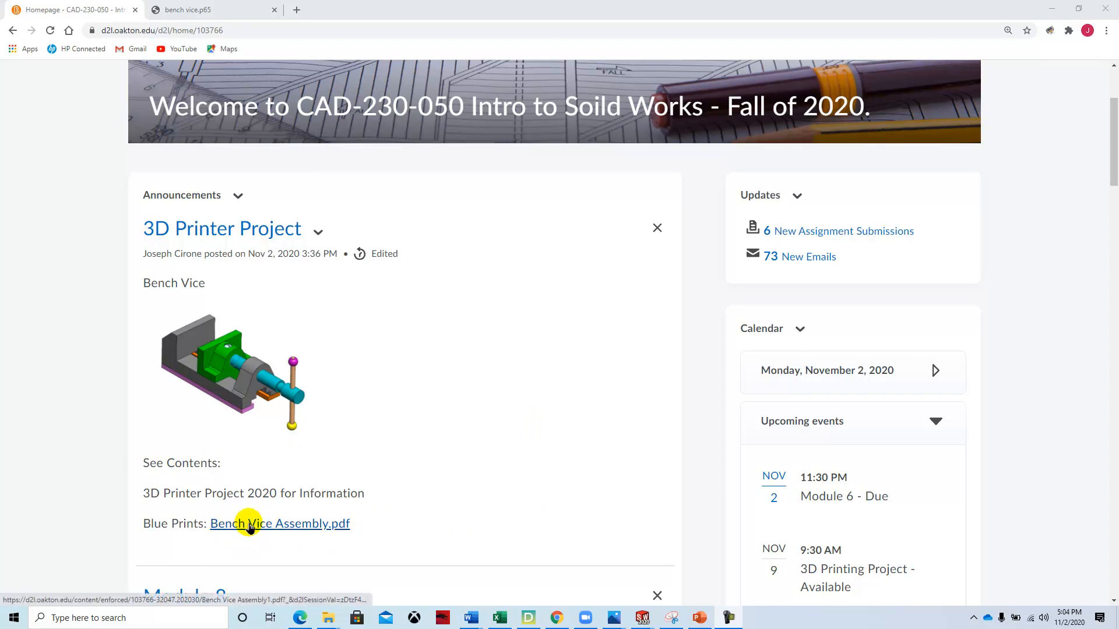
# - Open the Bench Vice Assembly.pdf blueprints and look through the dimensioned part drawings on all three pages
pyautogui.click(332, 524)
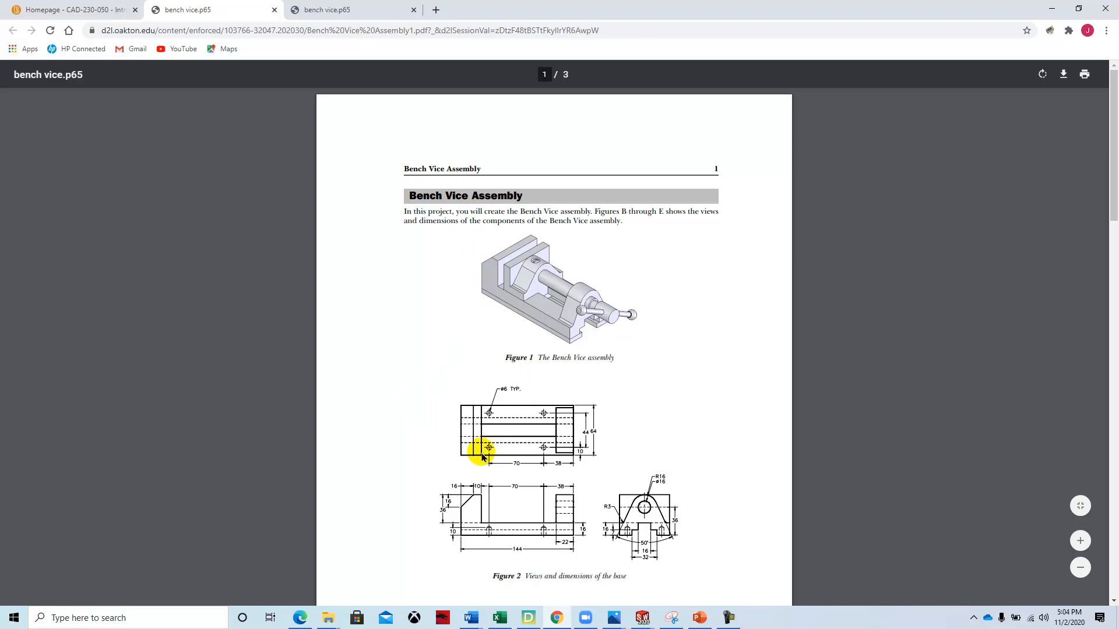
pyautogui.scroll(-5, 529, 445)
pyautogui.scroll(-4, 529, 445)
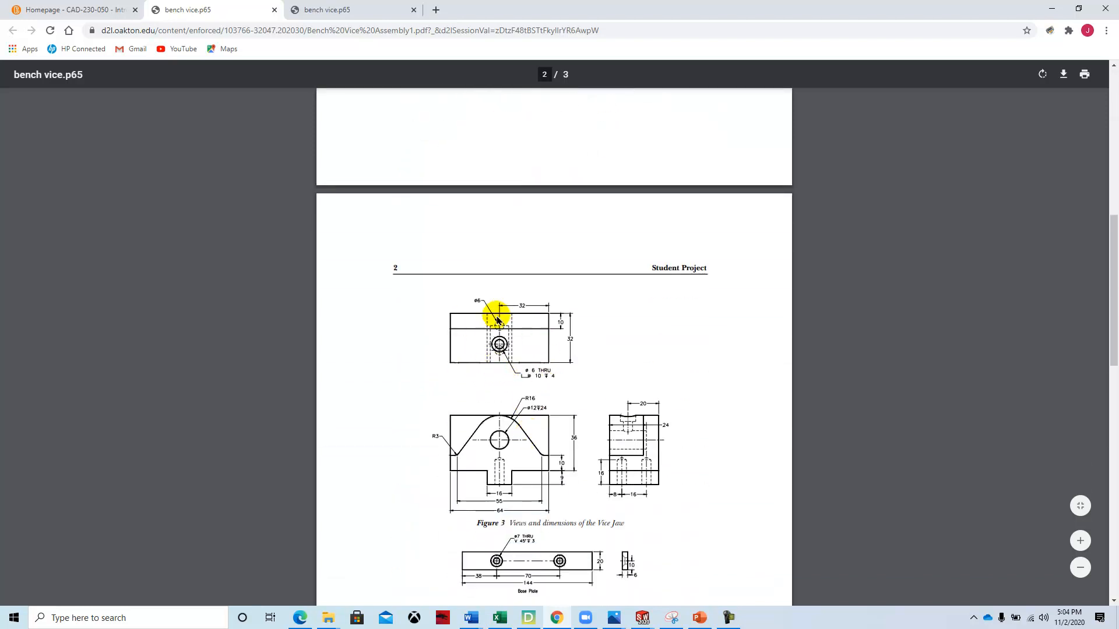
pyautogui.scroll(6, 512, 364)
pyautogui.scroll(3, 513, 254)
pyautogui.scroll(-7, 517, 356)
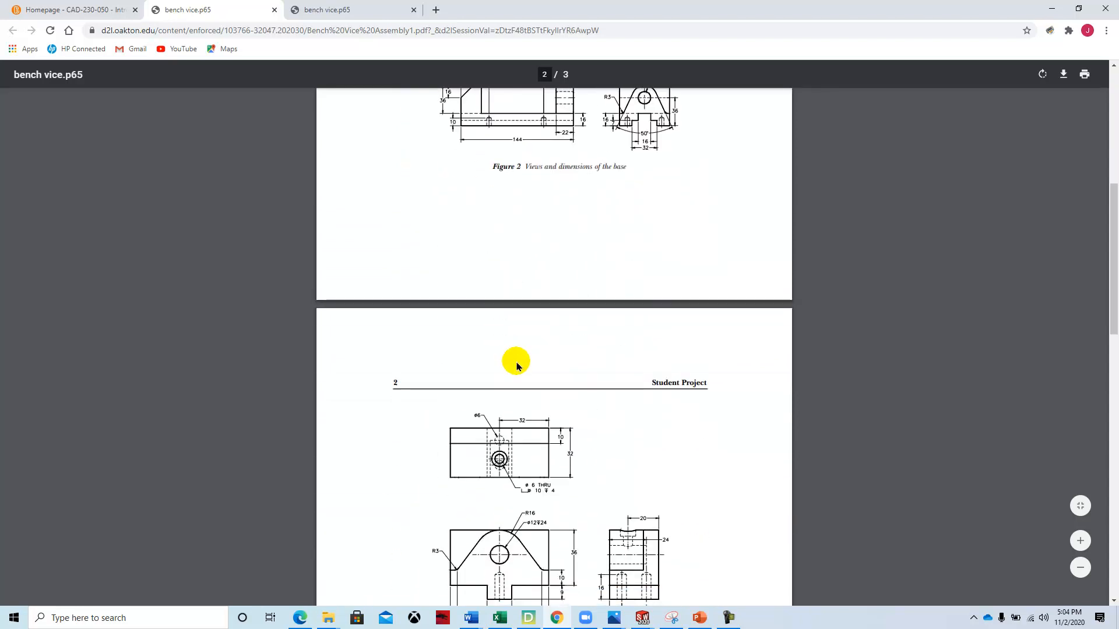
pyautogui.scroll(-7, 517, 364)
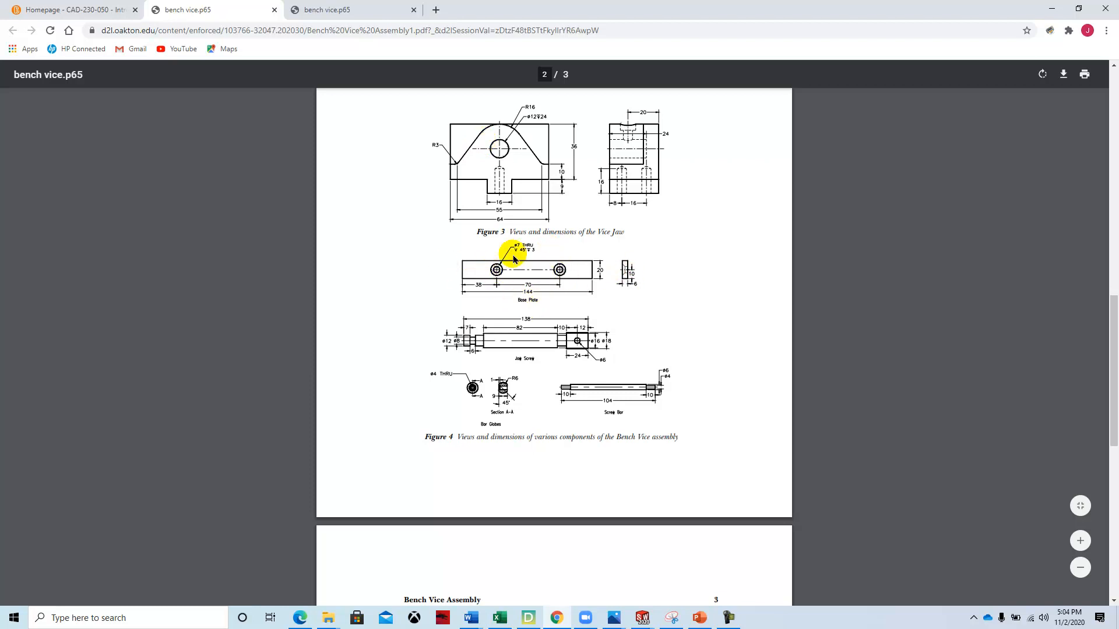
pyautogui.scroll(-3, 501, 249)
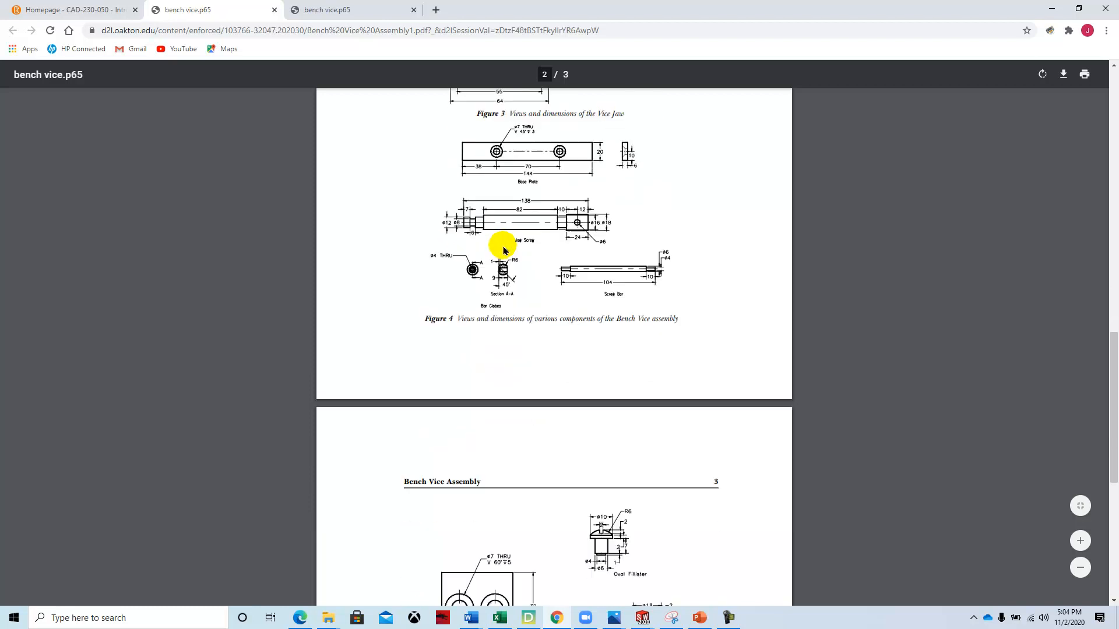
pyautogui.scroll(-5, 505, 249)
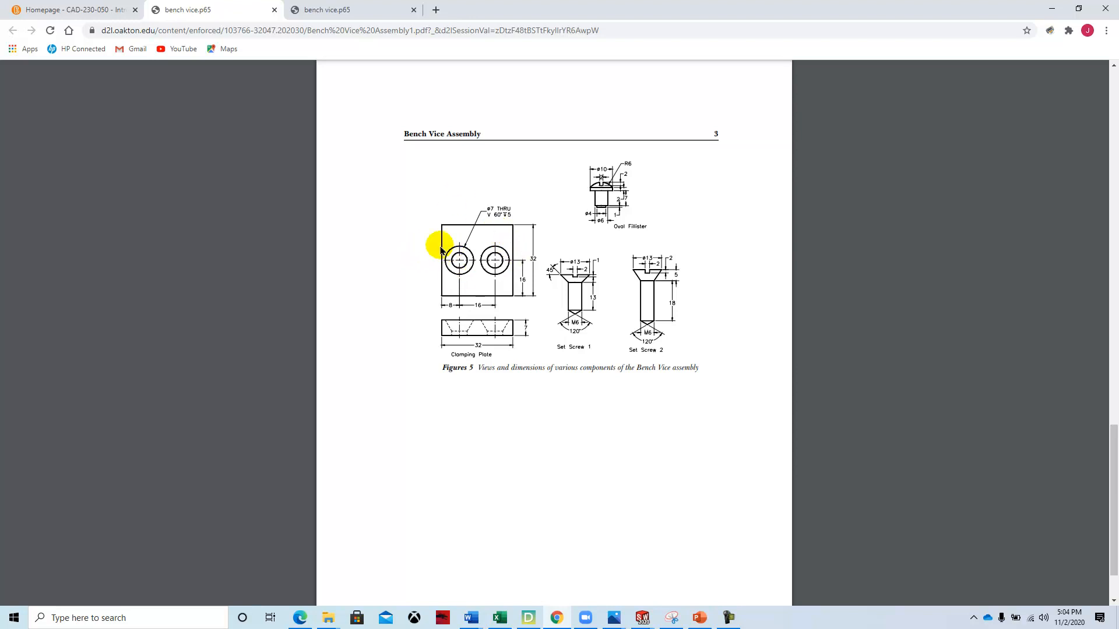
pyautogui.scroll(10, 473, 263)
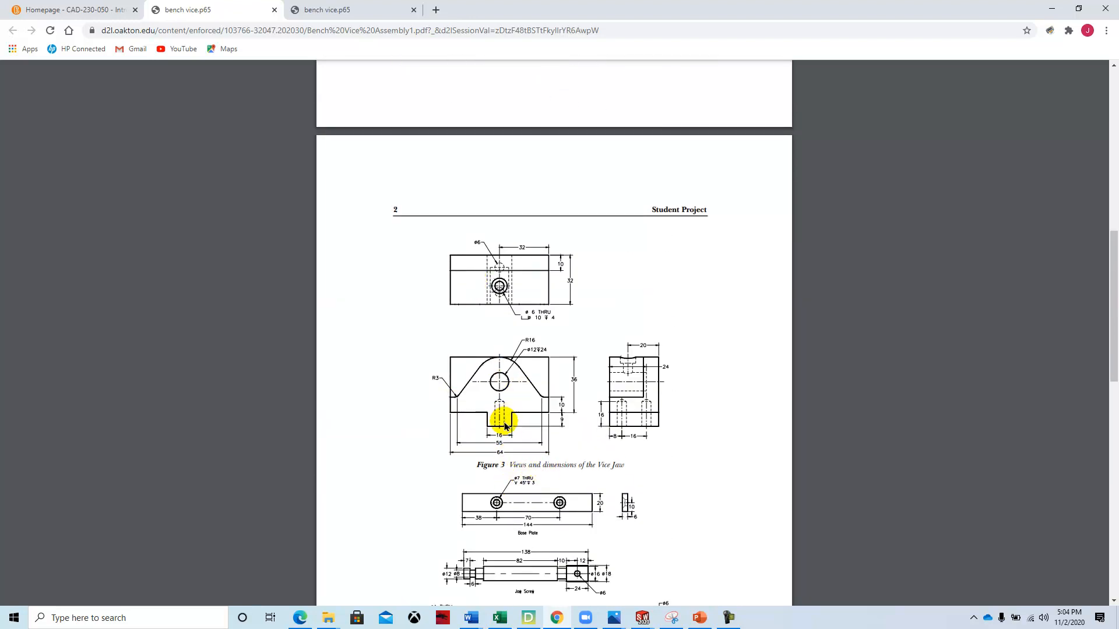
pyautogui.scroll(5, 490, 341)
pyautogui.scroll(2, 493, 338)
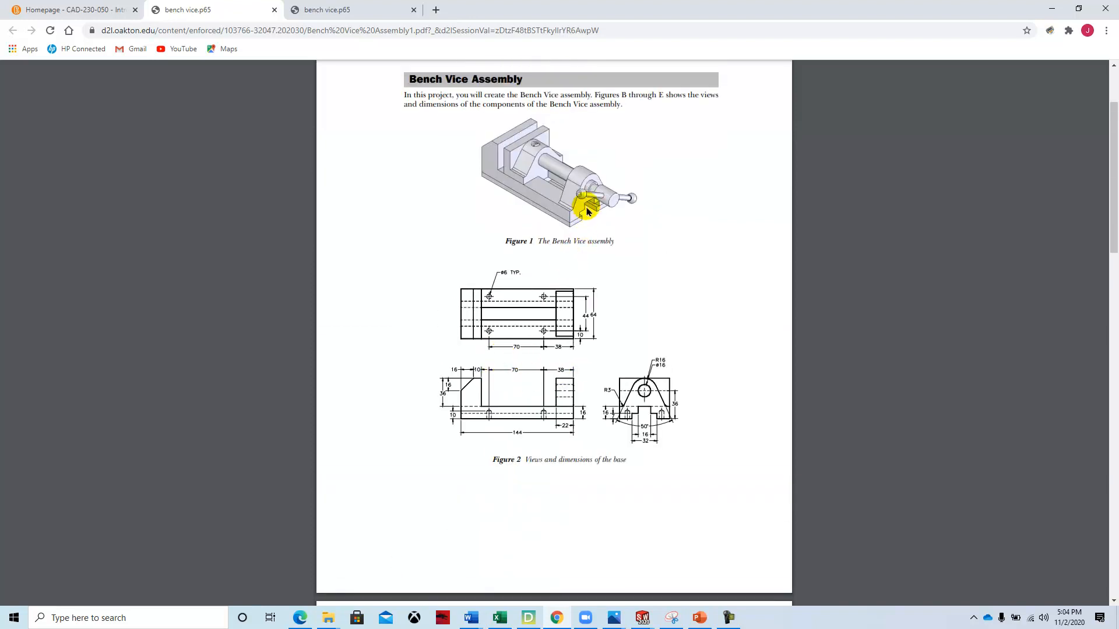
# - View the Bench Vice Assembly model in SOLIDWORKS and examine the enlarged base drawing back in the PDF
pyautogui.click(643, 616)
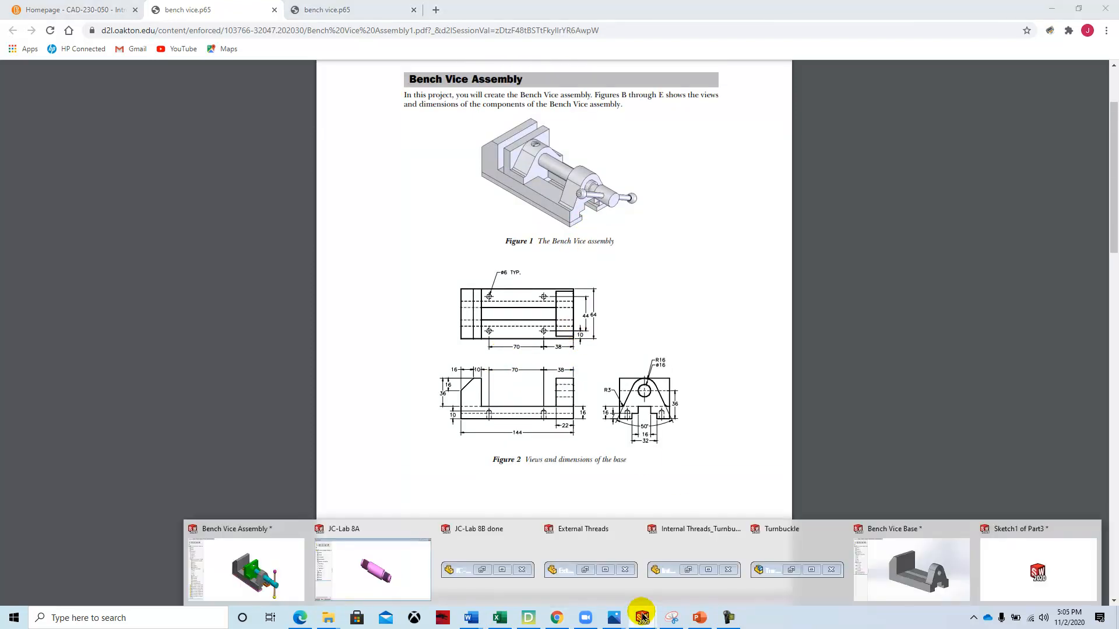
pyautogui.click(270, 565)
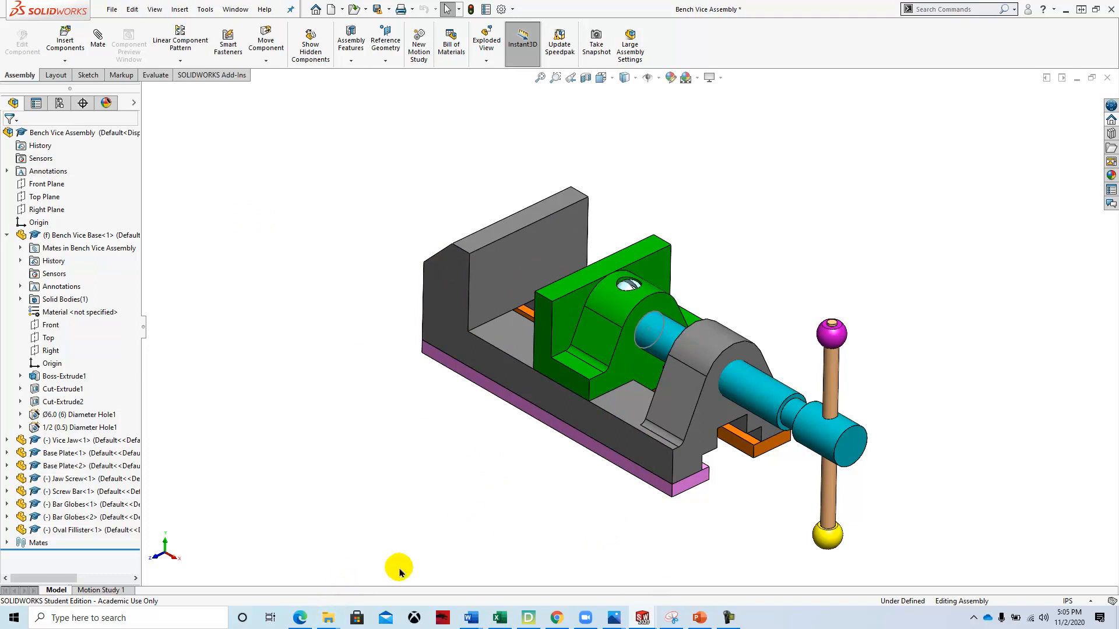
pyautogui.click(555, 616)
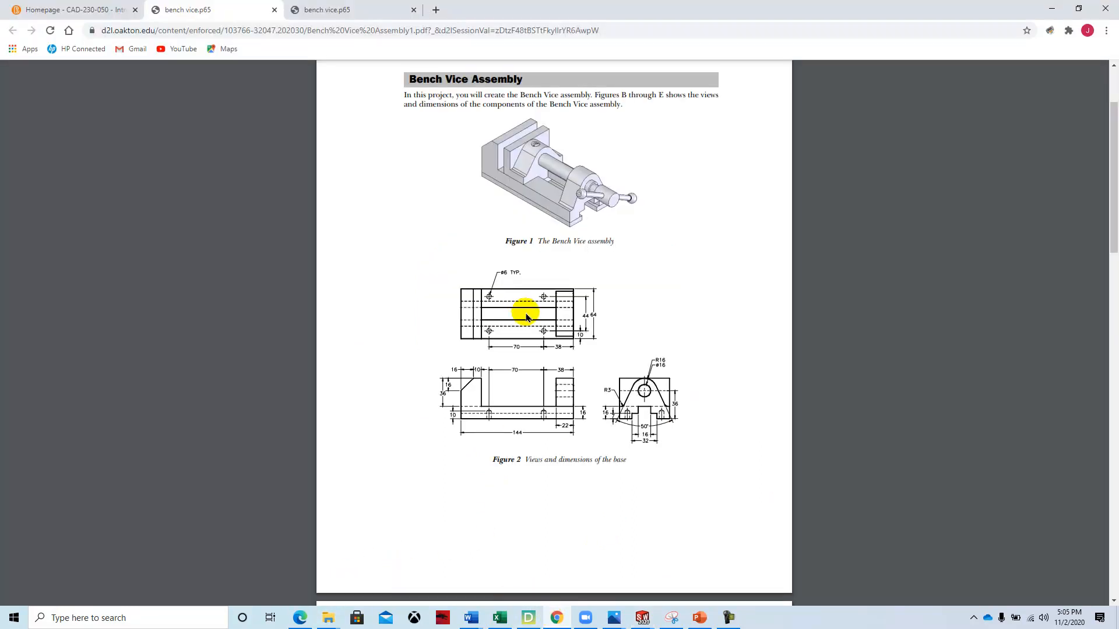
pyautogui.click(1080, 541)
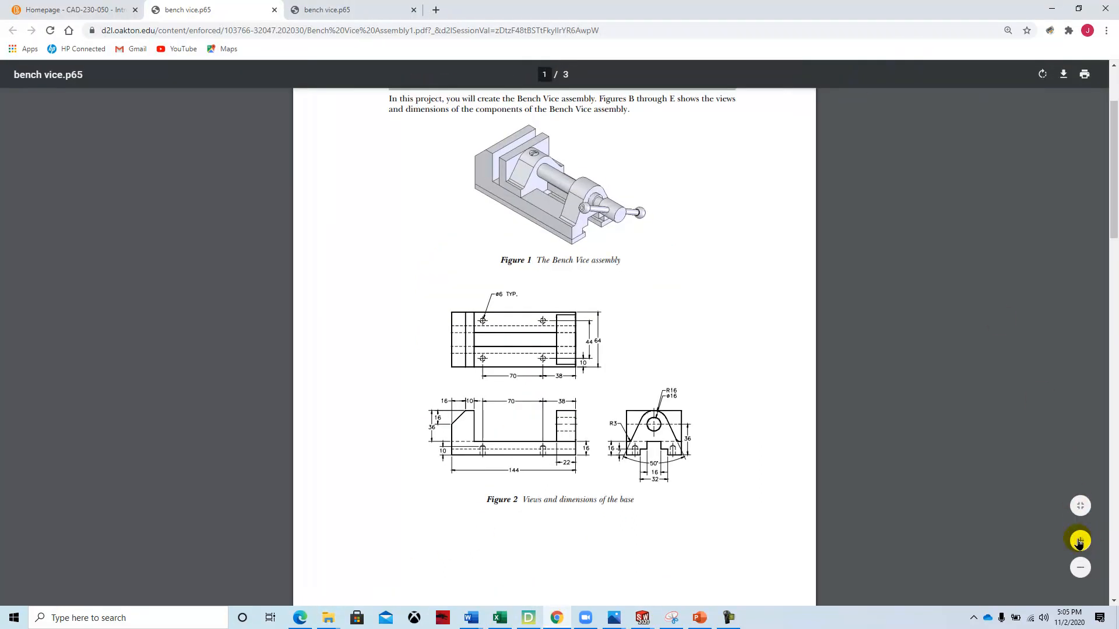
pyautogui.keyDown('ctrl'); pyautogui.scroll(1, 778, 408); pyautogui.keyUp('ctrl')
pyautogui.scroll(-1, 778, 411)
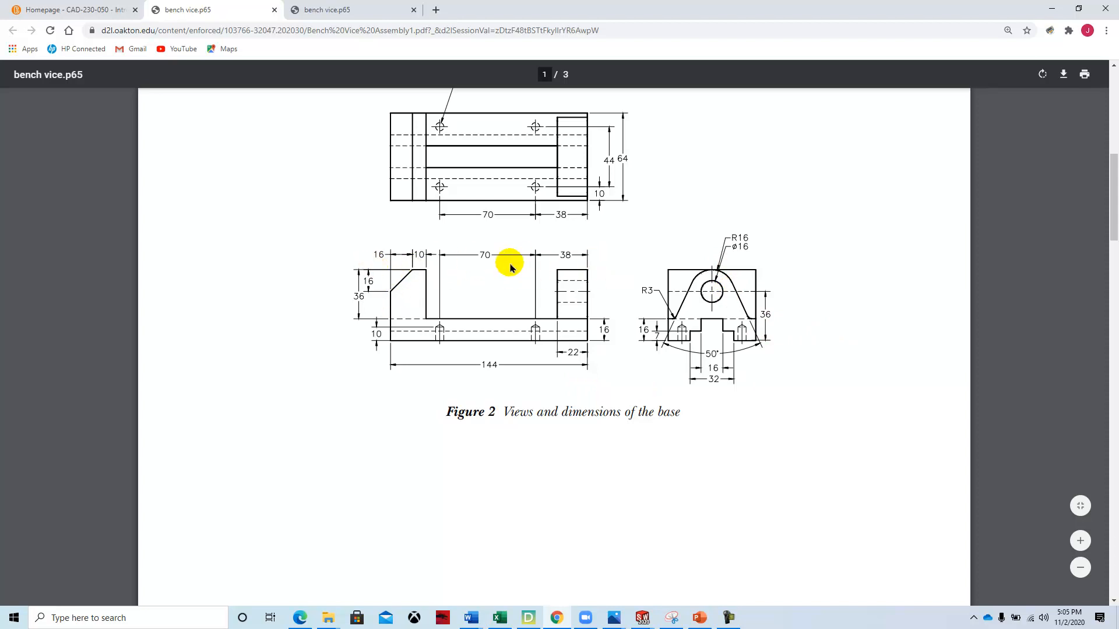
pyautogui.scroll(2, 584, 306)
pyautogui.scroll(3, 563, 317)
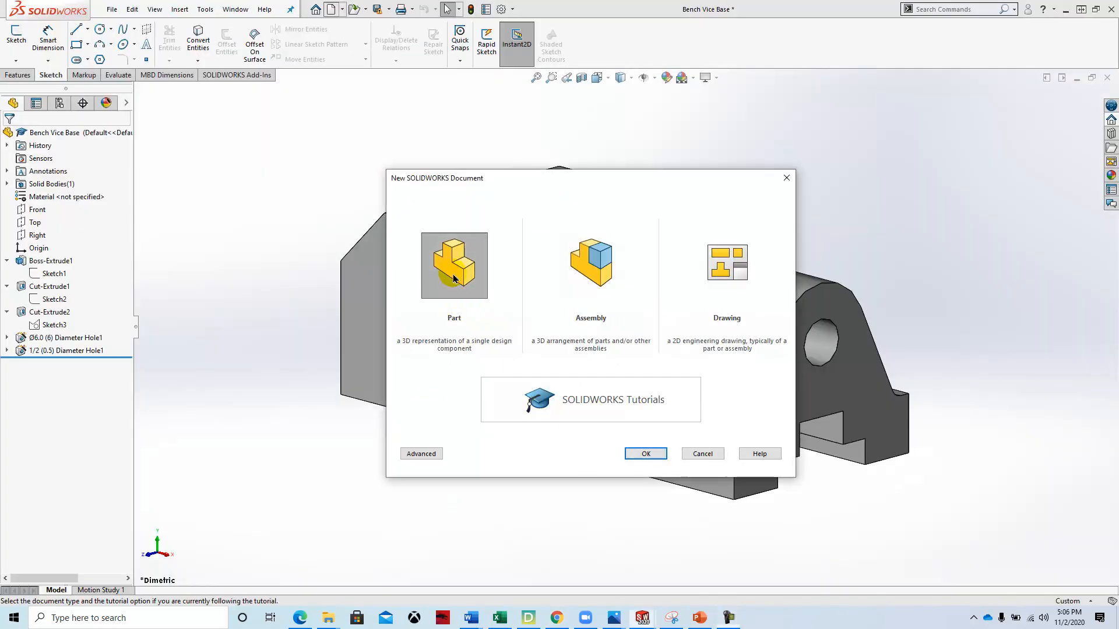
# - Create a new part in SOLIDWORKS and give it a plain white background scene
pyautogui.click(645, 454)
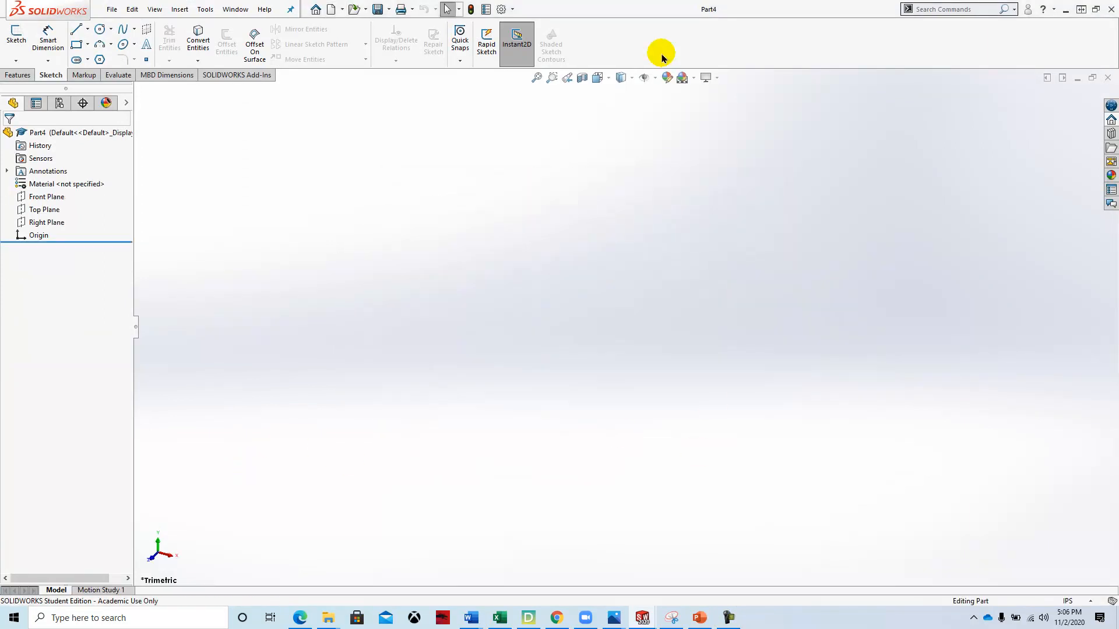
pyautogui.click(692, 80)
pyautogui.click(707, 105)
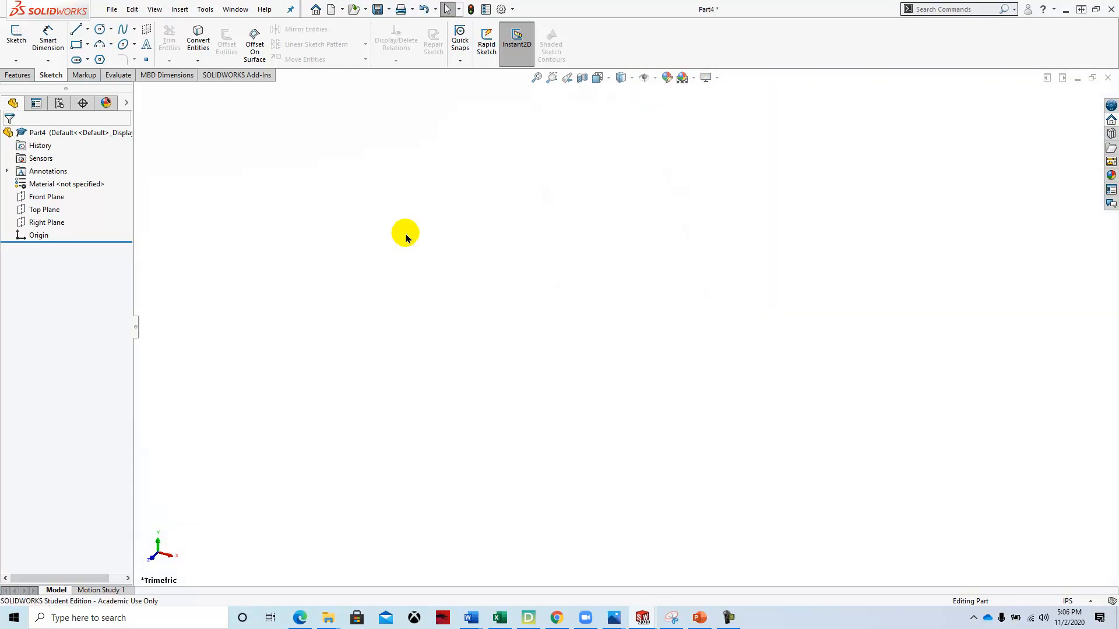
# - Set the part's units to MMGS (millimeter, gram, second) and start a 2D sketch on the Front Plane
pyautogui.click(1090, 601)
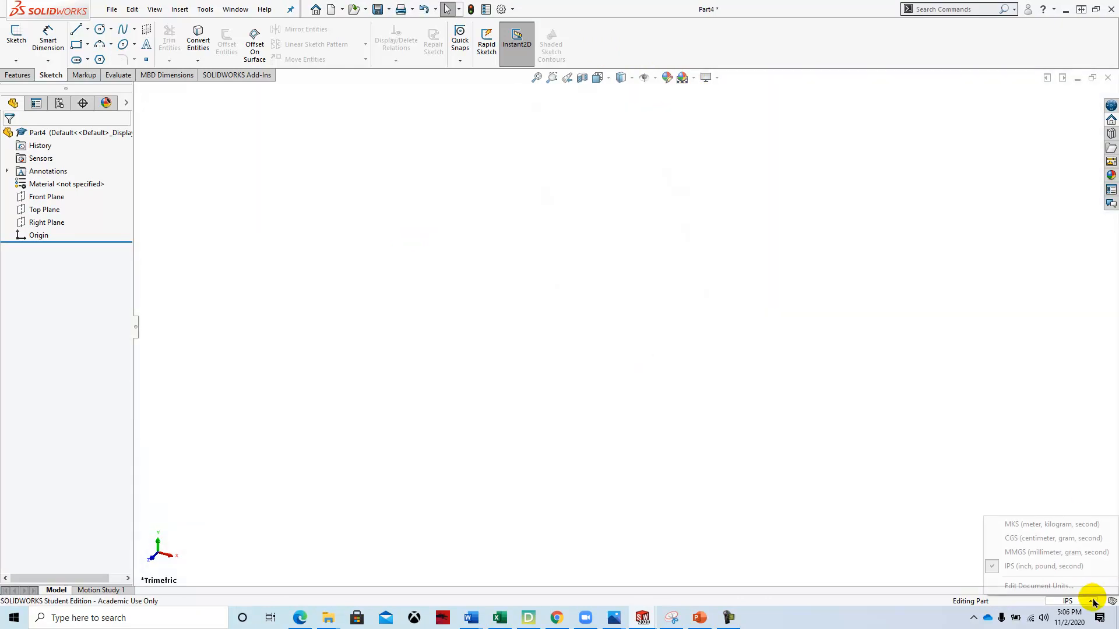
pyautogui.click(1038, 552)
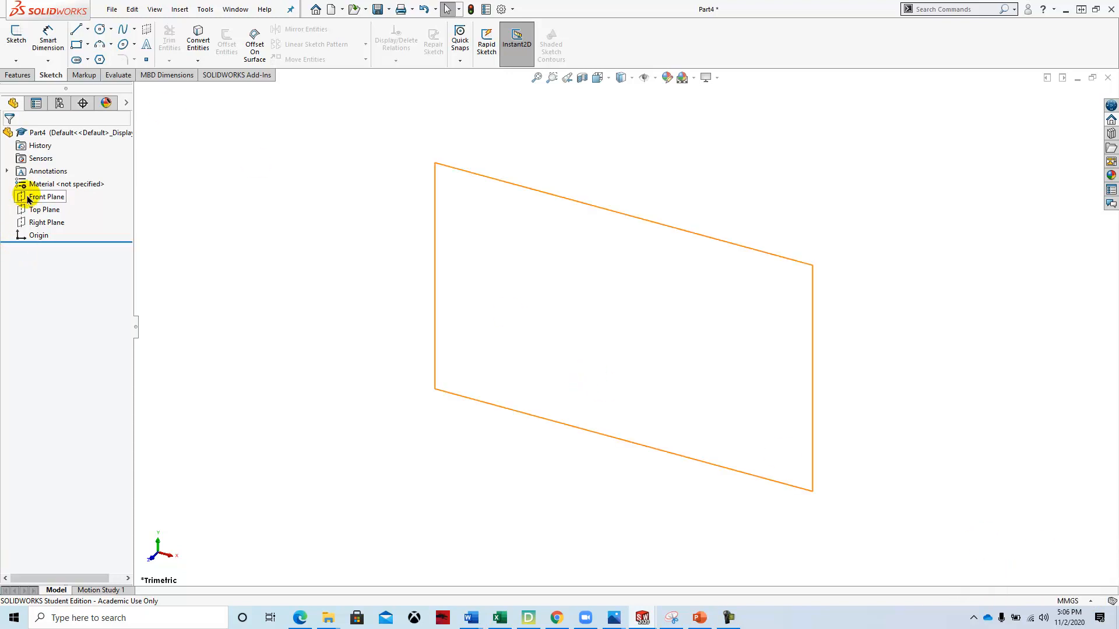
pyautogui.click(18, 60)
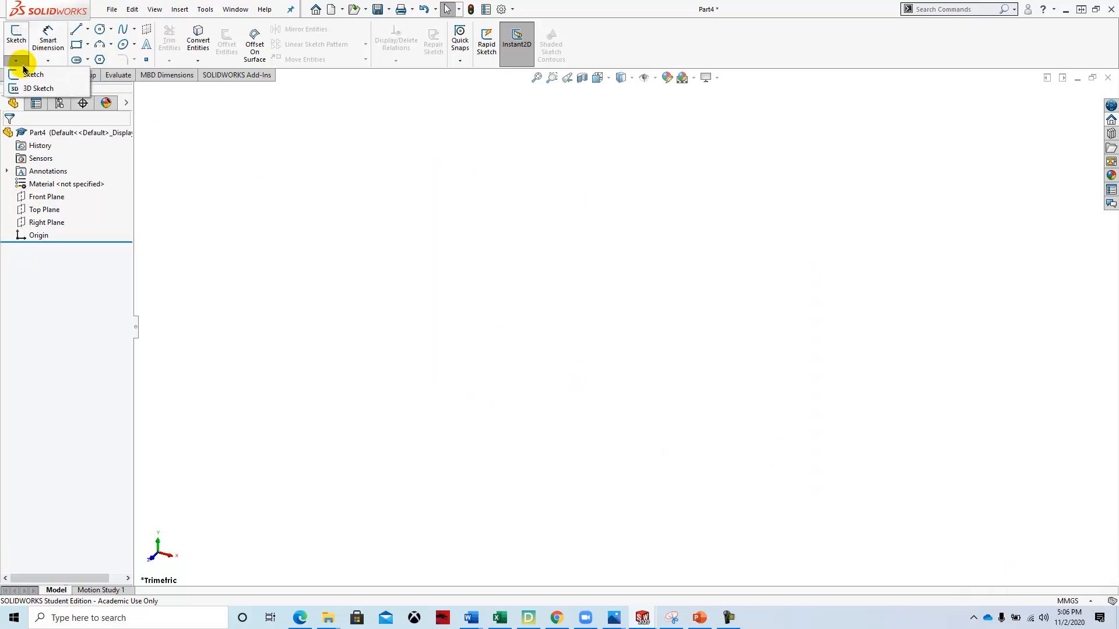
pyautogui.click(32, 74)
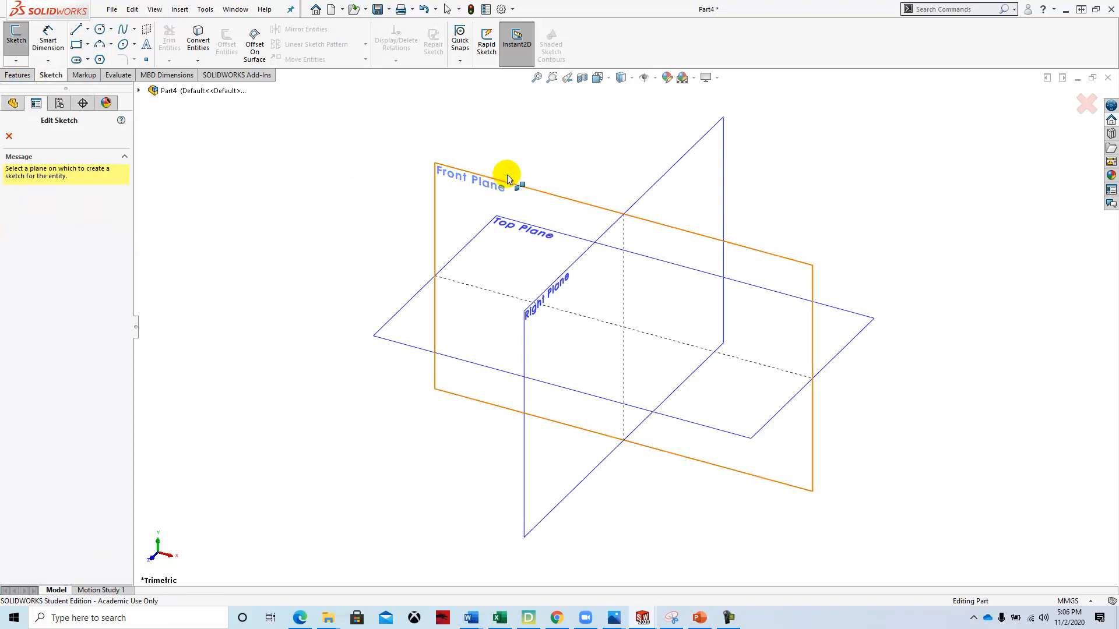
pyautogui.click(505, 186)
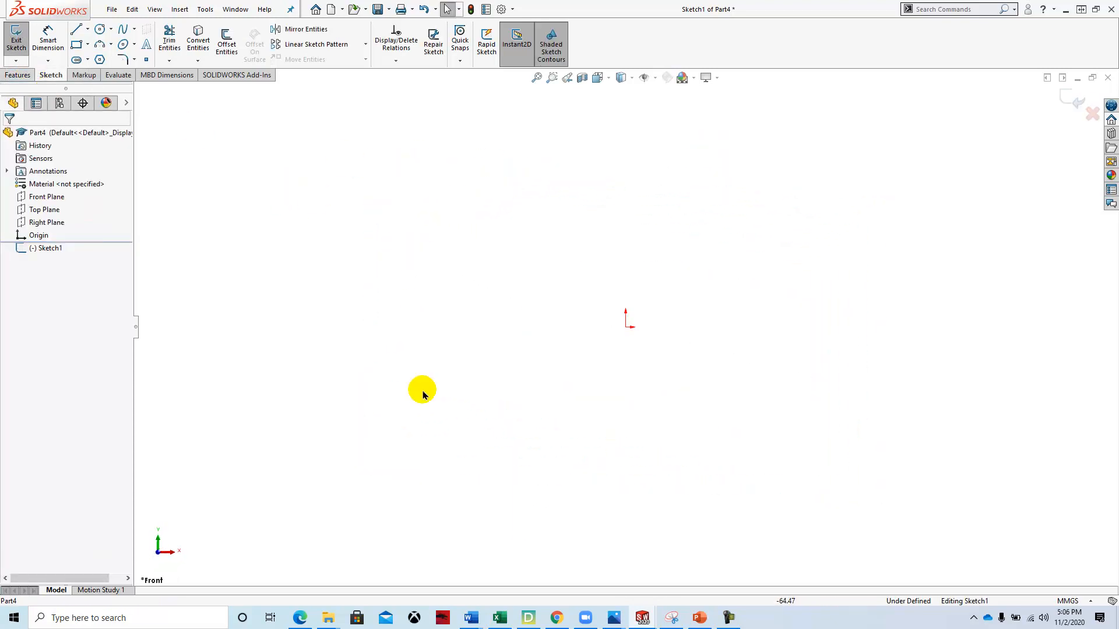
# - Examine the enlarged Figure 2 side view in the bench vice PDF for the base's profile dimensions
pyautogui.click(557, 618)
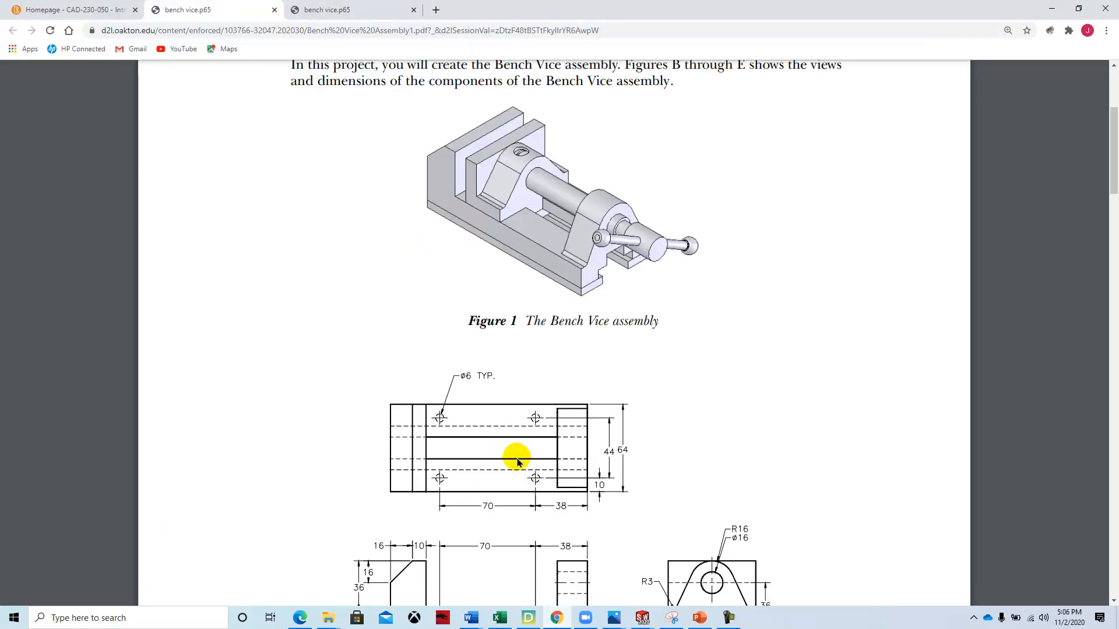
pyautogui.scroll(-4, 512, 454)
pyautogui.scroll(-1, 517, 472)
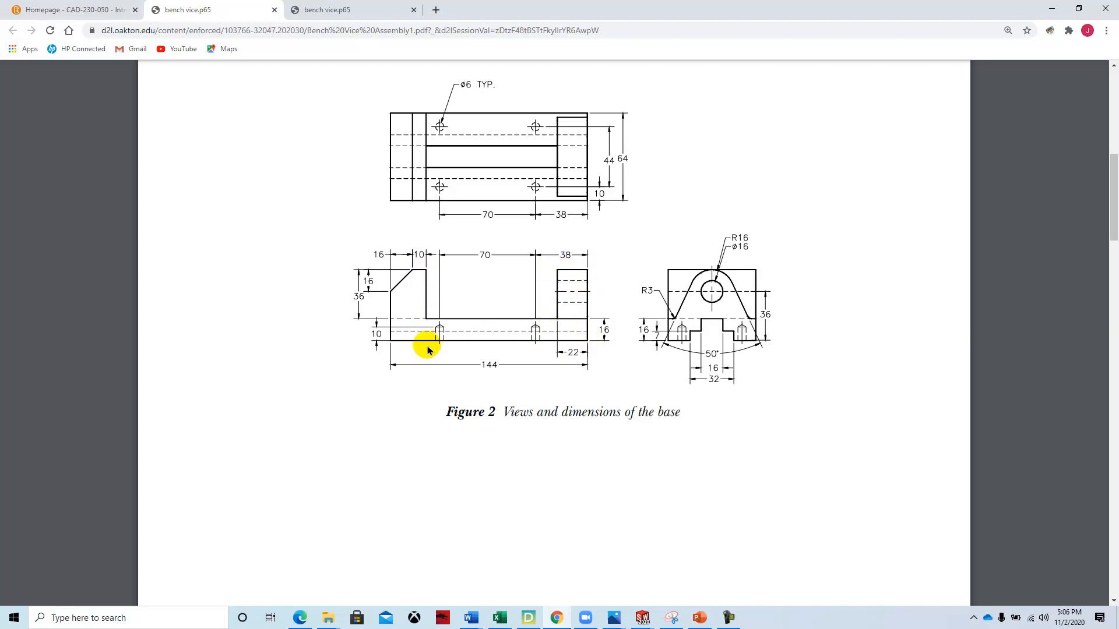
pyautogui.moveTo(1022, 510)
pyautogui.click(1081, 542)
pyautogui.click(1081, 541)
pyautogui.click(1081, 541)
pyautogui.scroll(-2, 838, 482)
pyautogui.scroll(-1, 837, 482)
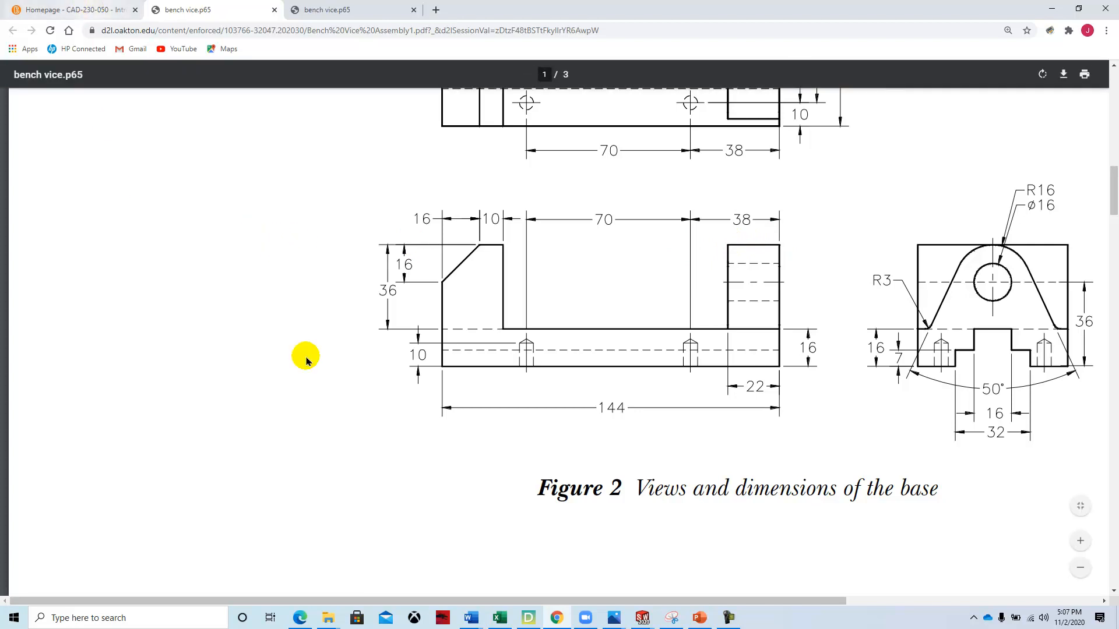
# - Switch to the Part4 sketch and draw from the origin a bottom line about 144 mm, an end about 52 mm high, and top and inner edges about 28 mm
pyautogui.click(643, 617)
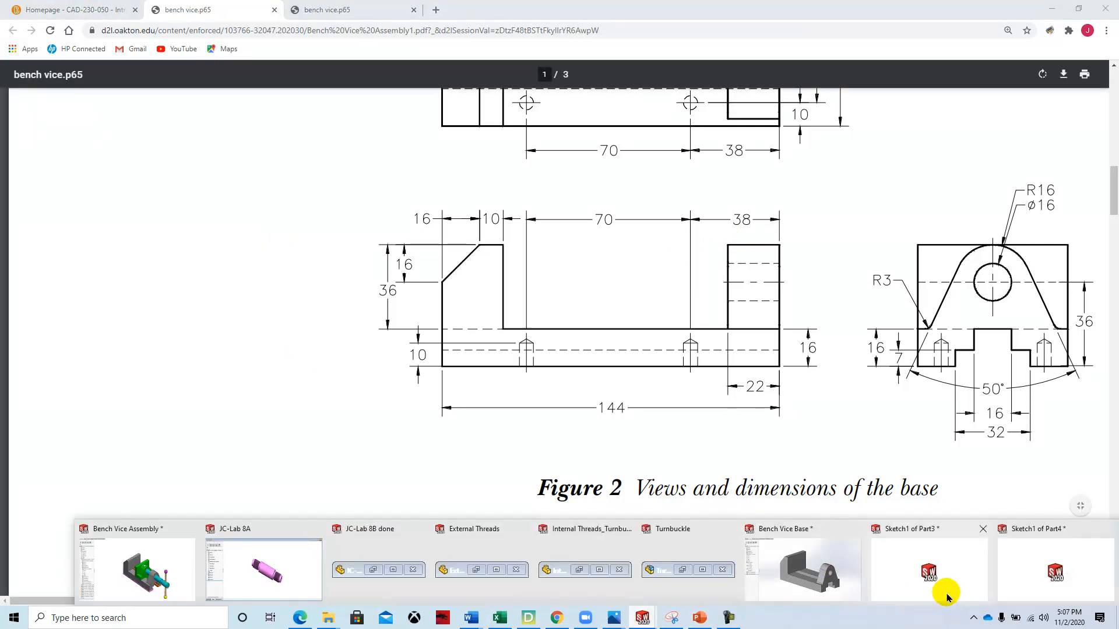
pyautogui.click(1030, 578)
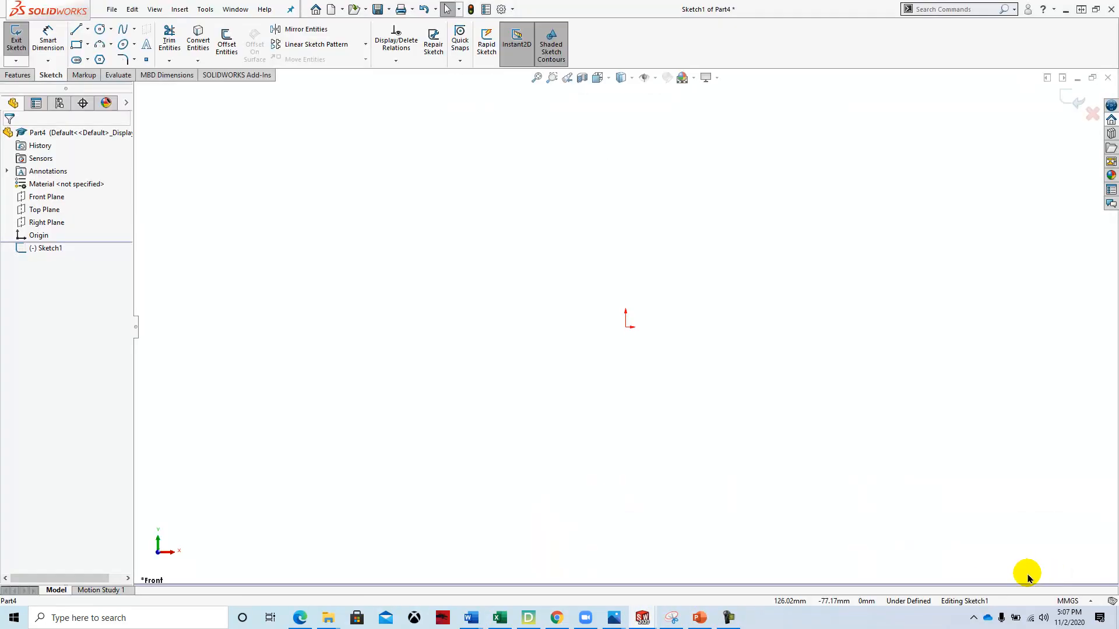
pyautogui.click(77, 31)
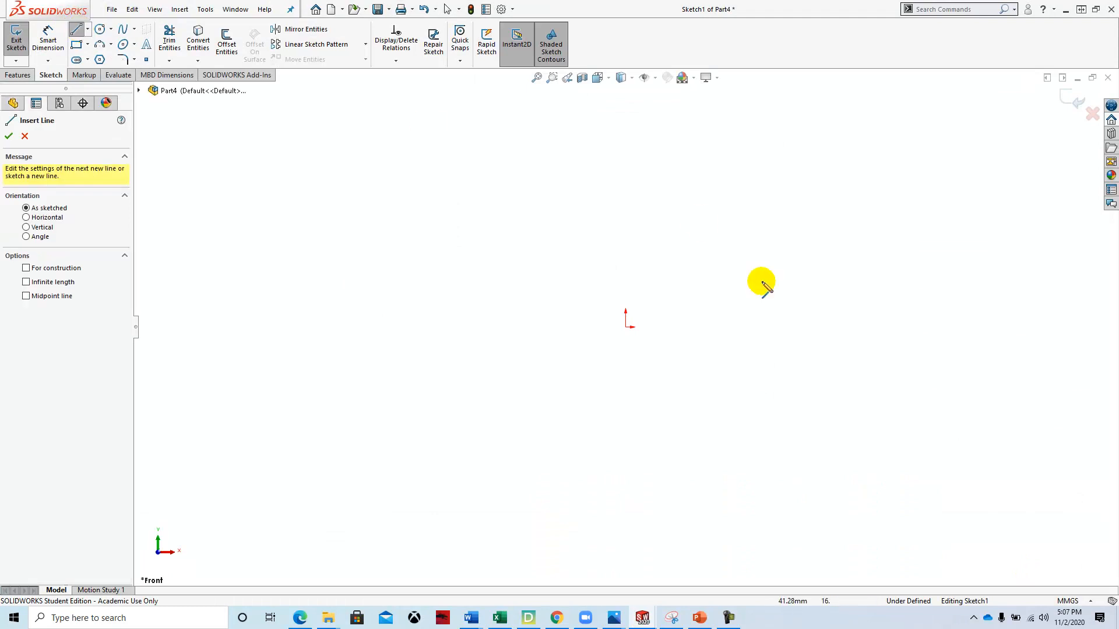
pyautogui.click(626, 327)
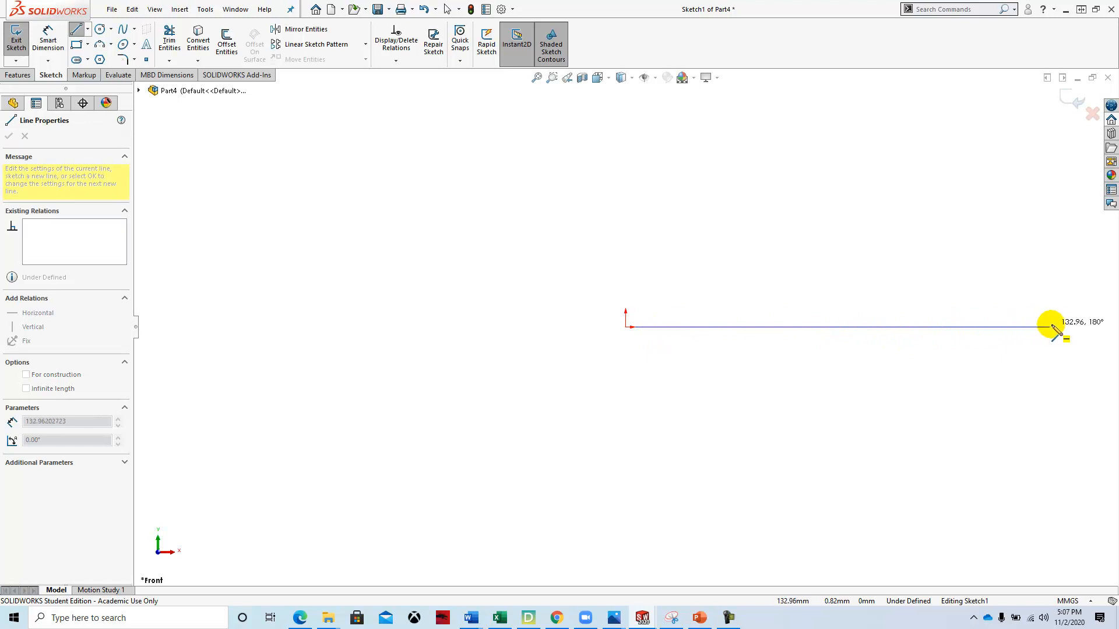
pyautogui.click(1085, 327)
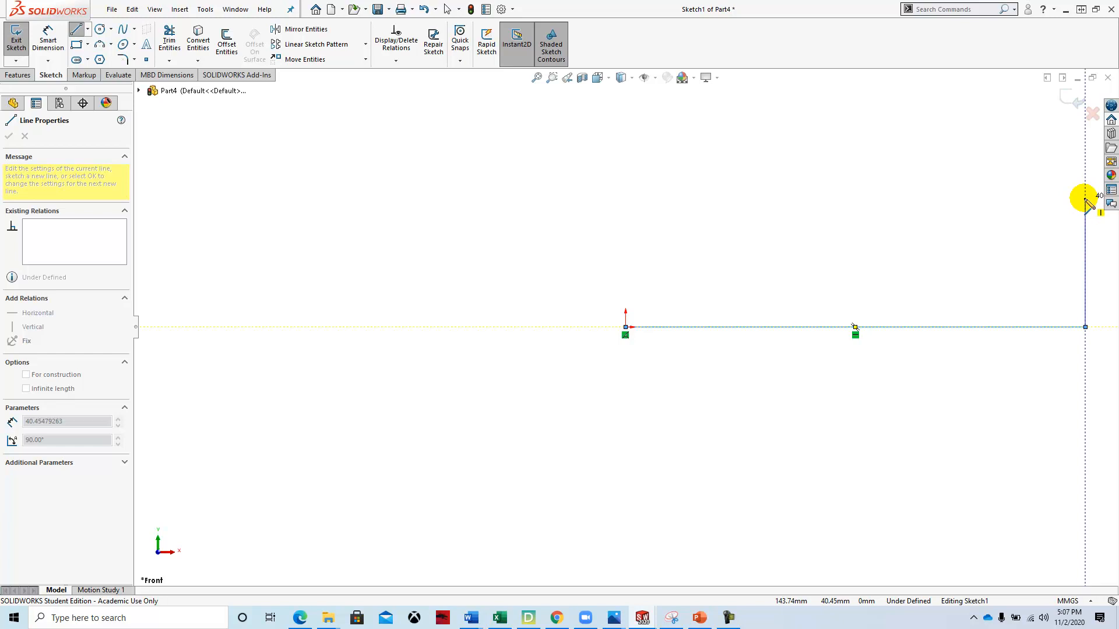
pyautogui.click(1085, 162)
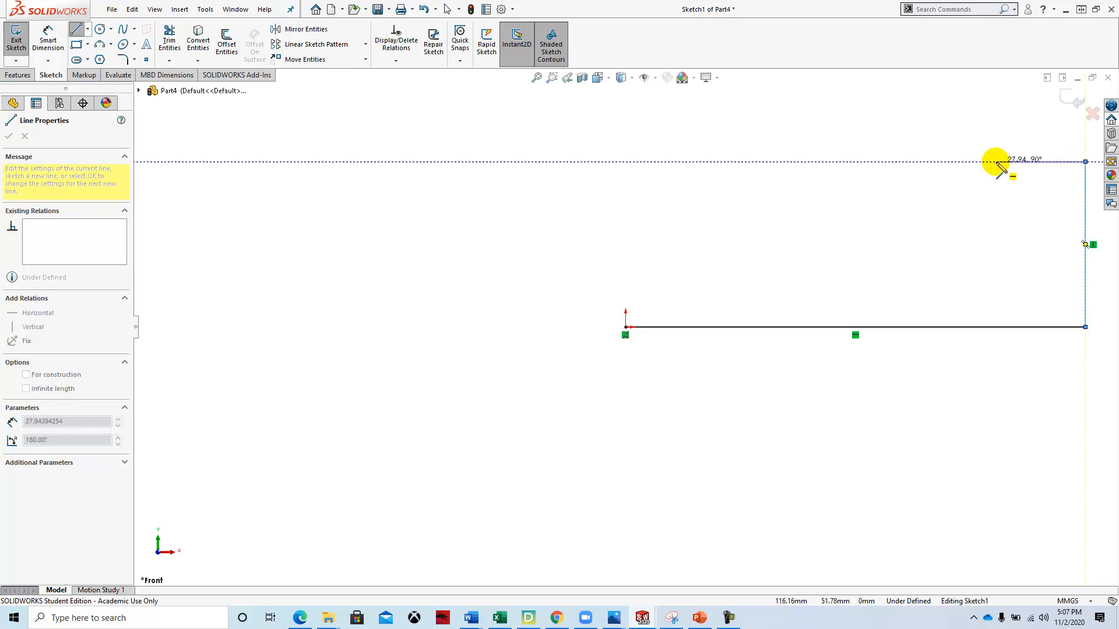
pyautogui.click(996, 162)
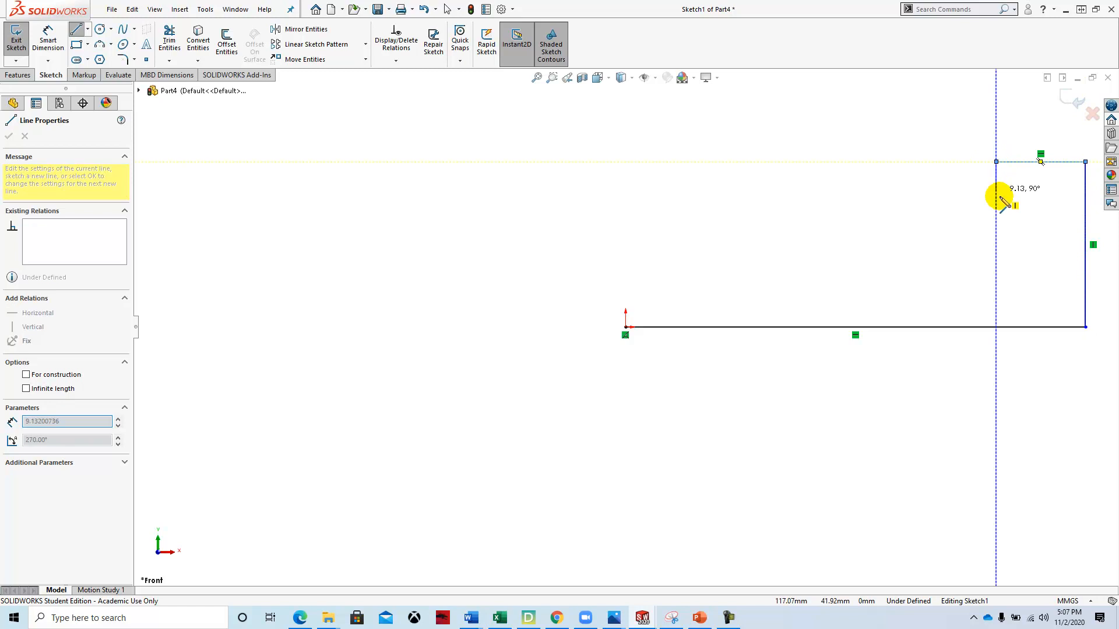
pyautogui.click(996, 251)
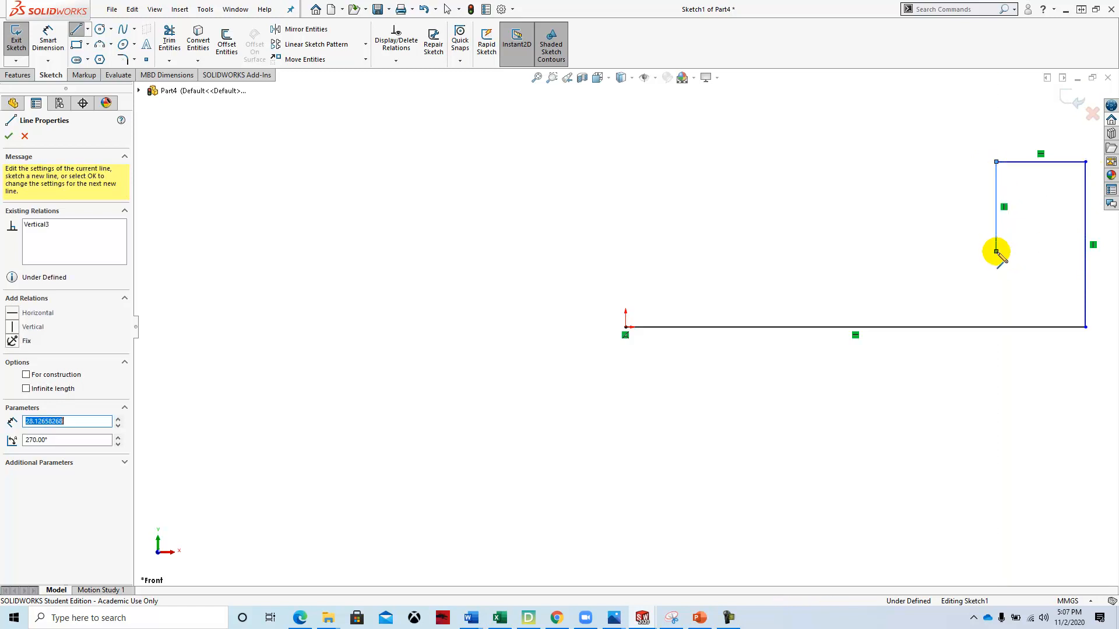
# - Complete the base profile with the horizontal channel floor, an upright about 28 mm high, a short top edge and a sloped corner, closing at the origin
pyautogui.click(715, 251)
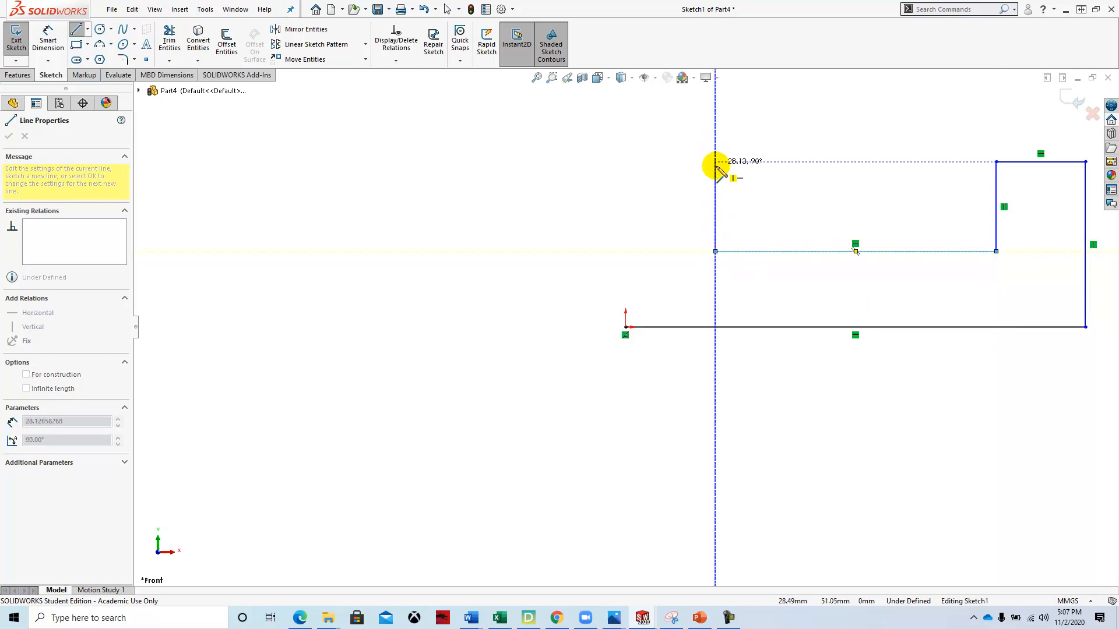
pyautogui.click(715, 161)
pyautogui.click(666, 162)
pyautogui.click(626, 189)
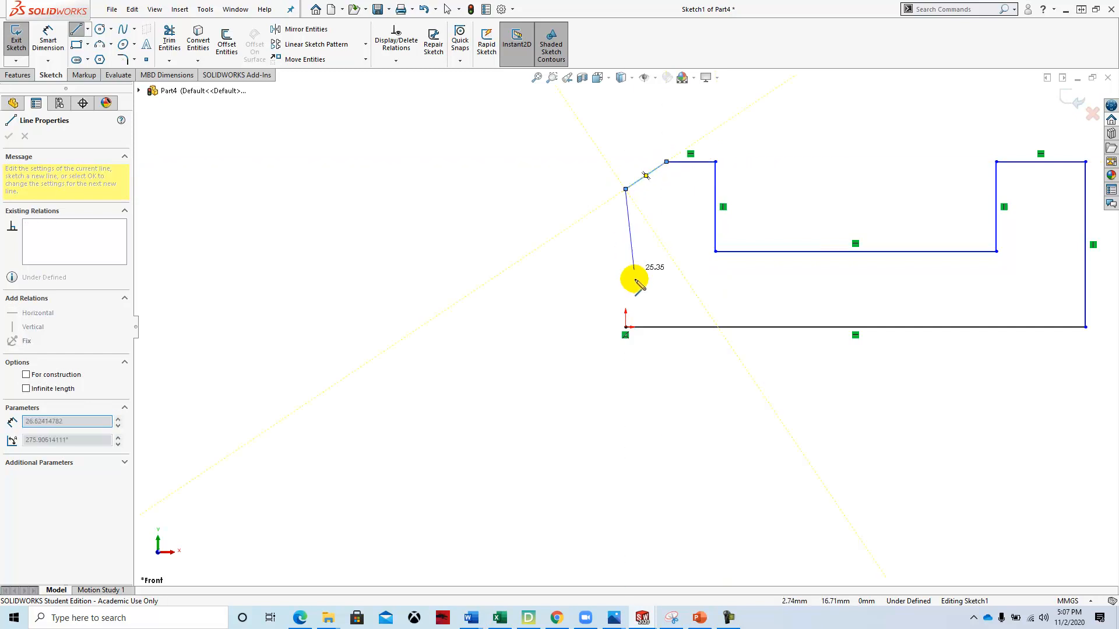
pyautogui.click(625, 326)
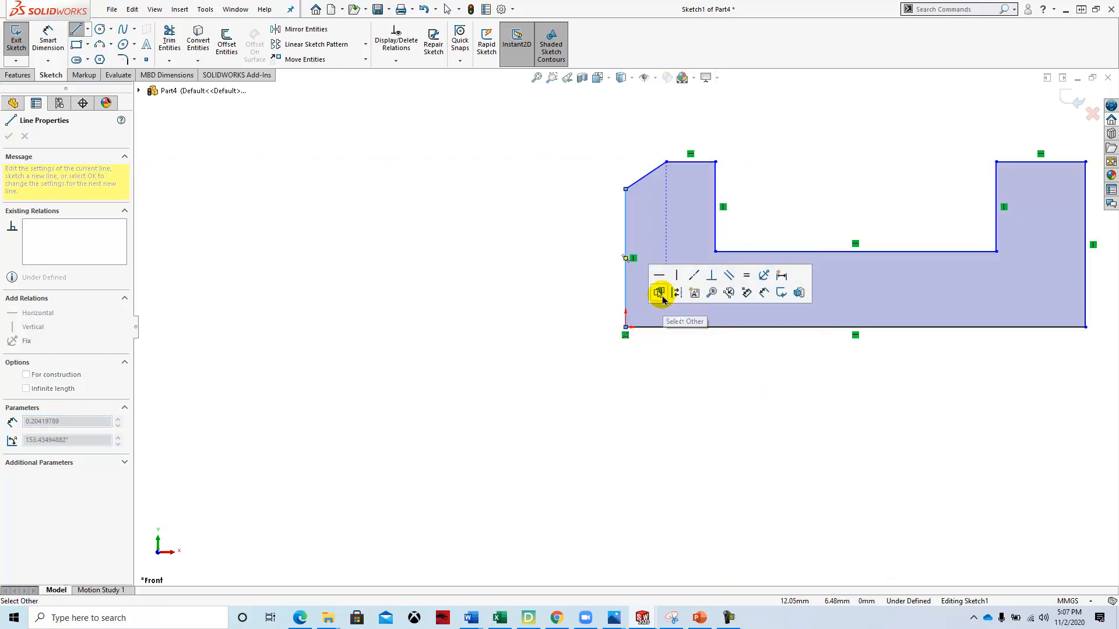
# - Dimension the base profile's bottom line to a length of 144 mm
pyautogui.press('Escape')
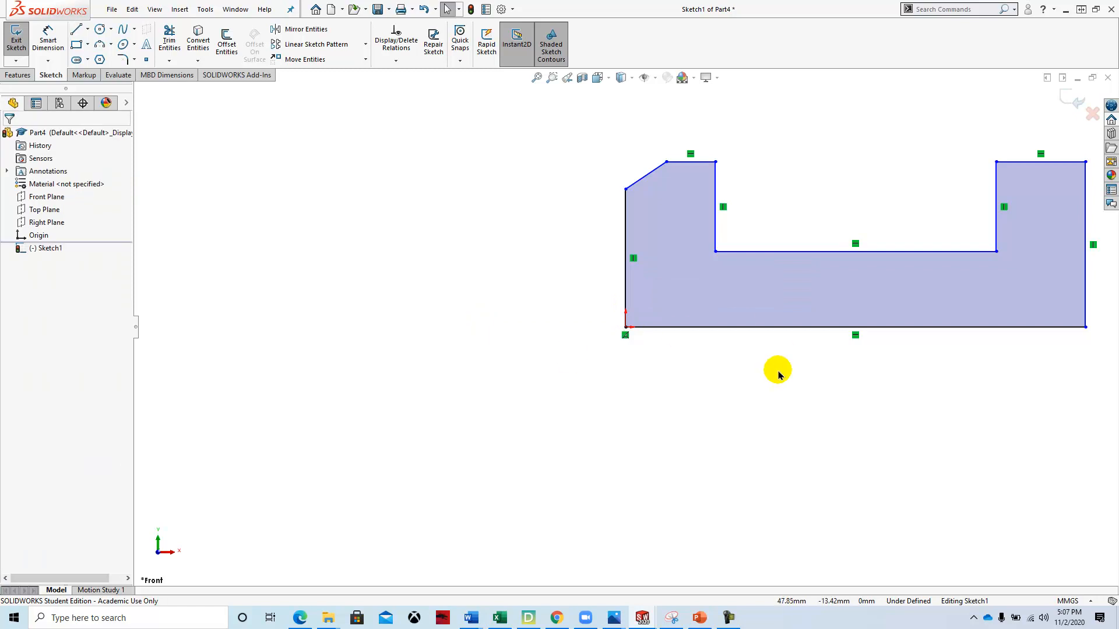
pyautogui.click(539, 79)
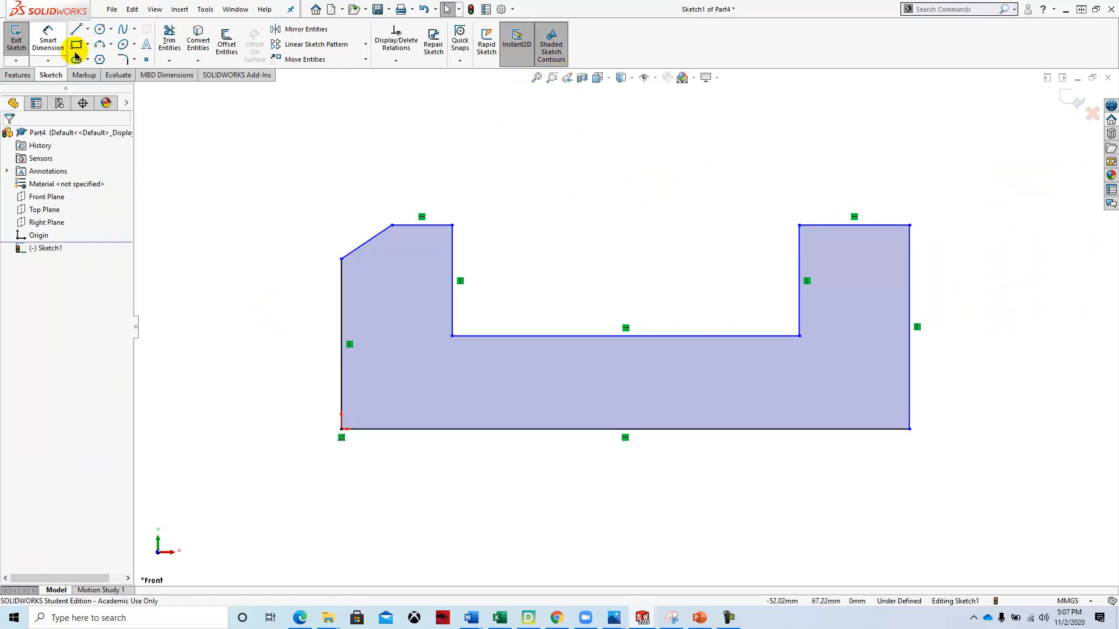
pyautogui.click(46, 37)
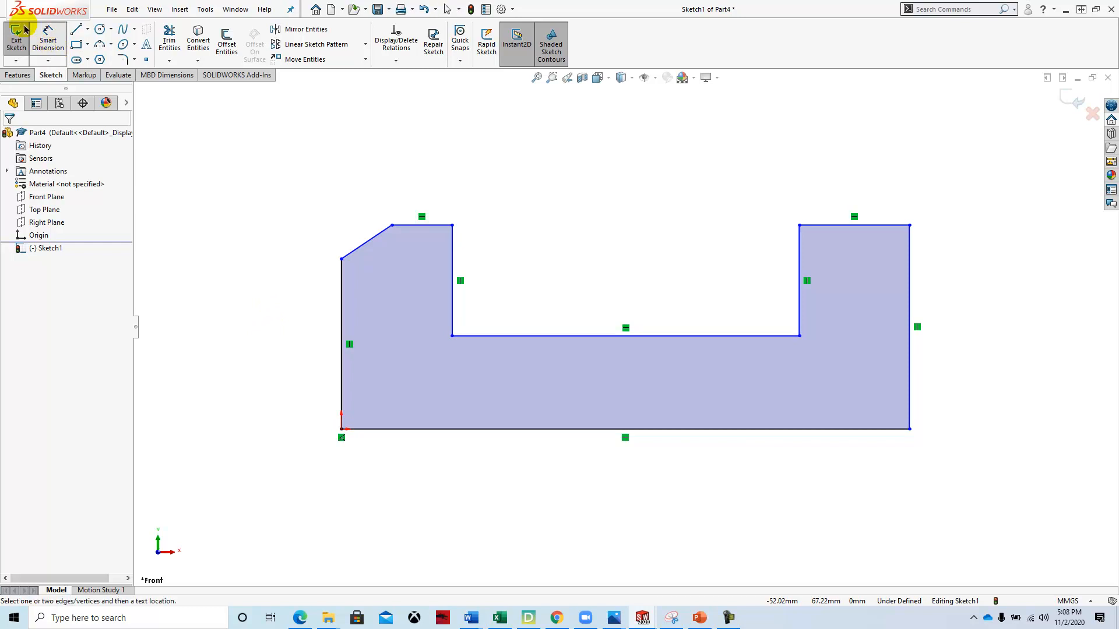
pyautogui.click(662, 432)
pyautogui.click(642, 528)
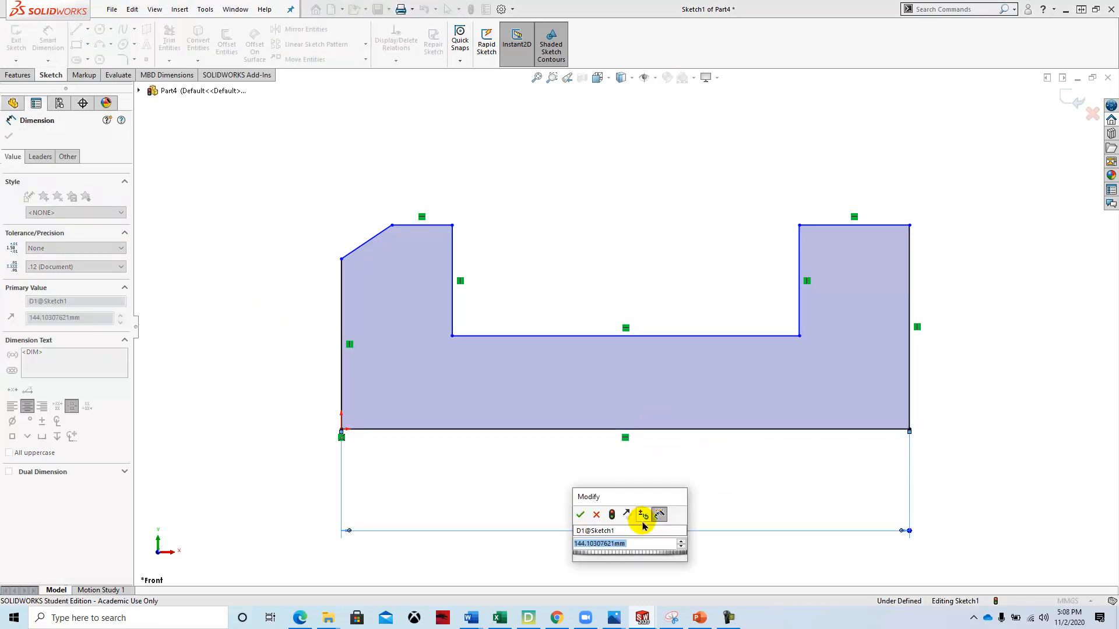
pyautogui.write('144')
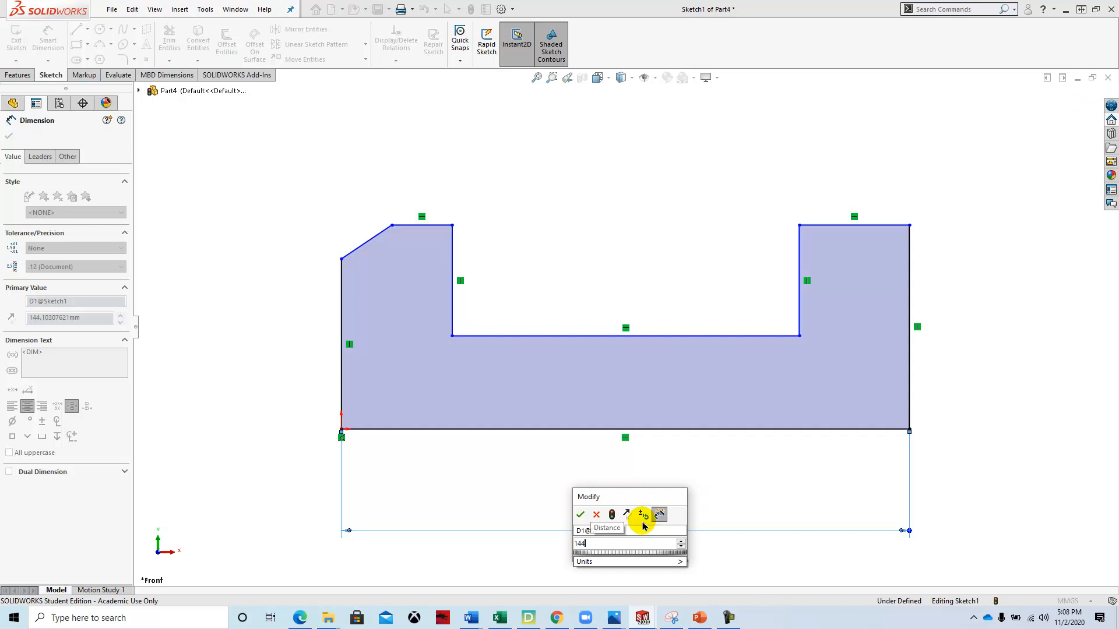
pyautogui.press('Return')
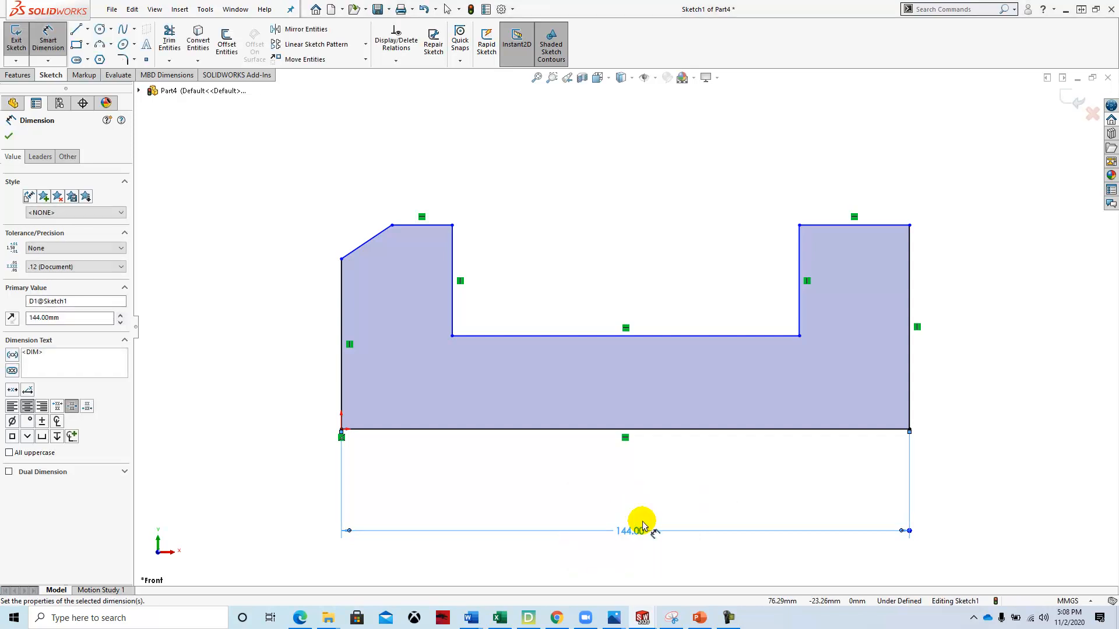
# - Dimension the channel floor at 16 mm above the bottom line
pyautogui.click(698, 336)
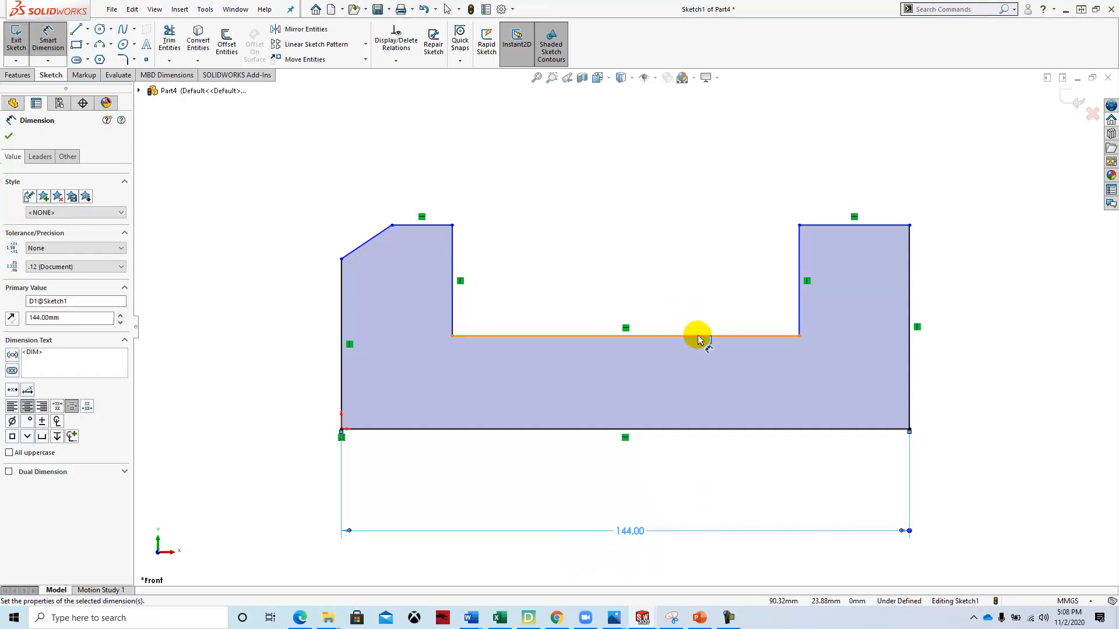
pyautogui.click(702, 430)
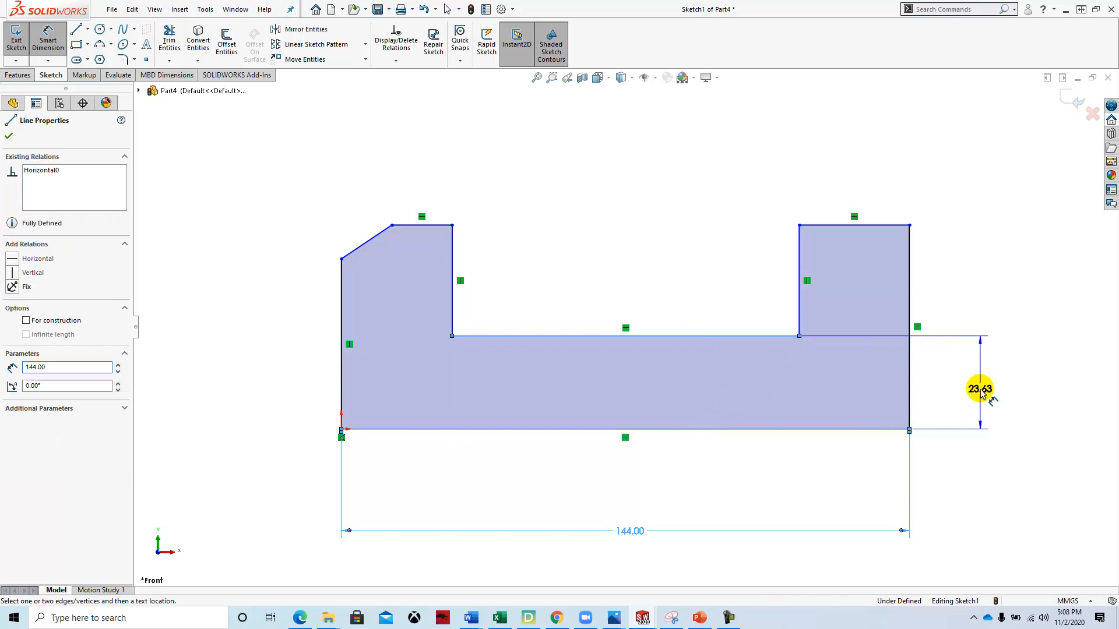
pyautogui.click(982, 394)
pyautogui.write('16')
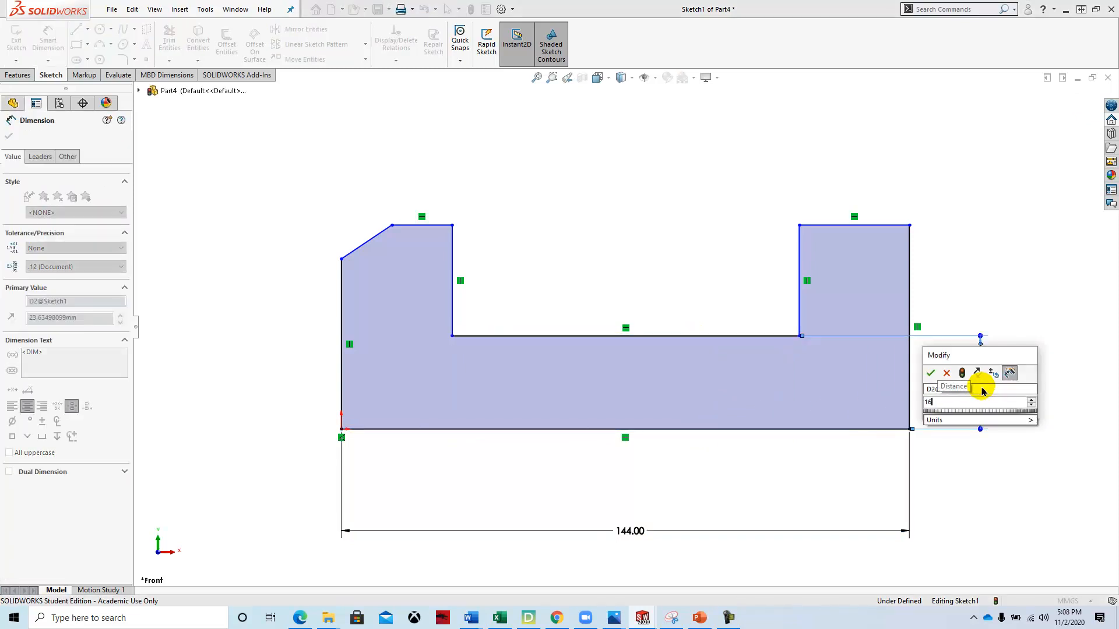
pyautogui.press('Return')
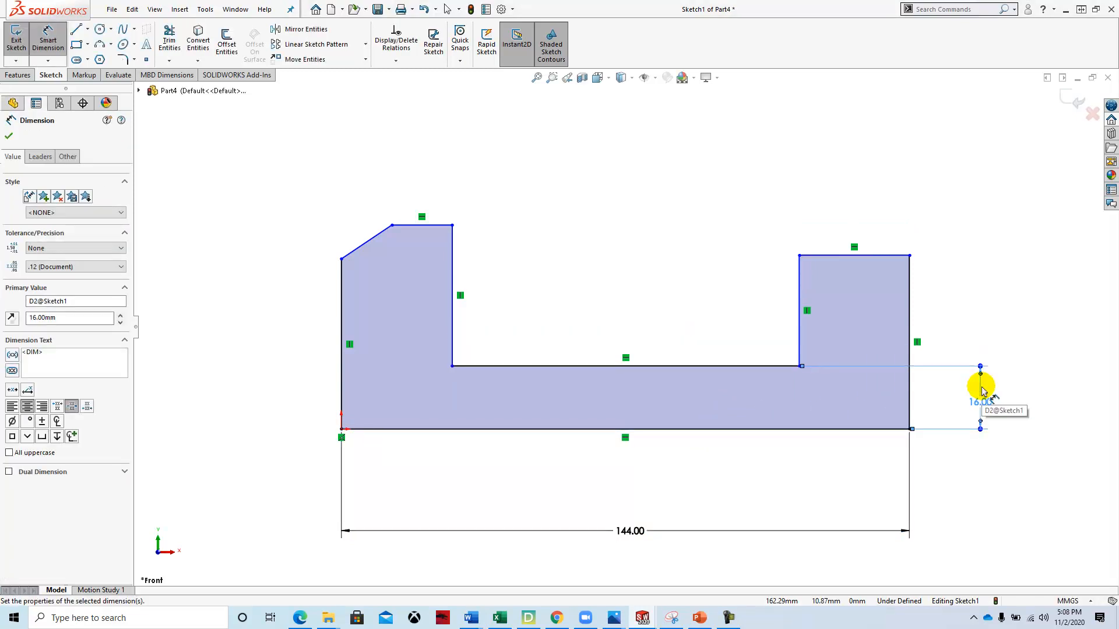
# - Dimension the square upright's top edge at 36 mm above the channel floor
pyautogui.click(767, 366)
pyautogui.click(831, 256)
pyautogui.click(978, 307)
pyautogui.write('36')
pyautogui.press('Return')
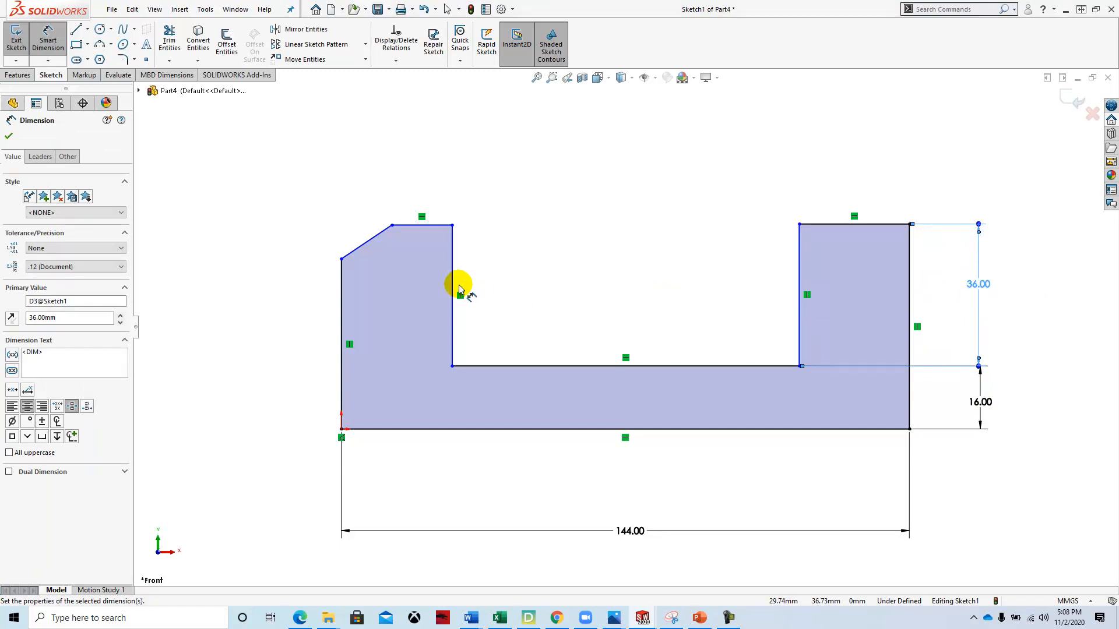
# - Dimension the sloped corner's vertical drop from the short top edge as 16 mm
pyautogui.click(415, 226)
pyautogui.click(342, 259)
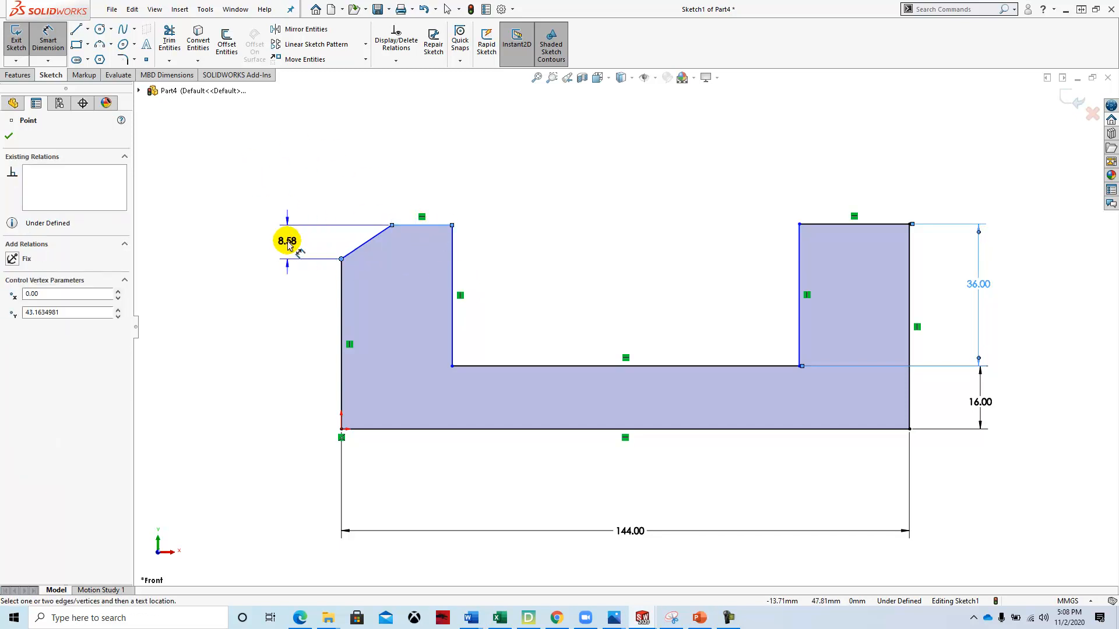
pyautogui.click(270, 243)
pyautogui.write('1')
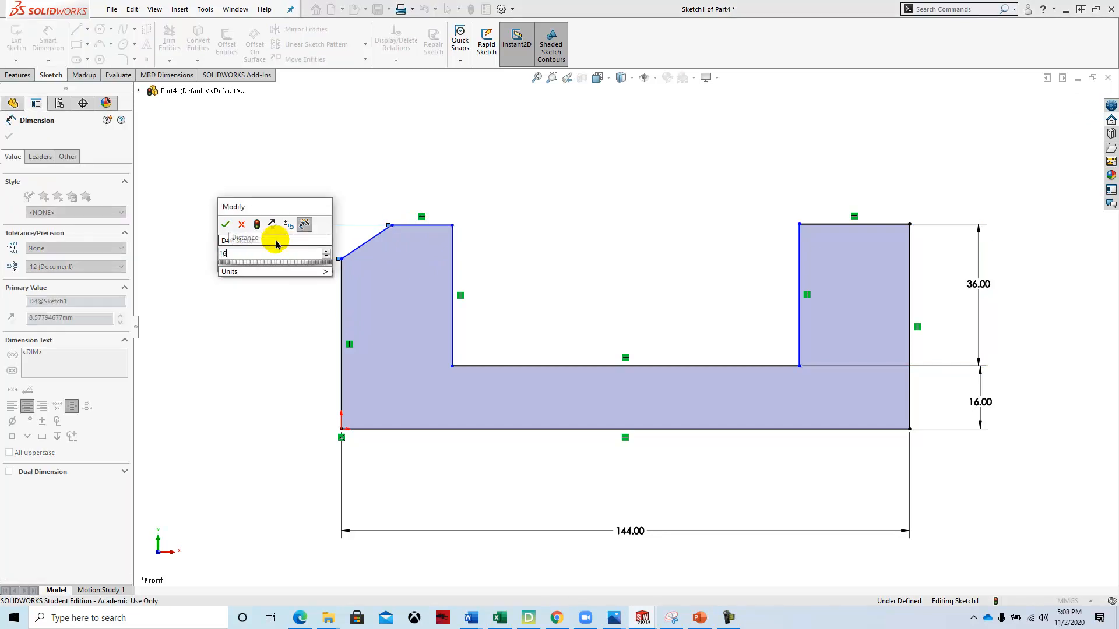
pyautogui.write('6')
pyautogui.press('Return')
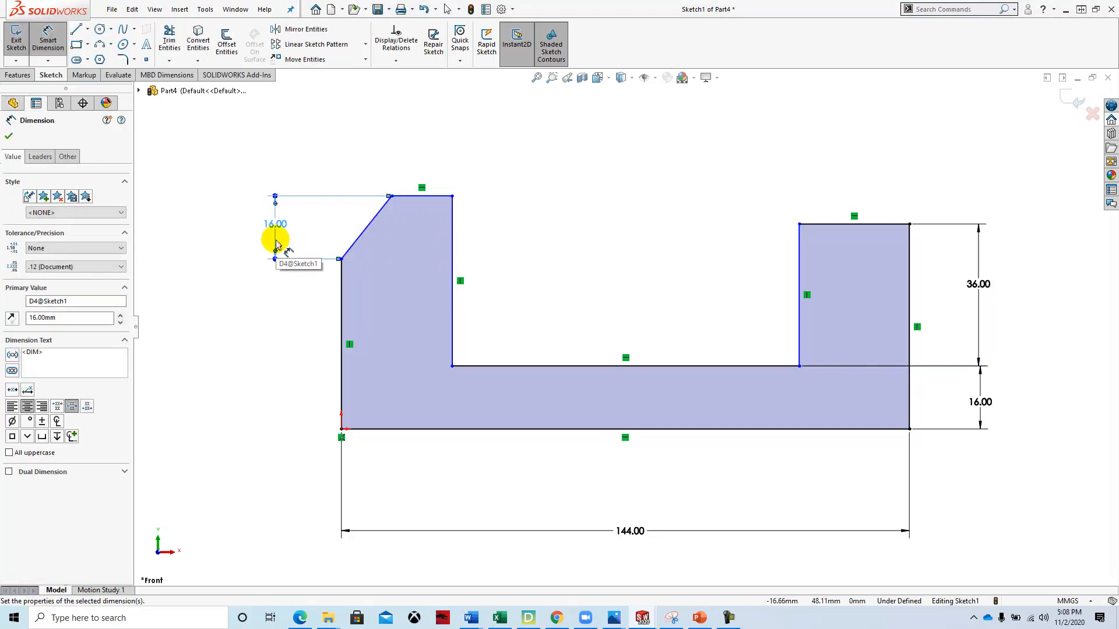
# - Dimension the horizontal distance between the sloped corner's two endpoints as 16 mm
pyautogui.click(391, 197)
pyautogui.click(341, 259)
pyautogui.click(365, 159)
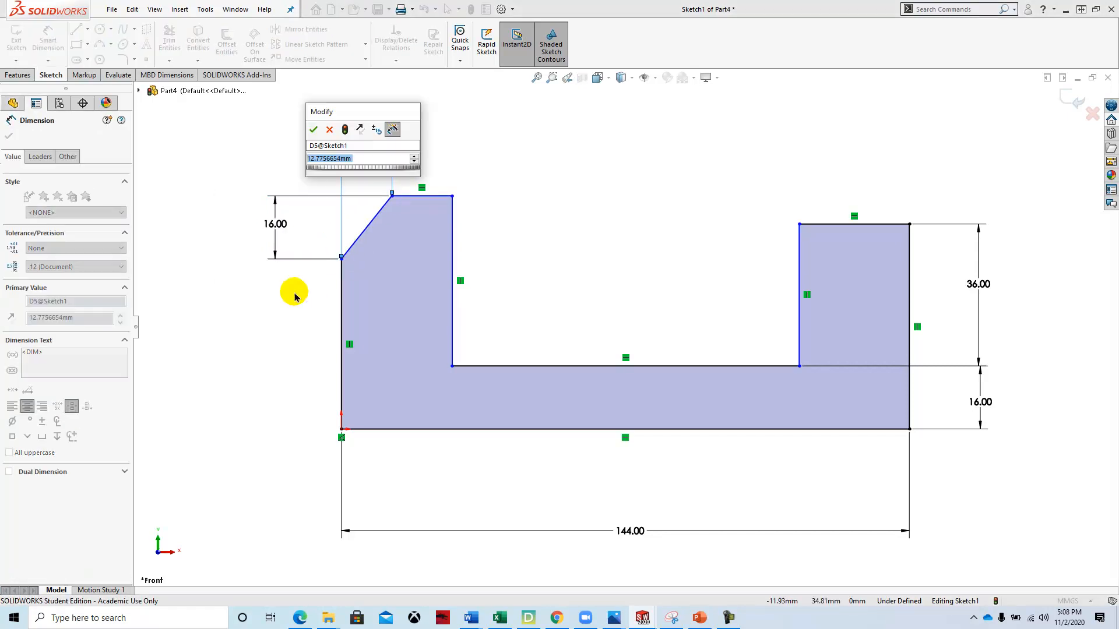
pyautogui.write('16')
pyautogui.press('Return')
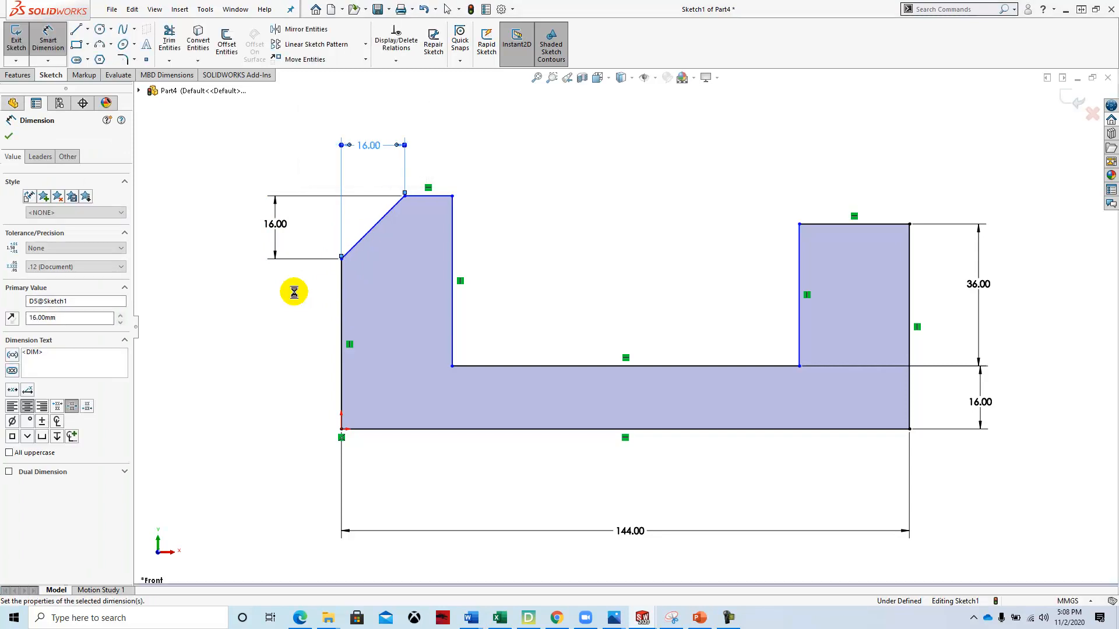
# - Dimension the short top edge beside the sloped corner to 10 mm
pyautogui.click(437, 202)
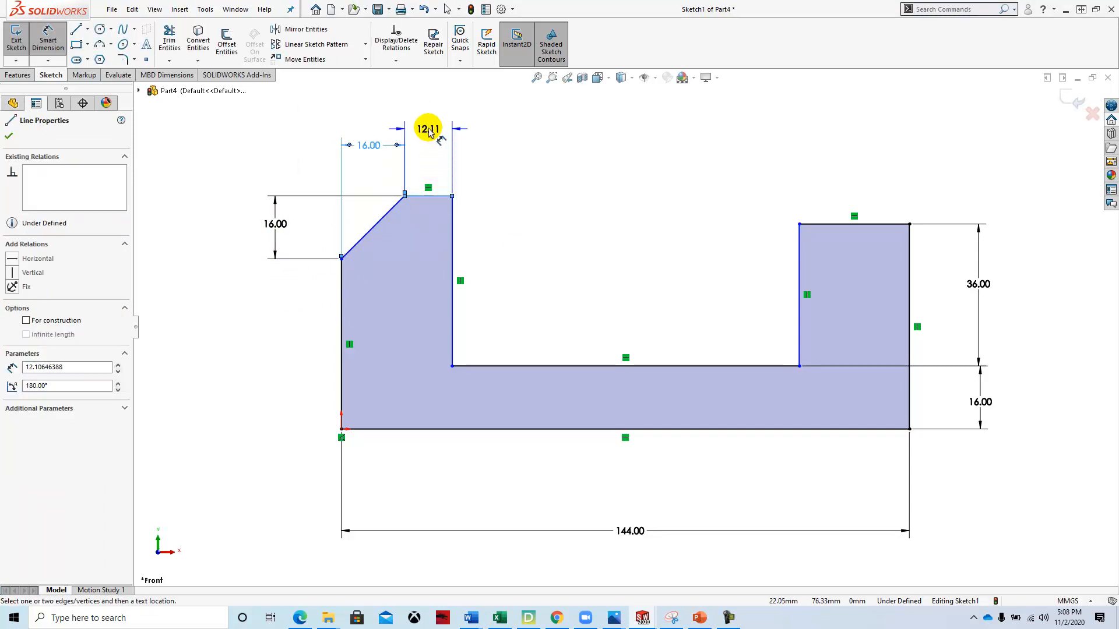
pyautogui.click(429, 115)
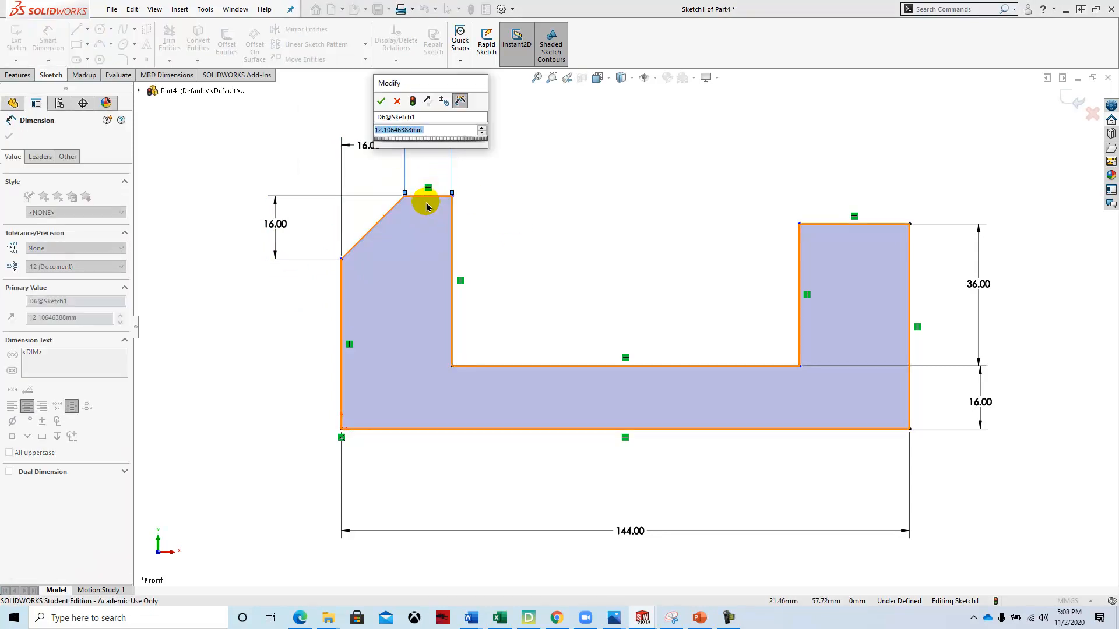
pyautogui.write('1')
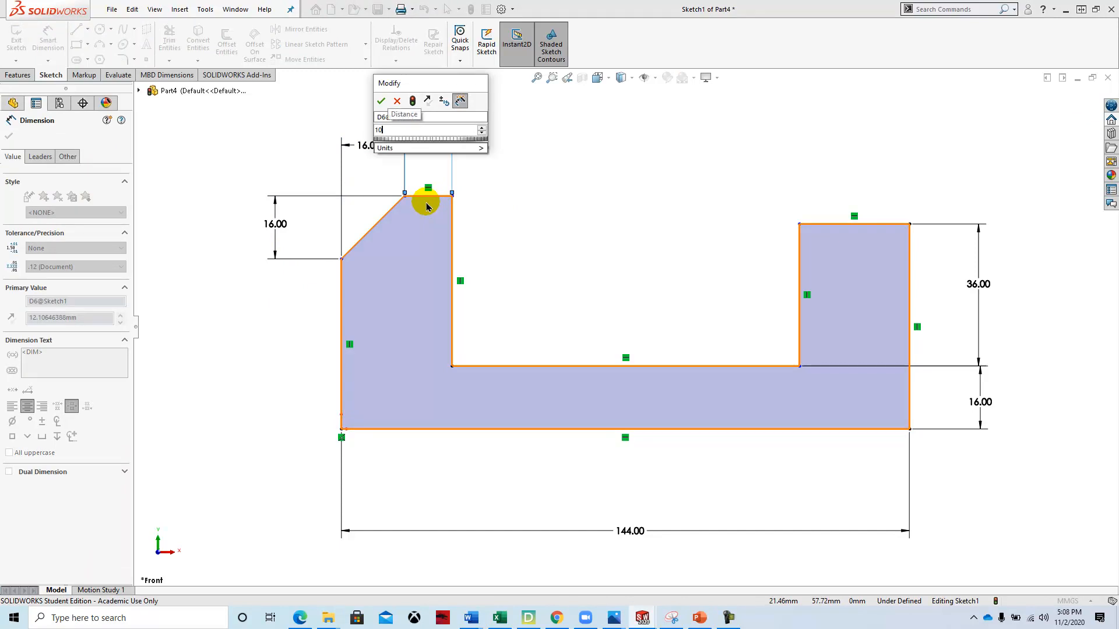
pyautogui.write('0')
pyautogui.press('Return')
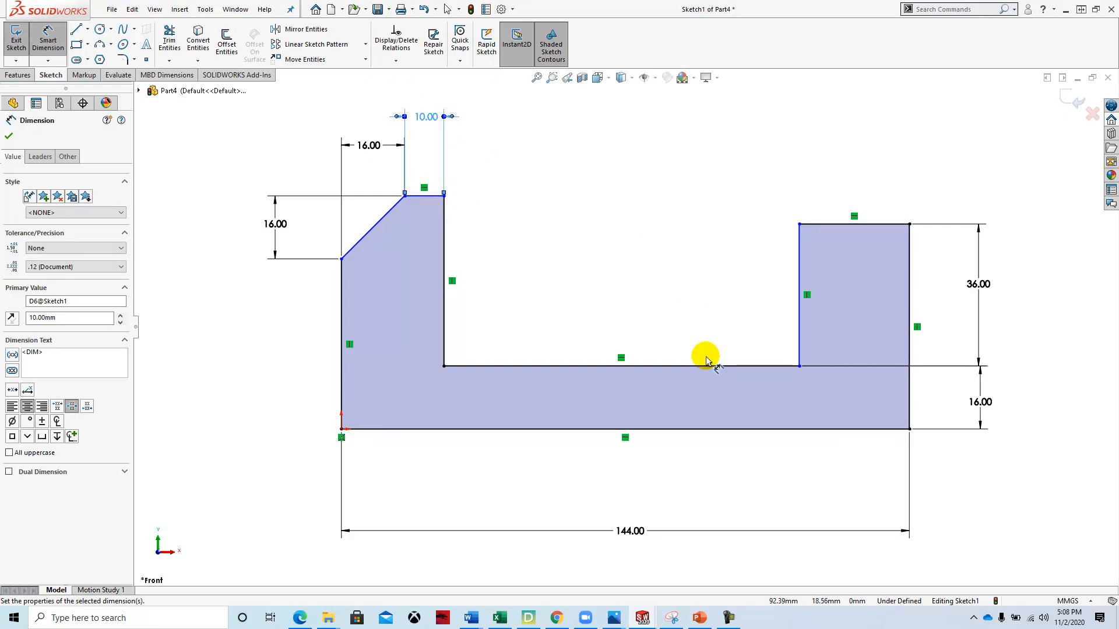
pyautogui.click(218, 332)
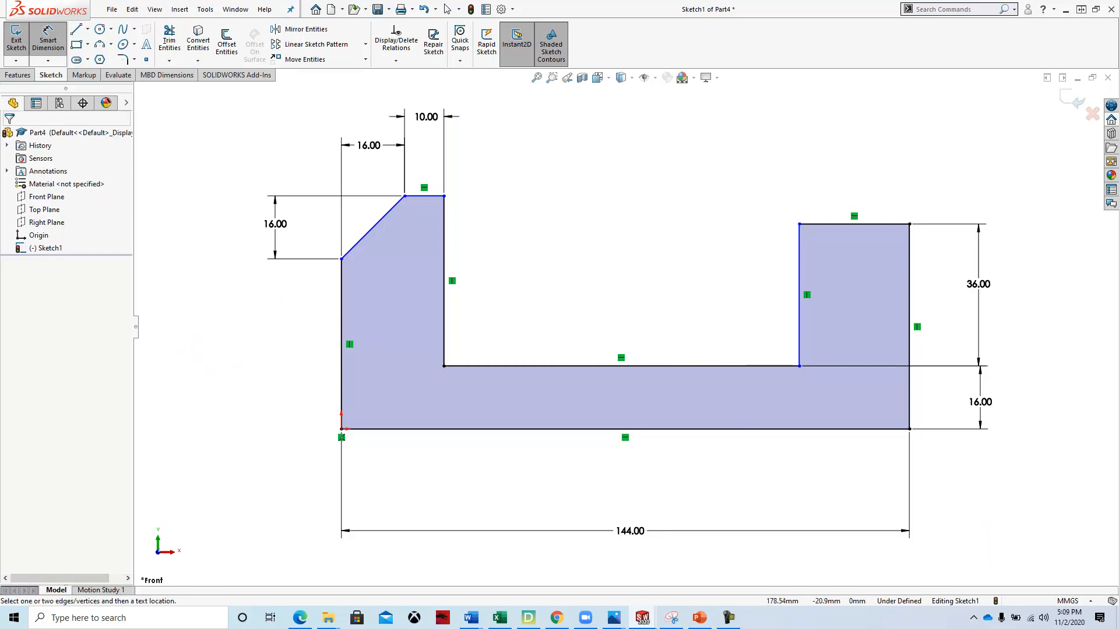
# - Try a 36 mm vertical dimension from the channel floor to the sloped corner's lower endpoint
pyautogui.click(479, 368)
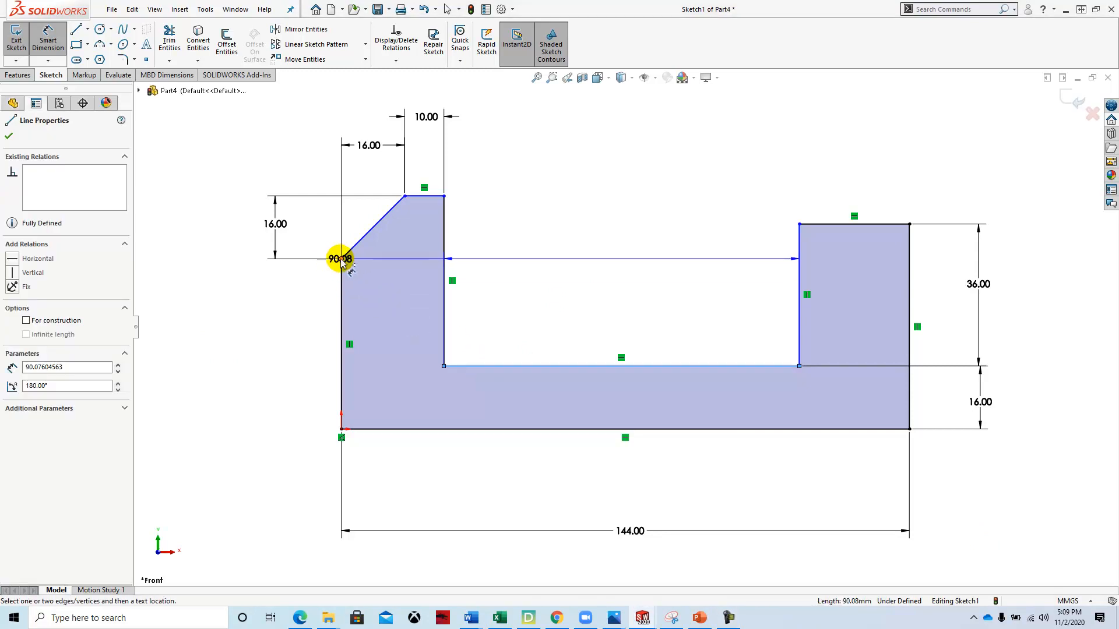
pyautogui.click(341, 259)
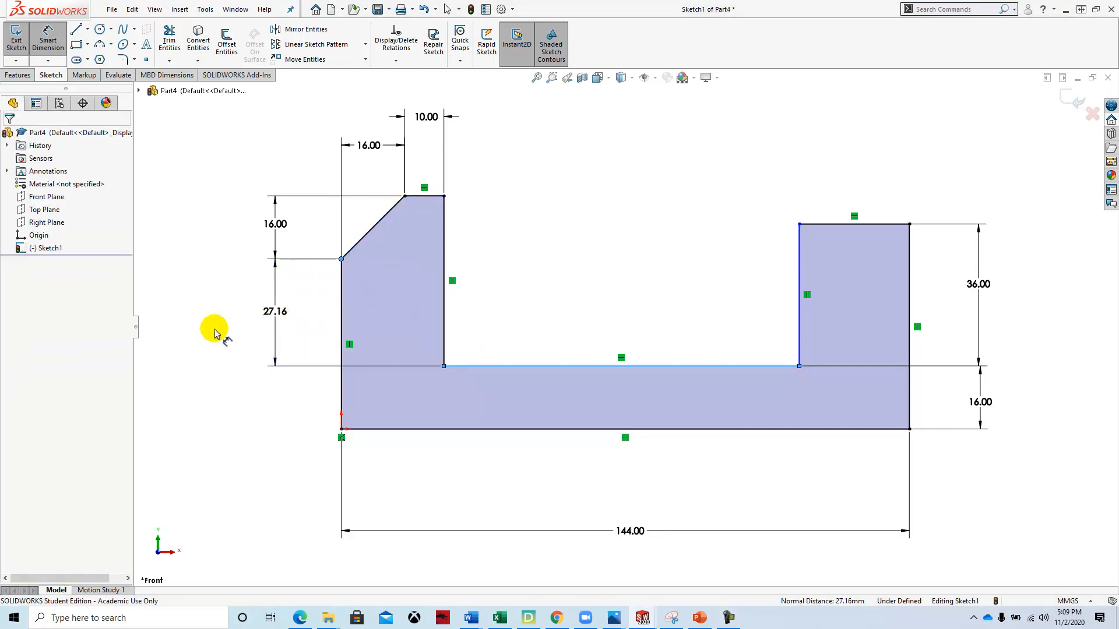
pyautogui.click(282, 312)
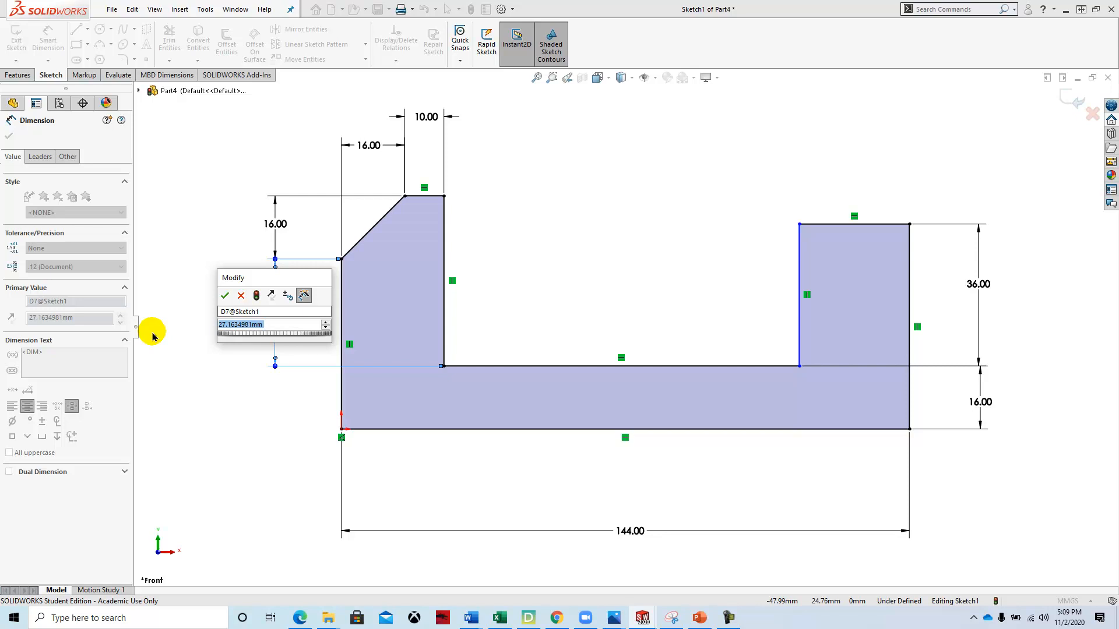
pyautogui.write('36')
pyautogui.press('Return')
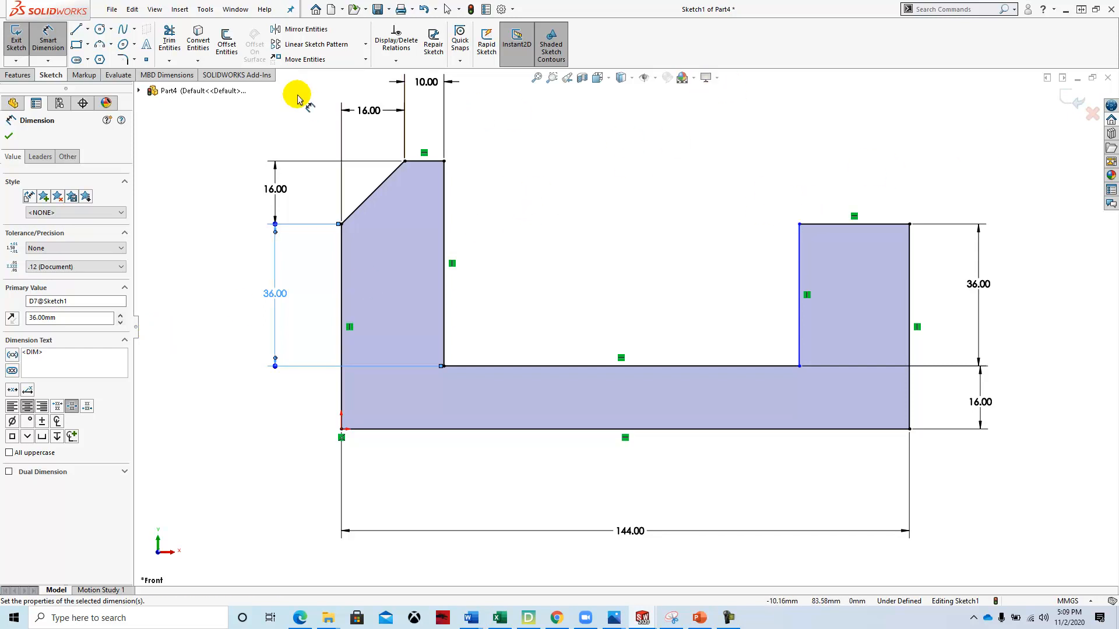
# - Undo the last height change and delete the vertical dimension between the channel floor and the sloped corner's lower endpoint
pyautogui.click(424, 10)
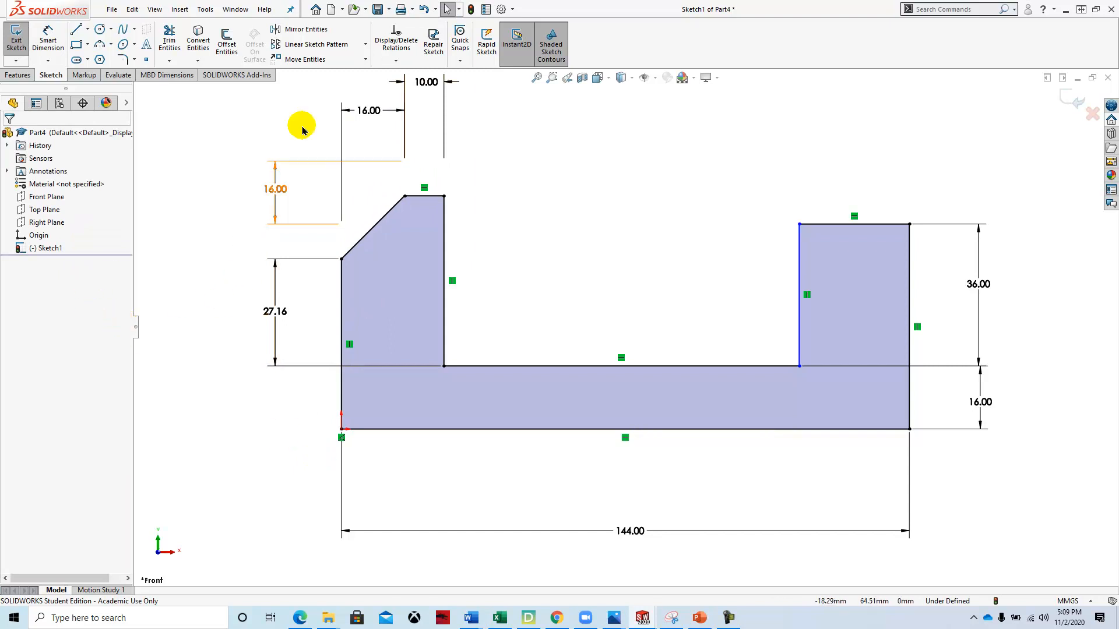
pyautogui.click(471, 10)
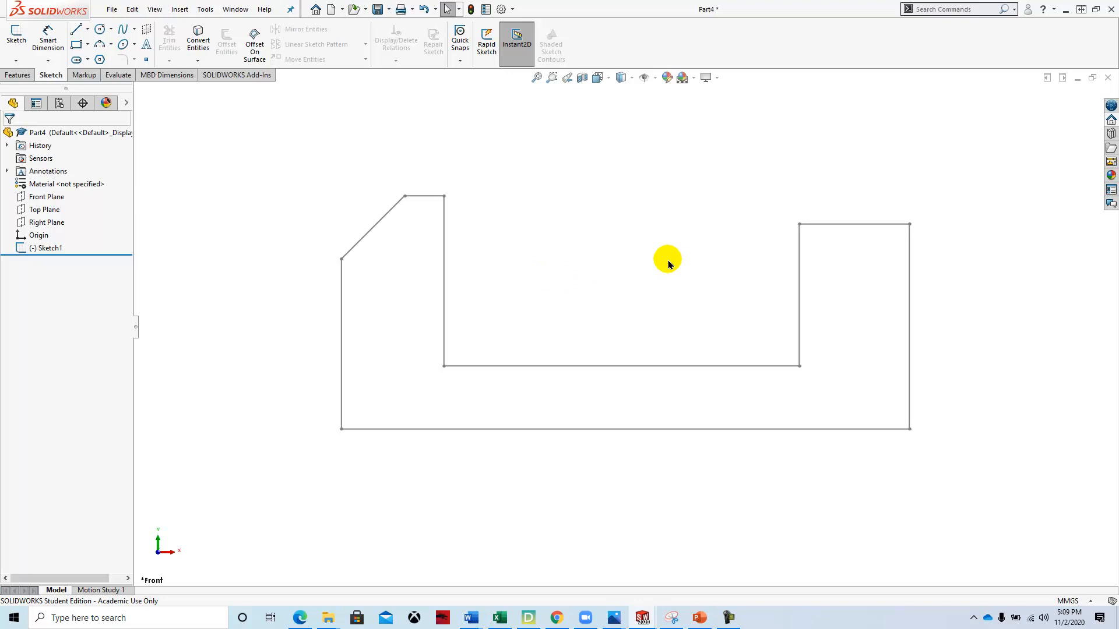
pyautogui.click(26, 244)
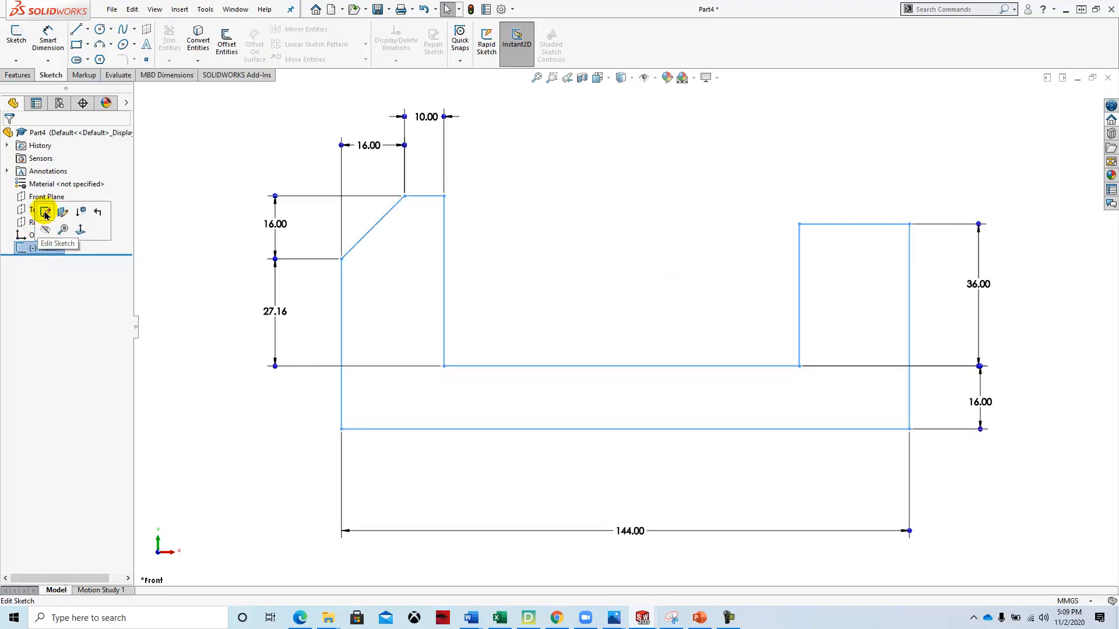
pyautogui.click(46, 215)
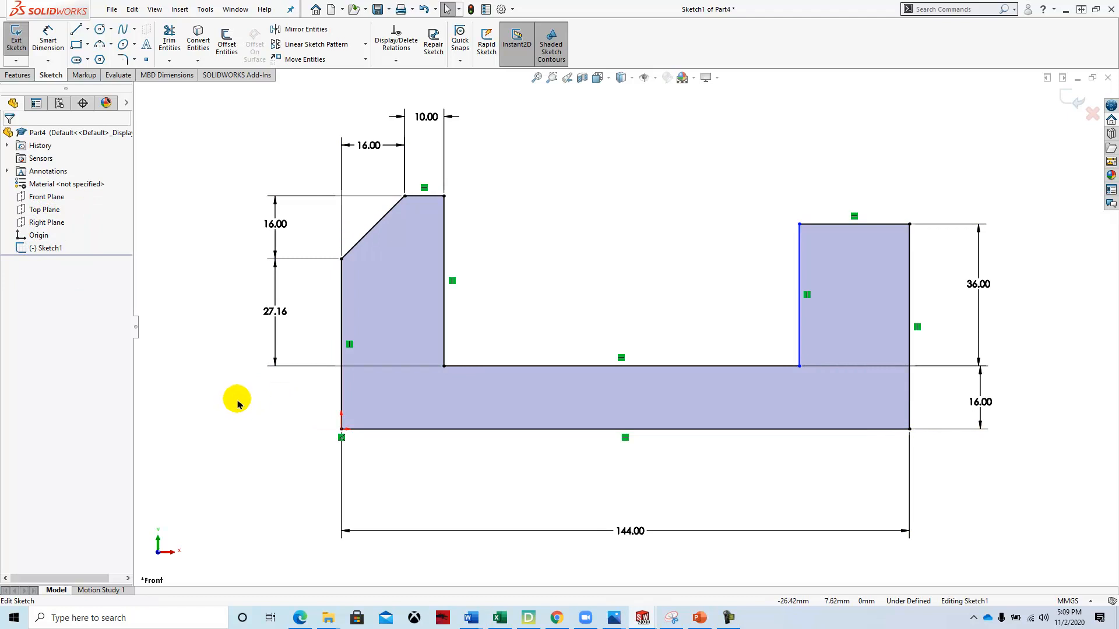
pyautogui.rightClick(267, 313)
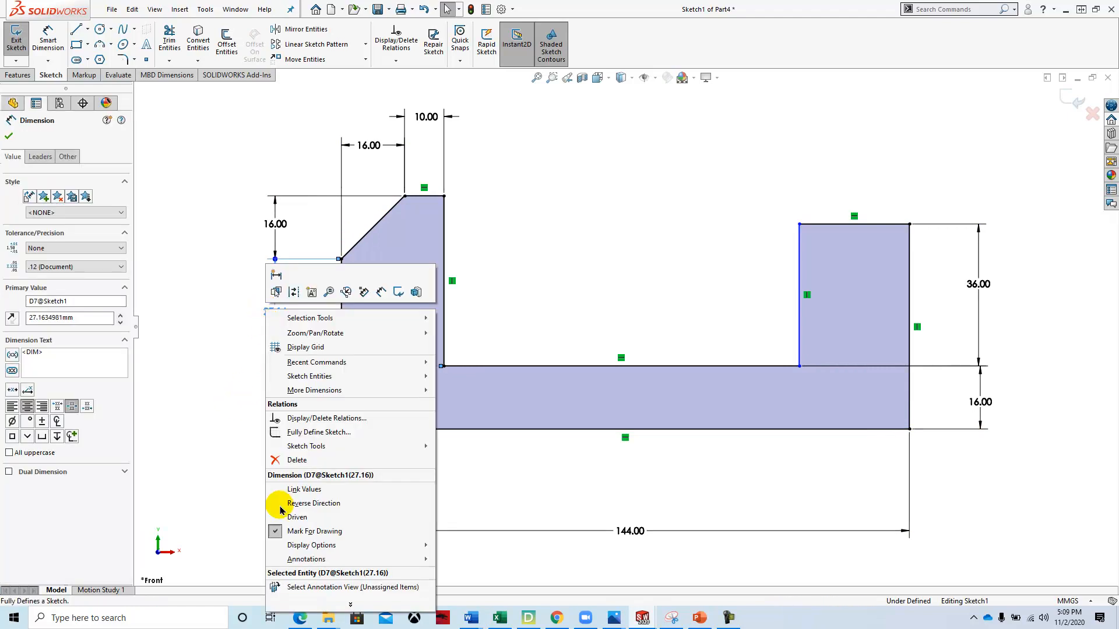
pyautogui.click(289, 459)
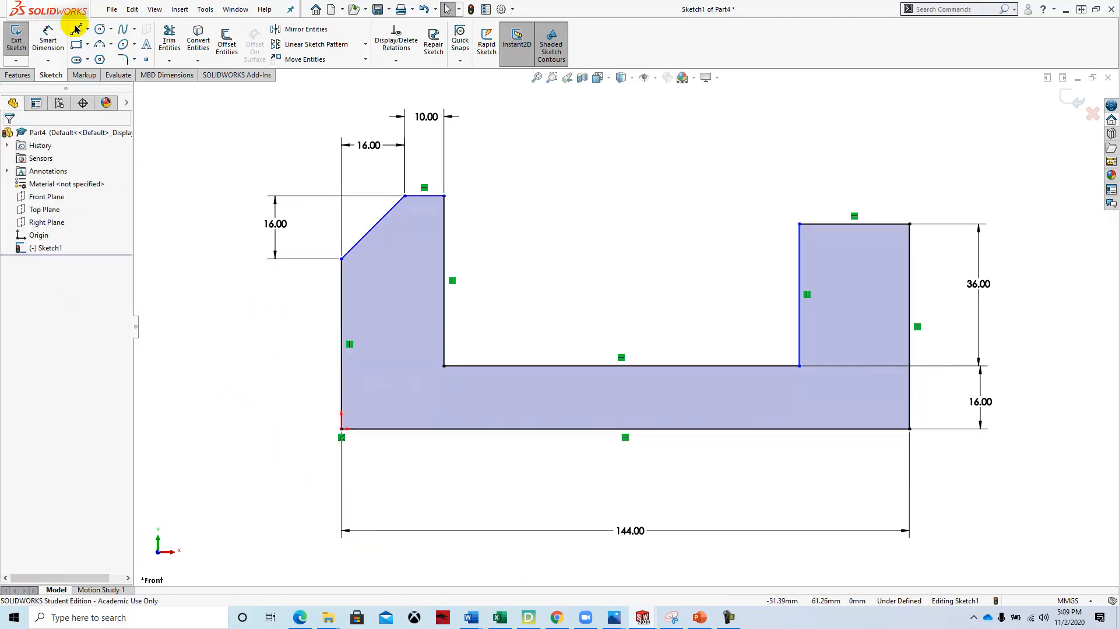
# - Dimension the short top edge beside the sloped corner at 36 mm above the channel floor
pyautogui.click(47, 39)
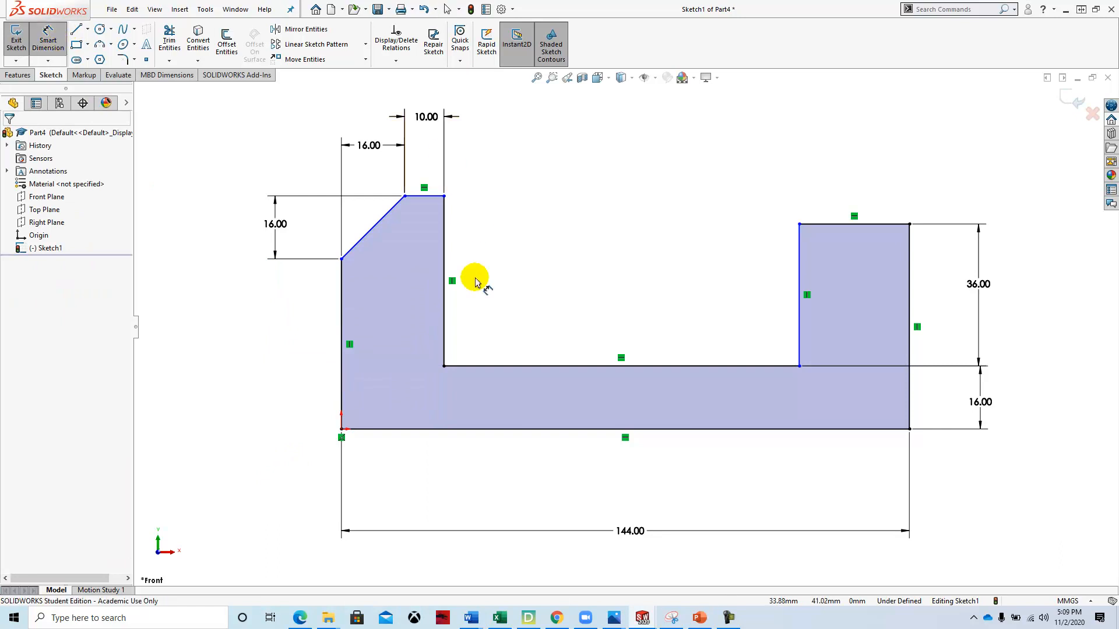
pyautogui.click(470, 369)
pyautogui.click(421, 196)
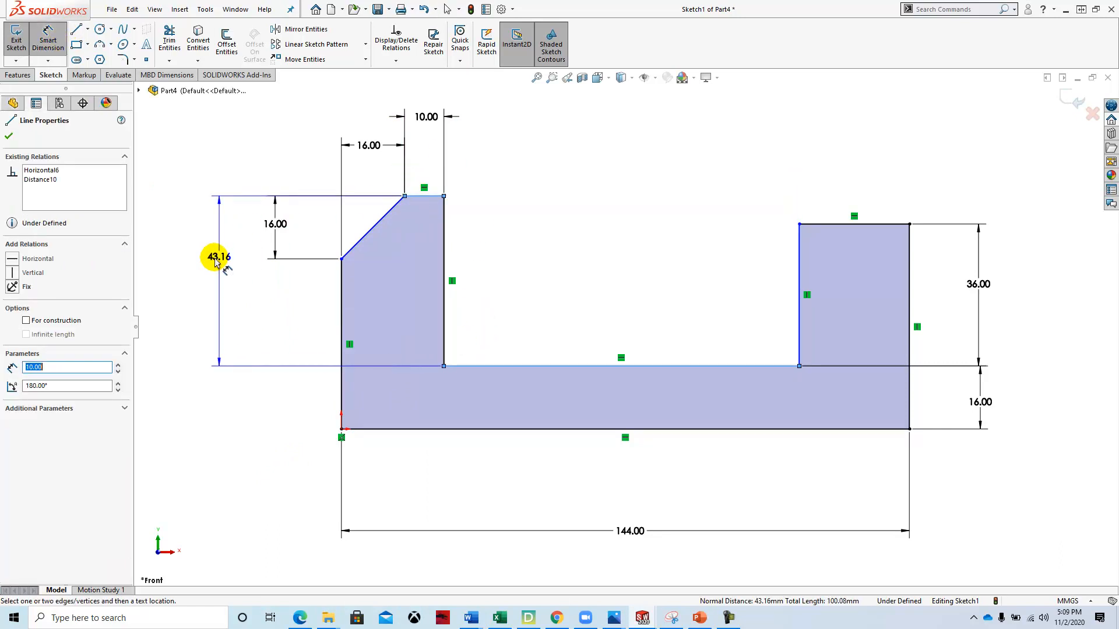
pyautogui.click(231, 294)
pyautogui.write('36')
pyautogui.press('Return')
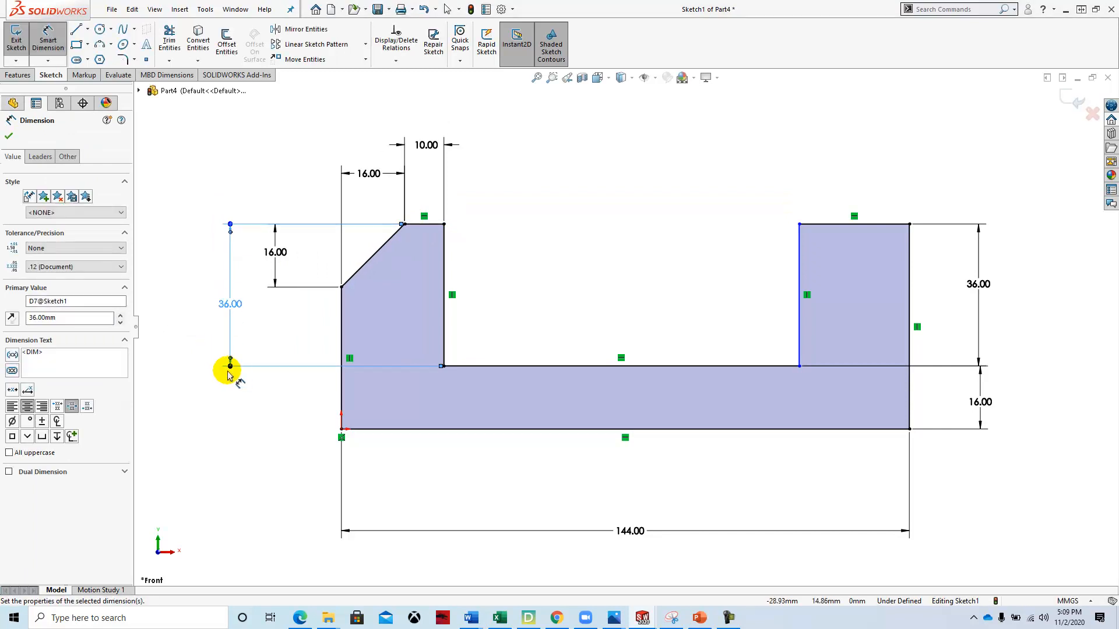
pyautogui.click(194, 209)
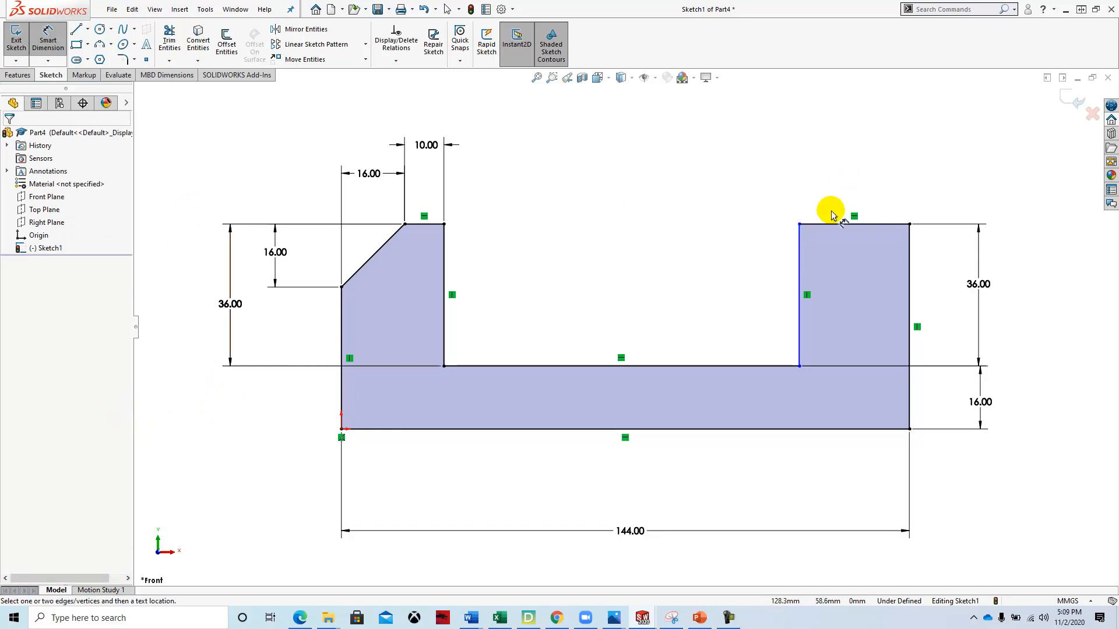
# - Dimension the top edge of the upright opposite the sloped corner to 22 mm
pyautogui.click(832, 231)
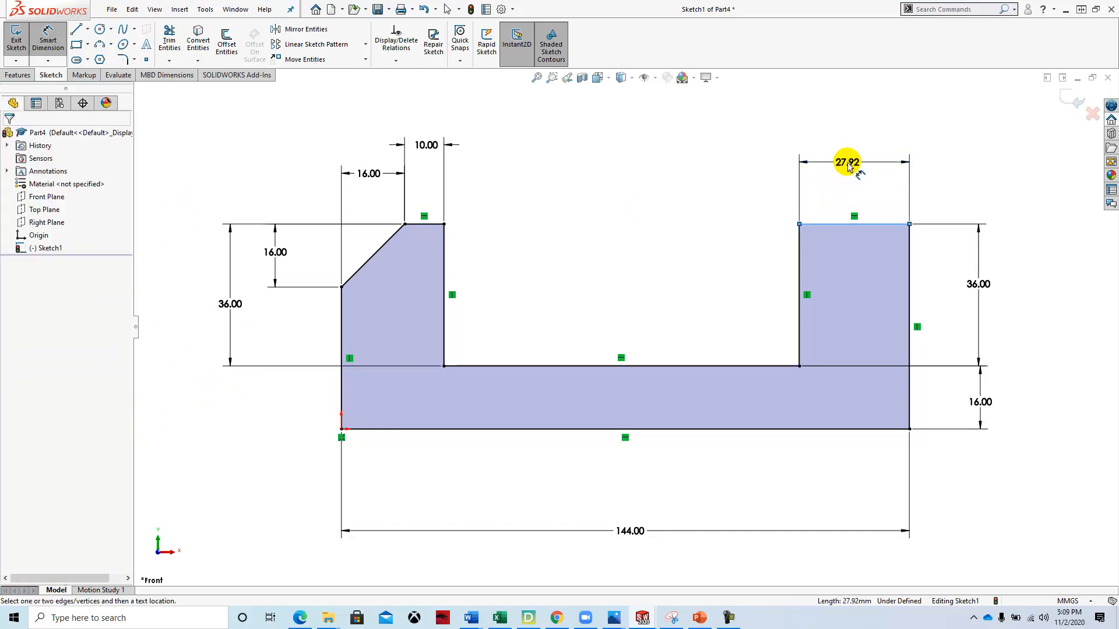
pyautogui.click(846, 169)
pyautogui.write('22')
pyautogui.press('Return')
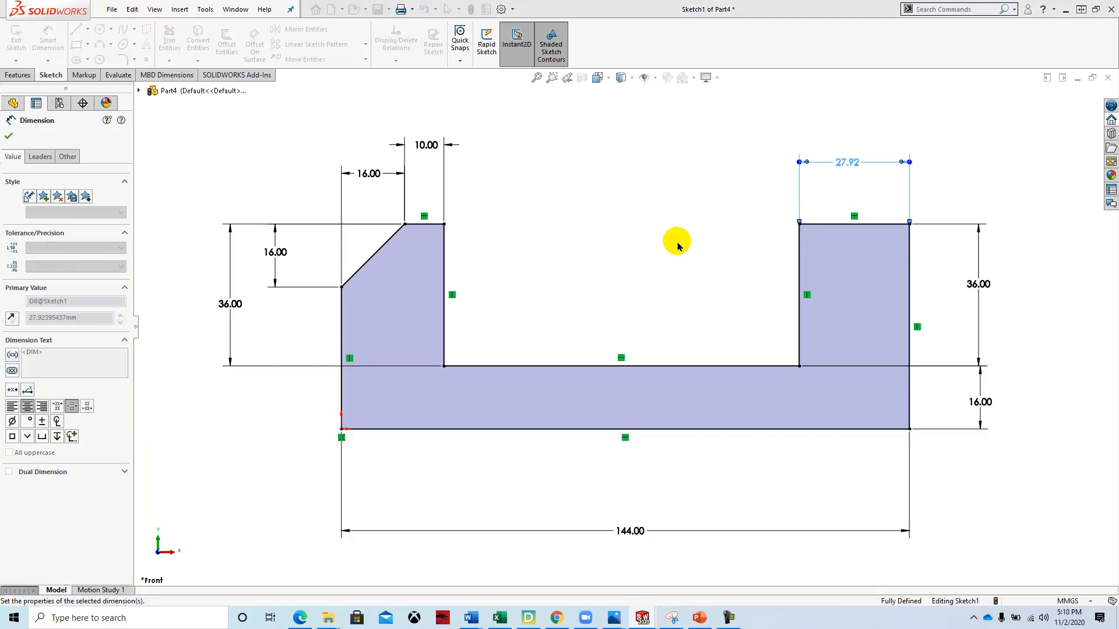
pyautogui.click(8, 136)
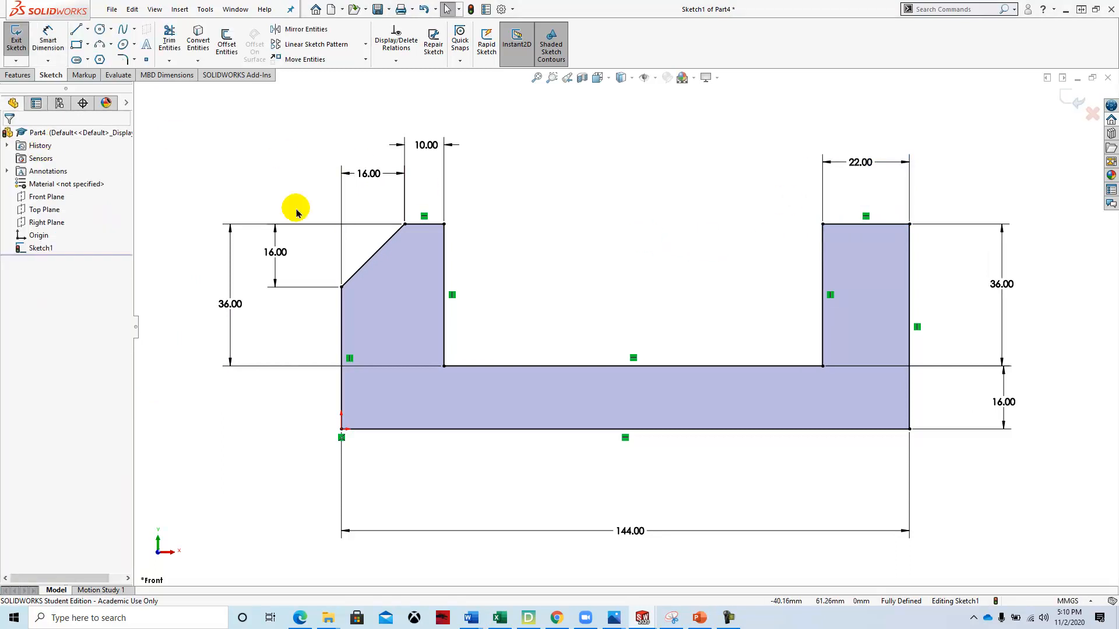
# - Extrude the side profile 64 mm with the Mid Plane end condition and show the solid in a dimetric view
pyautogui.moveTo(781, 209)
pyautogui.mouseDown(button='middle')
pyautogui.moveTo(728, 267)
pyautogui.moveTo(770, 237)
pyautogui.mouseUp(button='middle')
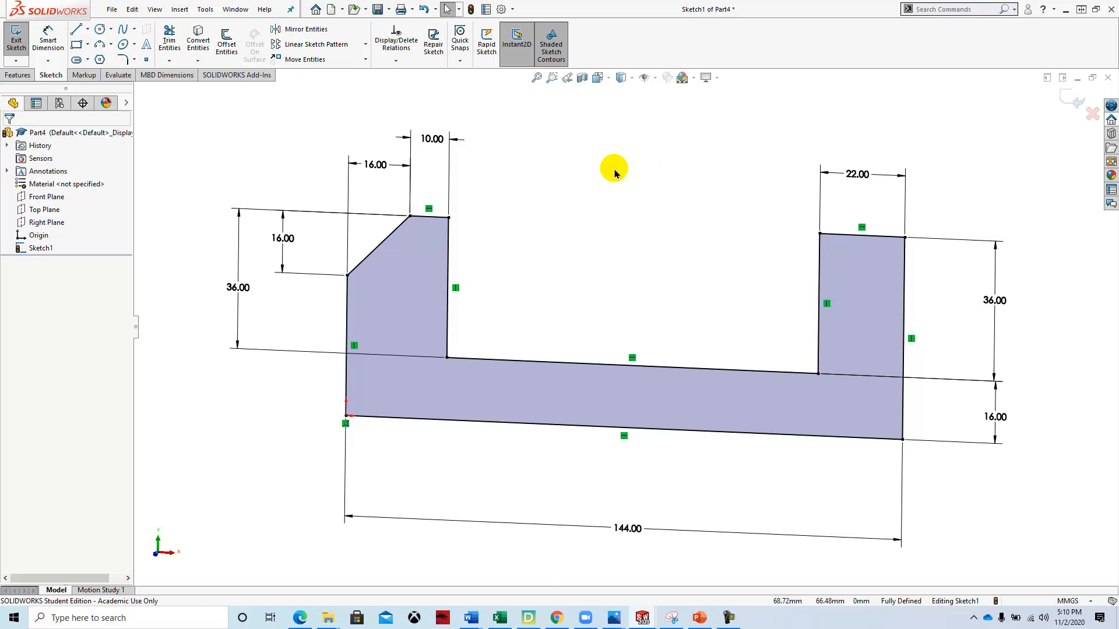
pyautogui.click(16, 75)
pyautogui.click(22, 47)
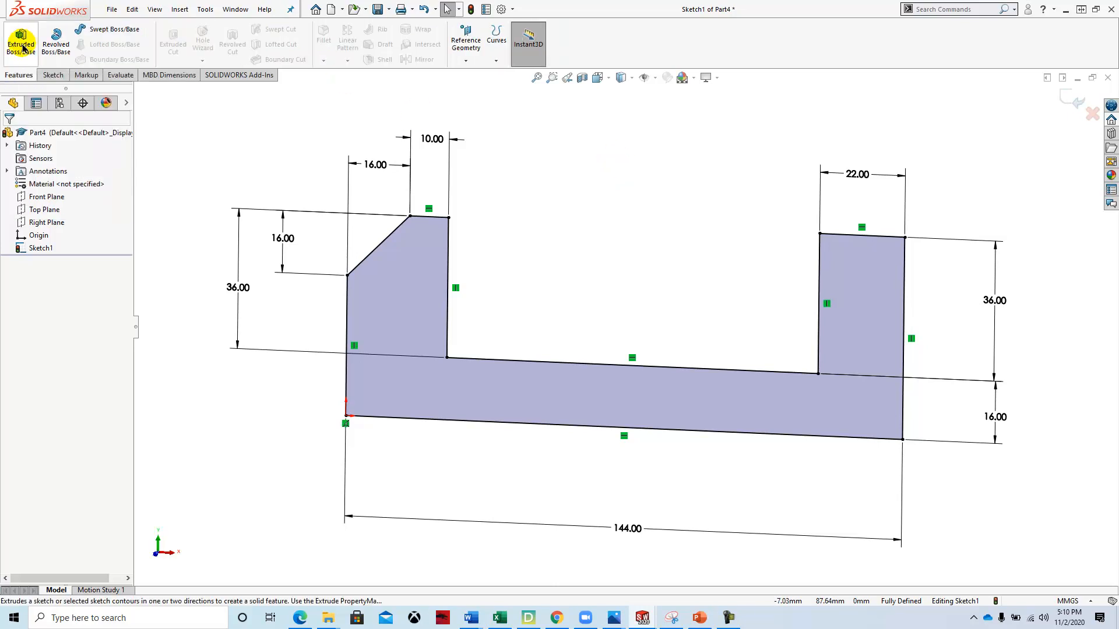
pyautogui.click(94, 206)
pyautogui.click(74, 254)
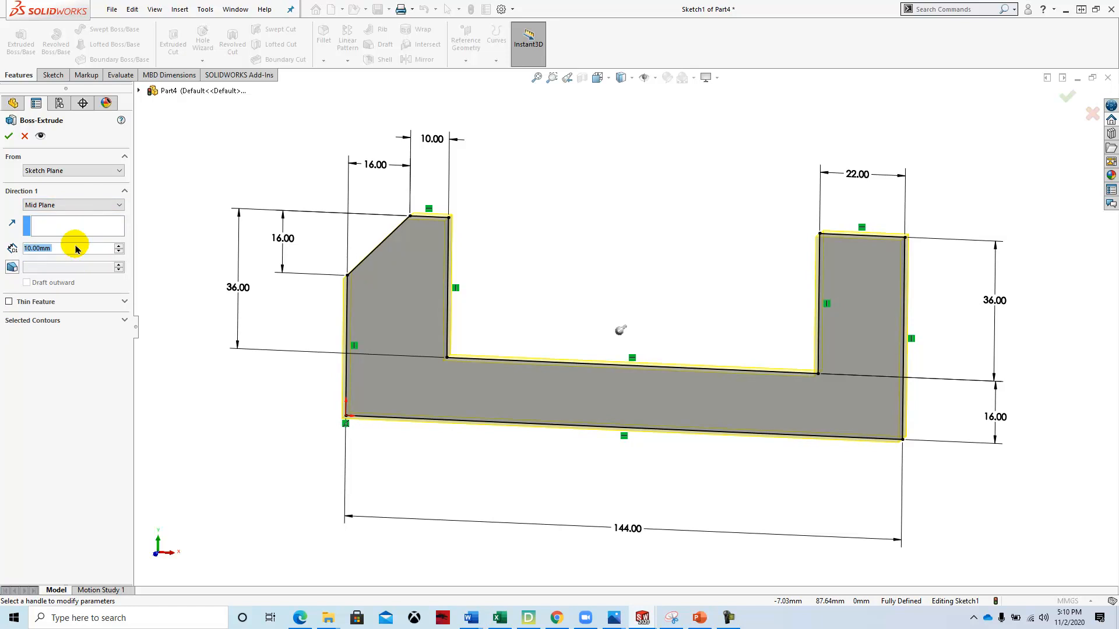
pyautogui.write('64')
pyautogui.press('Return')
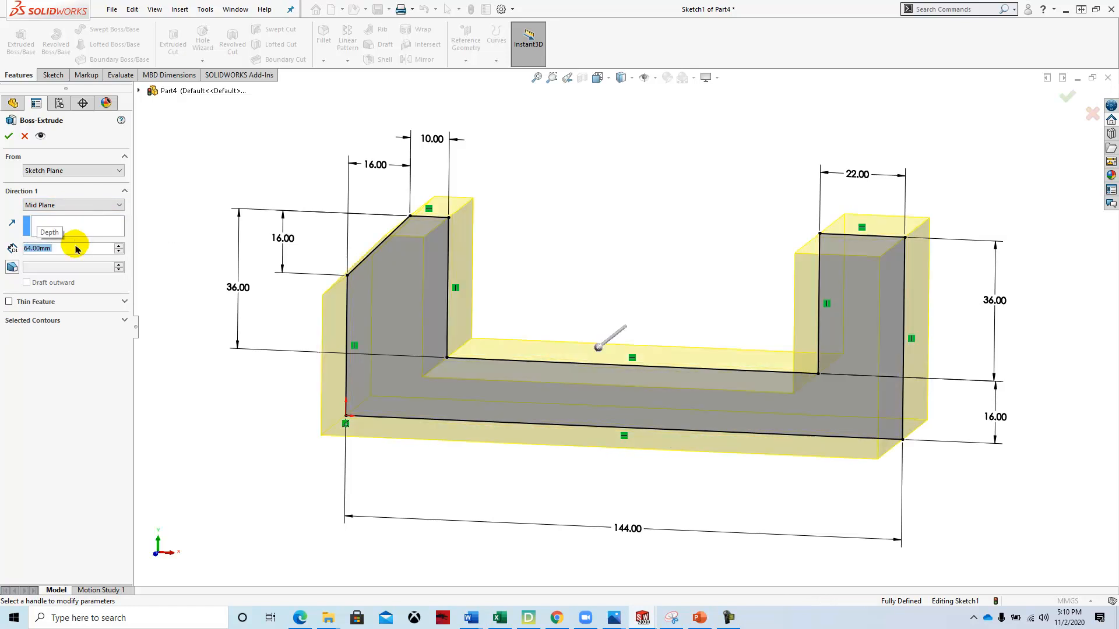
pyautogui.click(8, 138)
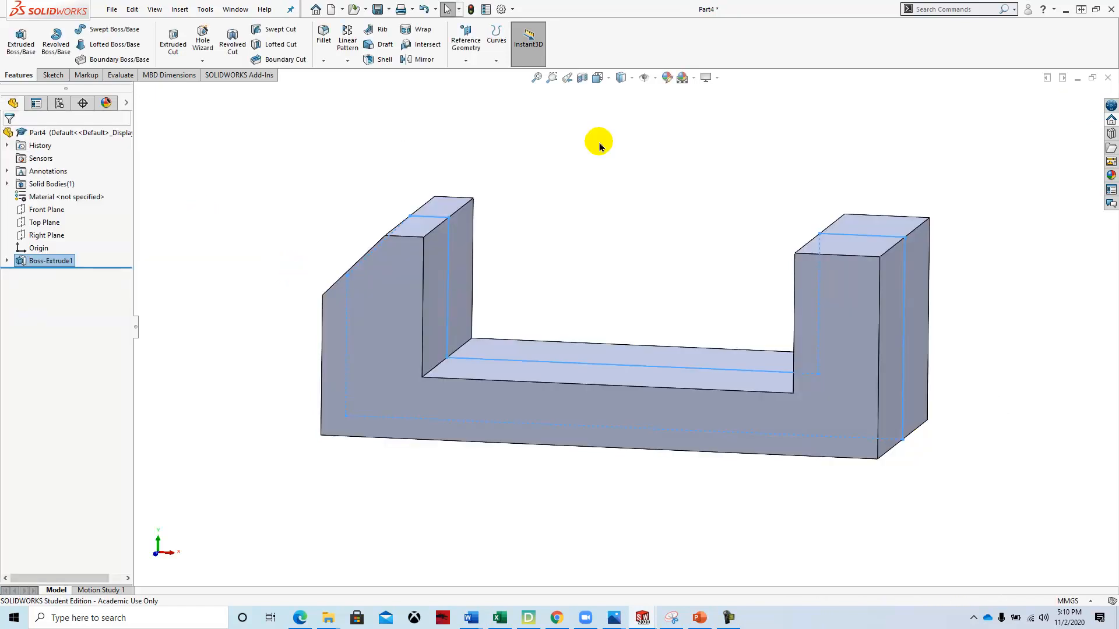
pyautogui.press('space')
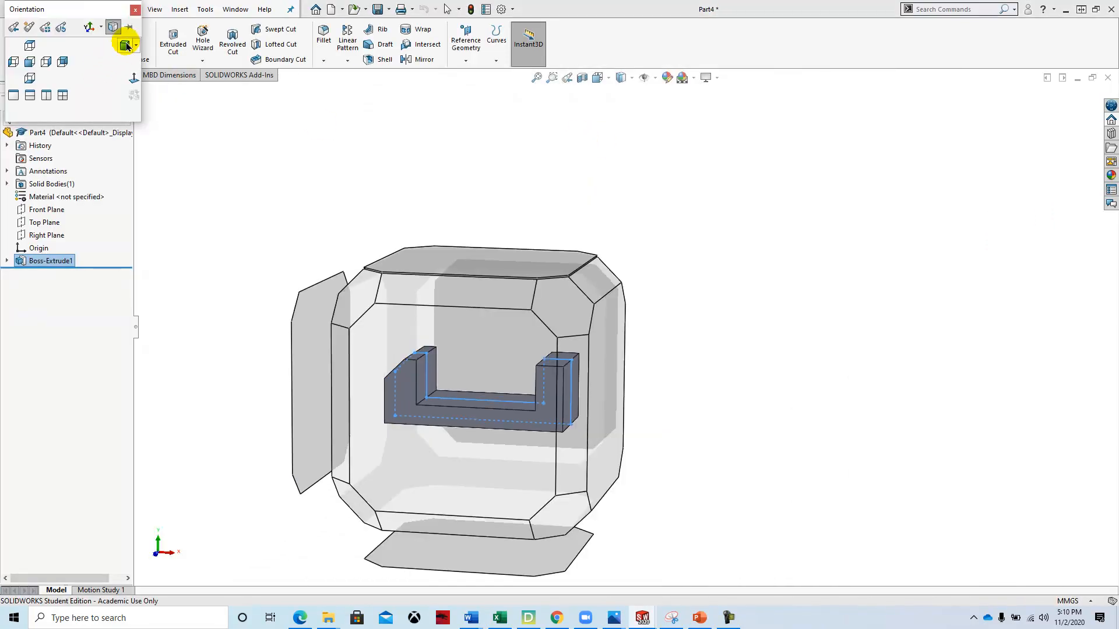
pyautogui.click(124, 47)
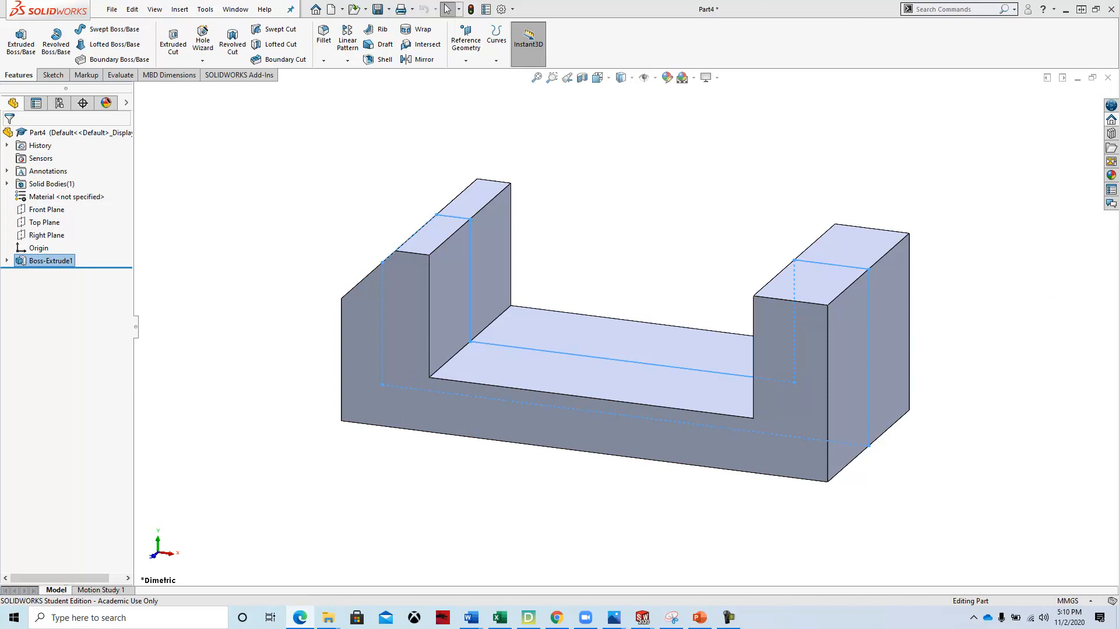
# - Switch to the Bench Vice Assembly PDF in the browser and examine the base's enlarged views, especially the stepped slot dimensions in the end view
pyautogui.moveTo(1118, 24); pyautogui.dragTo(767, 25)
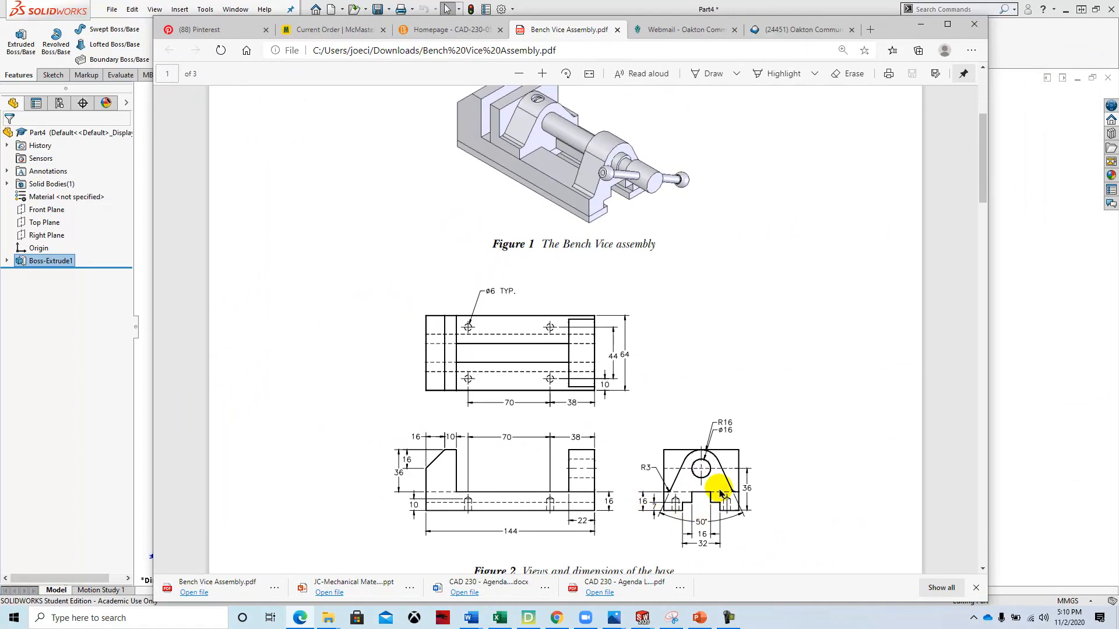
pyautogui.click(948, 28)
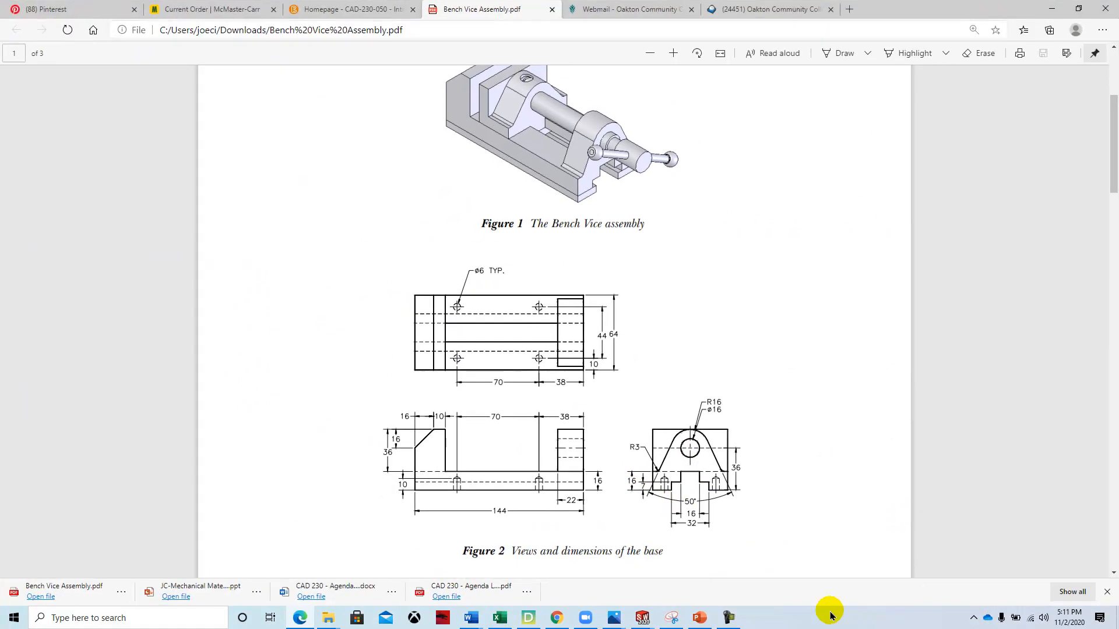
pyautogui.scroll(-2, 697, 480)
pyautogui.scroll(1, 781, 355)
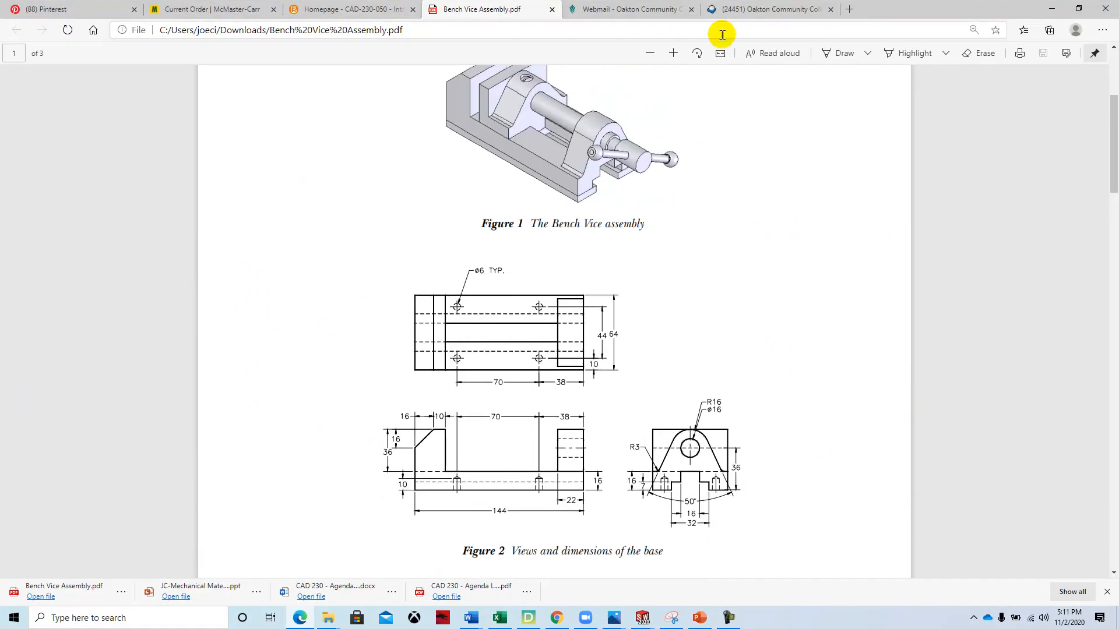
pyautogui.click(673, 53)
pyautogui.click(673, 53)
pyautogui.click(673, 53)
pyautogui.click(673, 53)
pyautogui.scroll(-6, 799, 340)
pyautogui.moveTo(666, 576); pyautogui.dragTo(819, 578)
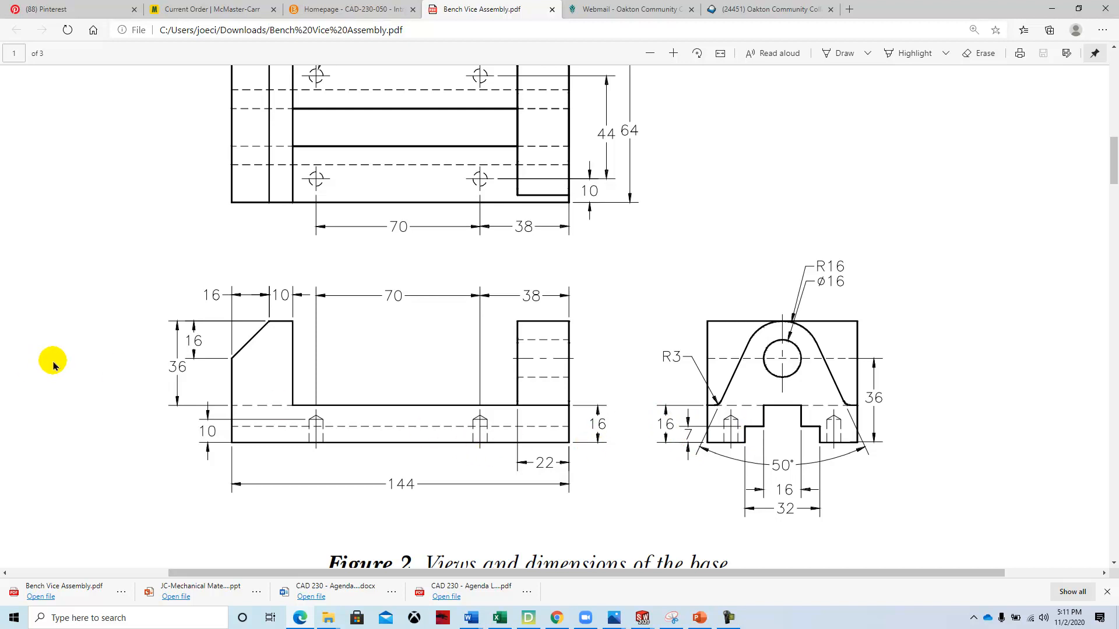
# - Switch back to SOLIDWORKS and start a sketch on the outer end face of the 22 mm upright, viewed normal to the face
pyautogui.click(641, 618)
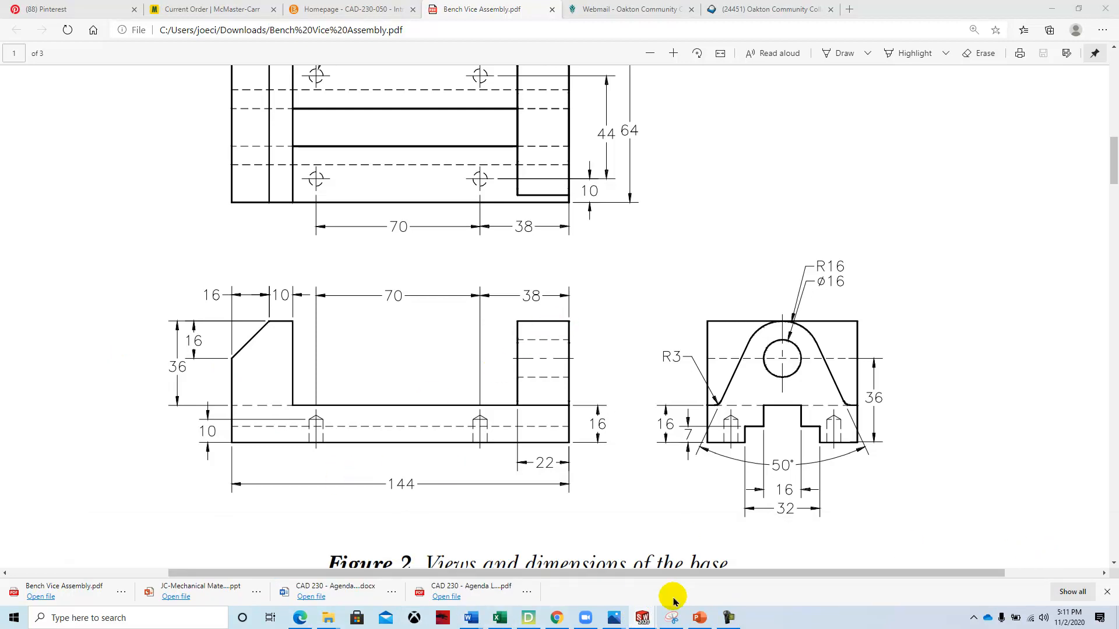
pyautogui.click(642, 618)
pyautogui.moveTo(713, 465); pyautogui.dragTo(736, 399, button='middle')
pyautogui.click(766, 394)
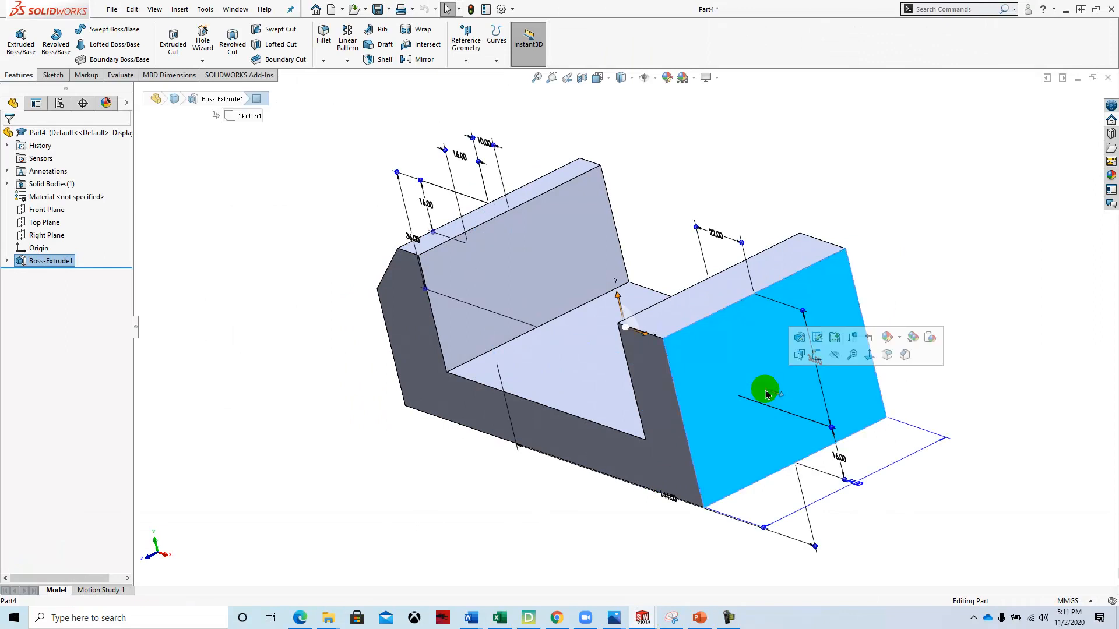
pyautogui.click(817, 355)
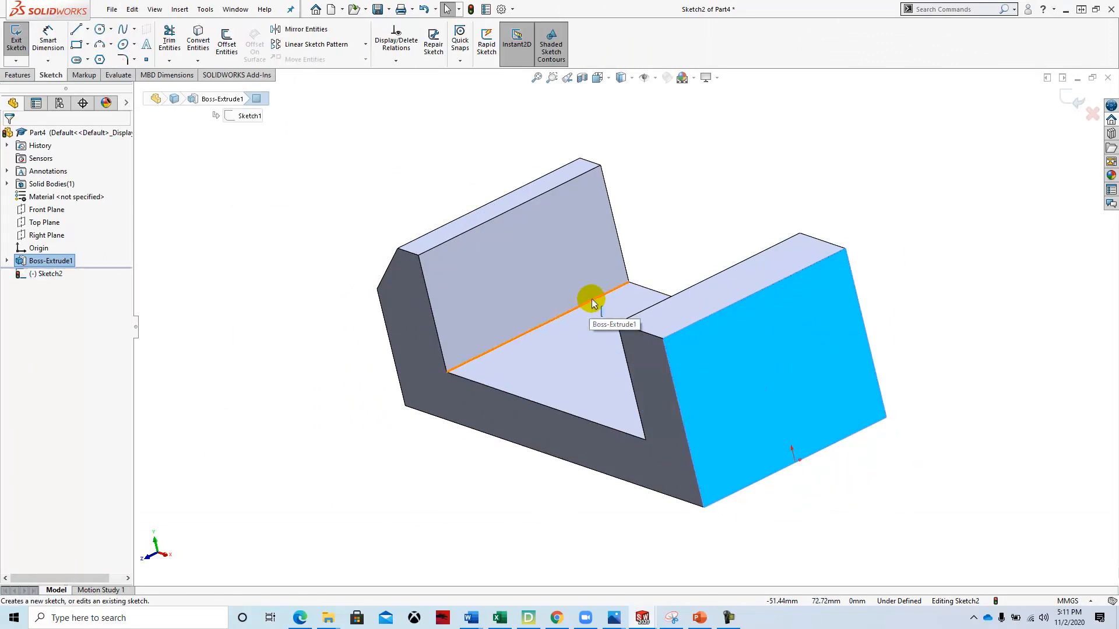
pyautogui.press('space')
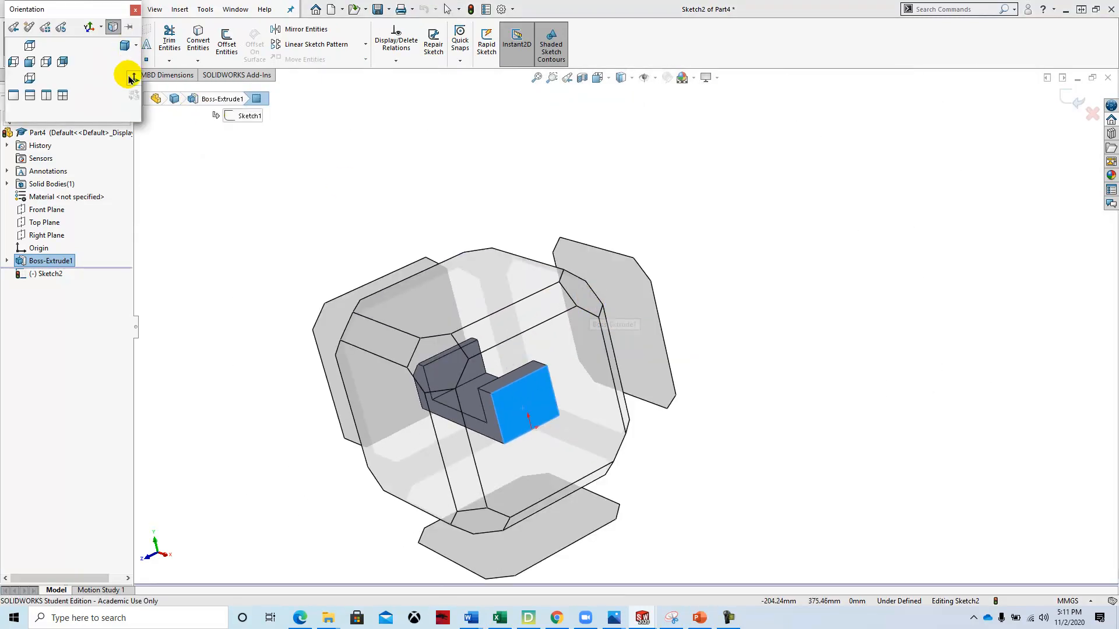
pyautogui.click(130, 79)
pyautogui.middleClick(669, 357)
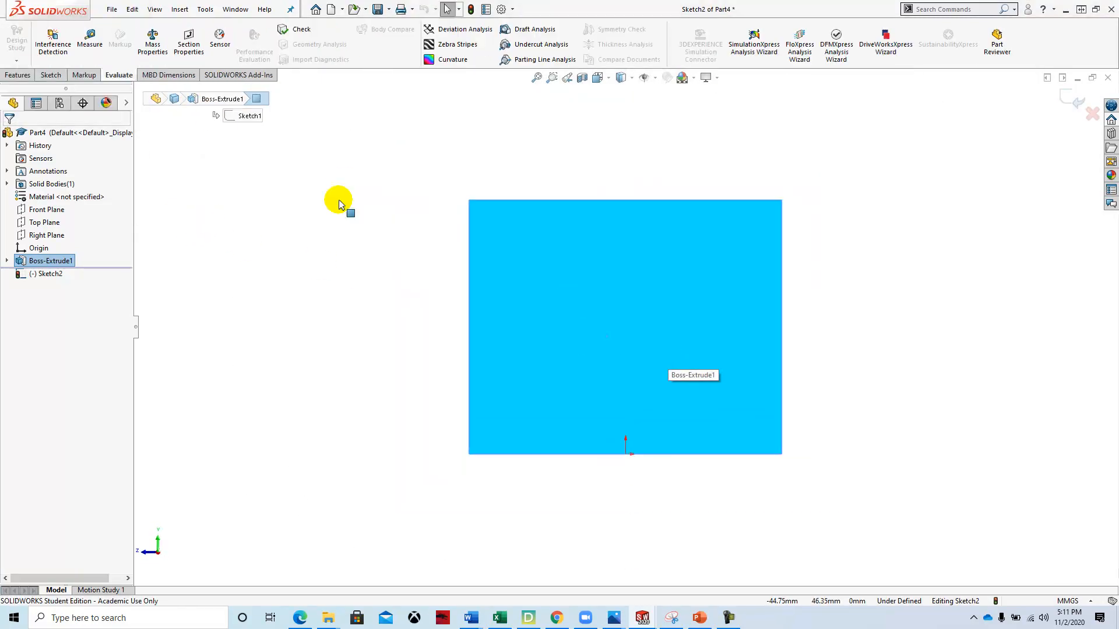
# - Draw a vertical centerline from the origin to the midpoint of the end face's top edge
pyautogui.click(50, 76)
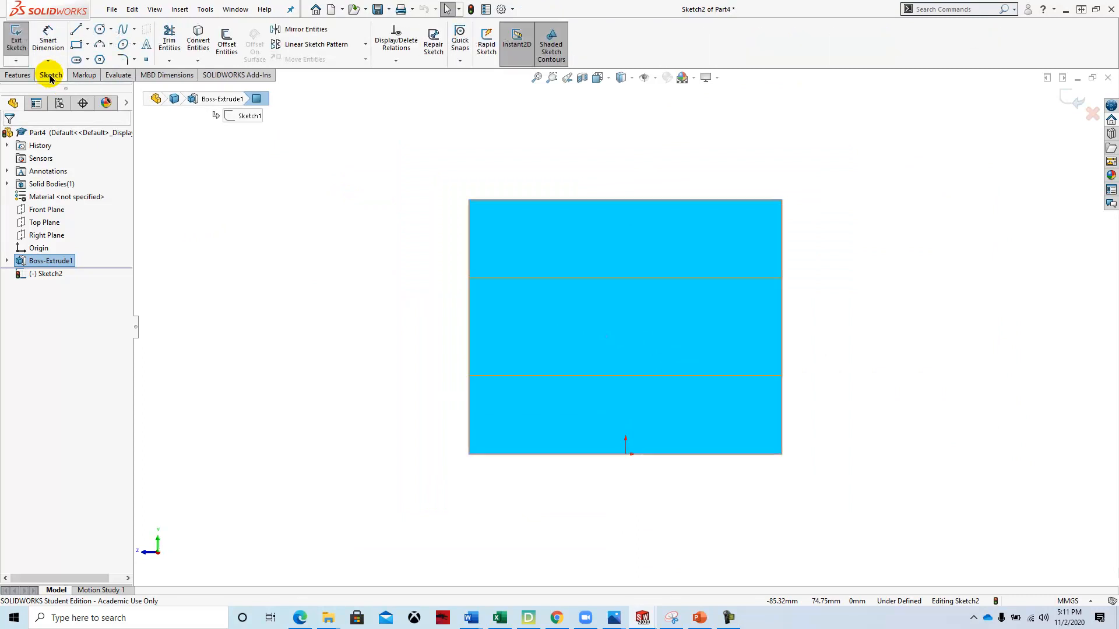
pyautogui.click(88, 30)
pyautogui.click(93, 57)
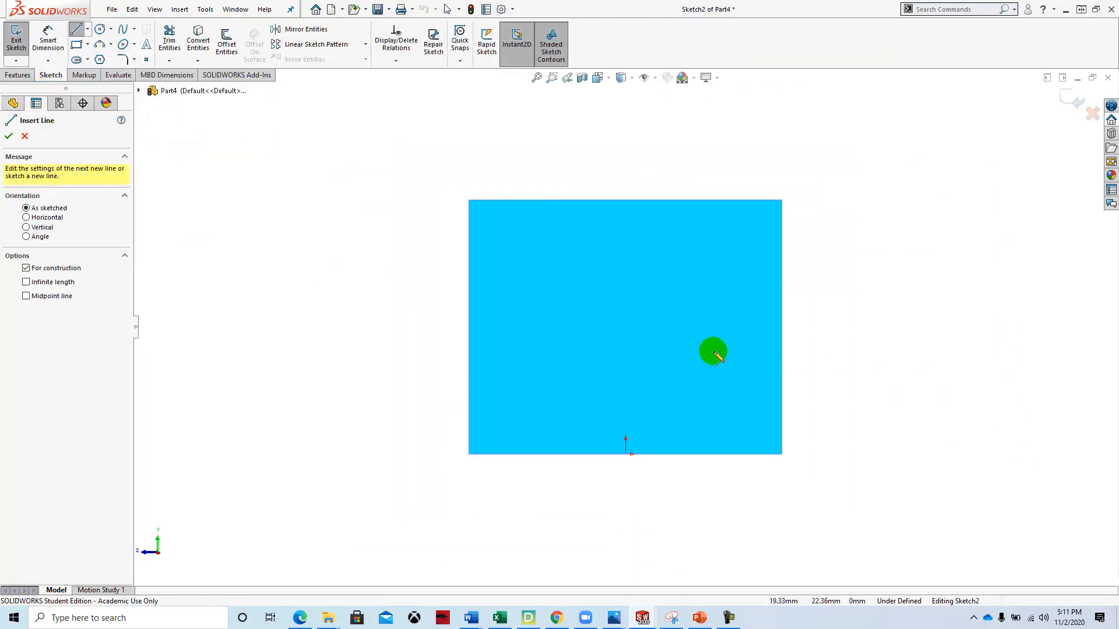
pyautogui.click(626, 455)
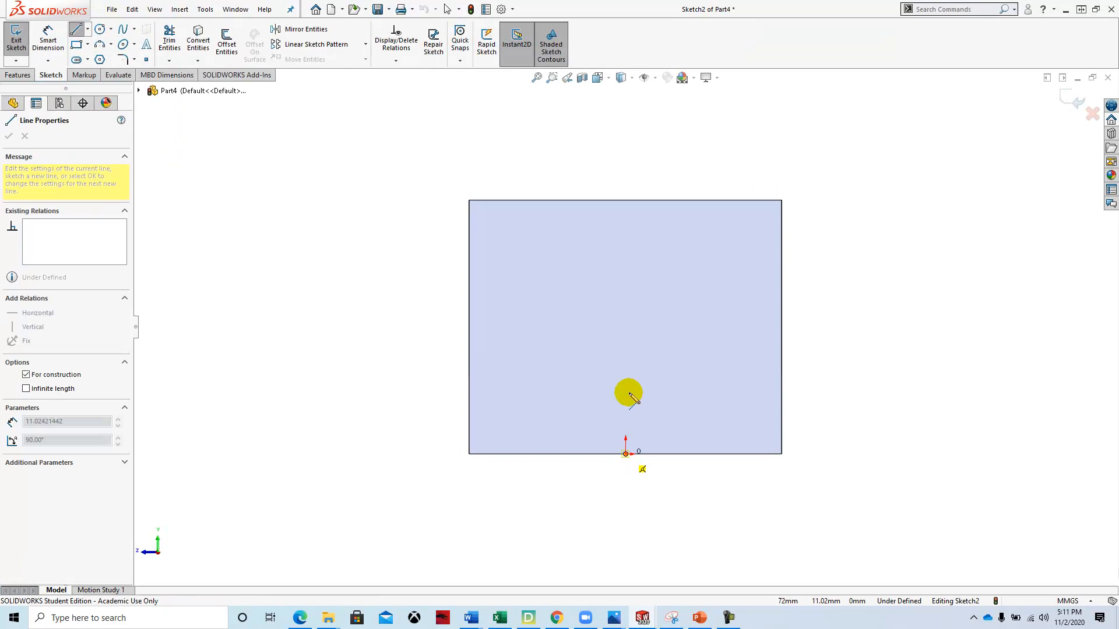
pyautogui.click(625, 200)
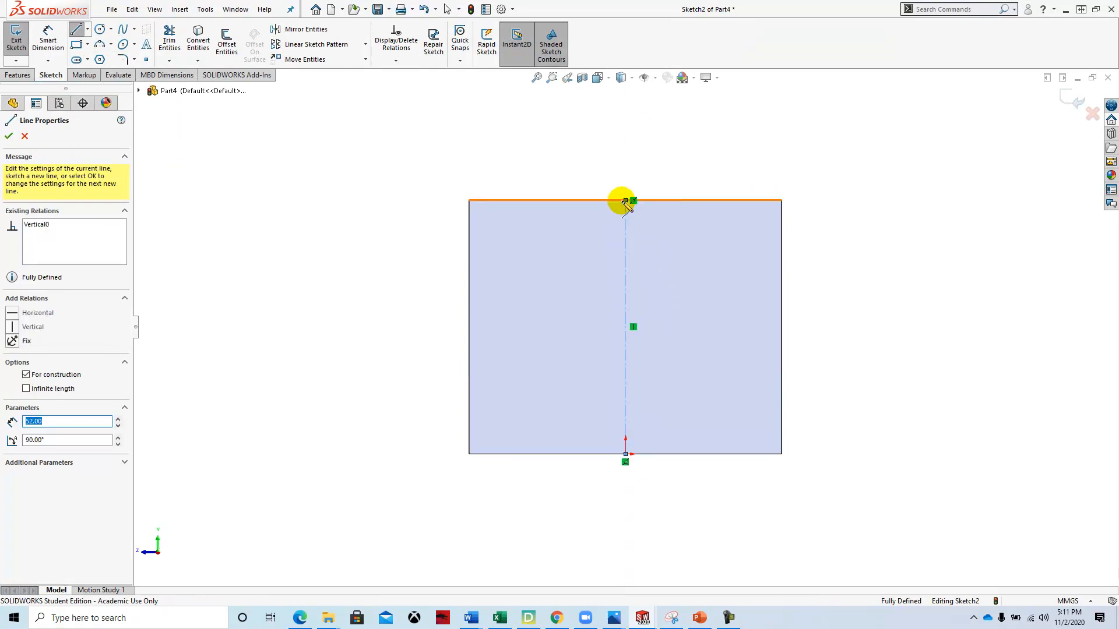
pyautogui.press('Escape')
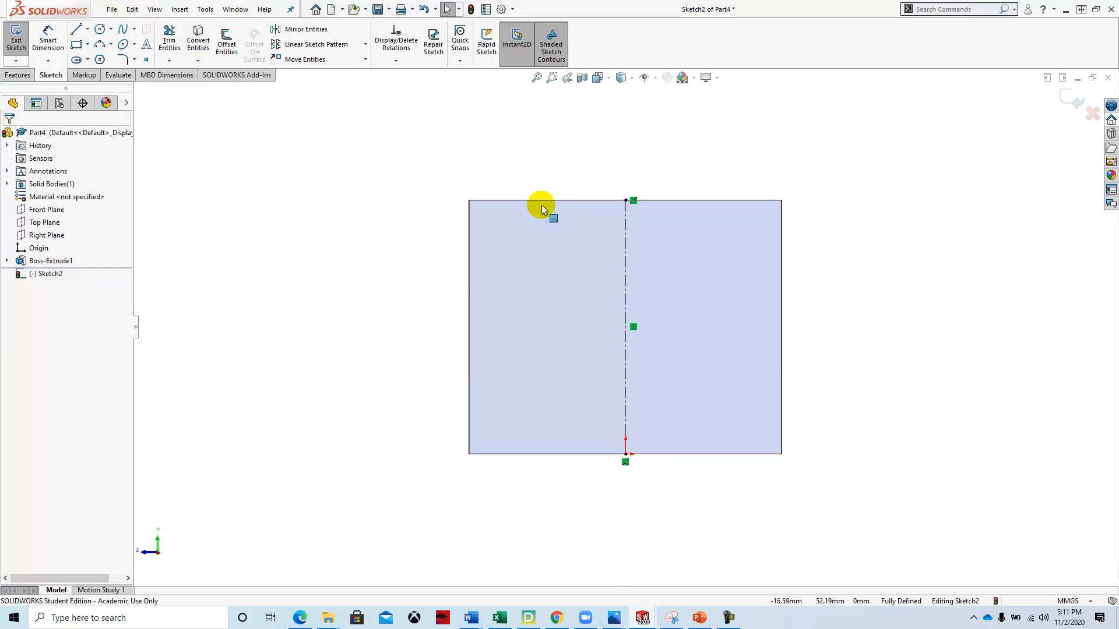
# - Sketch a four-line stepped half-profile about 14 mm wide and 12 mm high, from the end face's bottom edge up to the centerline
pyautogui.scroll(-2, 616, 470)
pyautogui.scroll(-1, 669, 443)
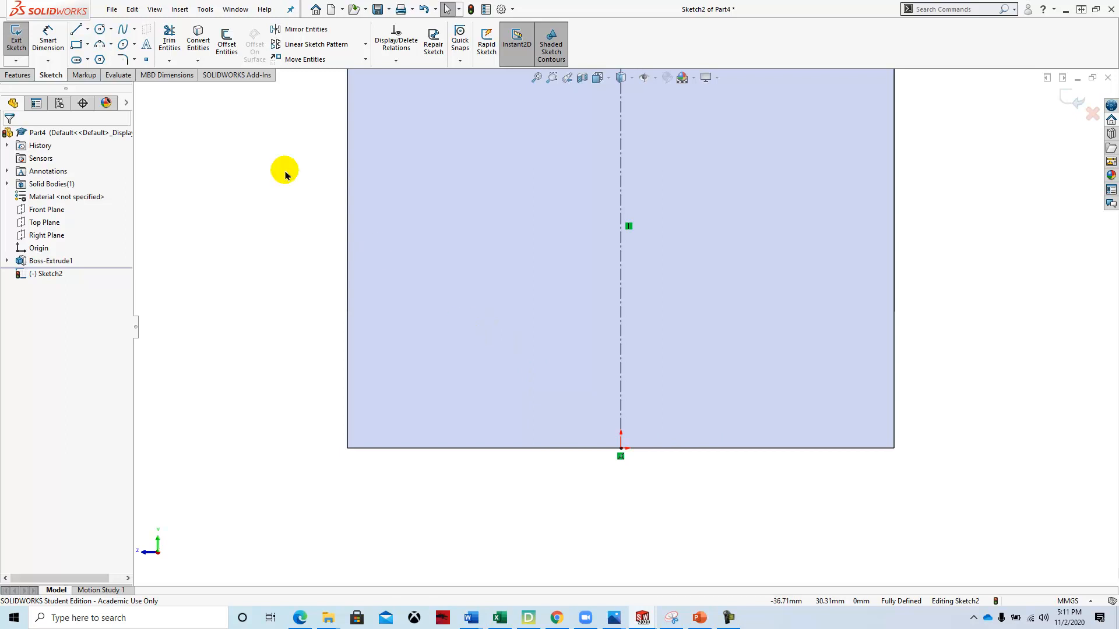
pyautogui.click(77, 33)
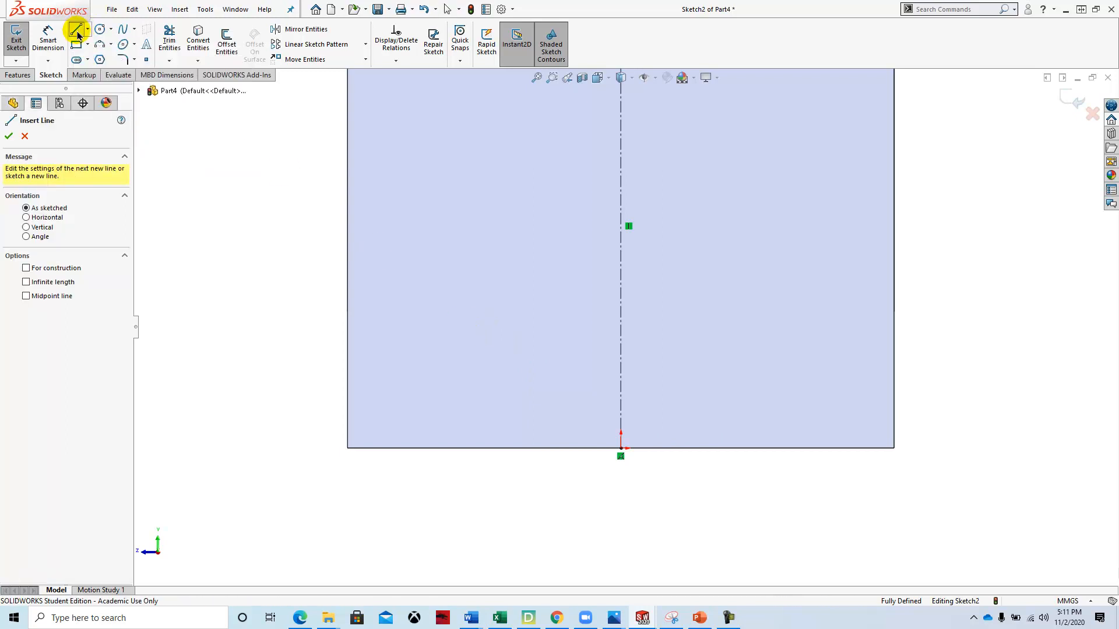
pyautogui.click(500, 448)
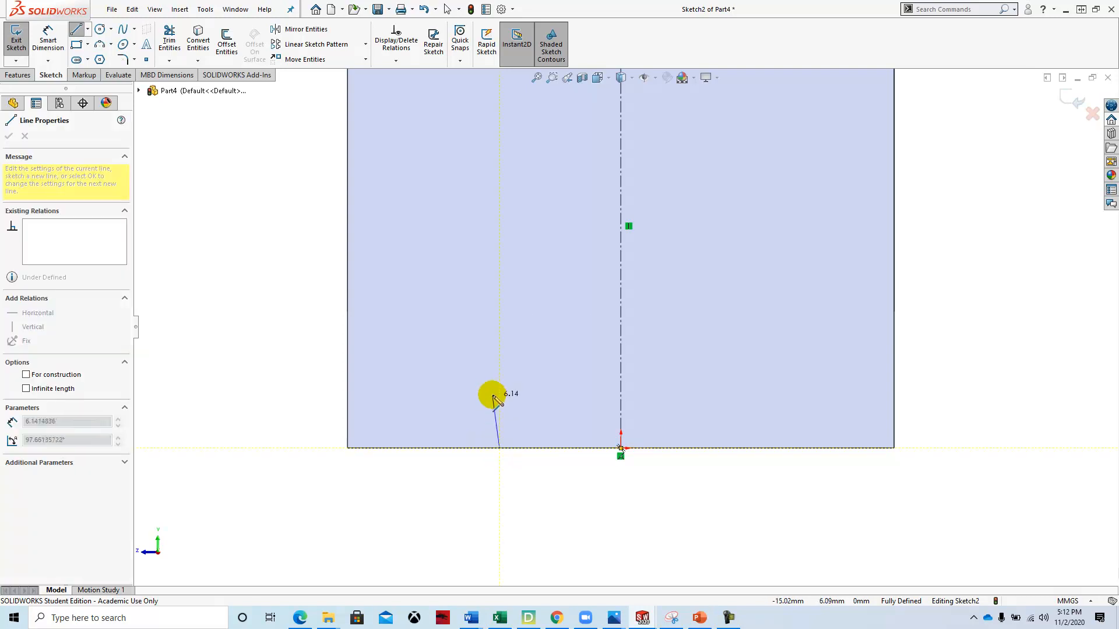
pyautogui.click(499, 394)
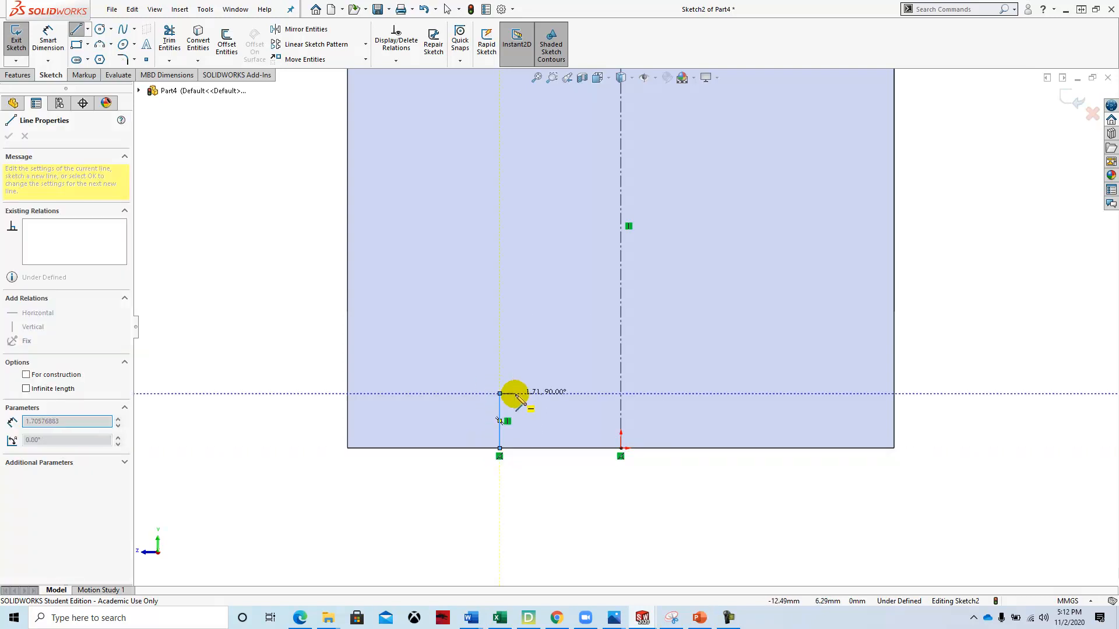
pyautogui.click(557, 394)
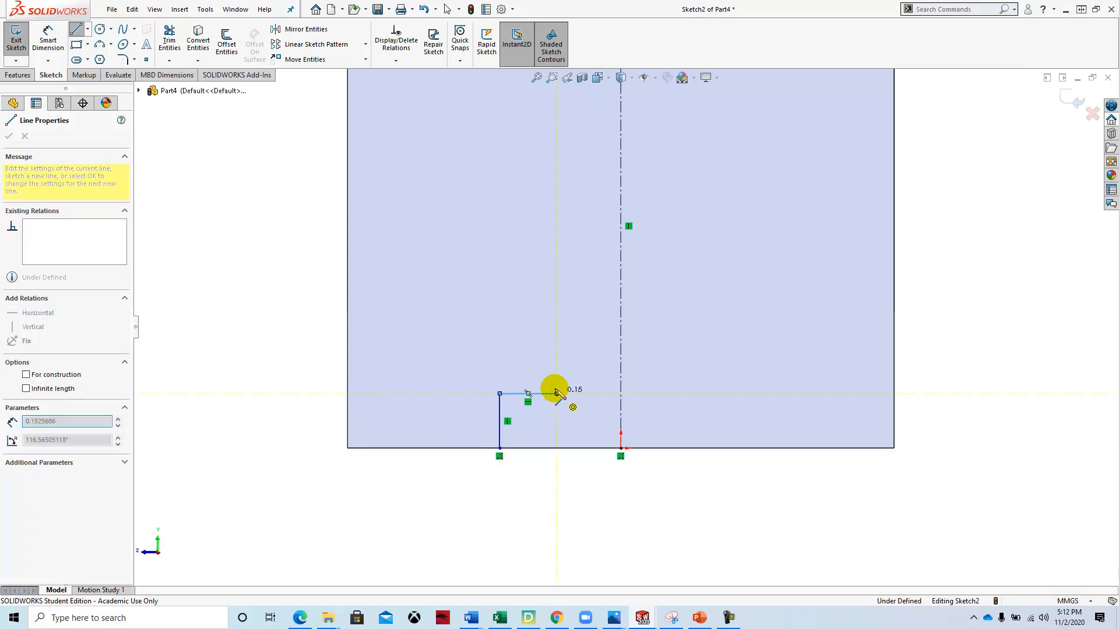
pyautogui.click(556, 350)
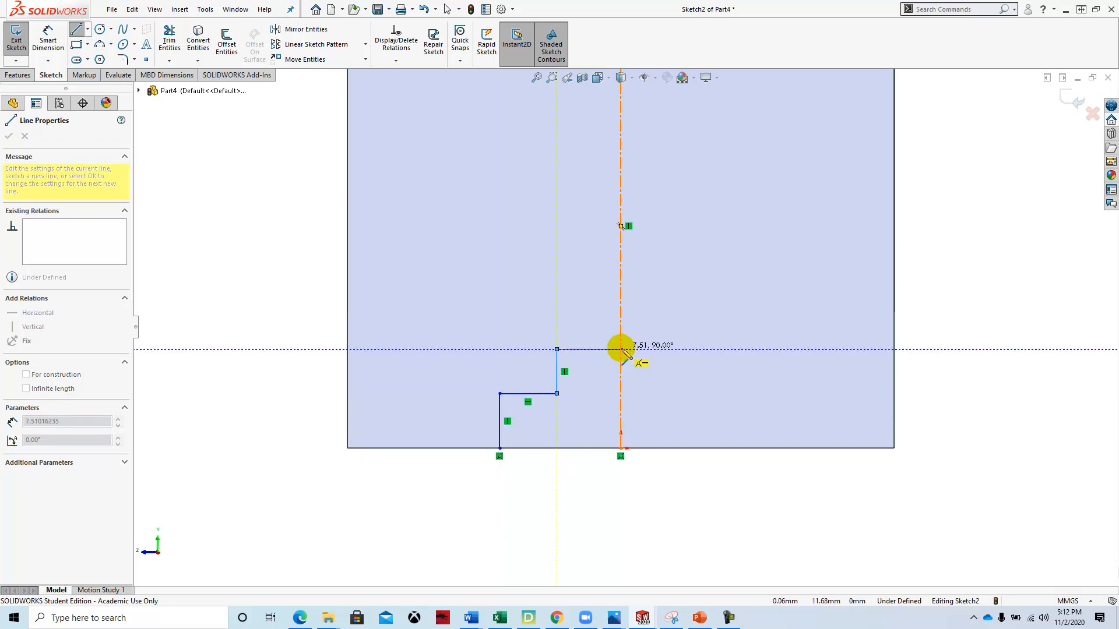
pyautogui.doubleClick(621, 349)
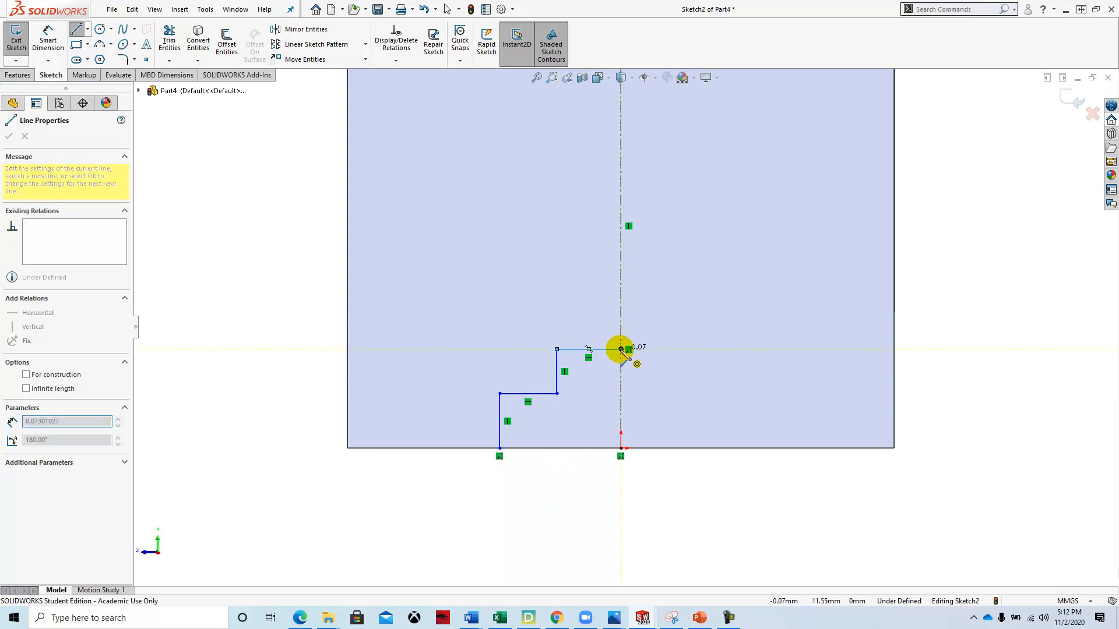
pyautogui.press('Escape')
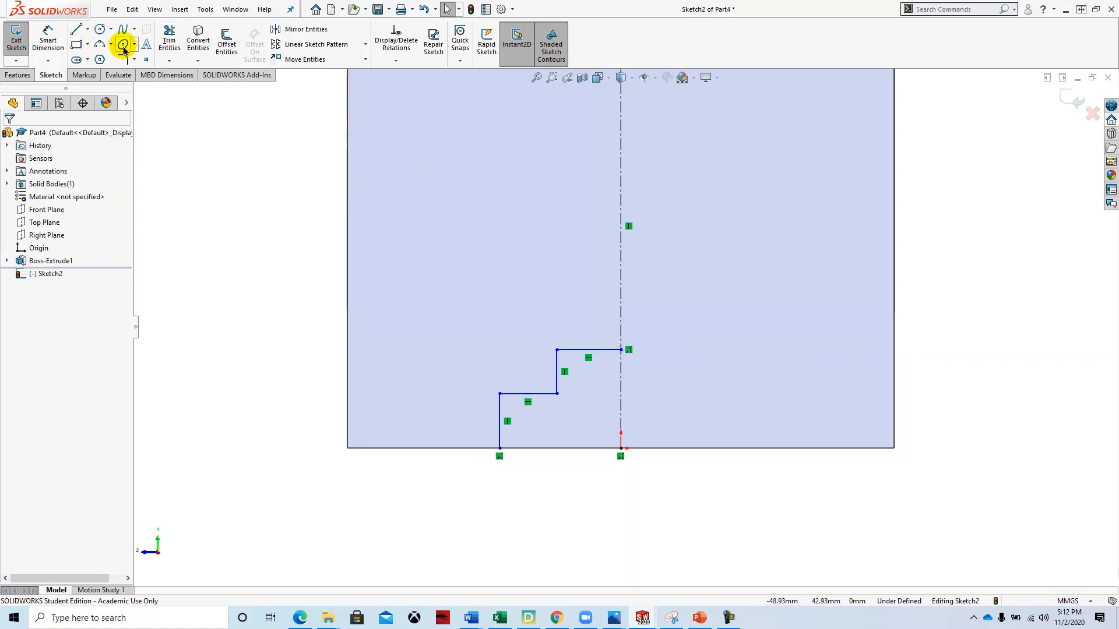
# - Mirror the four stepped half-profile lines about the vertical centerline, keeping the originals
pyautogui.click(291, 29)
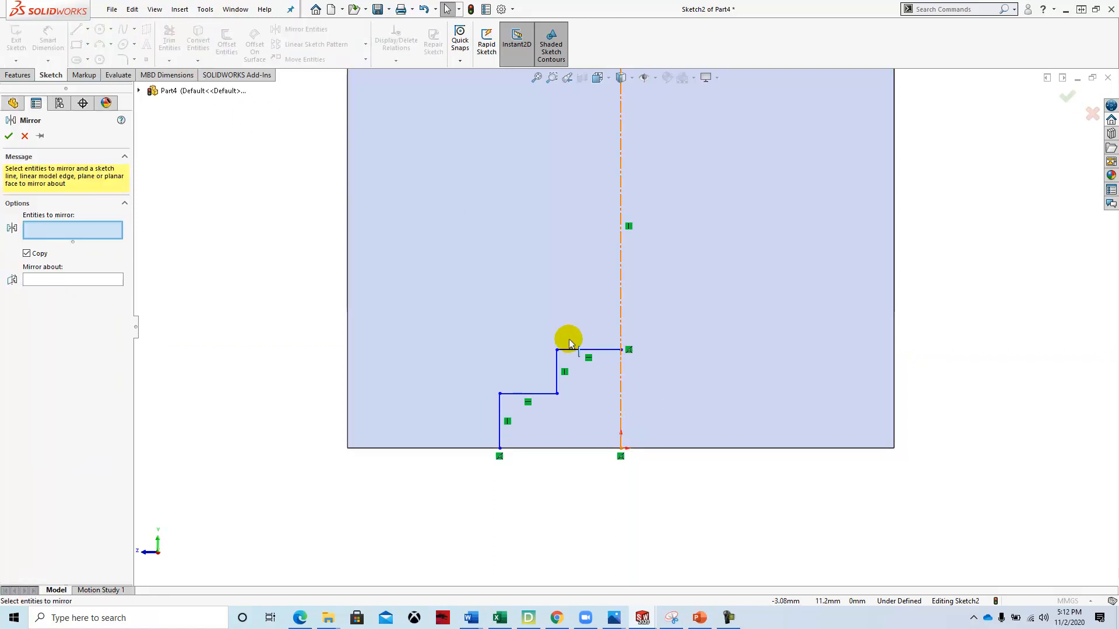
pyautogui.moveTo(436, 284); pyautogui.dragTo(645, 504)
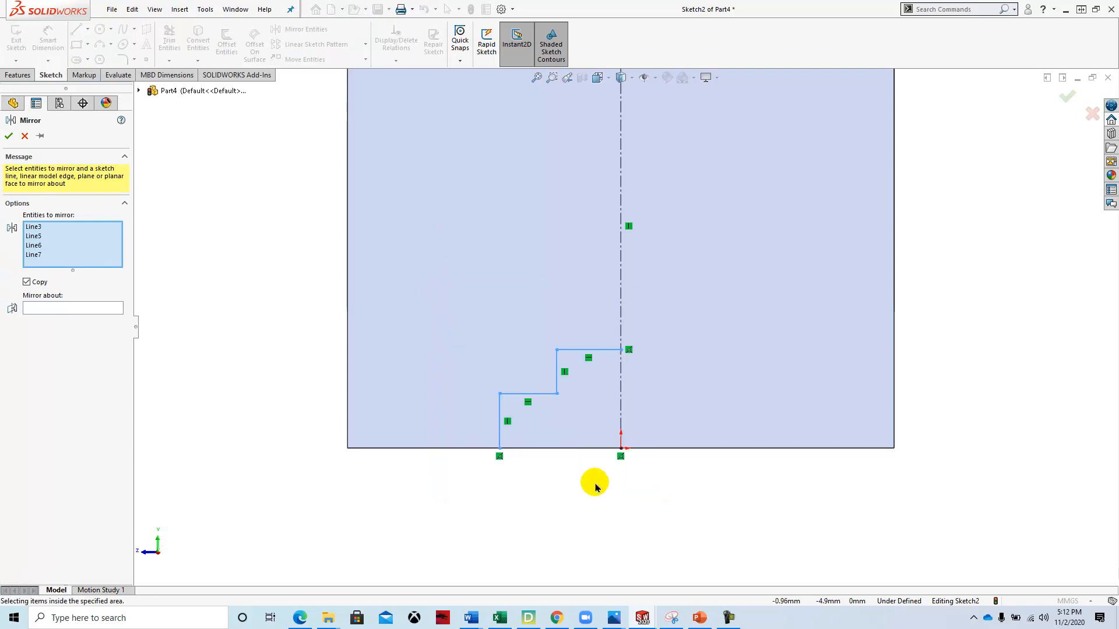
pyautogui.click(78, 308)
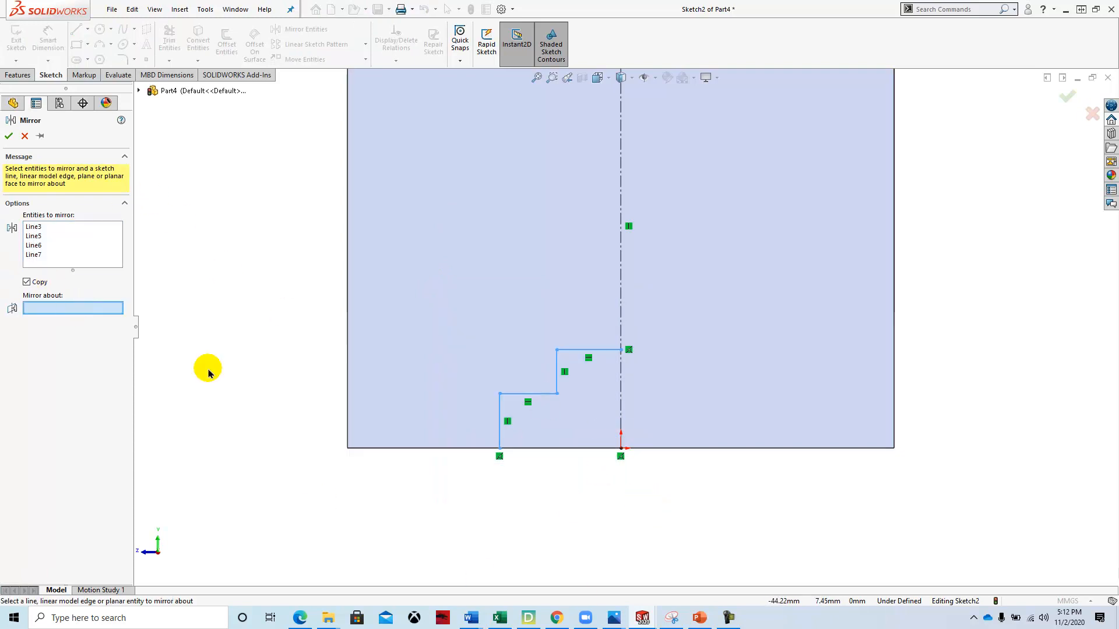
pyautogui.click(620, 333)
pyautogui.press('Return')
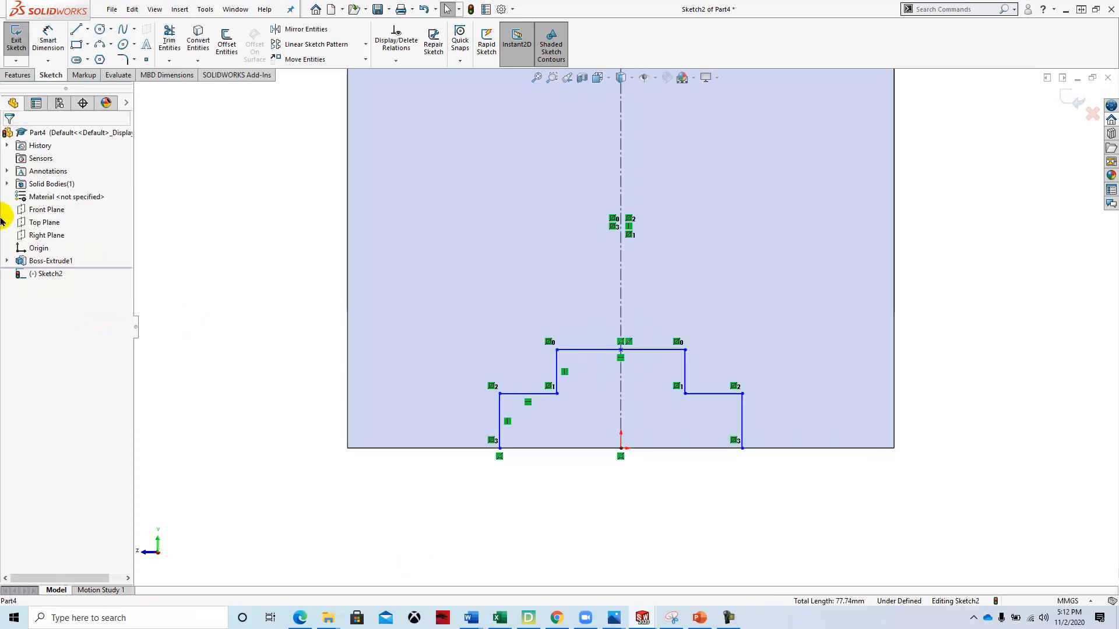
pyautogui.scroll(-2, 738, 498)
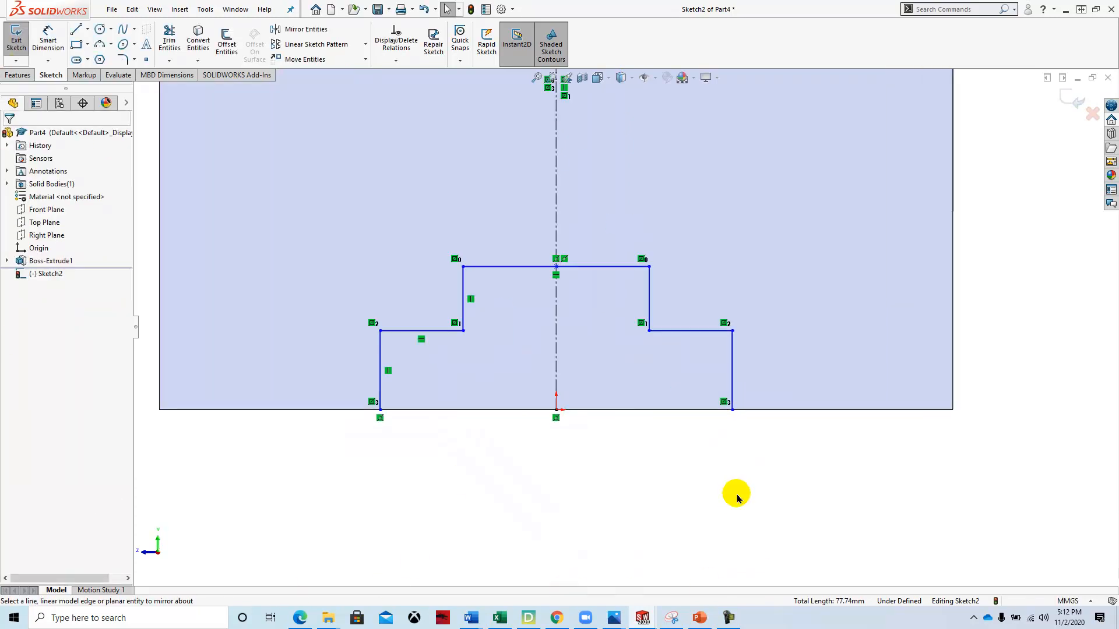
pyautogui.scroll(3, 740, 492)
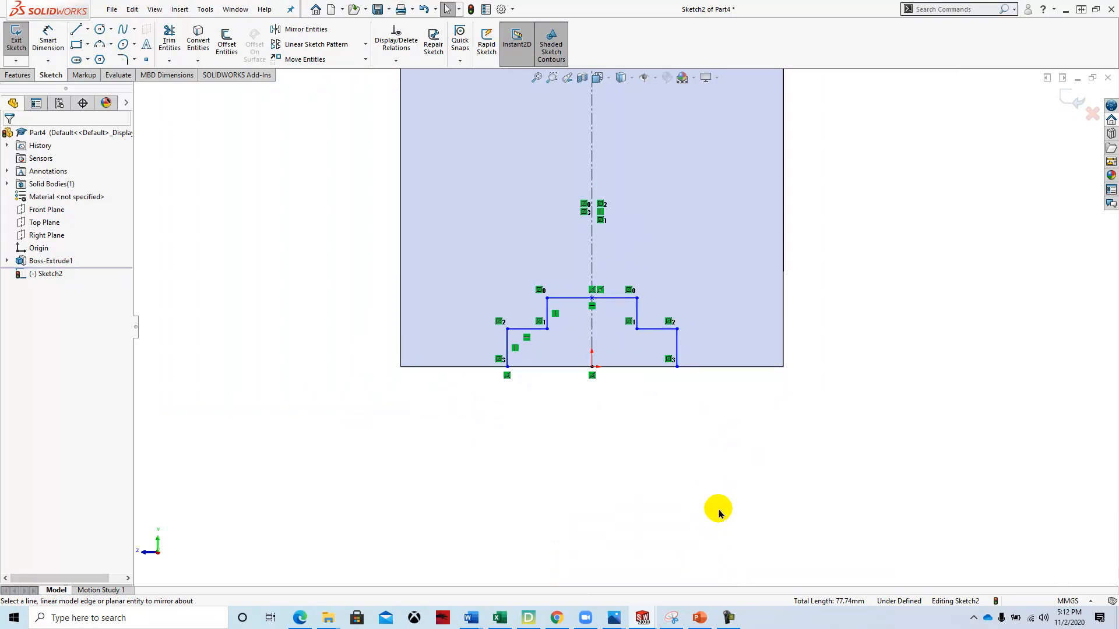
# - Switch to the Bench Vice Assembly PDF in the browser to check the slot's widths and heights, and return to SOLIDWORKS
pyautogui.click(301, 621)
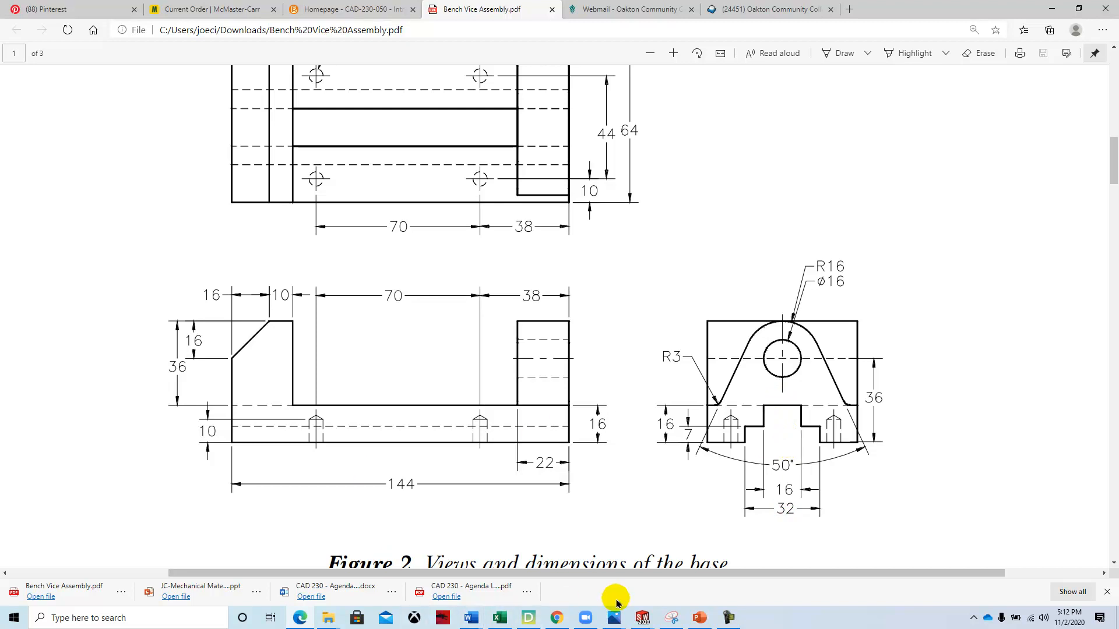
pyautogui.click(642, 618)
pyautogui.click(1044, 569)
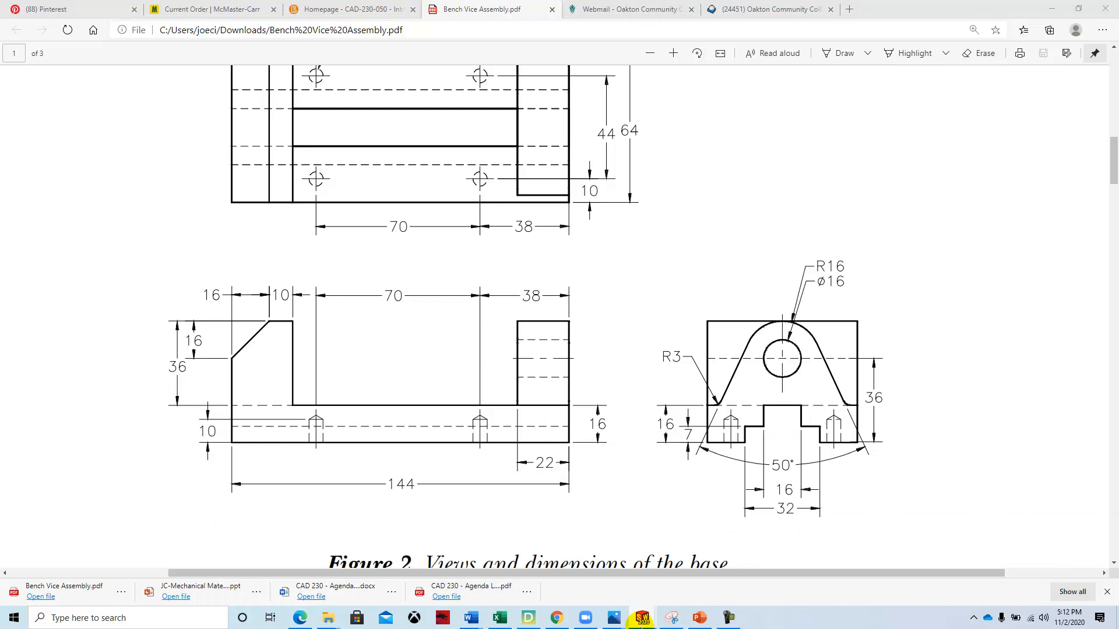
pyautogui.click(641, 620)
pyautogui.click(1045, 569)
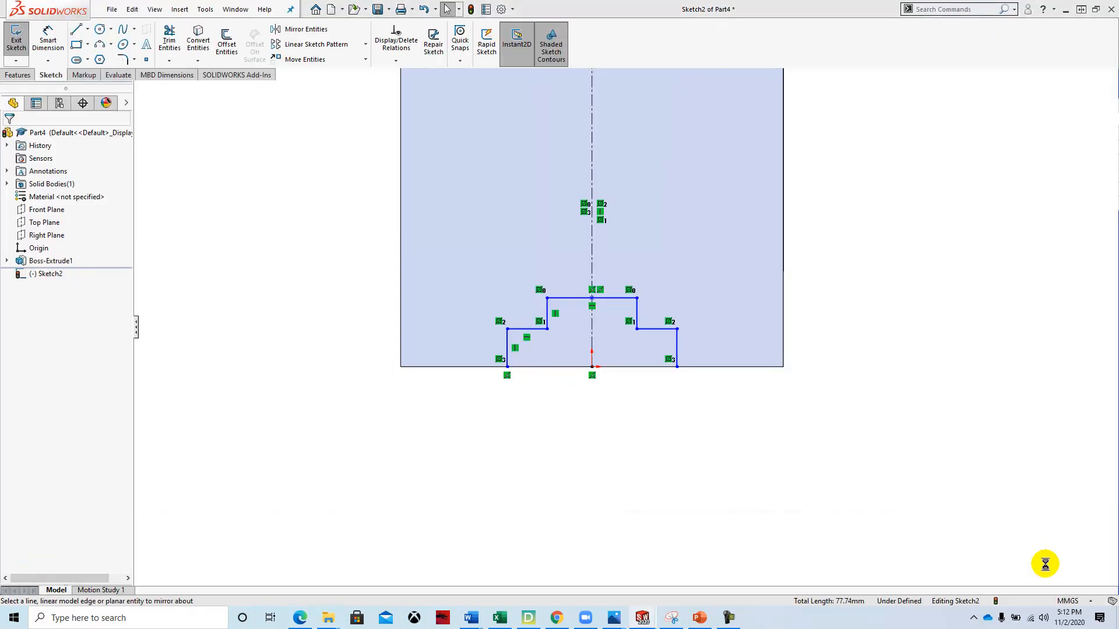
# - Dimension the stepped slot profile with an overall width of 32 mm and an upper section width of 16 mm
pyautogui.click(46, 45)
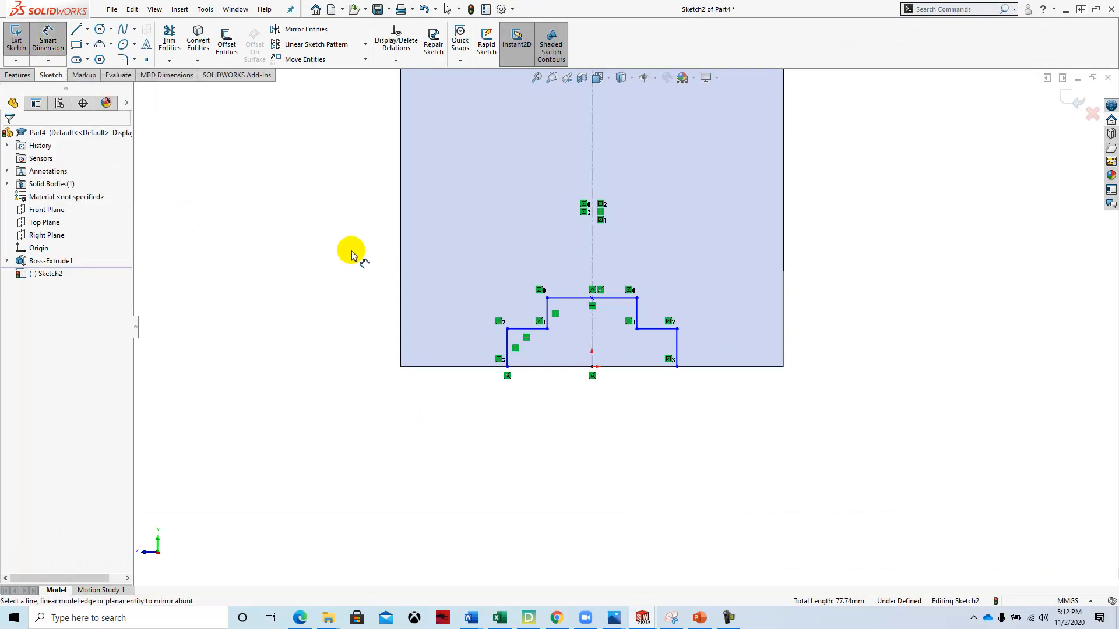
pyautogui.click(510, 352)
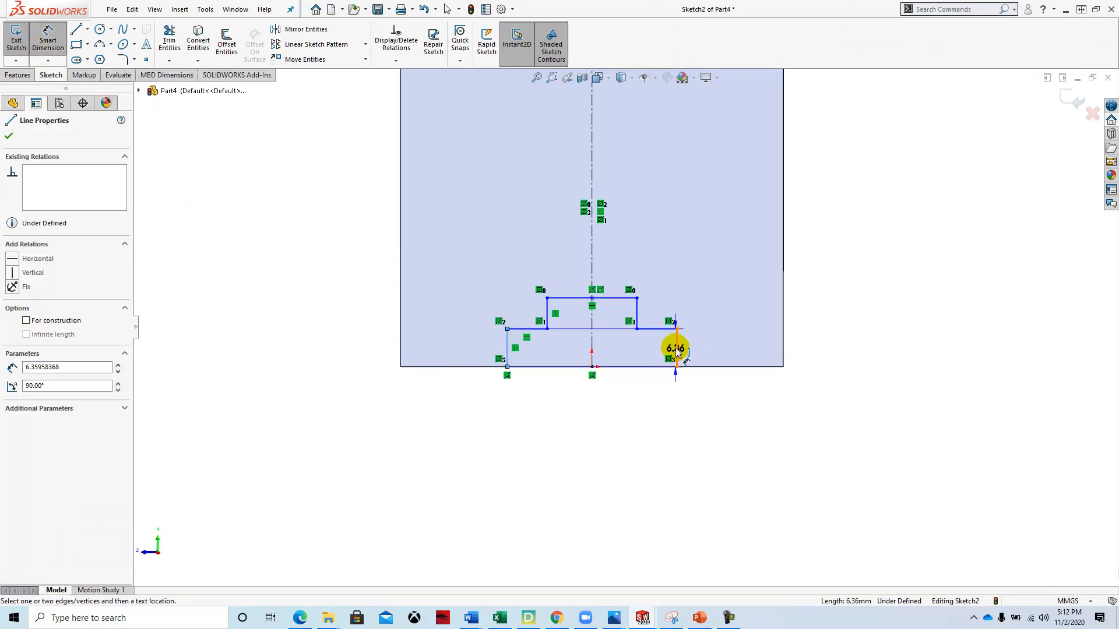
pyautogui.click(678, 350)
pyautogui.click(603, 449)
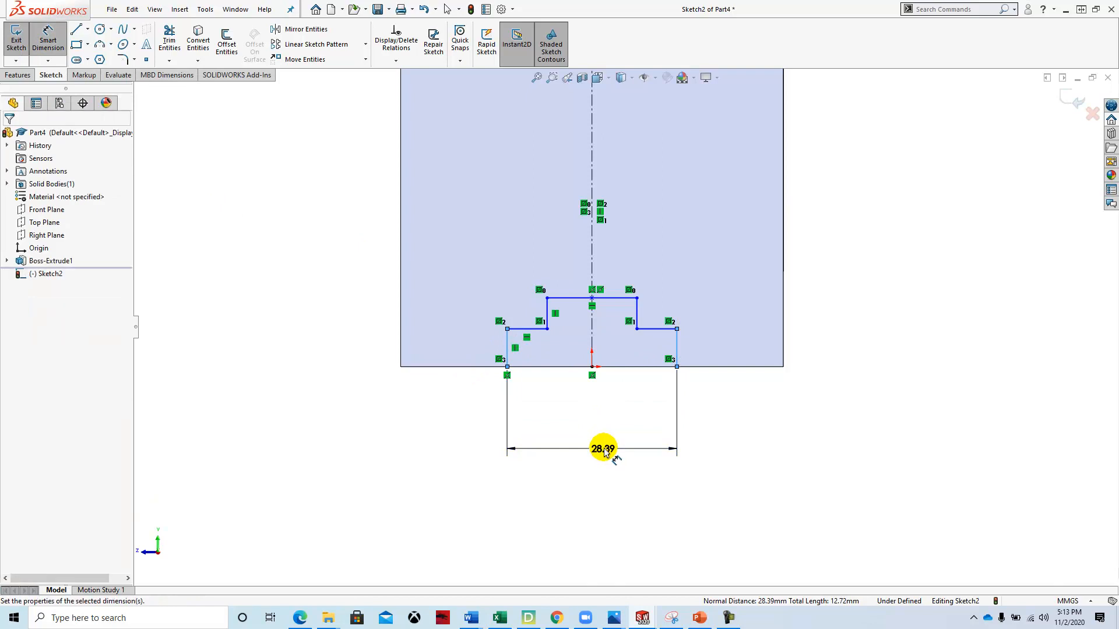
pyautogui.write('32')
pyautogui.press('Return')
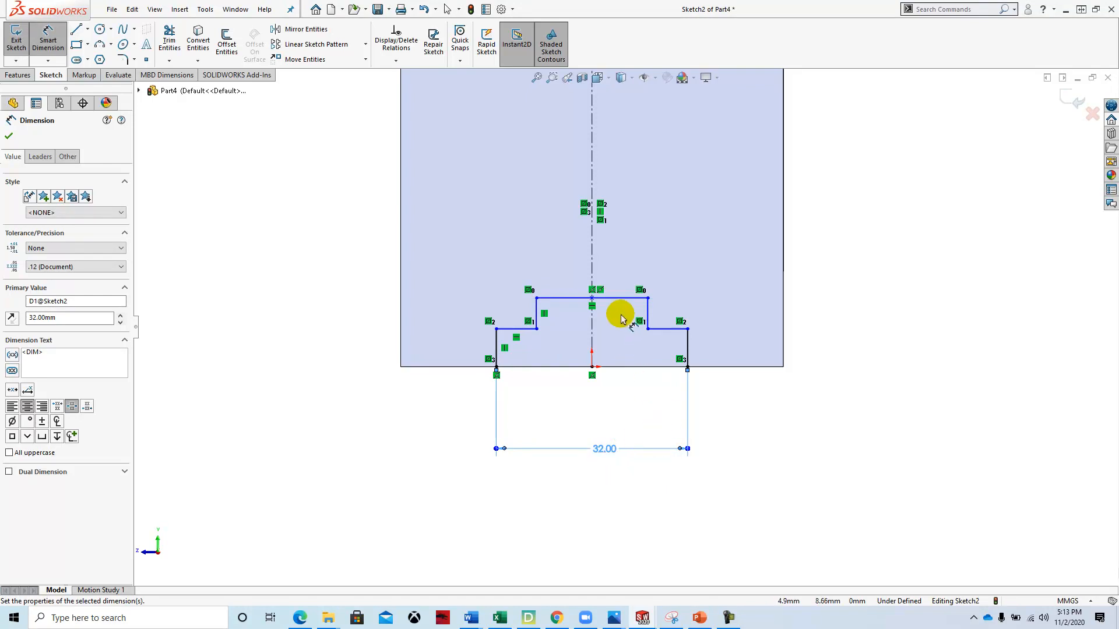
pyautogui.click(610, 298)
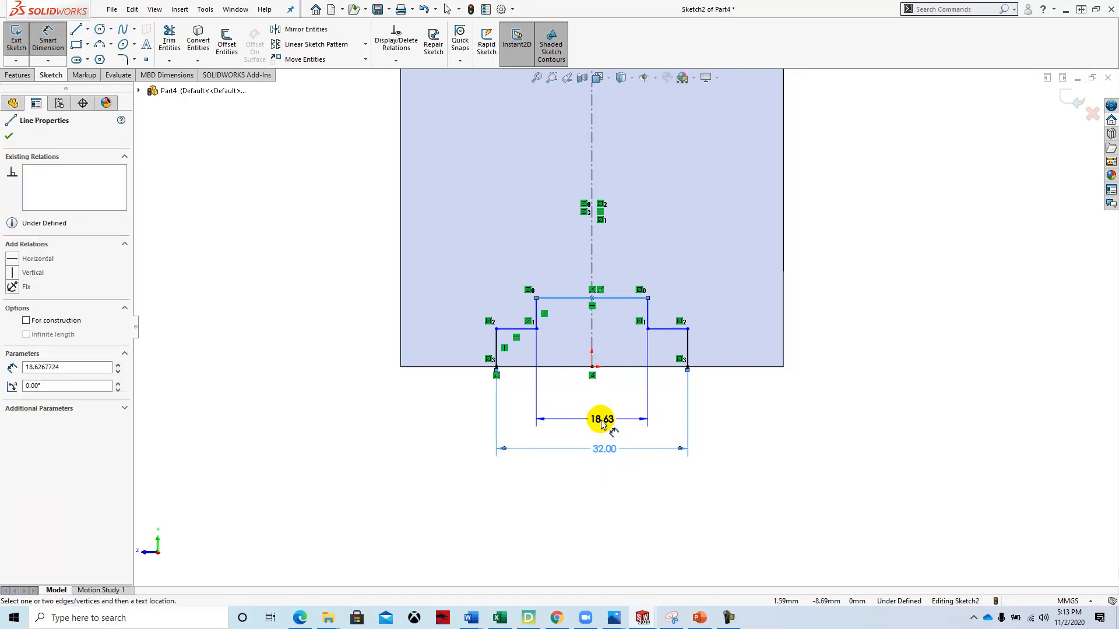
pyautogui.click(602, 419)
pyautogui.write('16')
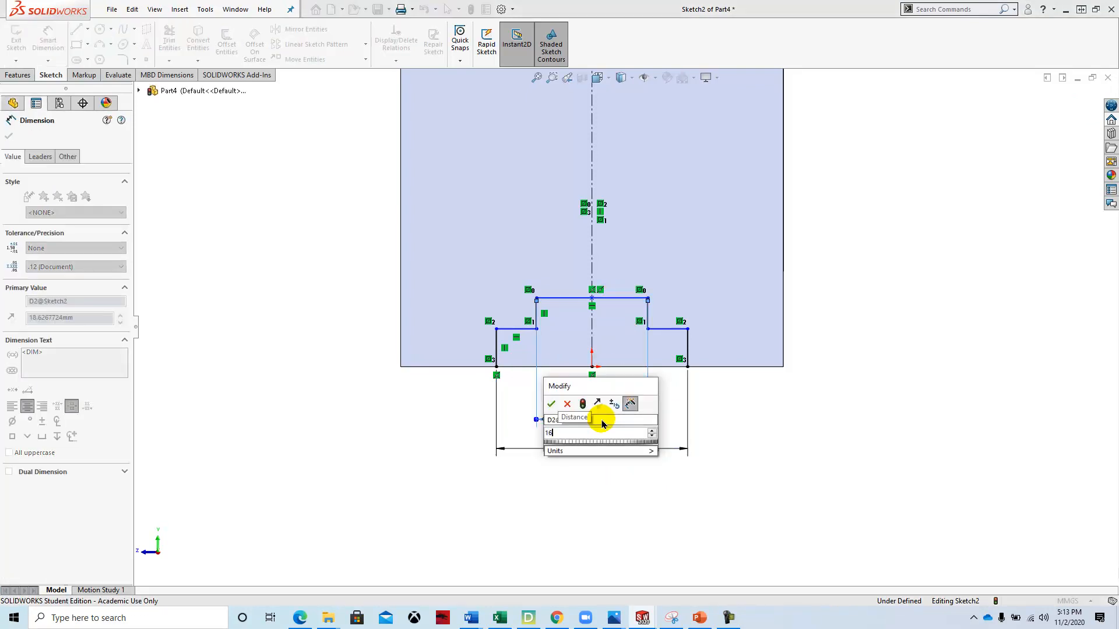
pyautogui.press('Return')
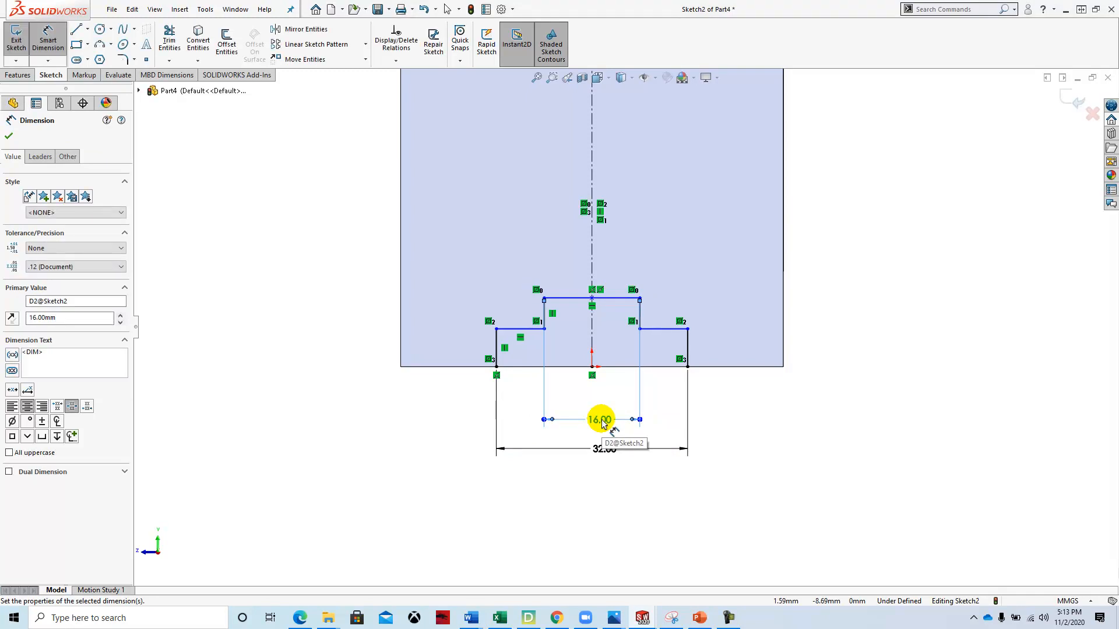
# - Dimension the slot's lower step height as 7 mm and its total height from the face's bottom edge as 16 mm
pyautogui.click(496, 349)
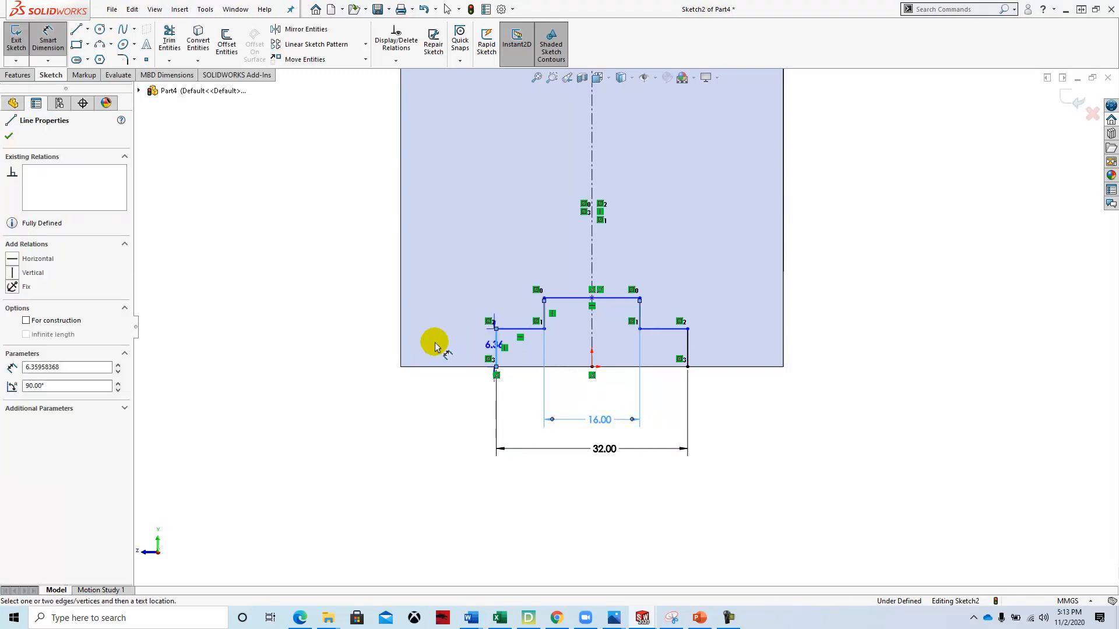
pyautogui.click(338, 349)
pyautogui.write('7')
pyautogui.press('Return')
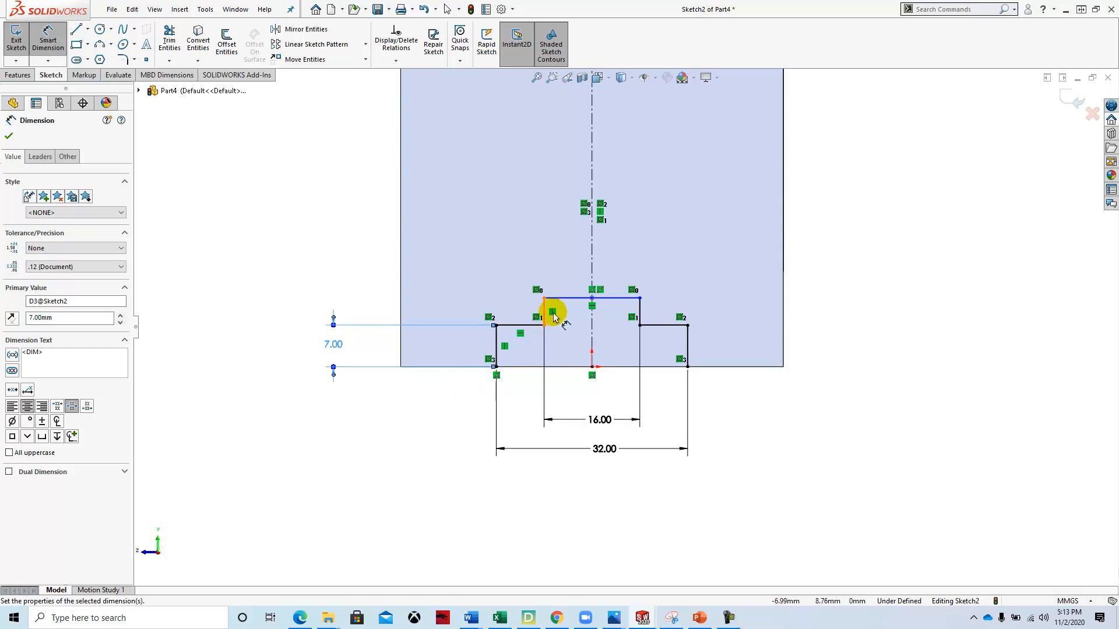
pyautogui.click(562, 298)
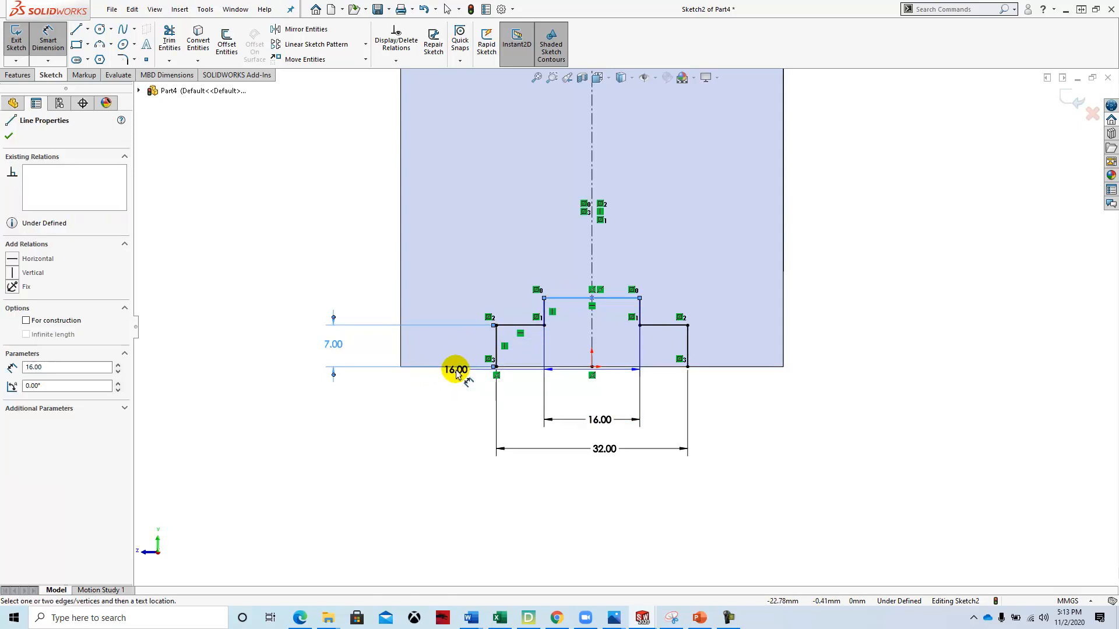
pyautogui.click(458, 367)
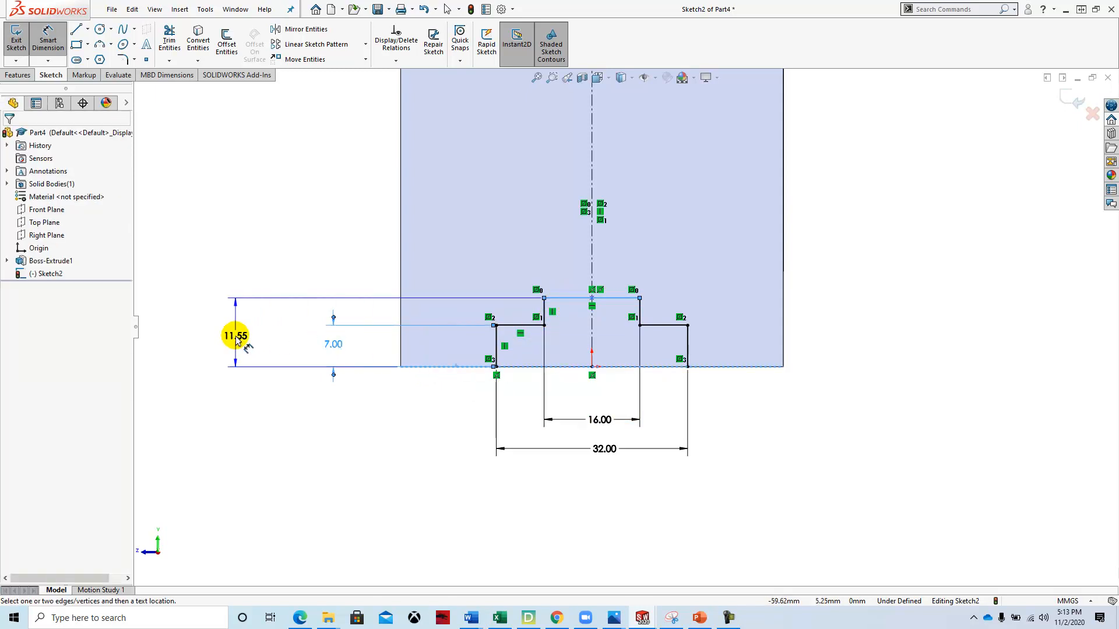
pyautogui.click(236, 341)
pyautogui.write('16')
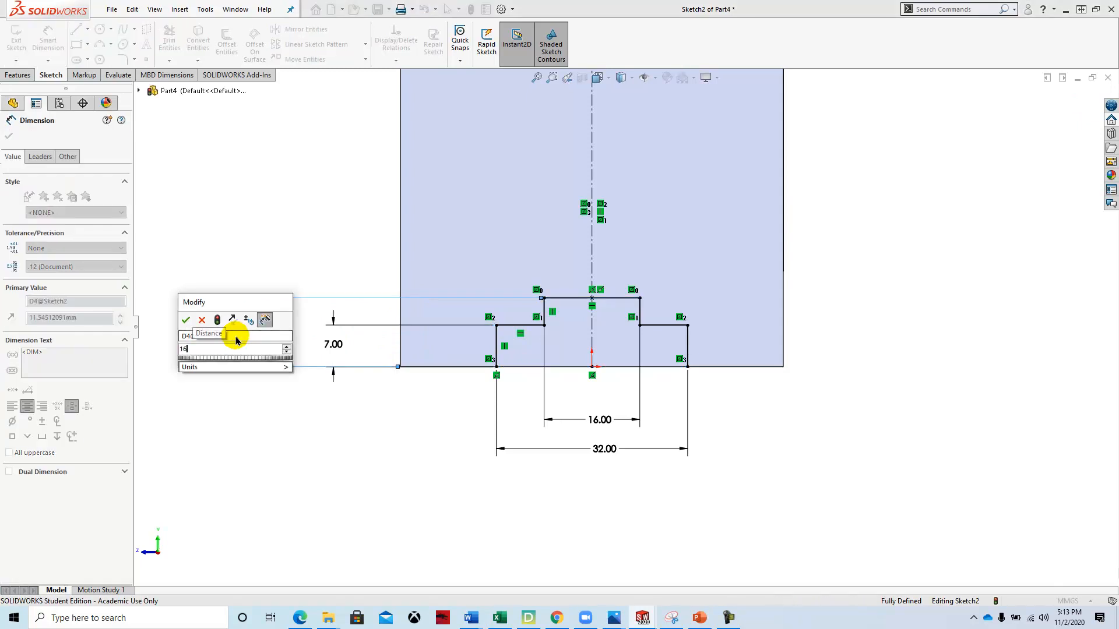
pyautogui.press('Return')
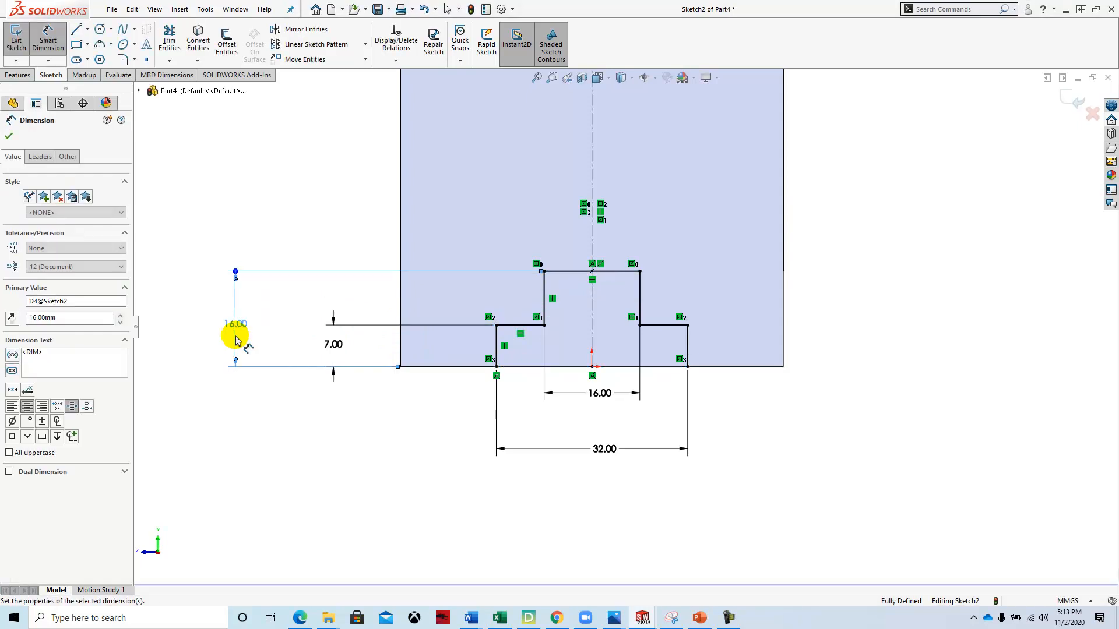
pyautogui.click(7, 138)
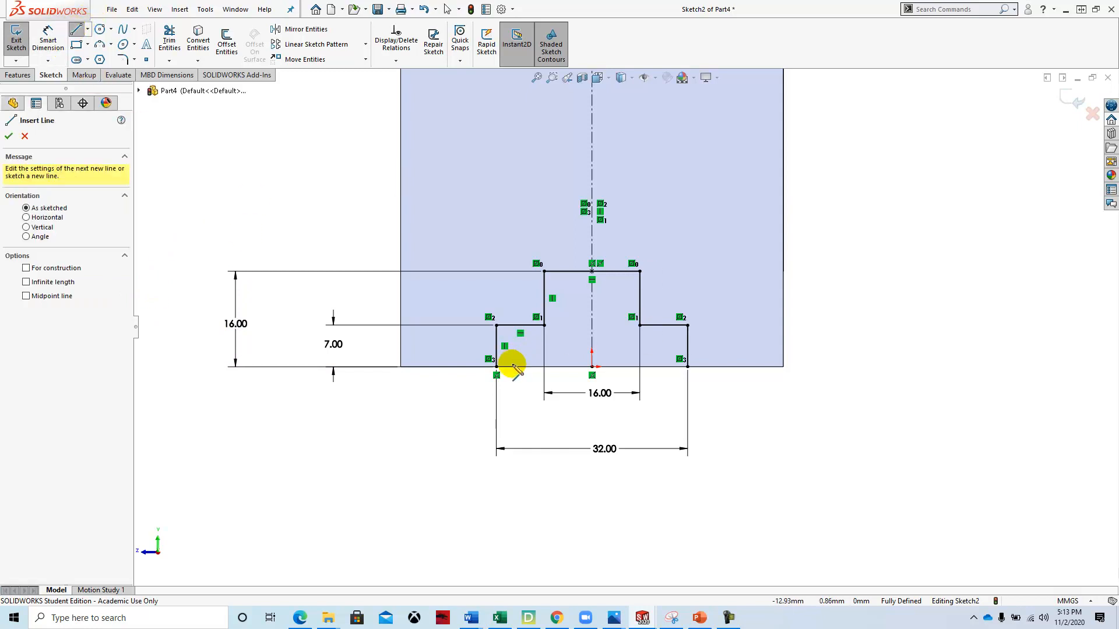
# - Close the slot profile with a horizontal line between its two bottom endpoints along the face's bottom edge
pyautogui.click(496, 366)
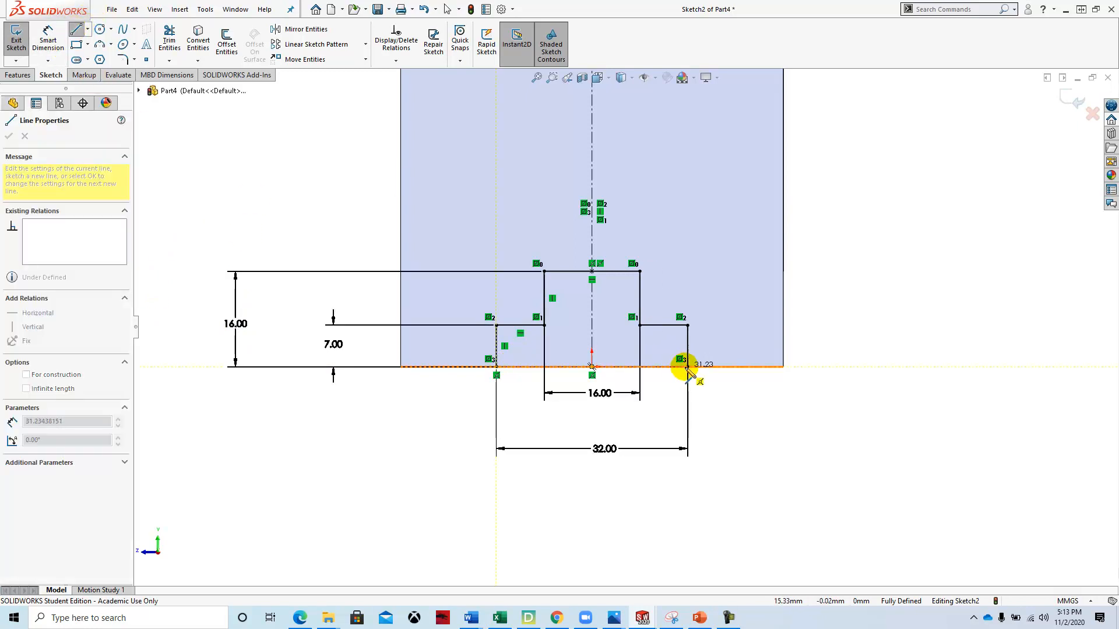
pyautogui.click(688, 367)
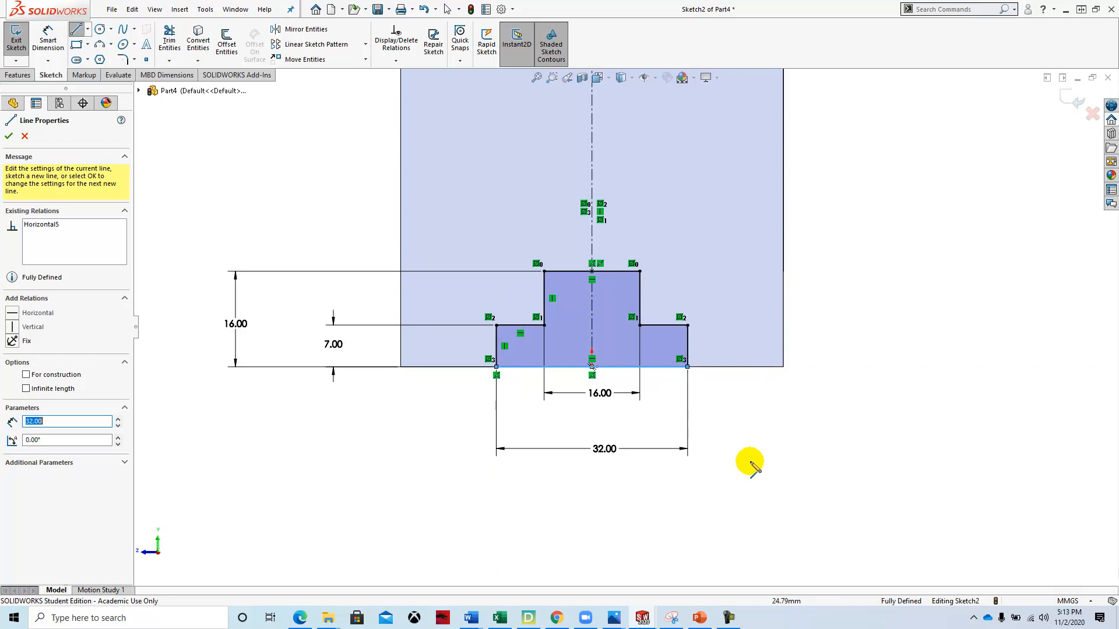
pyautogui.click(11, 140)
# - Cut the stepped slot profile along the full length of the base with an Extruded Cut set to Through All
pyautogui.moveTo(244, 164); pyautogui.dragTo(303, 209, button='middle')
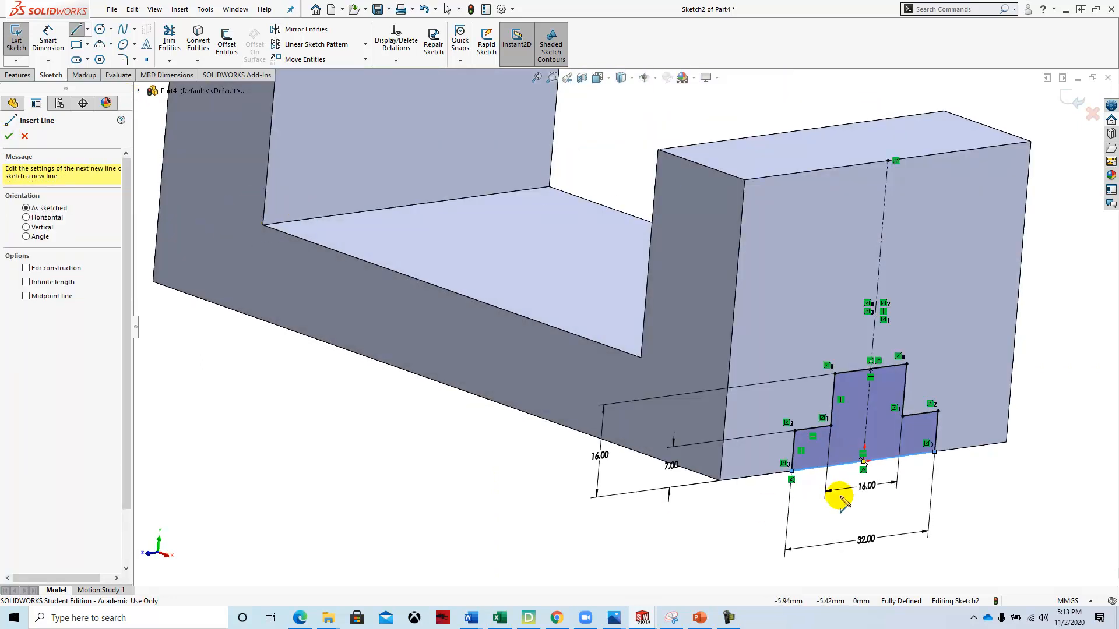
pyautogui.click(19, 75)
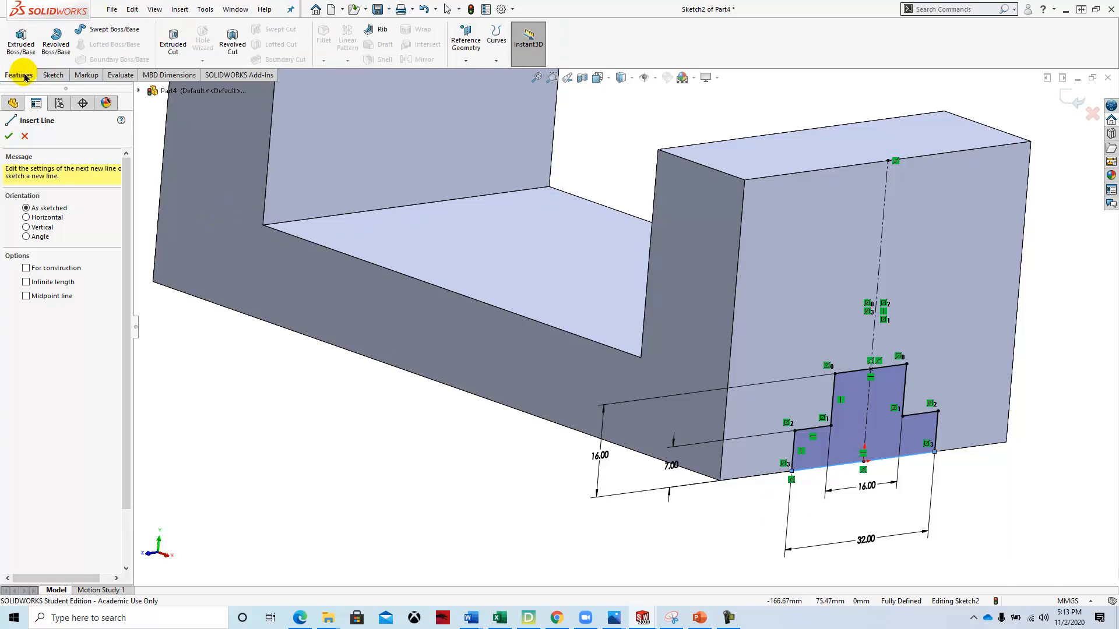
pyautogui.click(173, 50)
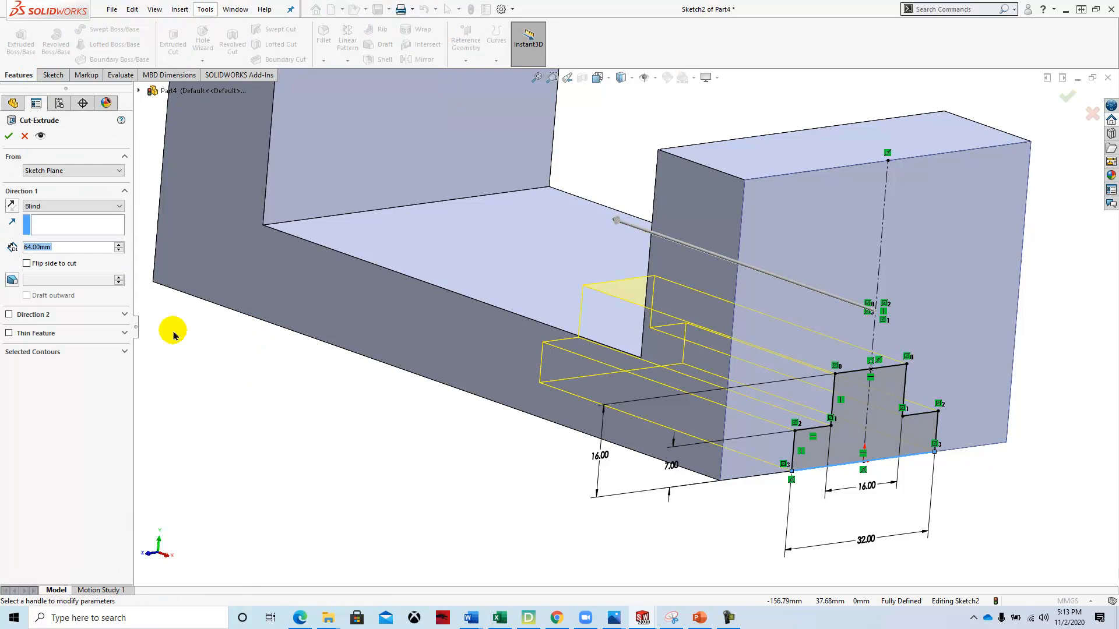
pyautogui.click(56, 207)
pyautogui.click(55, 222)
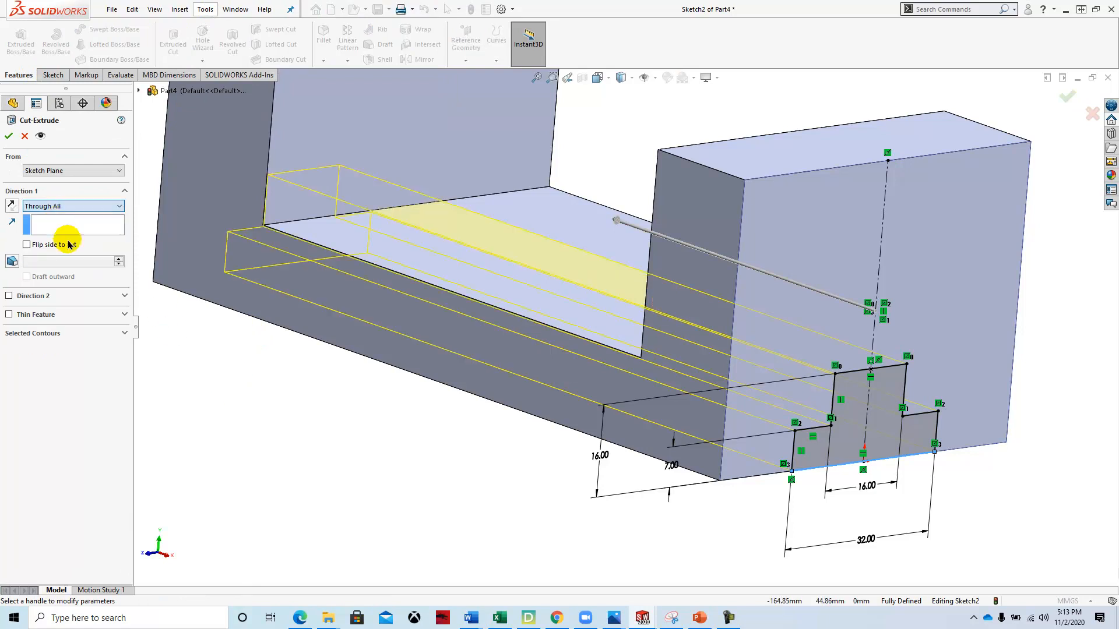
pyautogui.scroll(3, 299, 437)
pyautogui.moveTo(300, 437)
pyautogui.mouseDown(button='middle')
pyautogui.moveTo(320, 441)
pyautogui.moveTo(312, 449)
pyautogui.moveTo(339, 411)
pyautogui.moveTo(385, 432)
pyautogui.moveTo(301, 392)
pyautogui.mouseUp(button='middle')
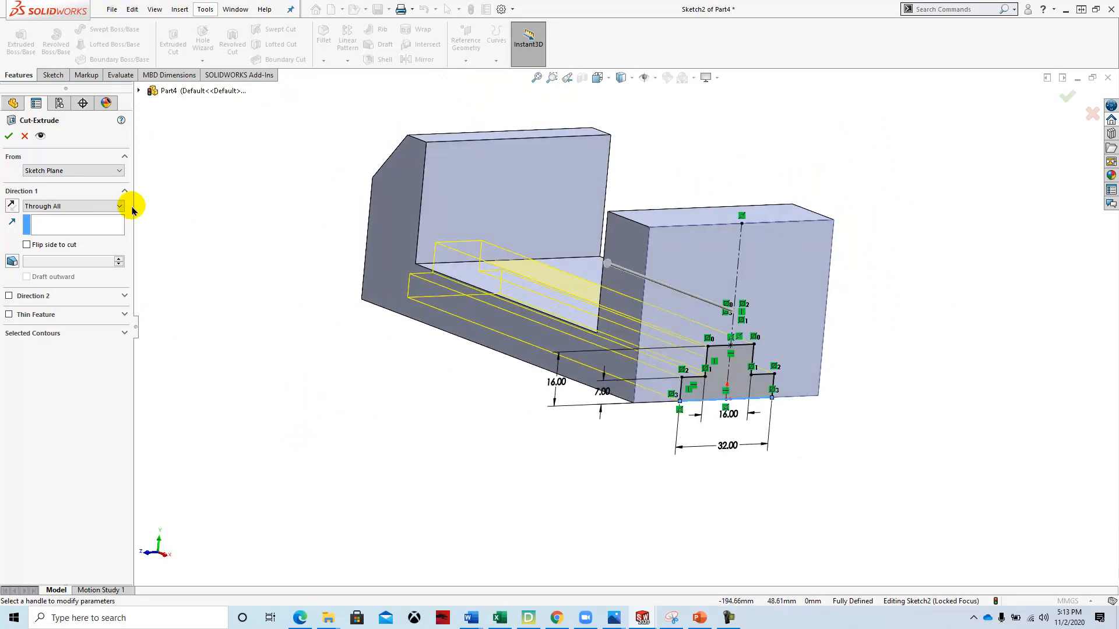
pyautogui.click(6, 140)
pyautogui.moveTo(299, 299); pyautogui.dragTo(404, 383, button='middle')
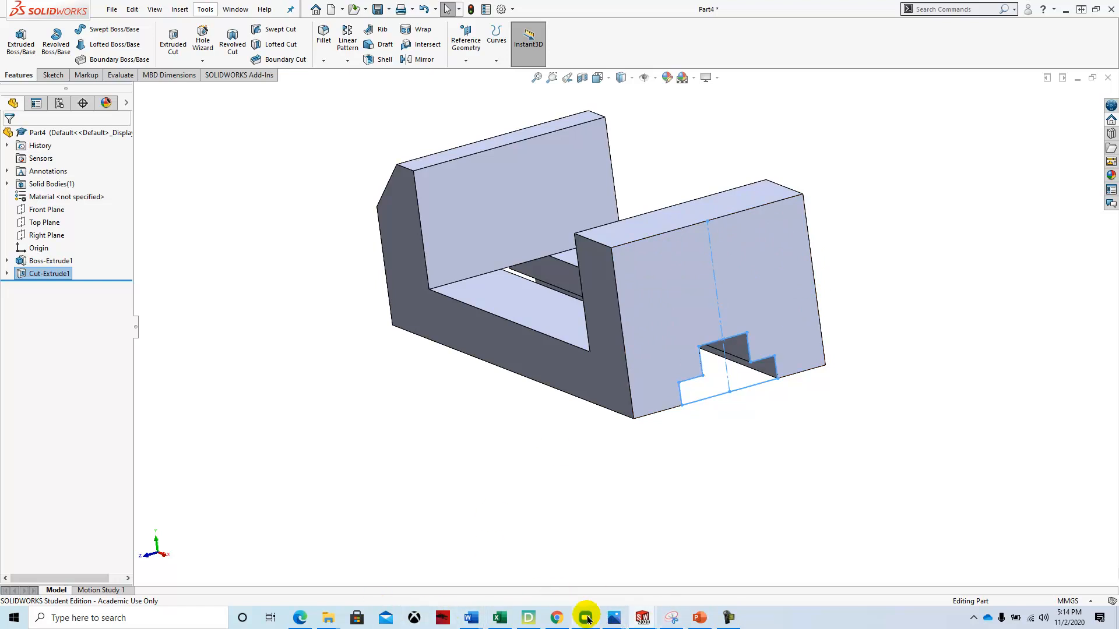
# - Switch to the bench vice PDF in Chrome, examine the upright's rounded profile and hole dimensions in the end view, and return to SOLIDWORKS
pyautogui.click(555, 621)
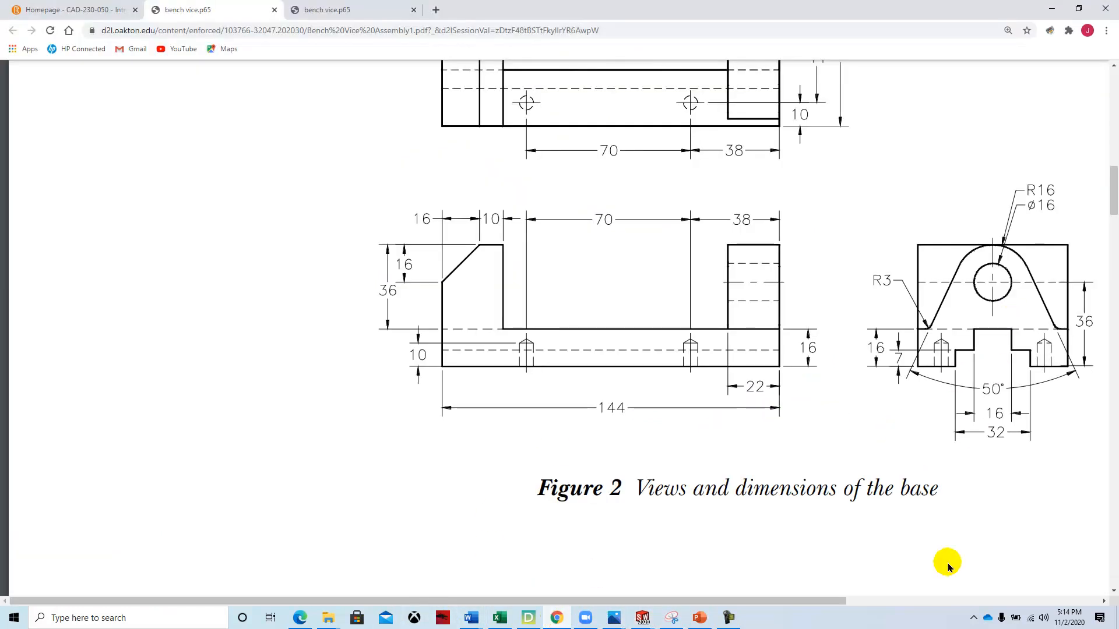
pyautogui.moveTo(801, 605); pyautogui.dragTo(1026, 605)
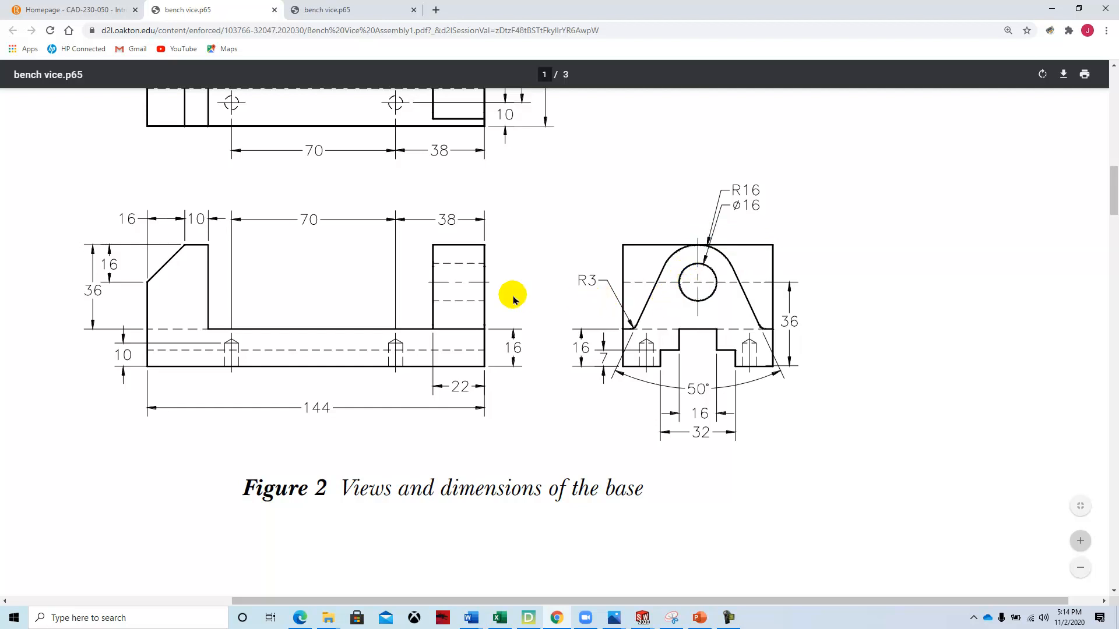
pyautogui.moveTo(513, 231); pyautogui.dragTo(538, 243, button='middle')
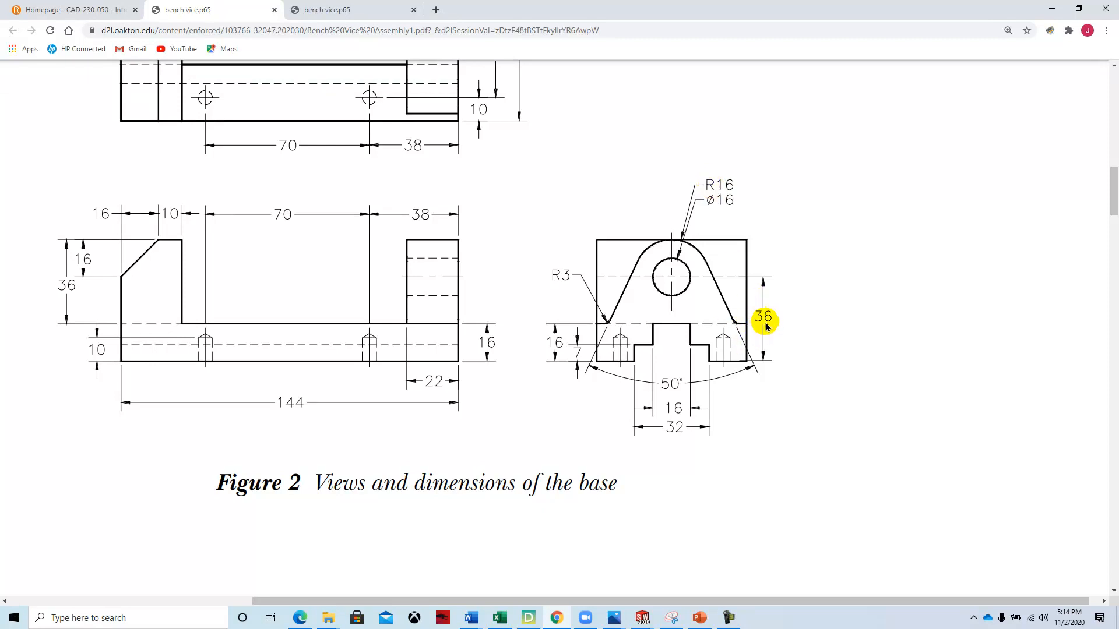
pyautogui.moveTo(643, 618)
pyautogui.click(1048, 563)
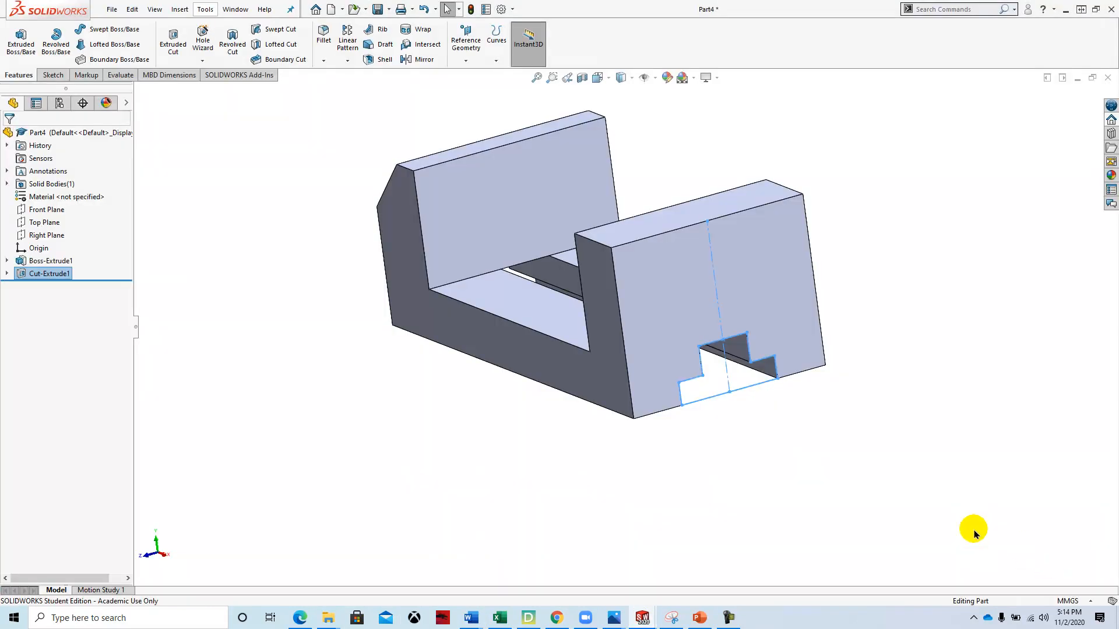
# - Start a sketch on the outer end face of the slotted upright and orient the view normal to it
pyautogui.click(737, 274)
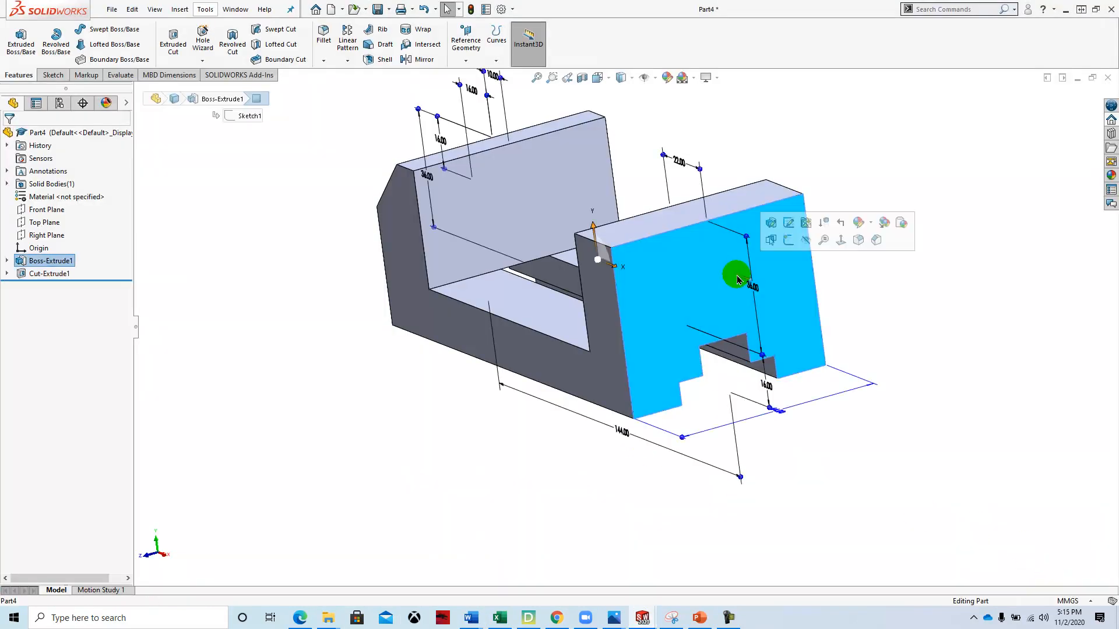
pyautogui.click(697, 260)
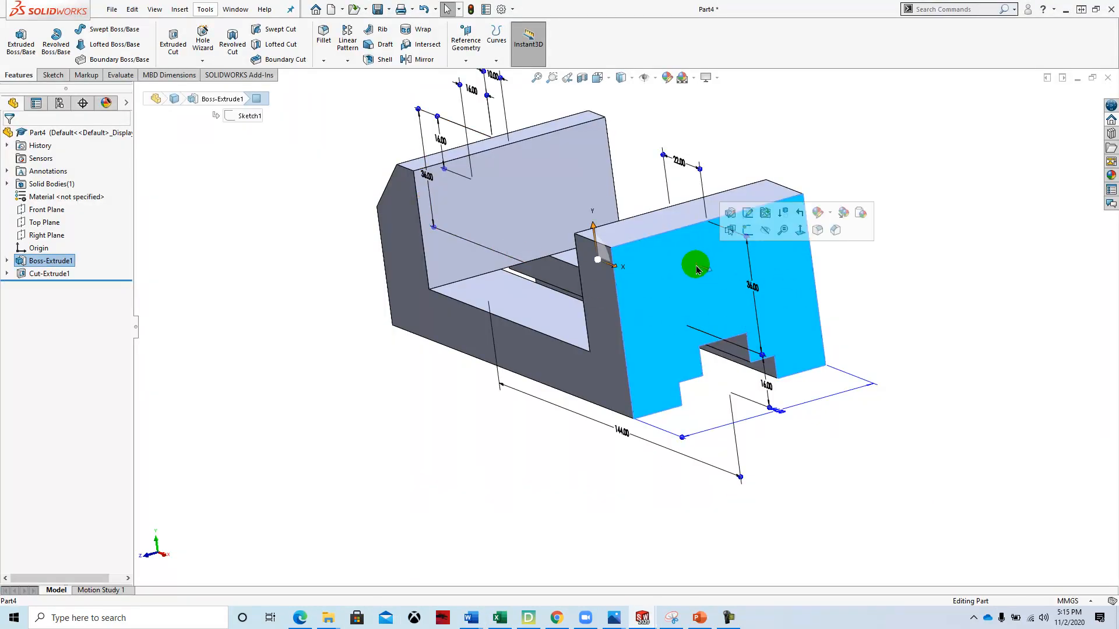
pyautogui.click(747, 231)
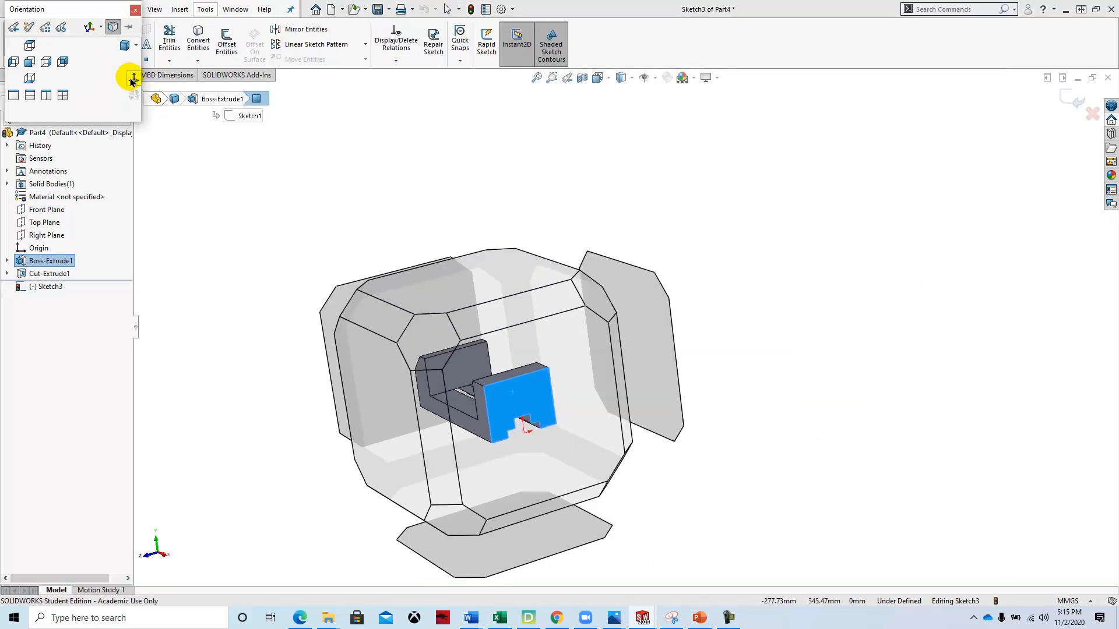
pyautogui.click(132, 78)
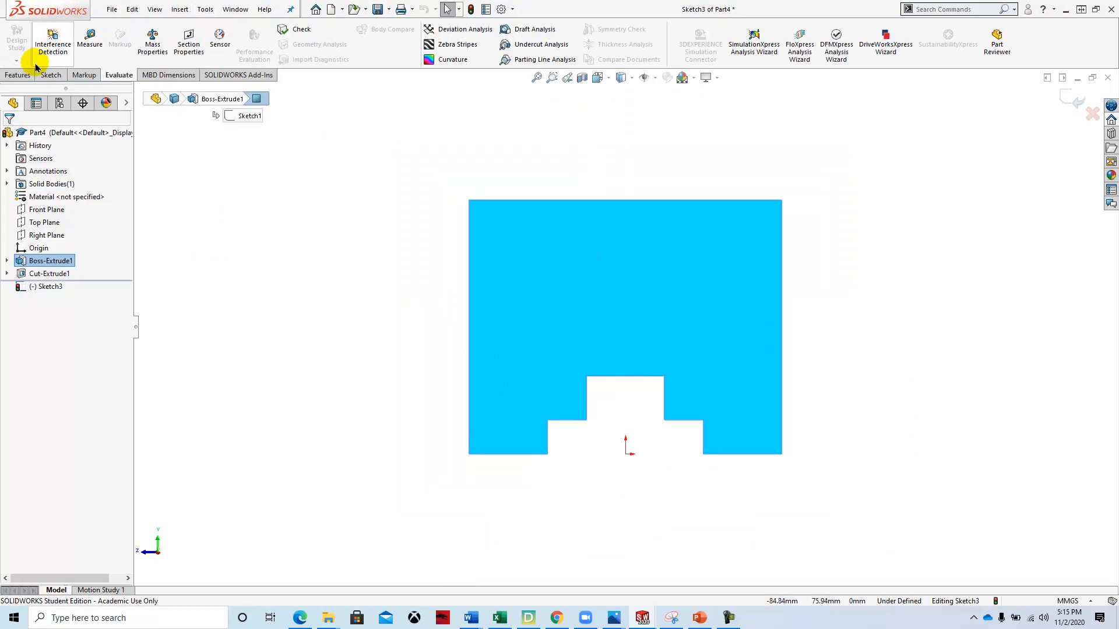
# - Draw a vertical centerline from the origin to the midpoint of the face's top edge
pyautogui.click(51, 75)
pyautogui.click(88, 30)
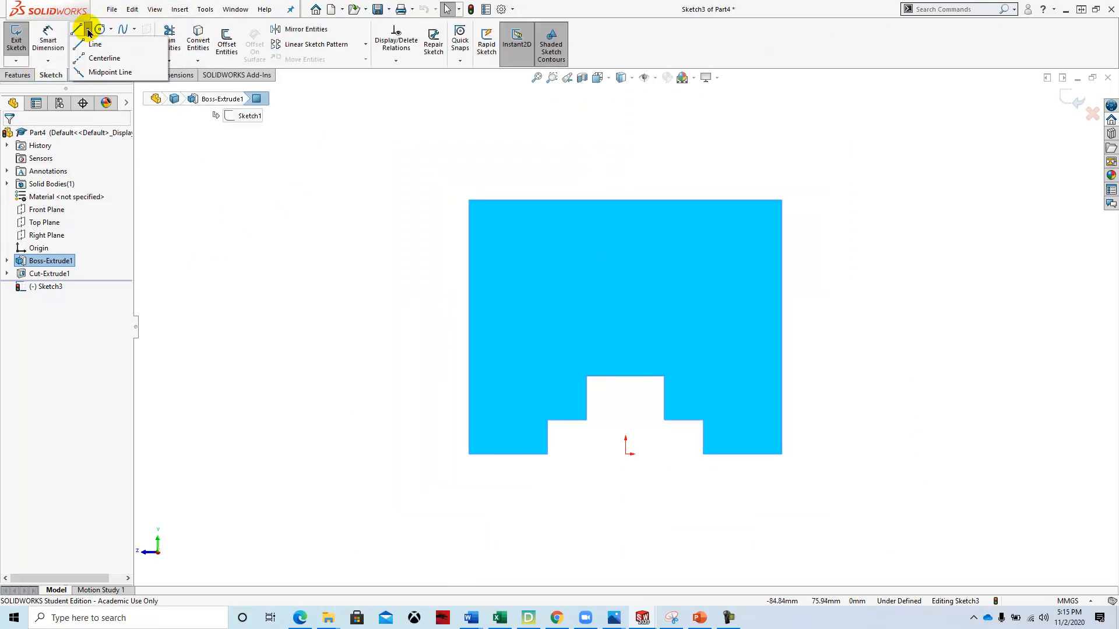
pyautogui.click(104, 57)
pyautogui.click(625, 454)
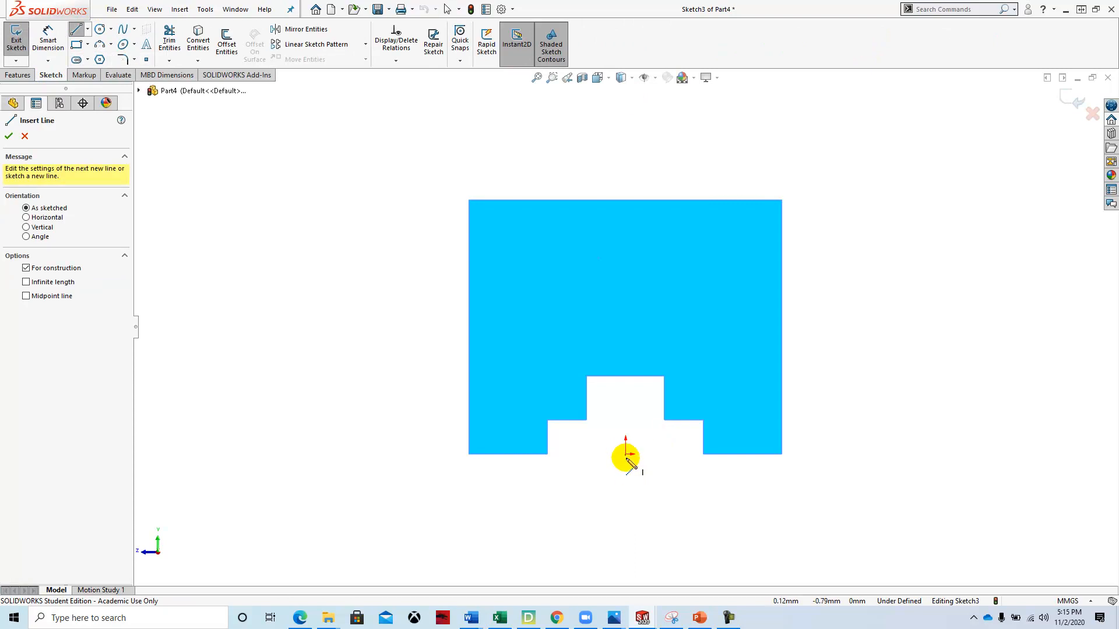
pyautogui.click(625, 200)
pyautogui.click(625, 200)
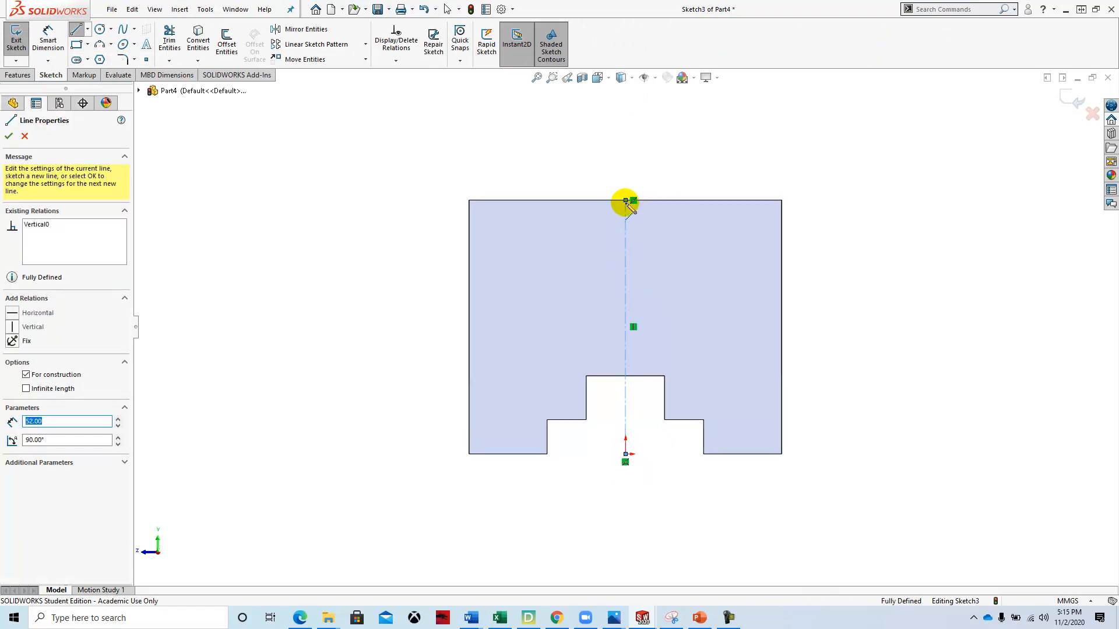
pyautogui.press('Escape')
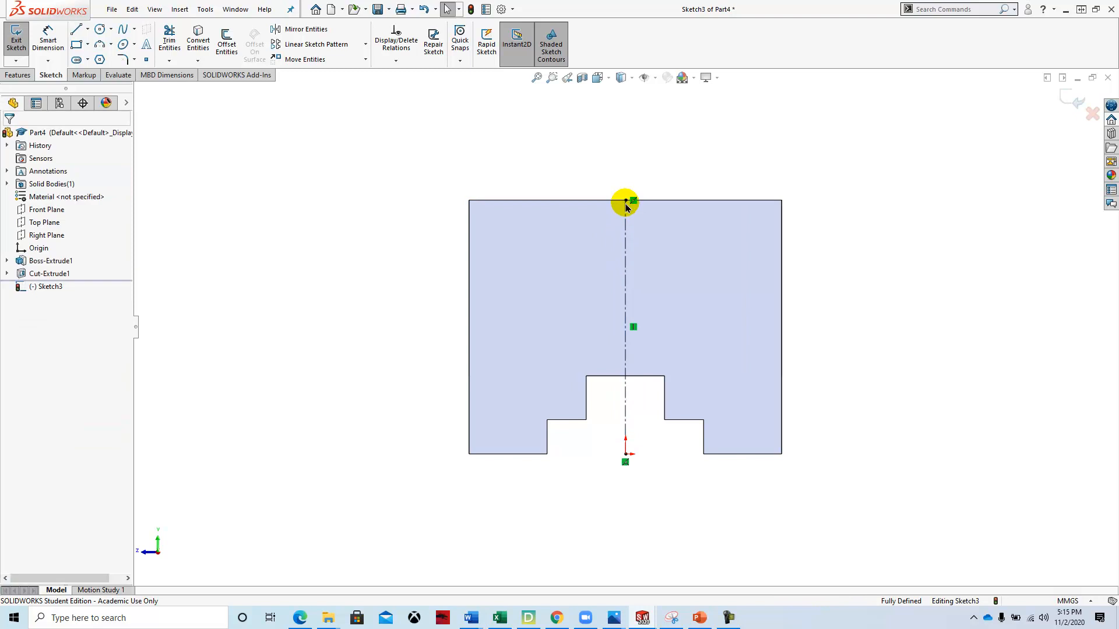
# - Draw a horizontal centerline across the vertical centerline, about 39 mm above the face's bottom edge
pyautogui.click(87, 29)
pyautogui.click(96, 55)
pyautogui.click(532, 264)
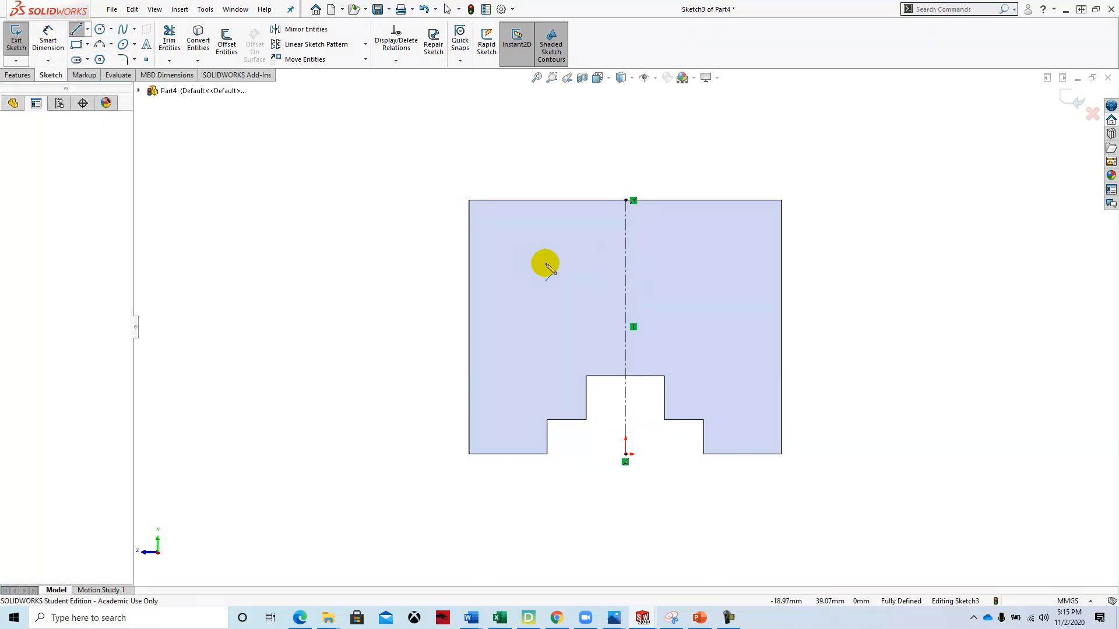
pyautogui.click(716, 264)
pyautogui.press('Escape')
pyautogui.press('Escape')
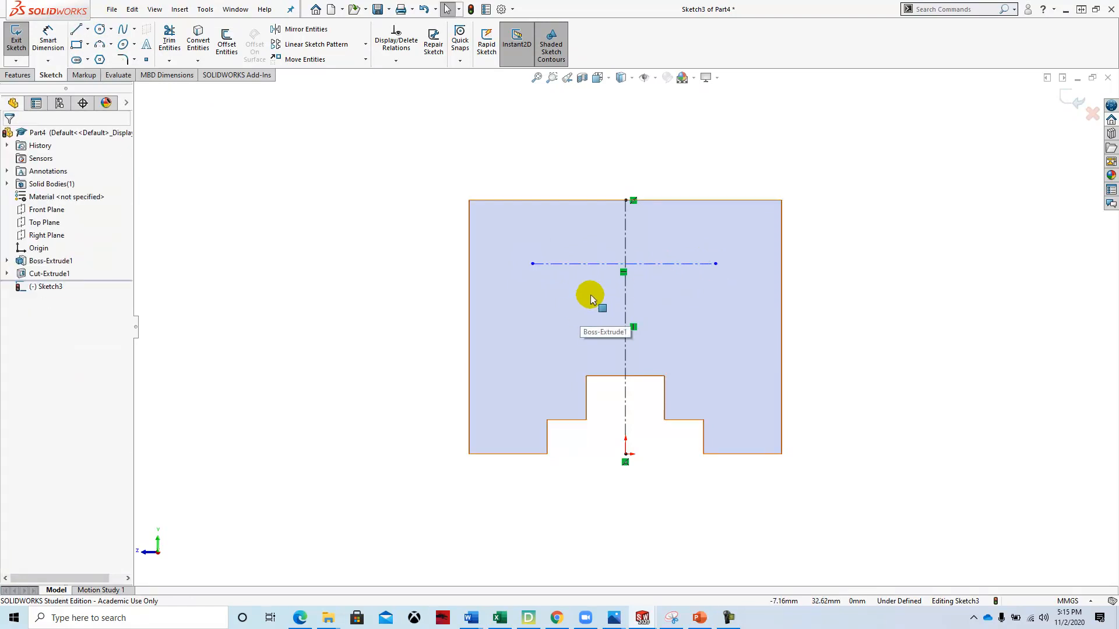
# - Dimension the horizontal centerline's height above the face's bottom edge as 36 mm
pyautogui.click(52, 39)
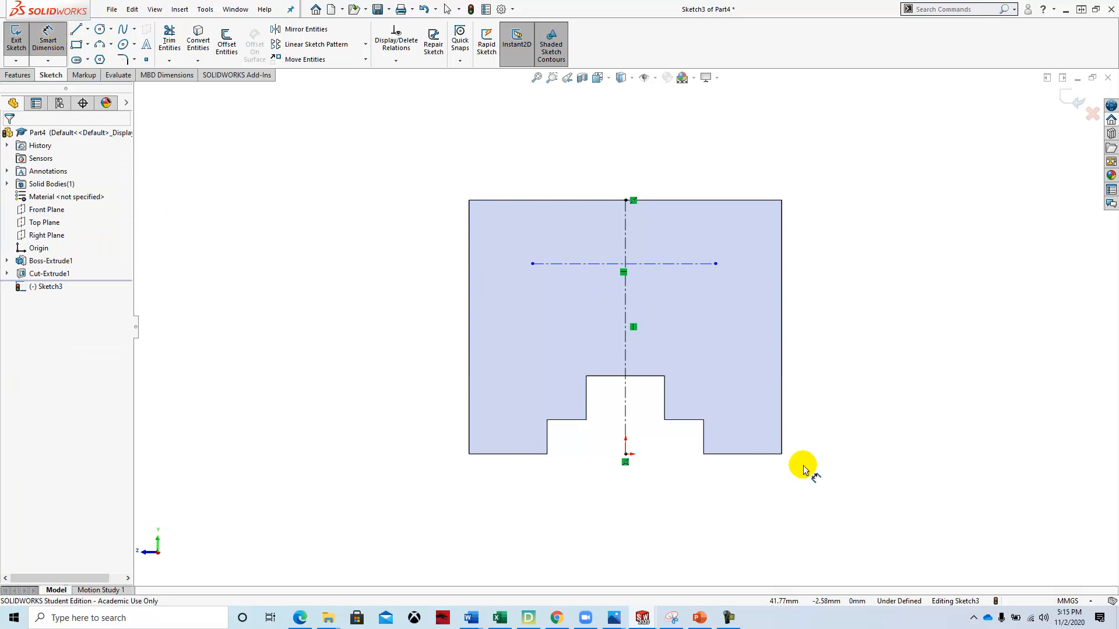
pyautogui.click(739, 455)
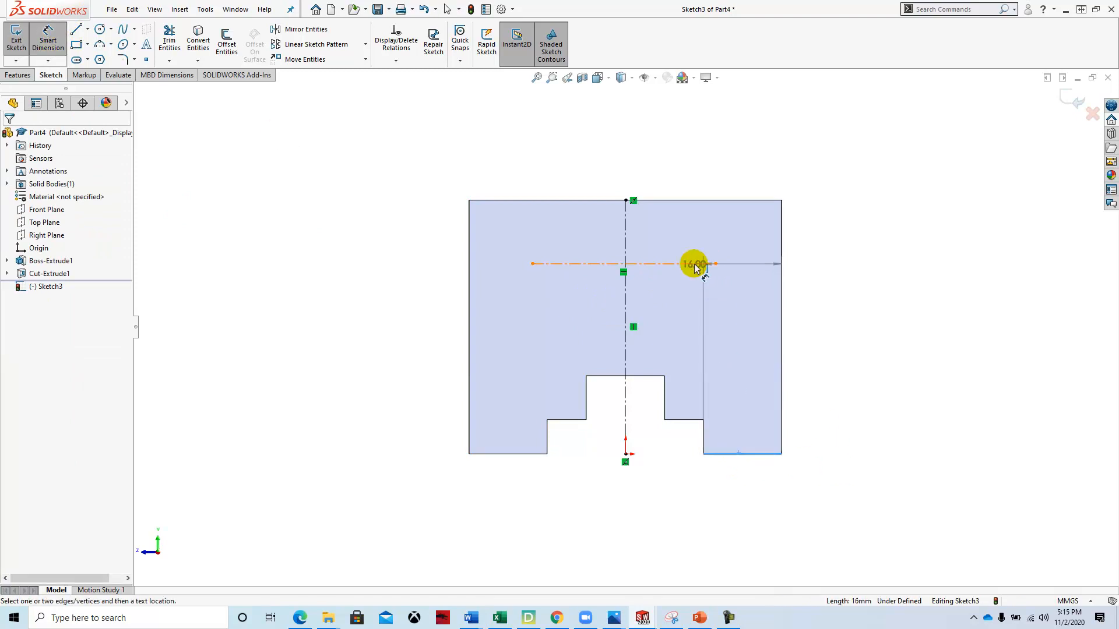
pyautogui.click(696, 265)
pyautogui.click(867, 365)
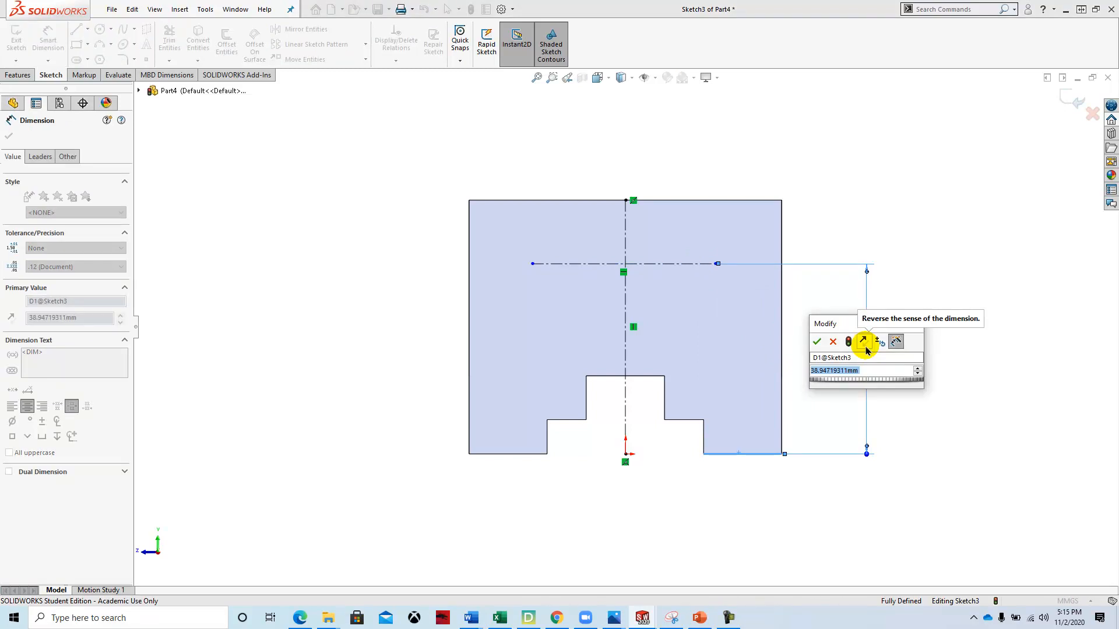
pyautogui.write('36')
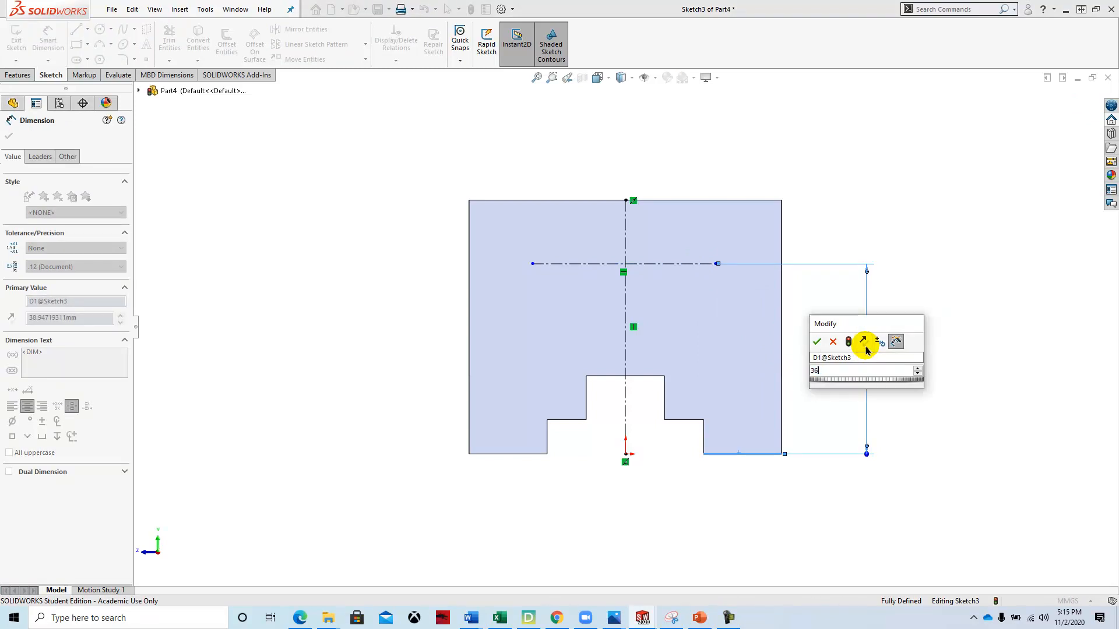
pyautogui.press('Return')
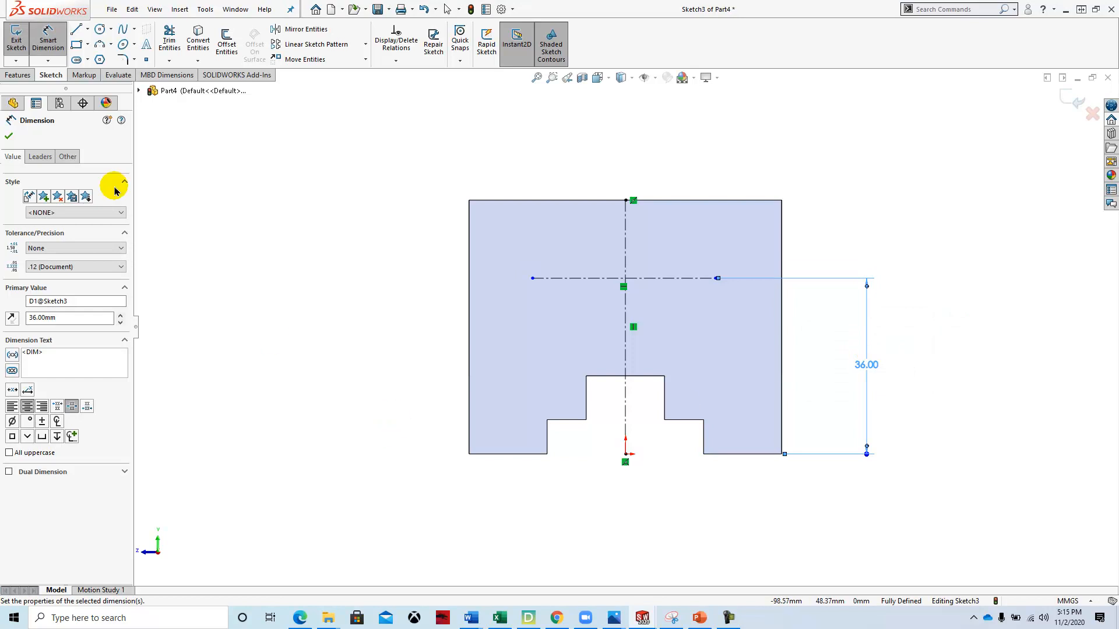
pyautogui.click(9, 136)
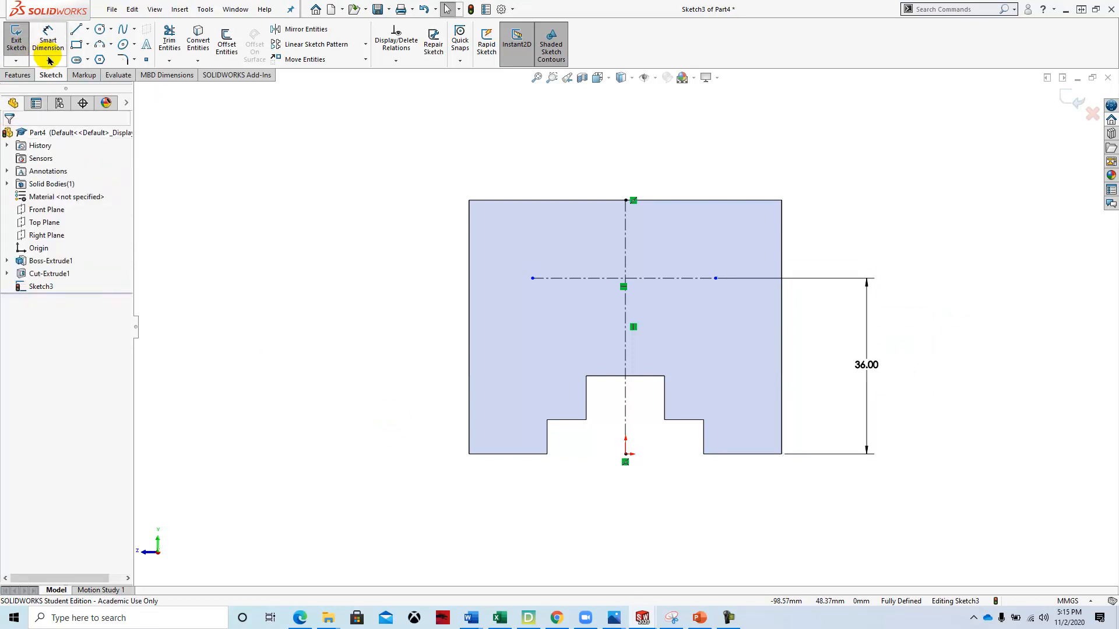
# - Draw a circle of 16 mm radius centred on the centerlines' intersection and reaching the midpoint of the face's top edge
pyautogui.click(100, 29)
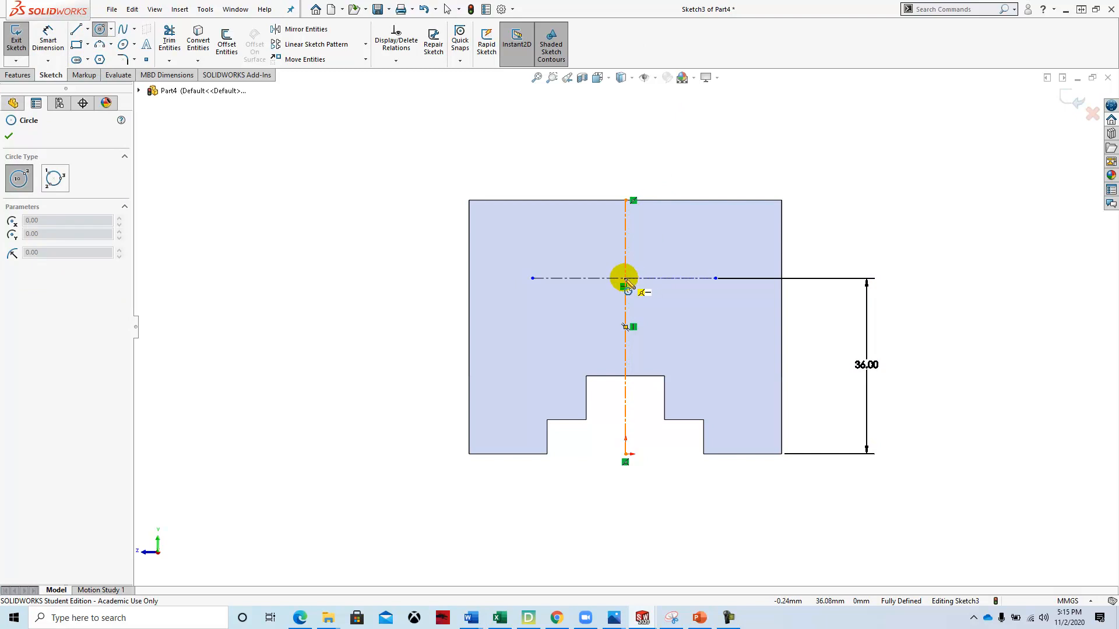
pyautogui.moveTo(626, 279); pyautogui.dragTo(626, 201)
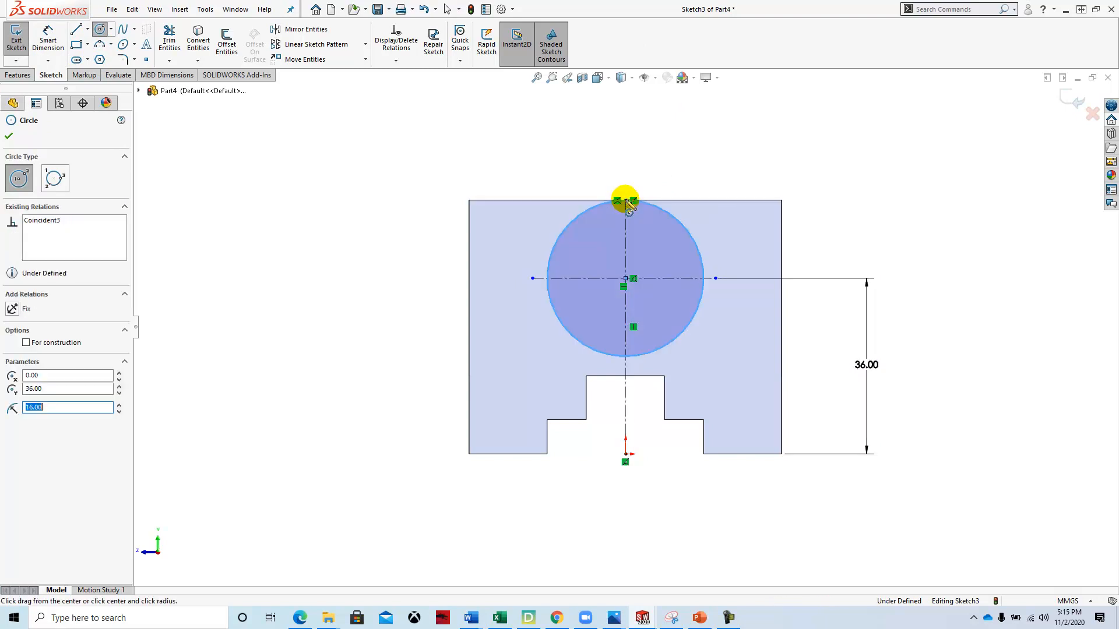
pyautogui.click(9, 138)
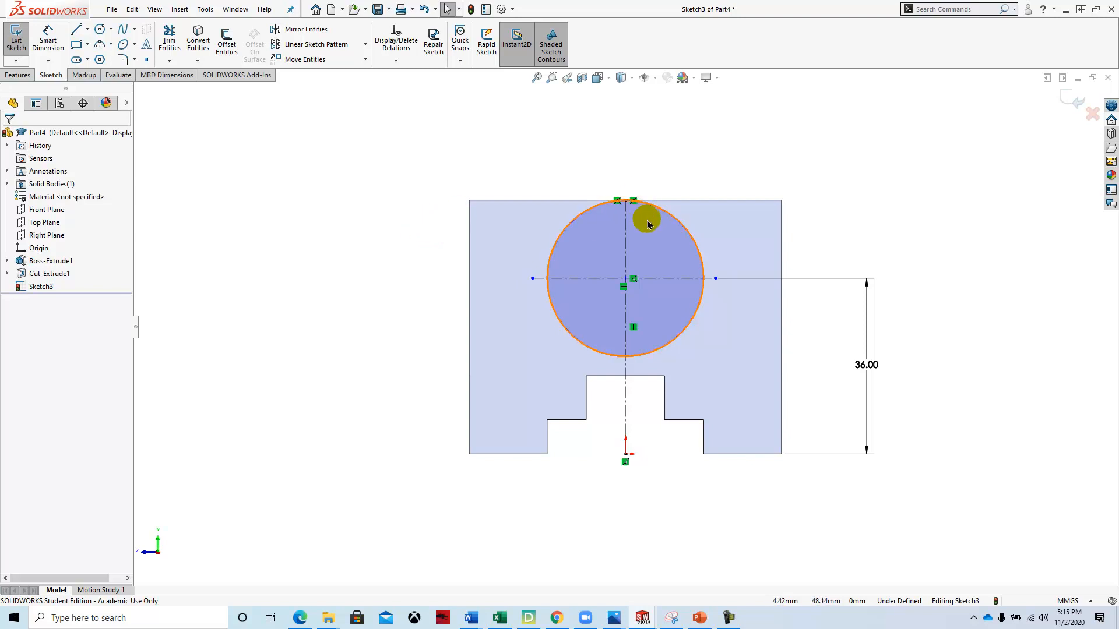
# - Dimension the circle's diameter as 32 mm
pyautogui.scroll(-3, 649, 220)
pyautogui.scroll(3, 470, 324)
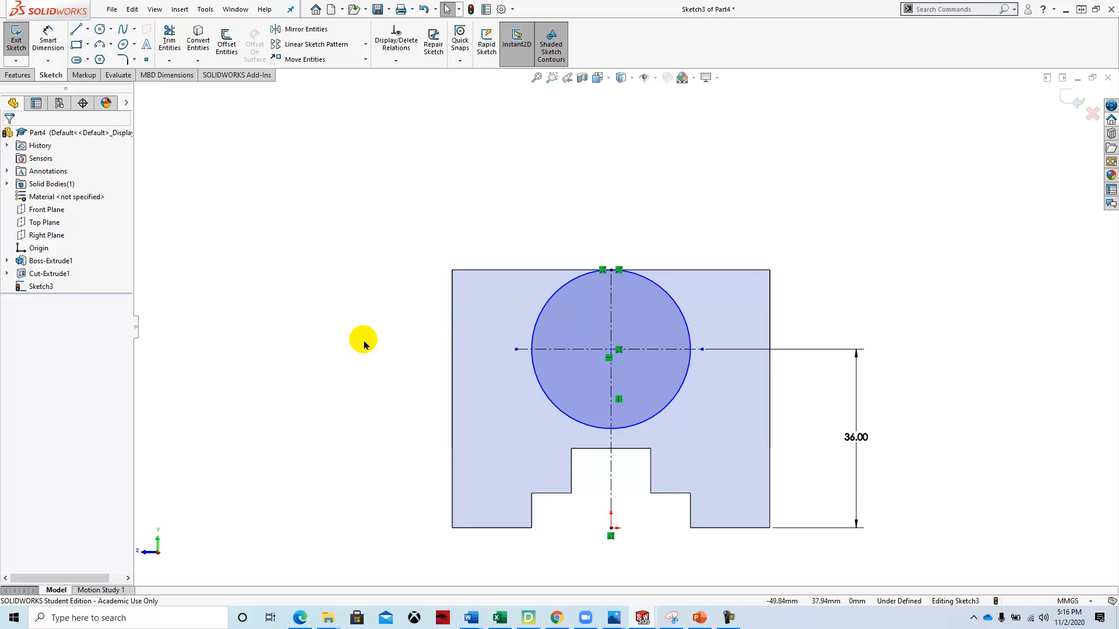
pyautogui.click(48, 40)
pyautogui.click(668, 291)
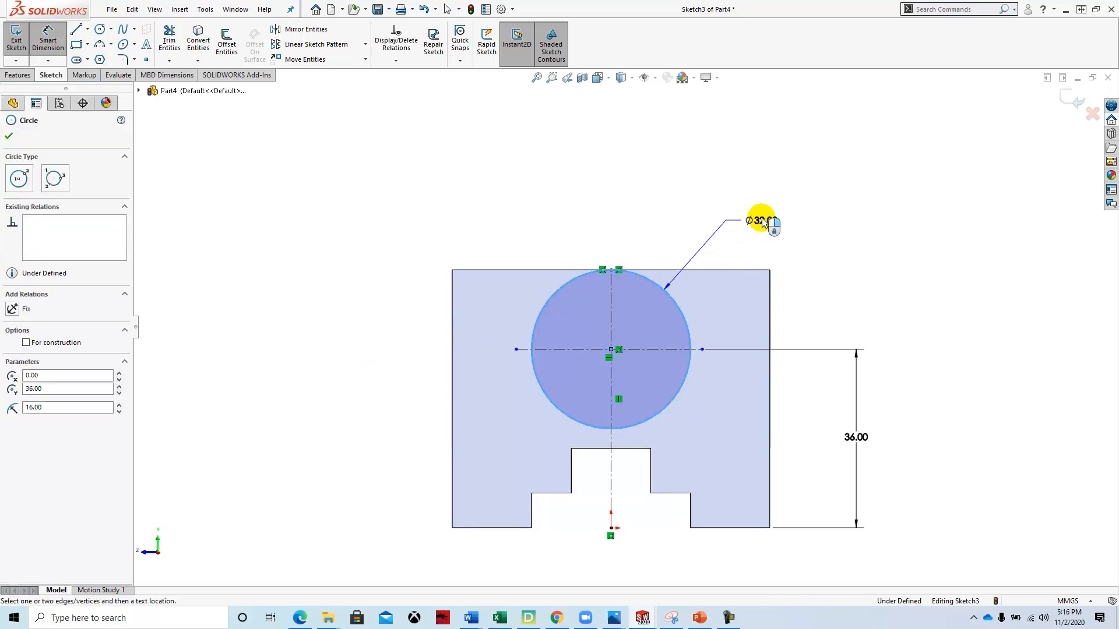
pyautogui.click(768, 205)
pyautogui.click(723, 191)
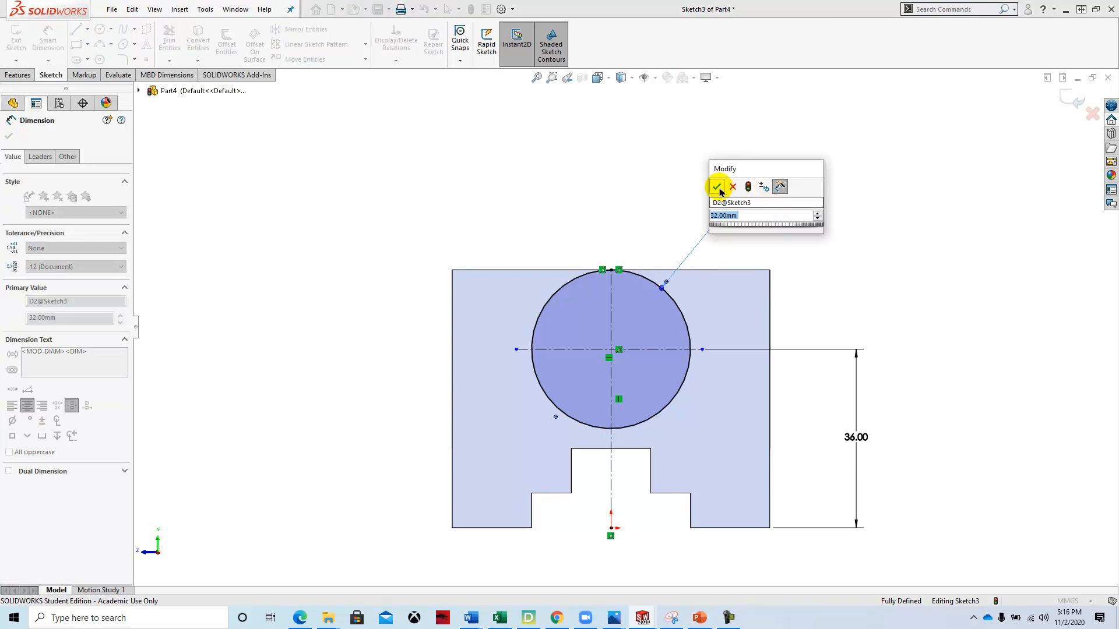
pyautogui.click(41, 156)
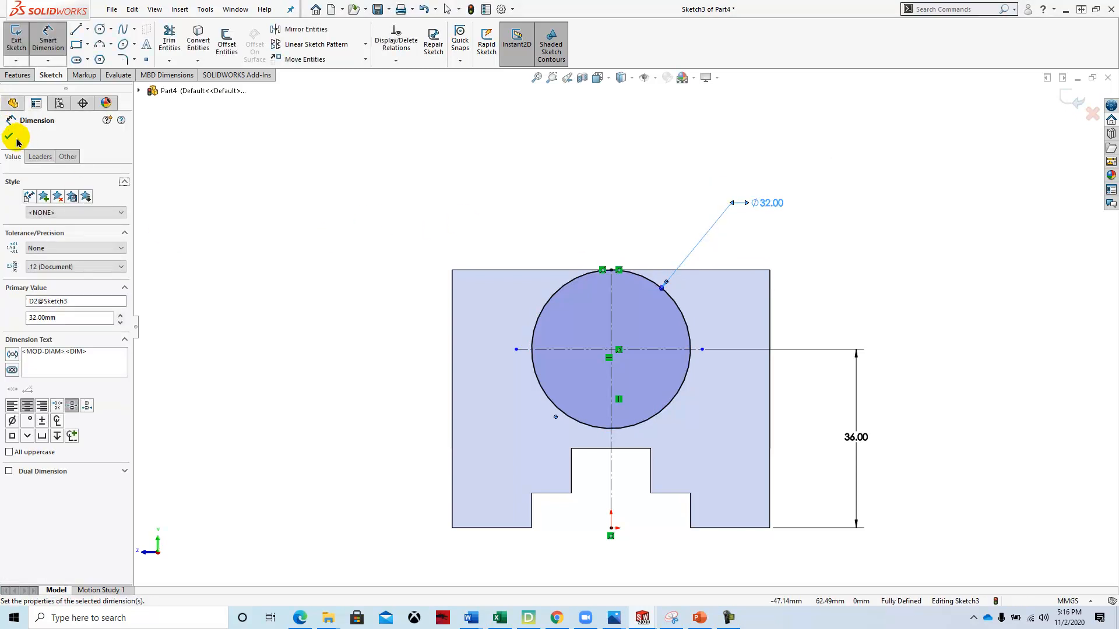
pyautogui.click(21, 141)
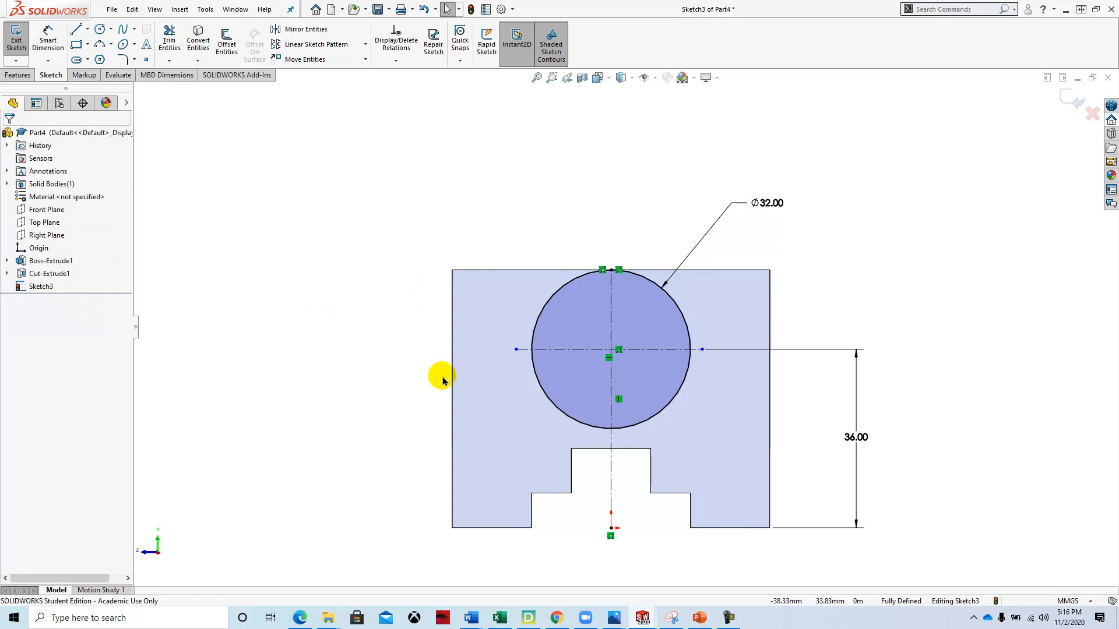
# - Draw a horizontal line about 12 mm long inward from the face's left edge, about 11 mm above the bottom edge
pyautogui.click(88, 31)
pyautogui.click(94, 45)
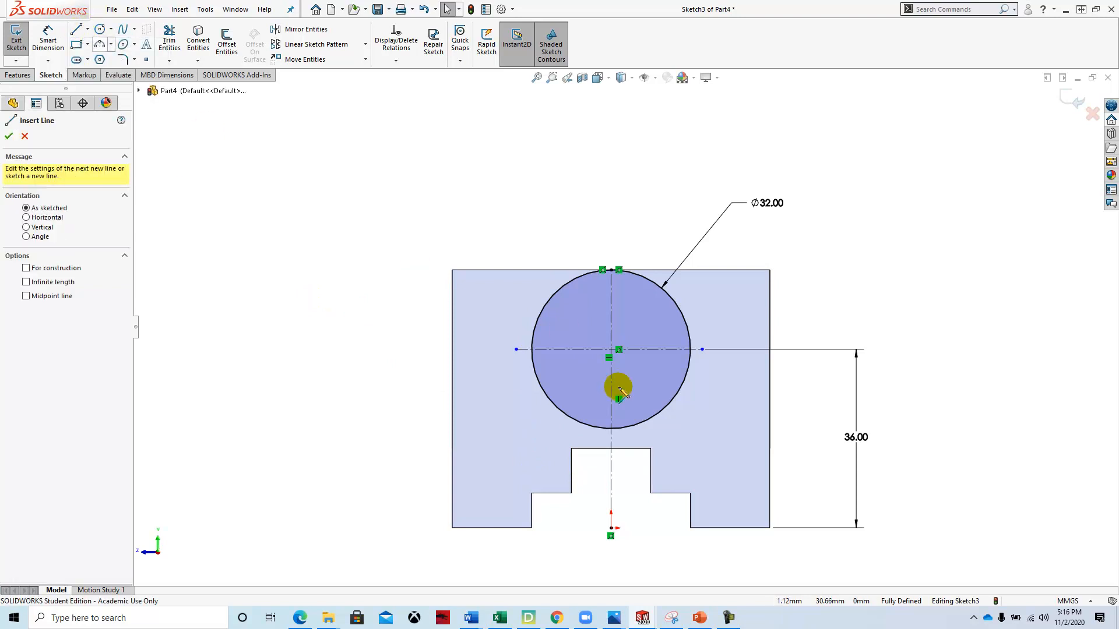
pyautogui.click(453, 472)
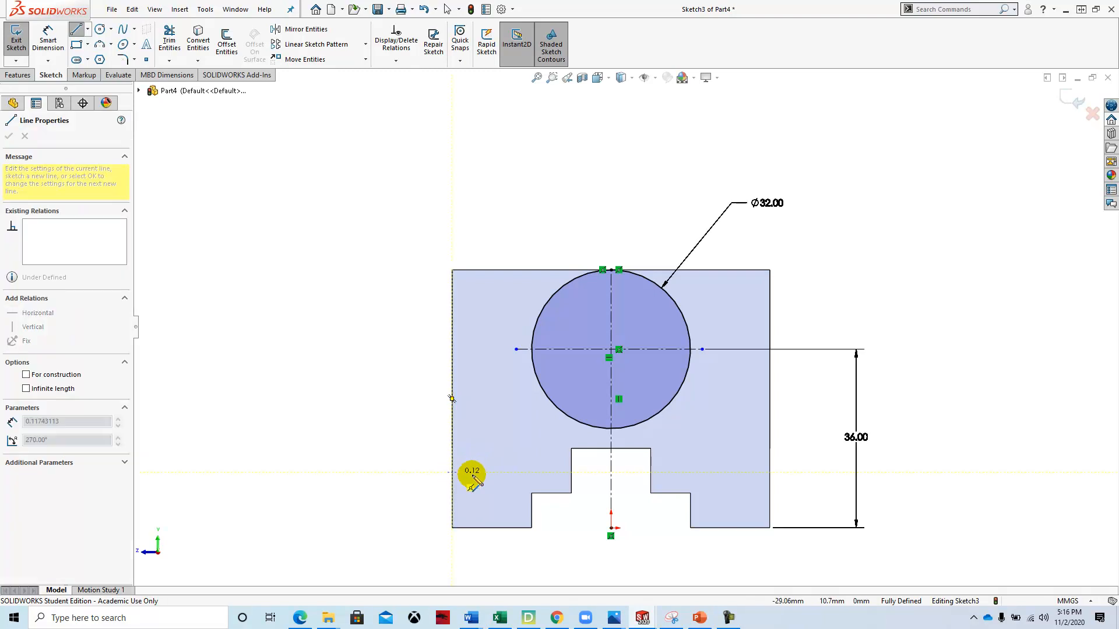
pyautogui.click(512, 472)
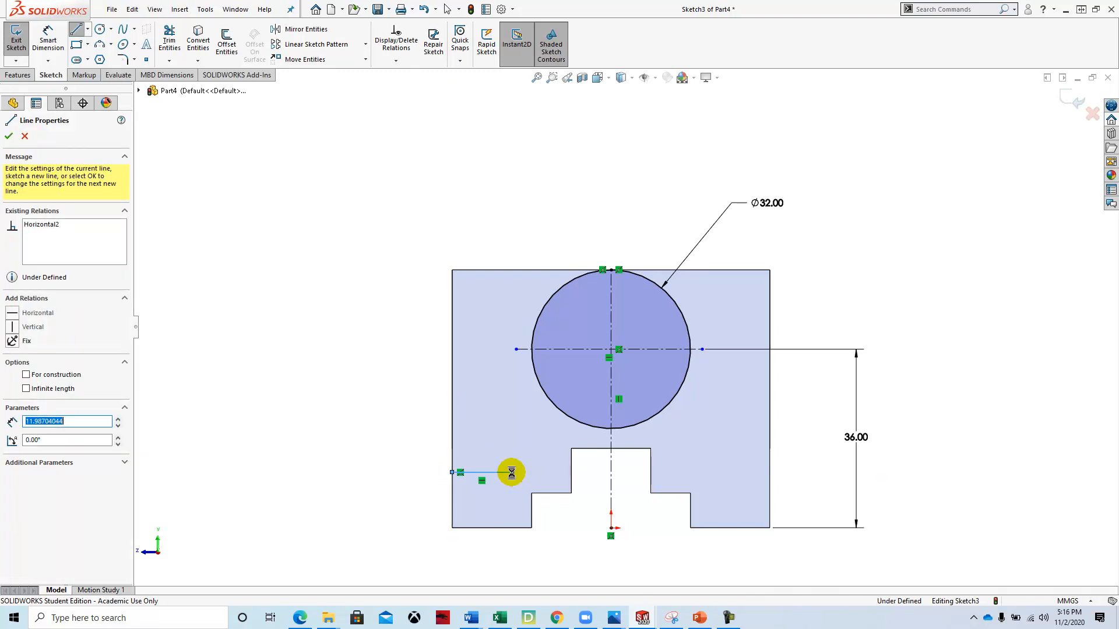
pyautogui.press('Escape')
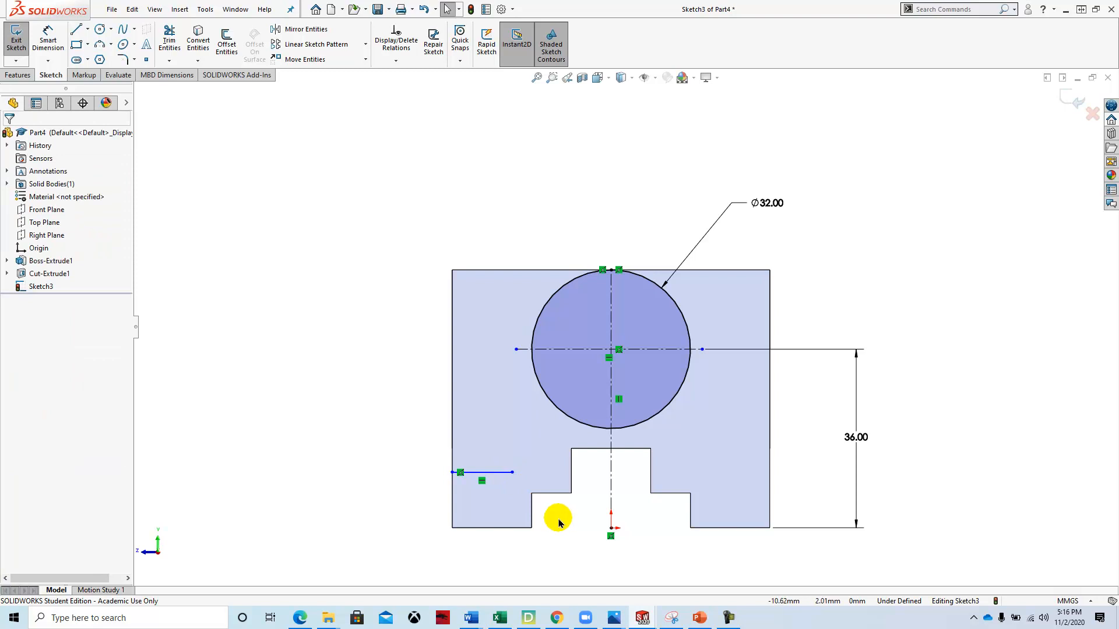
# - Draw a slanted line about 37 mm long at about 67° from just below the short horizontal line up to the circle's left side
pyautogui.click(77, 30)
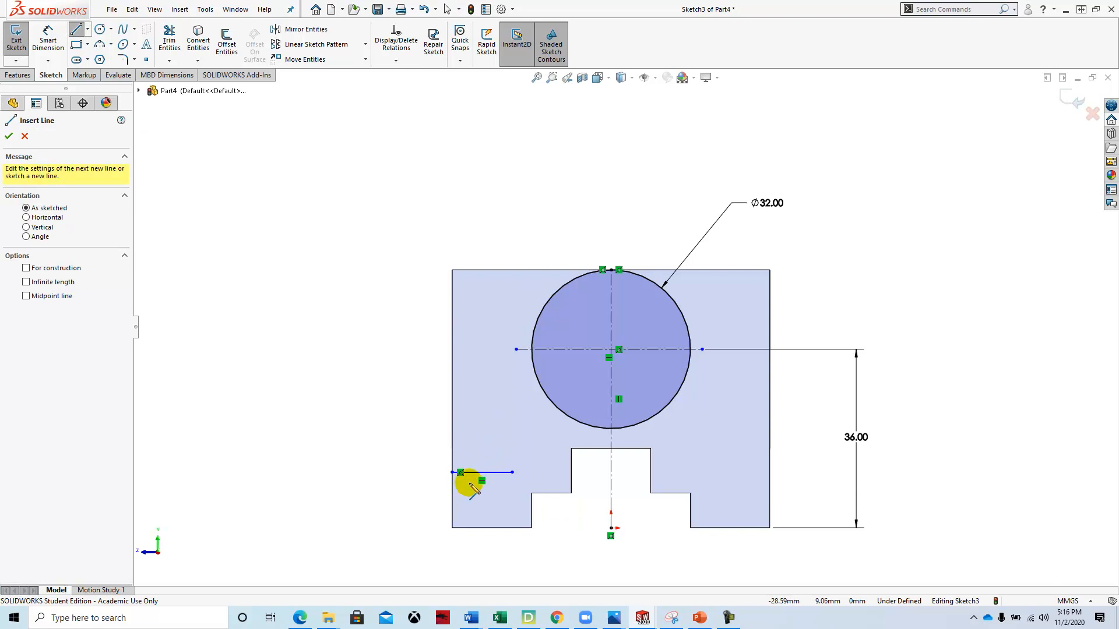
pyautogui.click(470, 483)
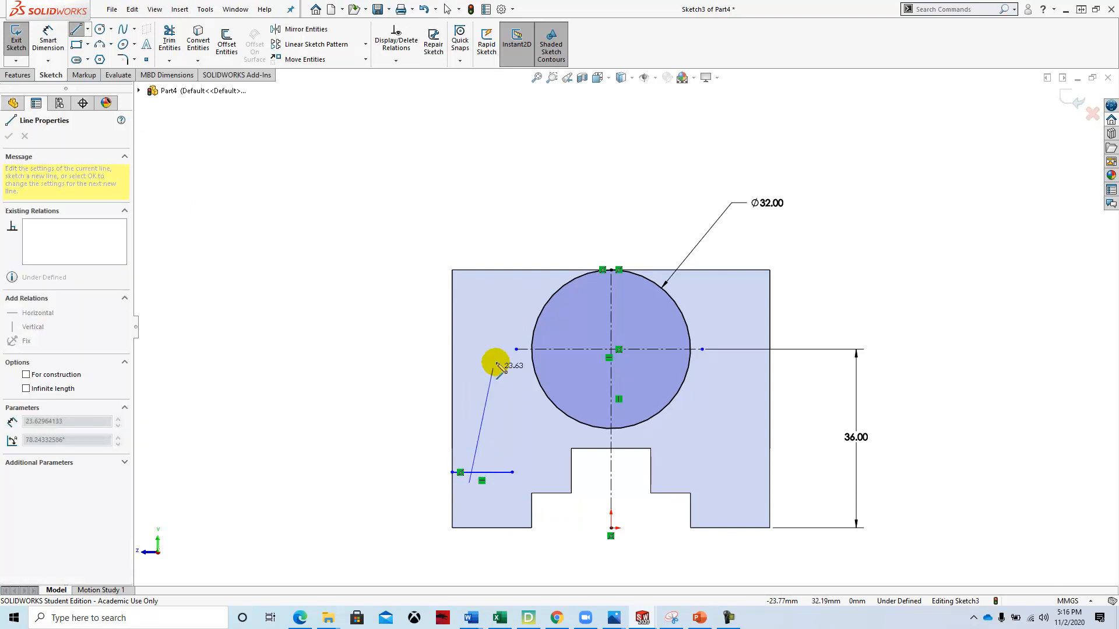
pyautogui.click(539, 316)
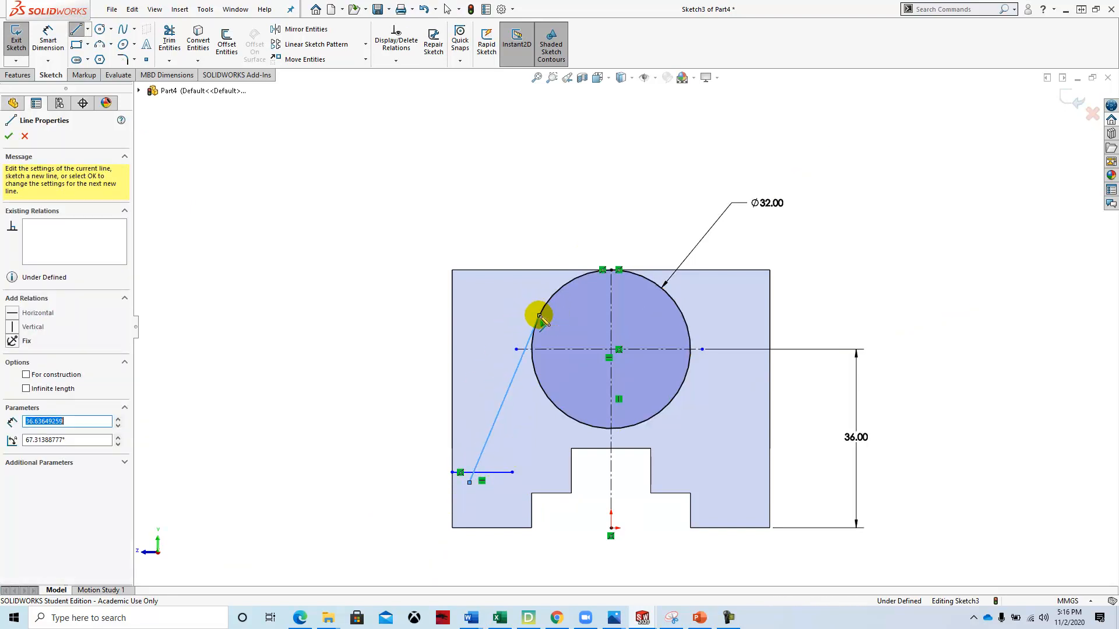
pyautogui.press('Escape')
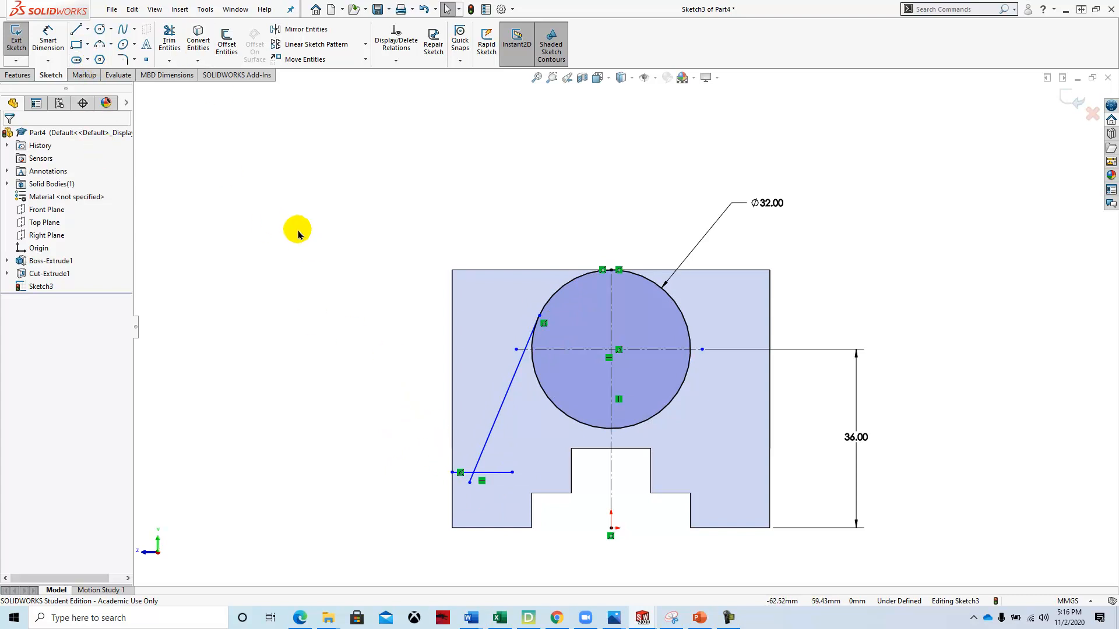
# - Mirror the slanted line and the short horizontal line about the vertical centerline, keeping the originals
pyautogui.click(286, 29)
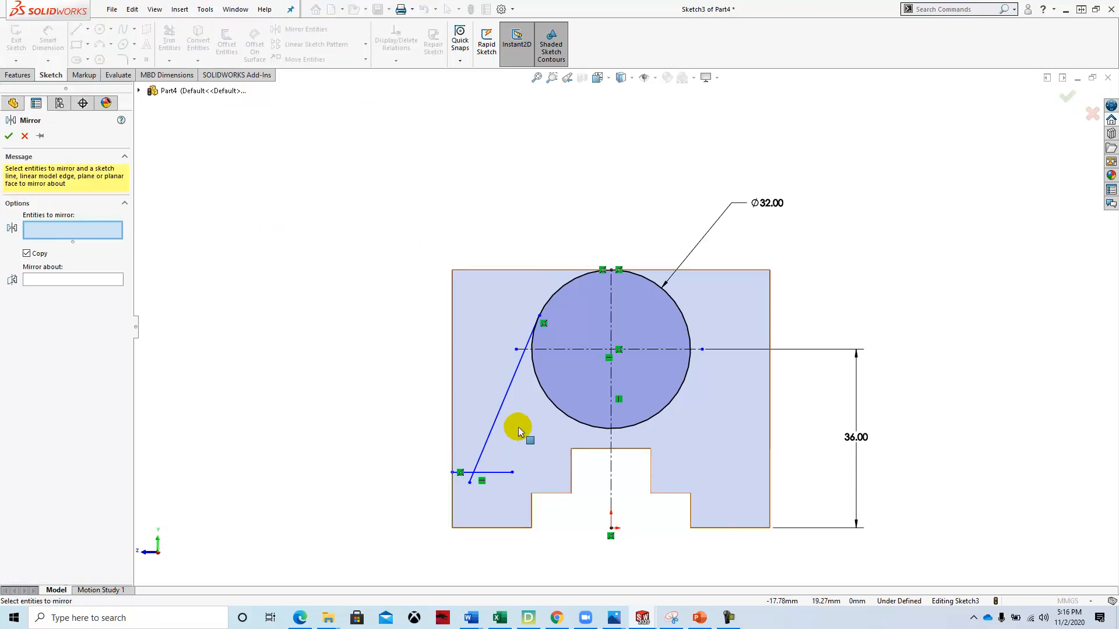
pyautogui.click(496, 422)
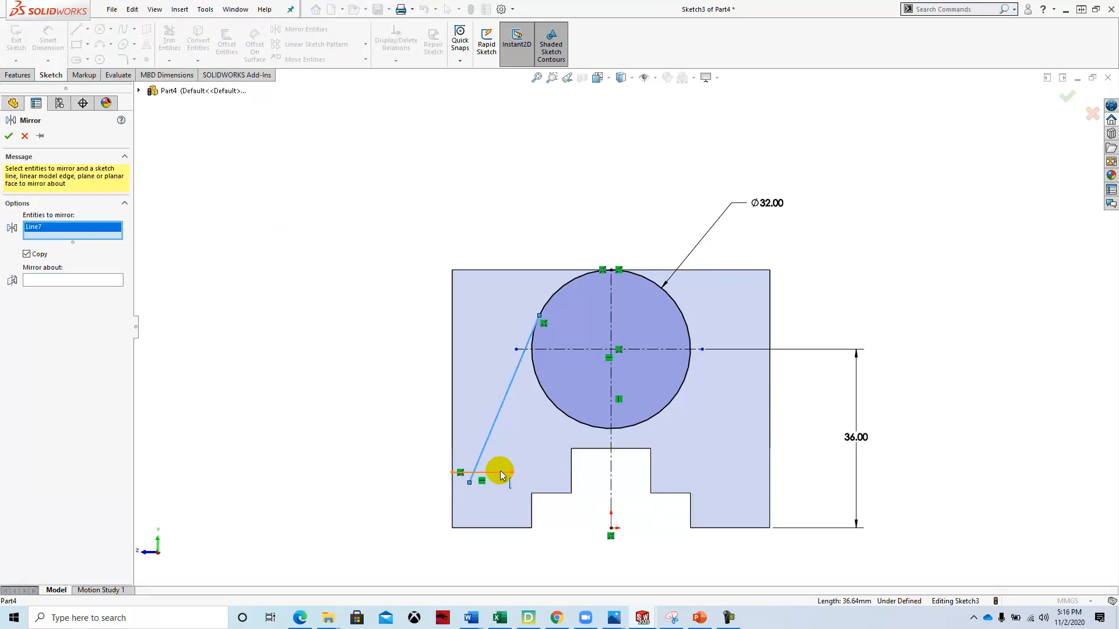
pyautogui.click(500, 472)
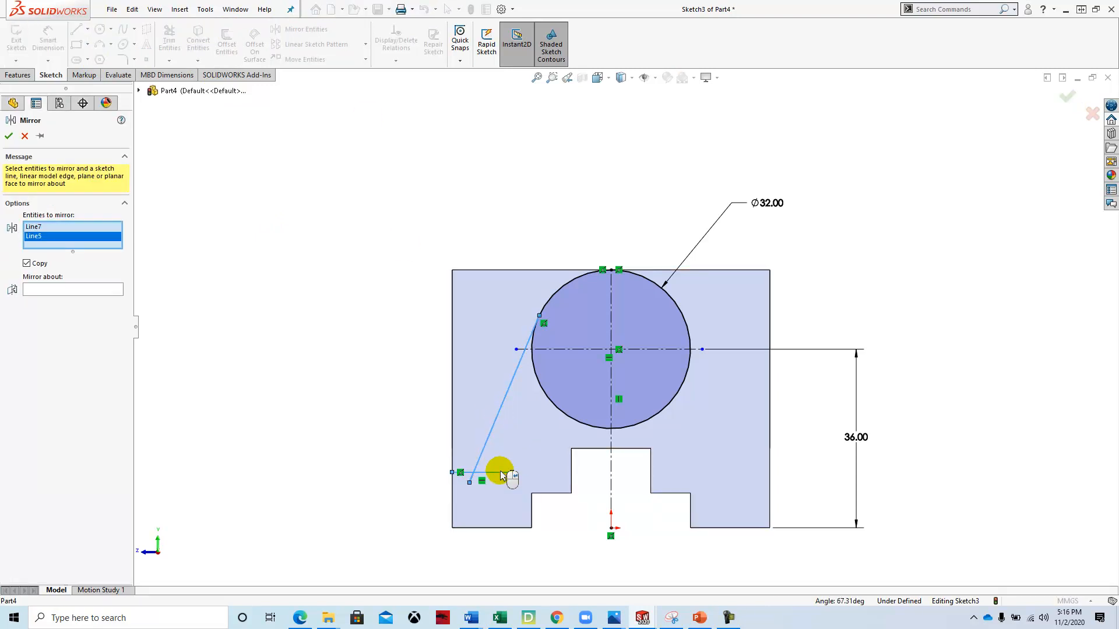
pyautogui.click(59, 289)
pyautogui.click(611, 321)
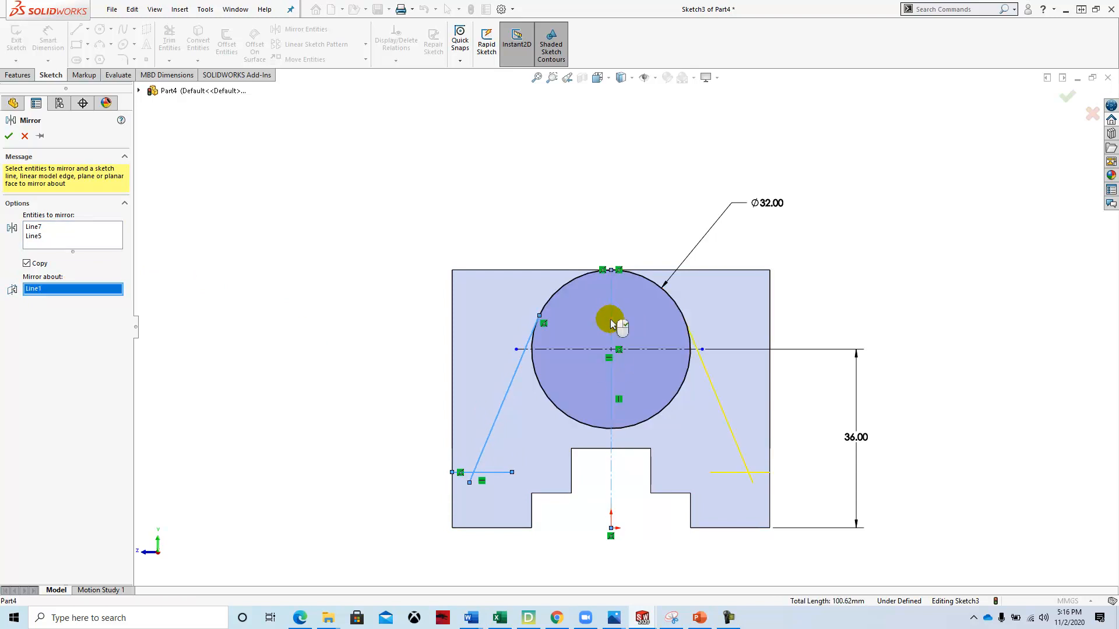
pyautogui.rightClick(611, 323)
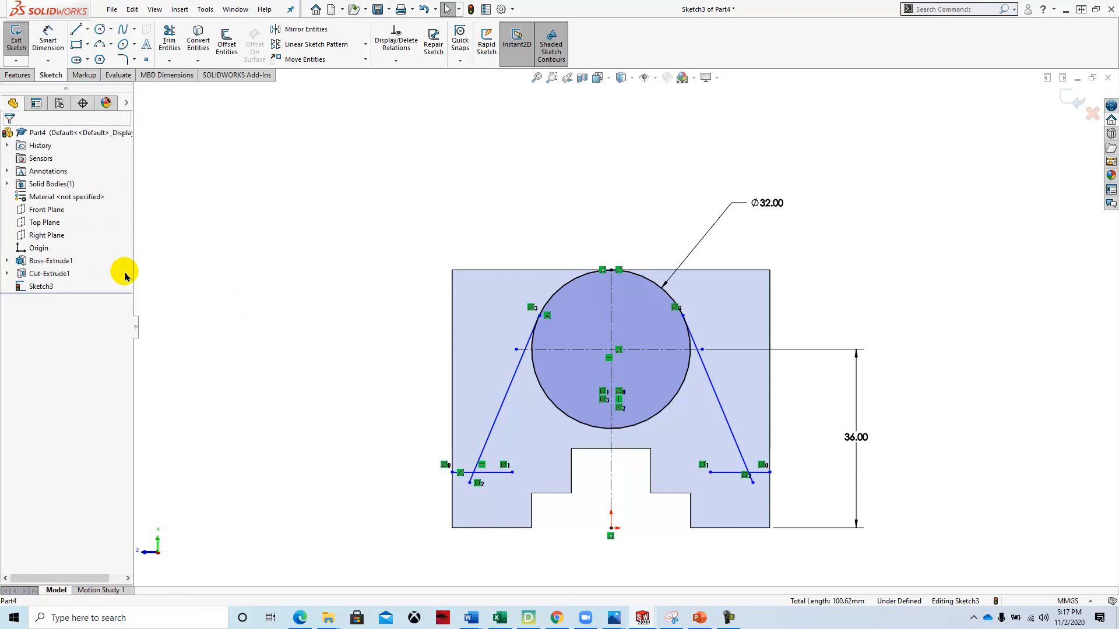
# - Trim the overhanging ends of the left horizontal and slanted lines back to their crossing point
pyautogui.click(48, 36)
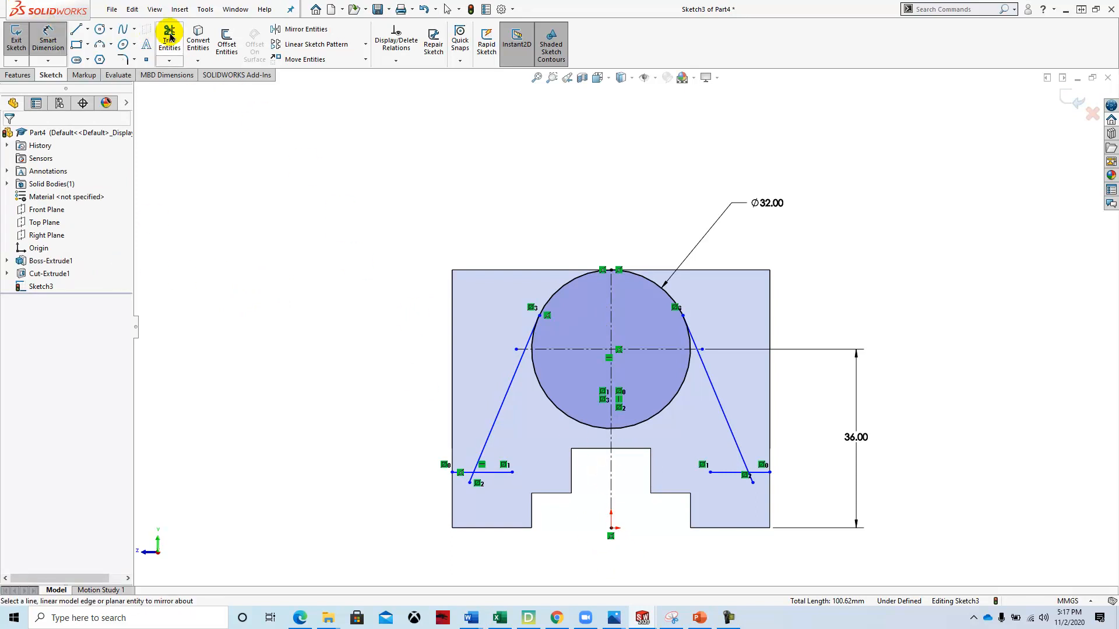
pyautogui.click(169, 41)
pyautogui.moveTo(499, 503); pyautogui.dragTo(499, 468)
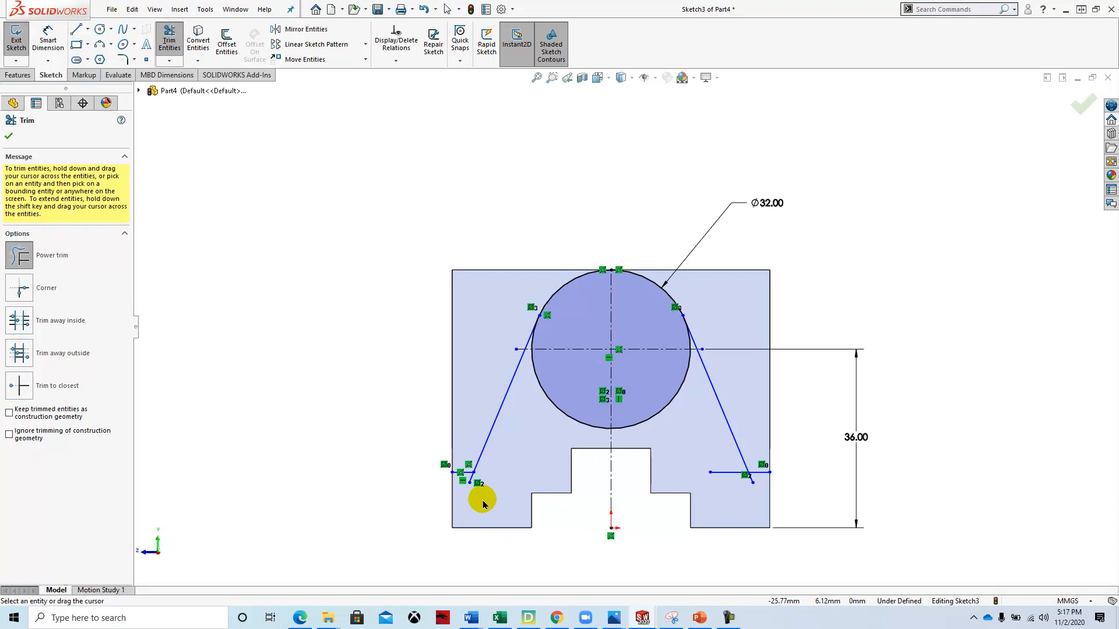
pyautogui.scroll(4, 474, 506)
pyautogui.scroll(-3, 565, 395)
pyautogui.scroll(-3, 632, 317)
pyautogui.scroll(-3, 610, 307)
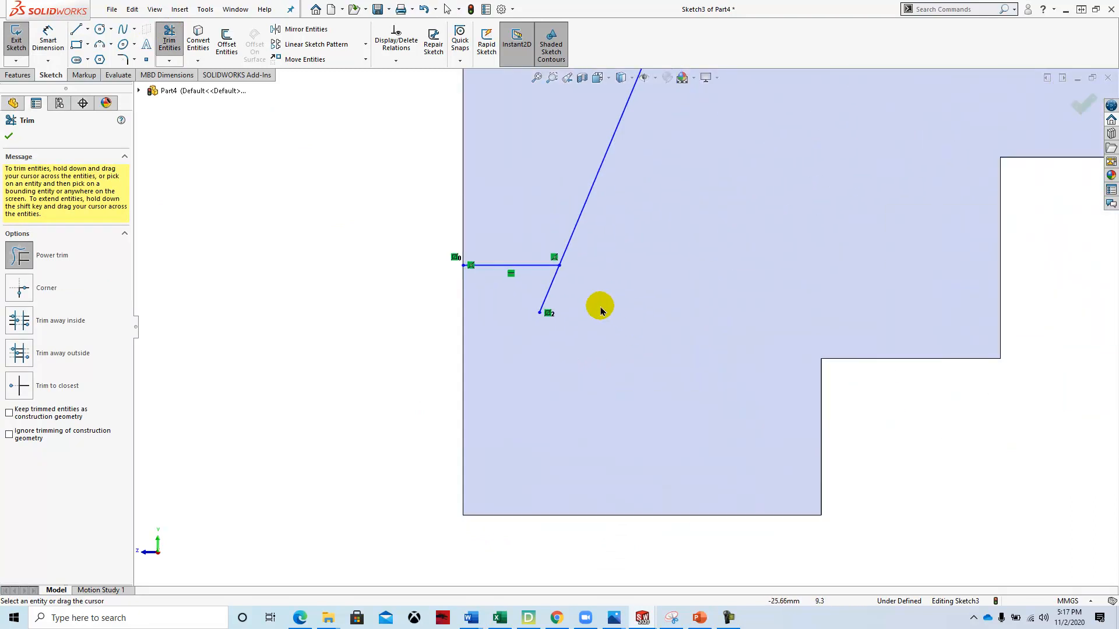
pyautogui.moveTo(562, 302); pyautogui.dragTo(536, 295)
# - Trim the overhanging ends of the mirrored horizontal and slanted lines on the right side back to their crossing point
pyautogui.scroll(3, 1029, 342)
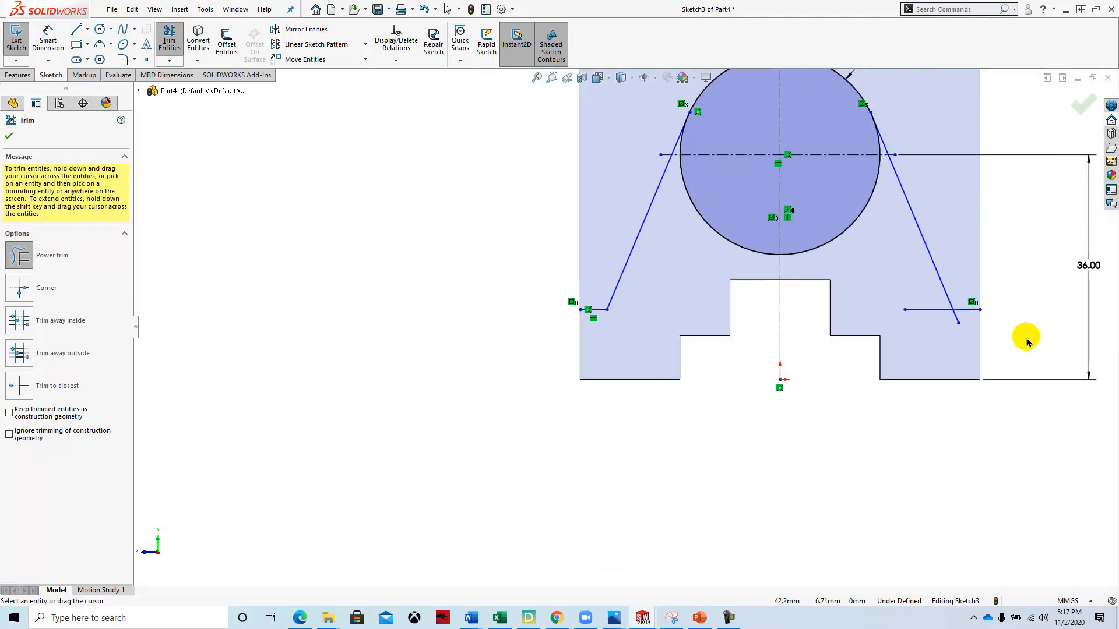
pyautogui.scroll(-2, 1004, 327)
pyautogui.moveTo(667, 235)
pyautogui.mouseDown()
pyautogui.moveTo(707, 285)
pyautogui.moveTo(781, 293)
pyautogui.mouseUp()
pyautogui.scroll(4, 707, 344)
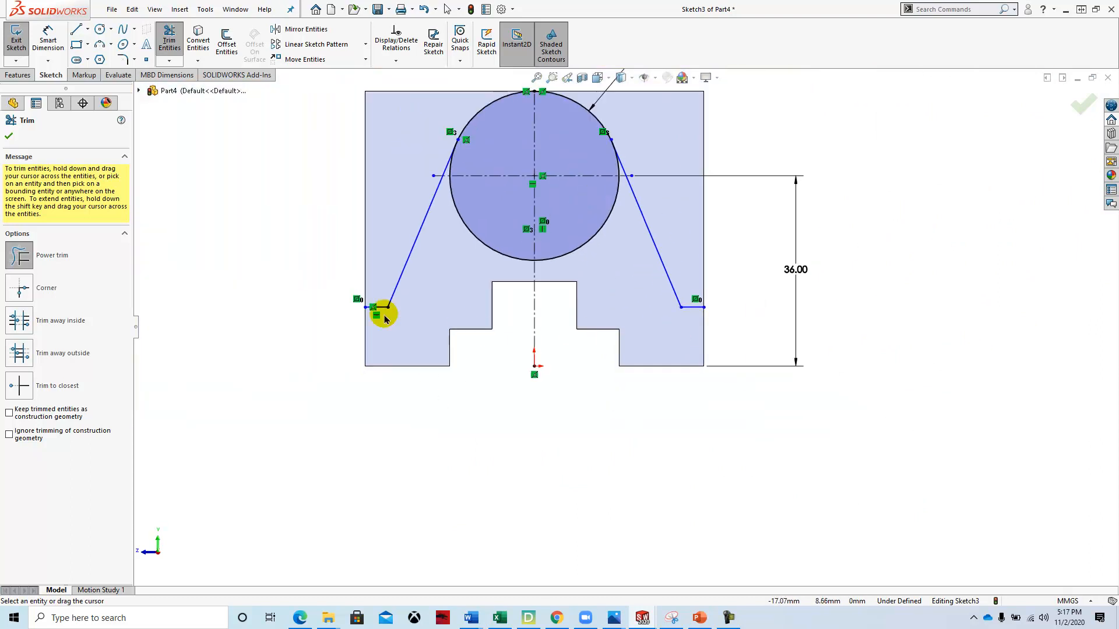
pyautogui.press('Escape')
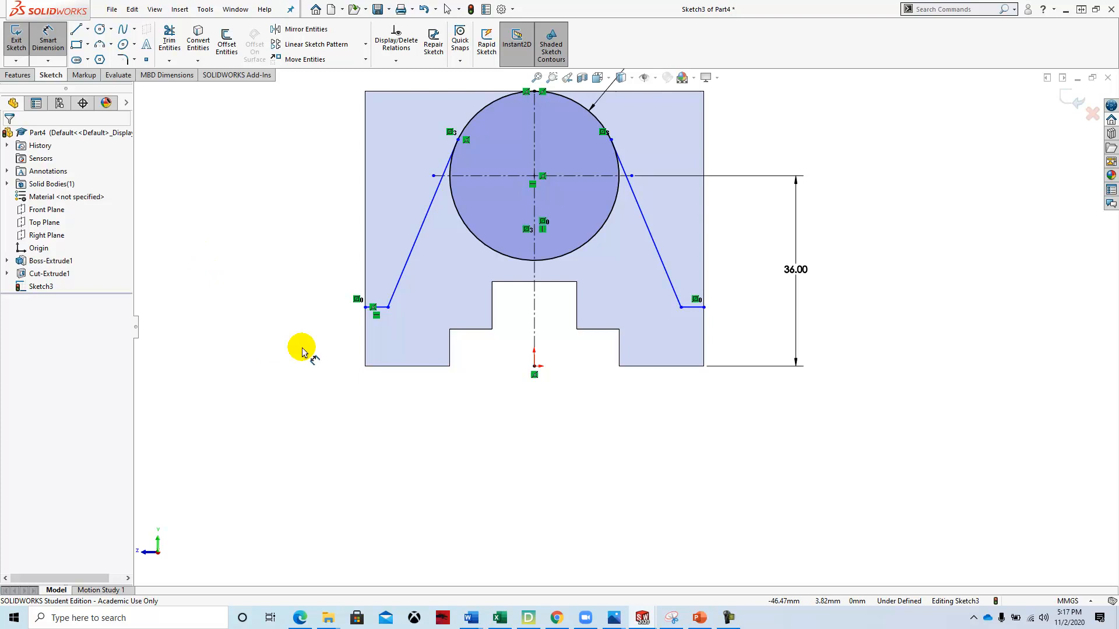
# - Dimension the left short horizontal line's height above the face's bottom edge as 16 mm
pyautogui.click(400, 368)
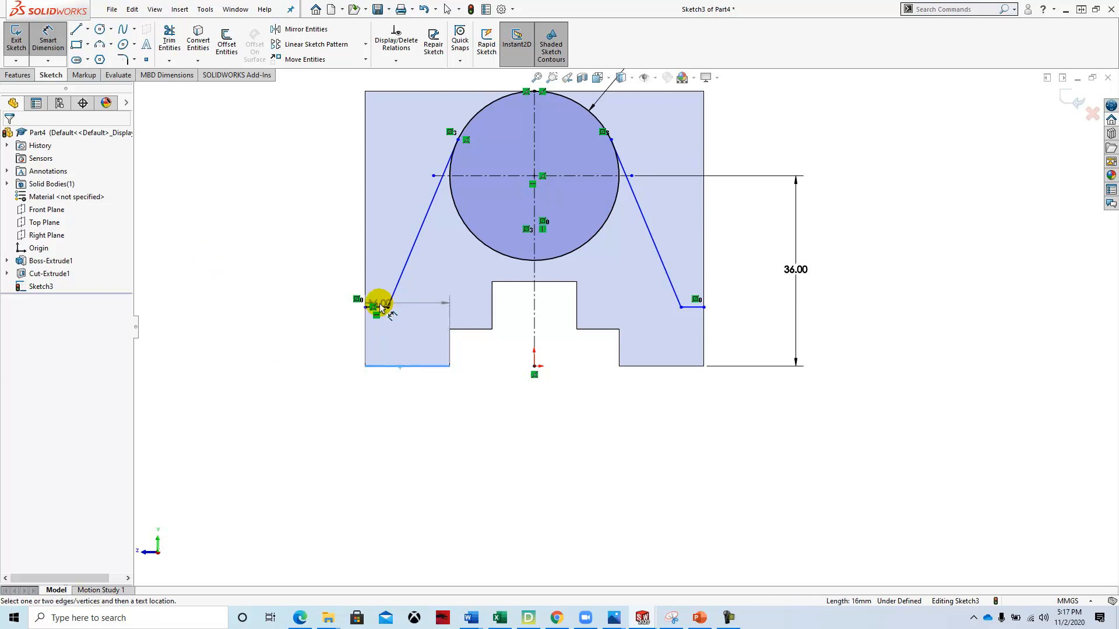
pyautogui.click(378, 308)
pyautogui.click(280, 338)
pyautogui.write('16')
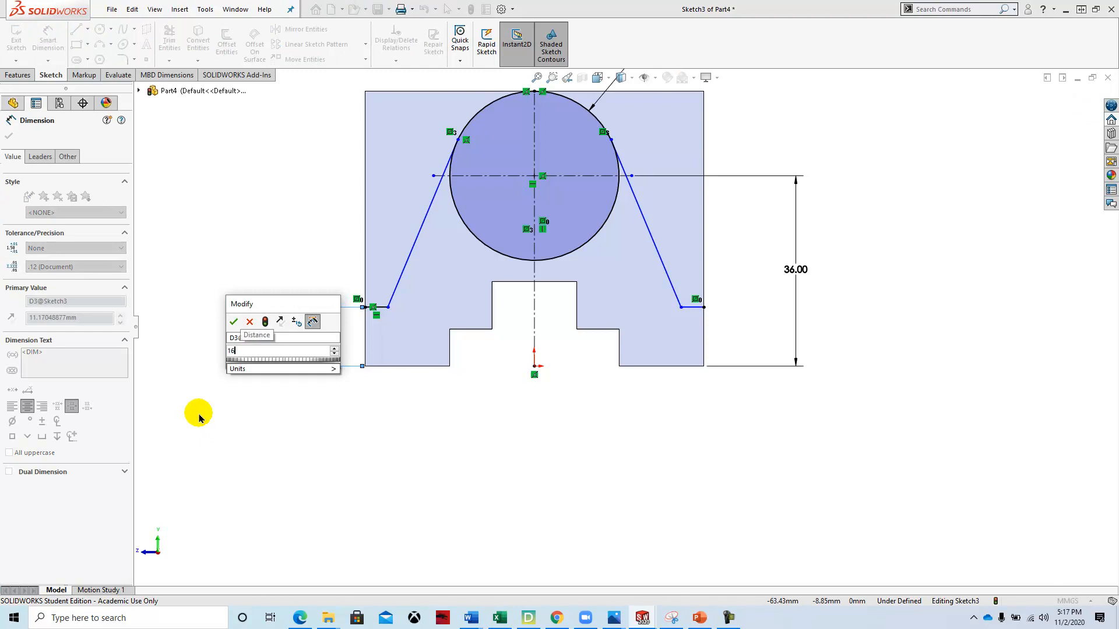
pyautogui.press('Return')
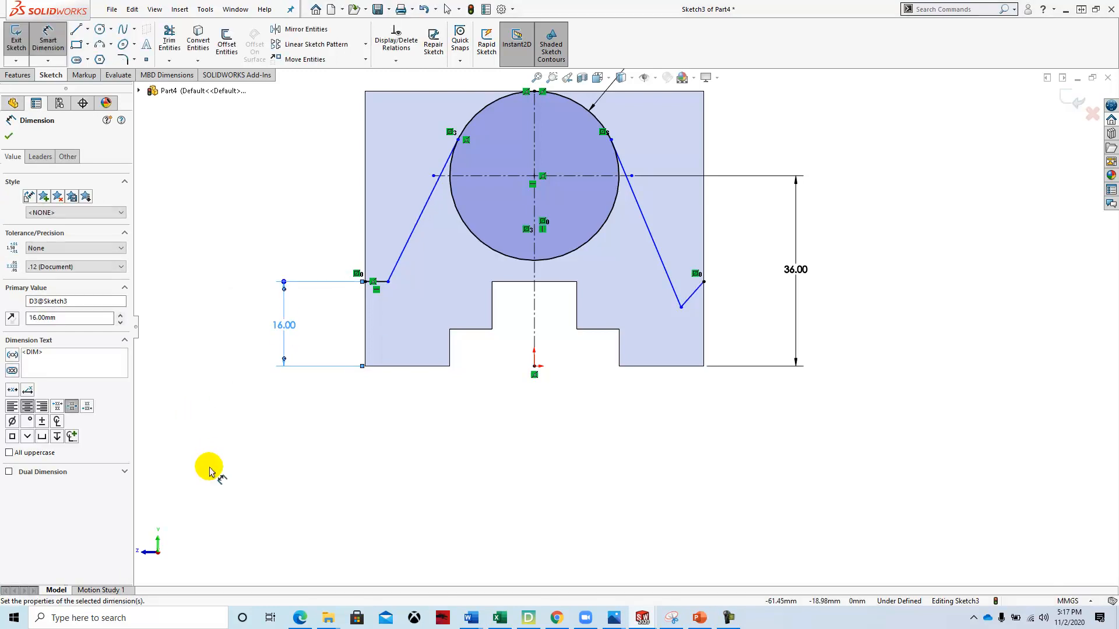
pyautogui.click(9, 137)
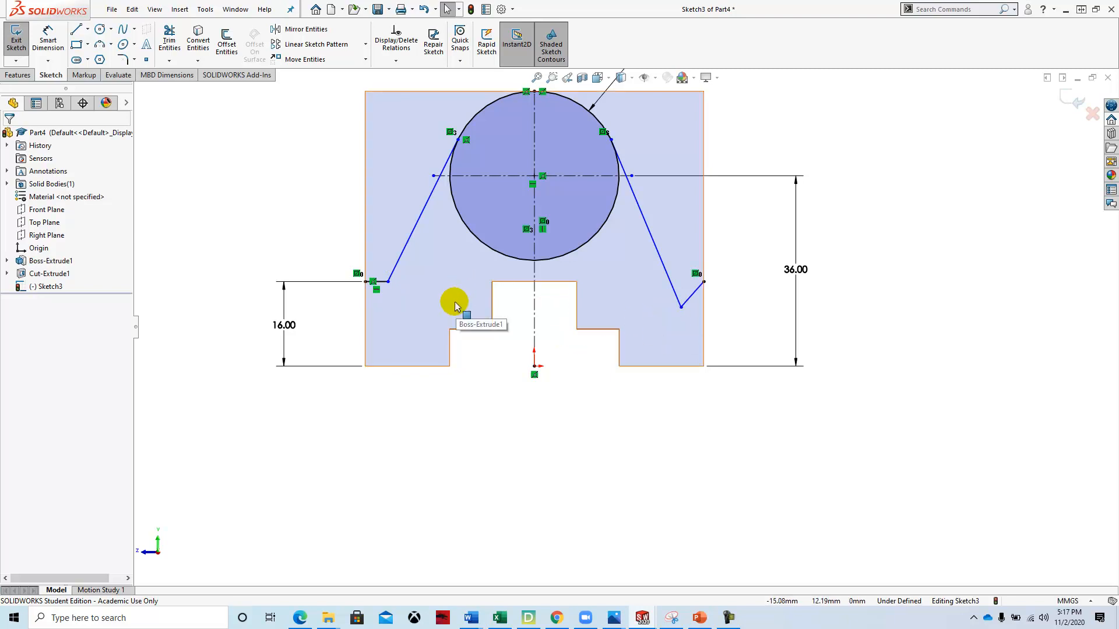
# - Add a Collinear relation between the left short horizontal line and the short line at the right edge
pyautogui.click(396, 60)
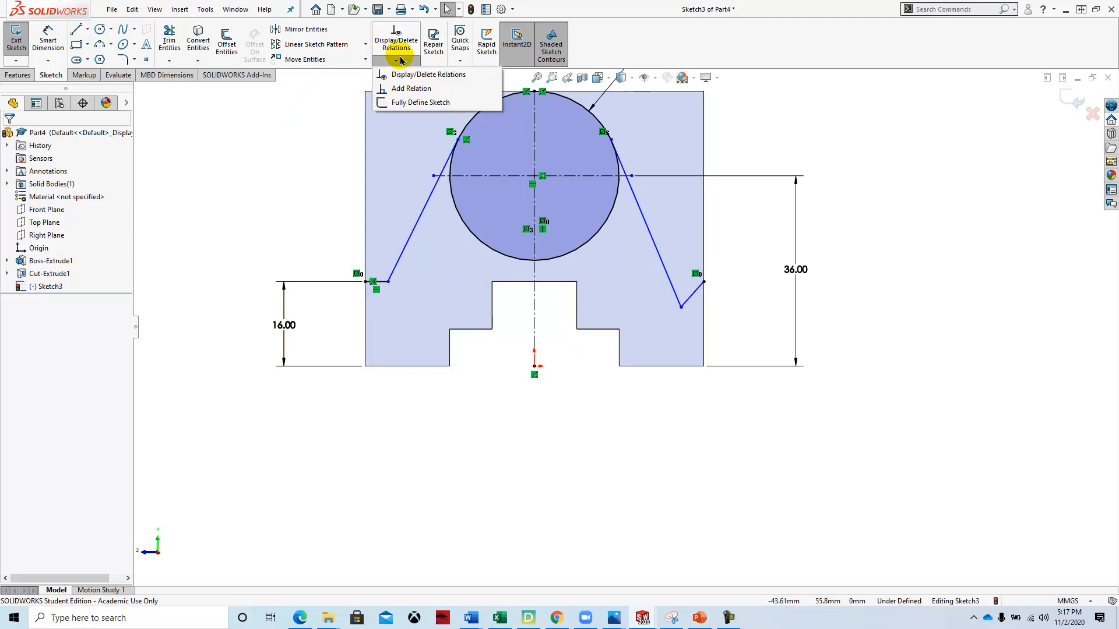
pyautogui.click(417, 89)
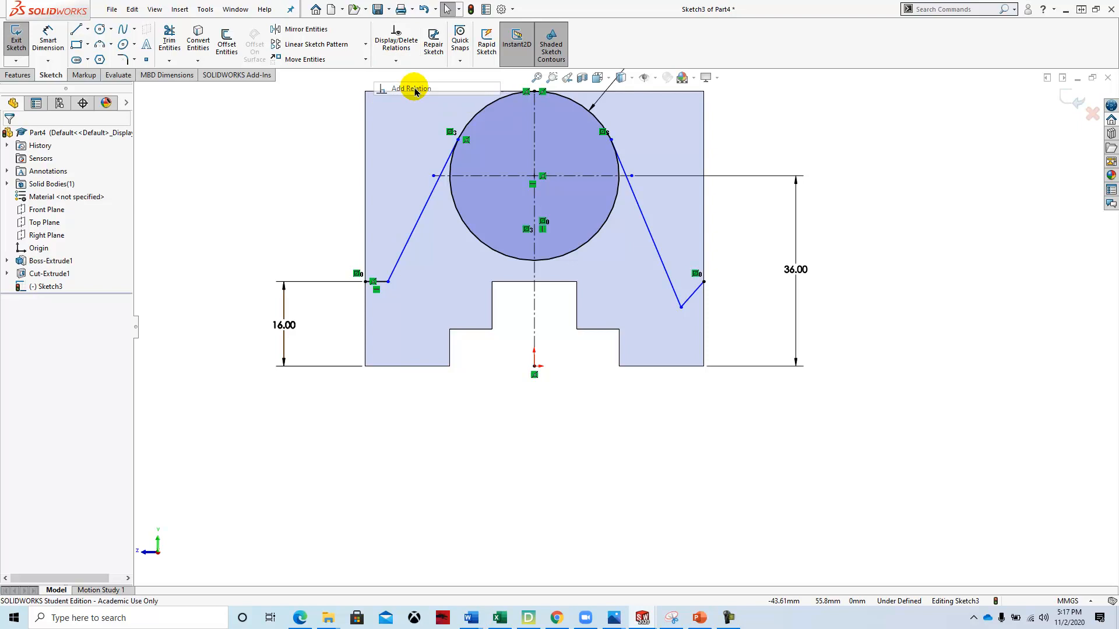
pyautogui.click(379, 282)
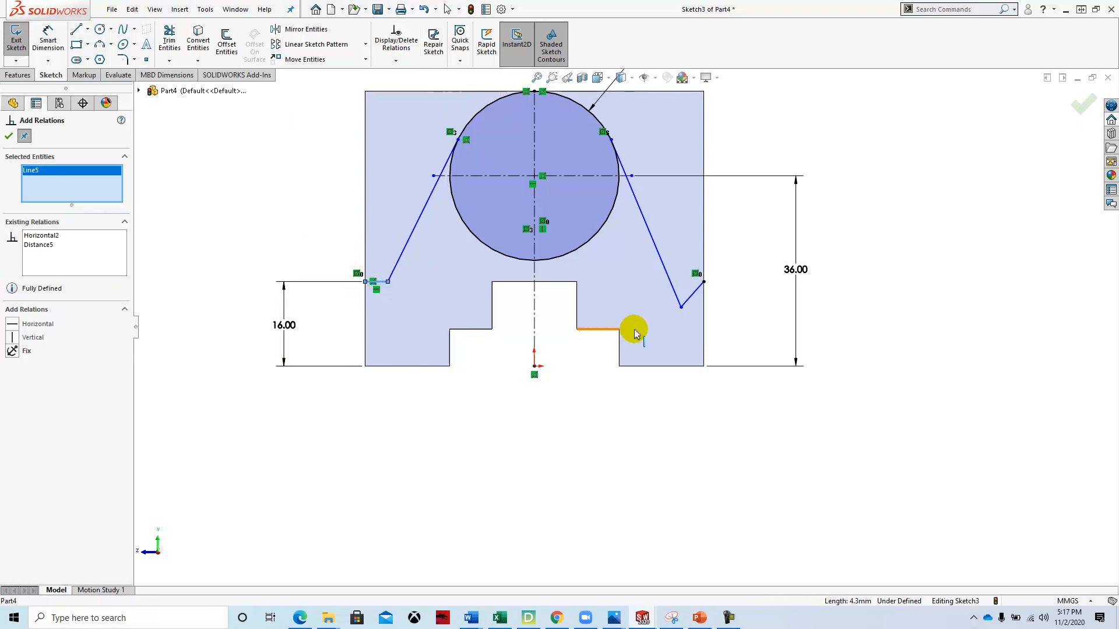
pyautogui.click(691, 297)
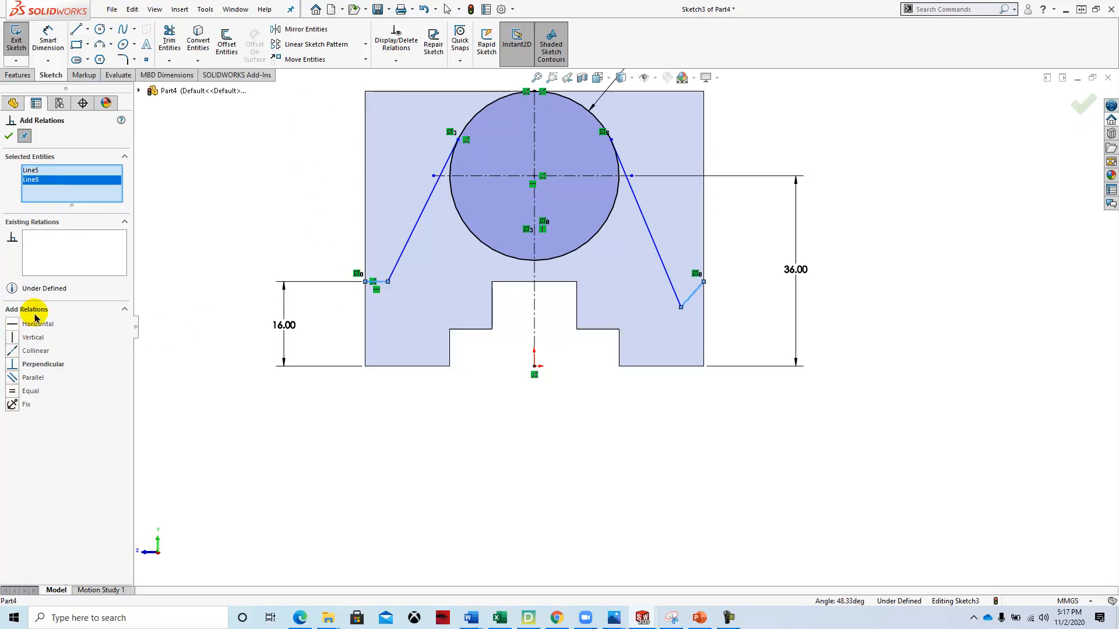
pyautogui.click(13, 352)
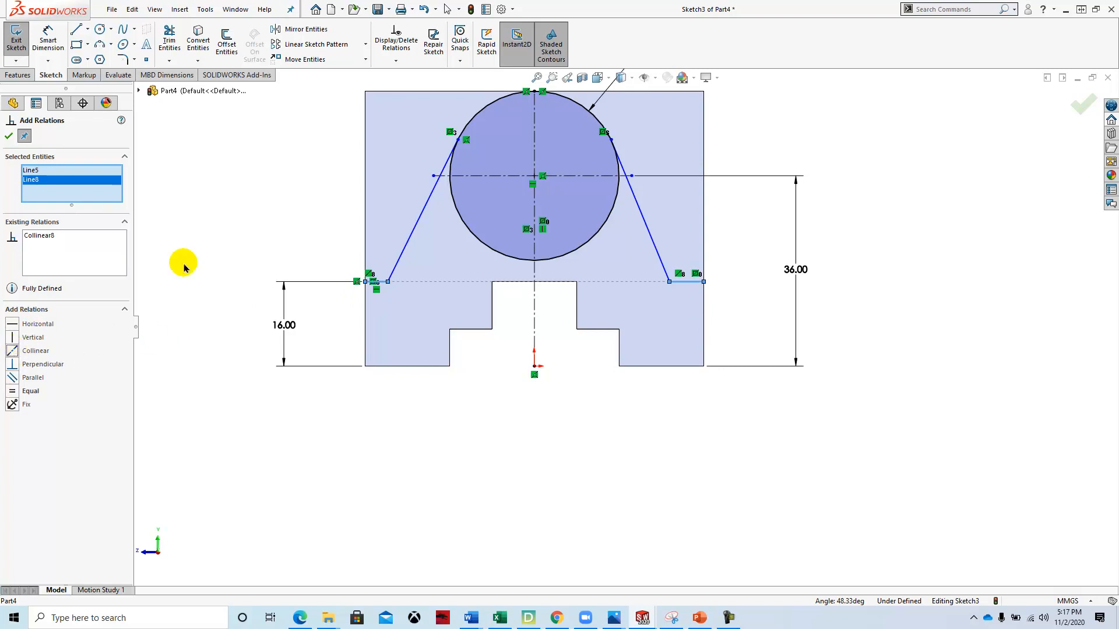
pyautogui.click(8, 137)
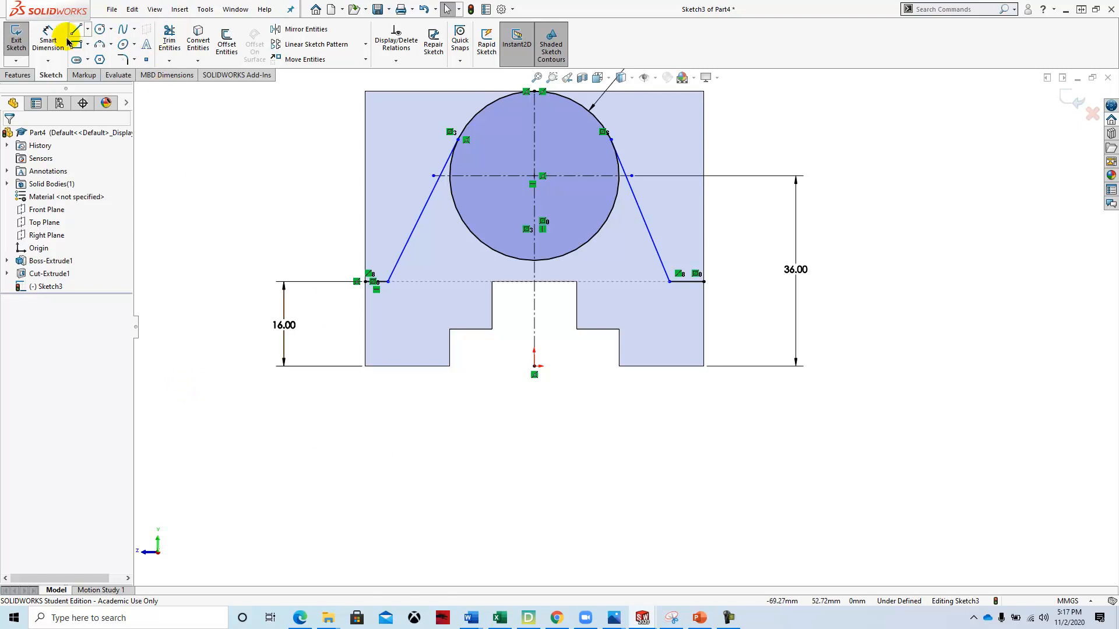
# - Dimension the angle between the two slanted lines as 50°
pyautogui.click(50, 45)
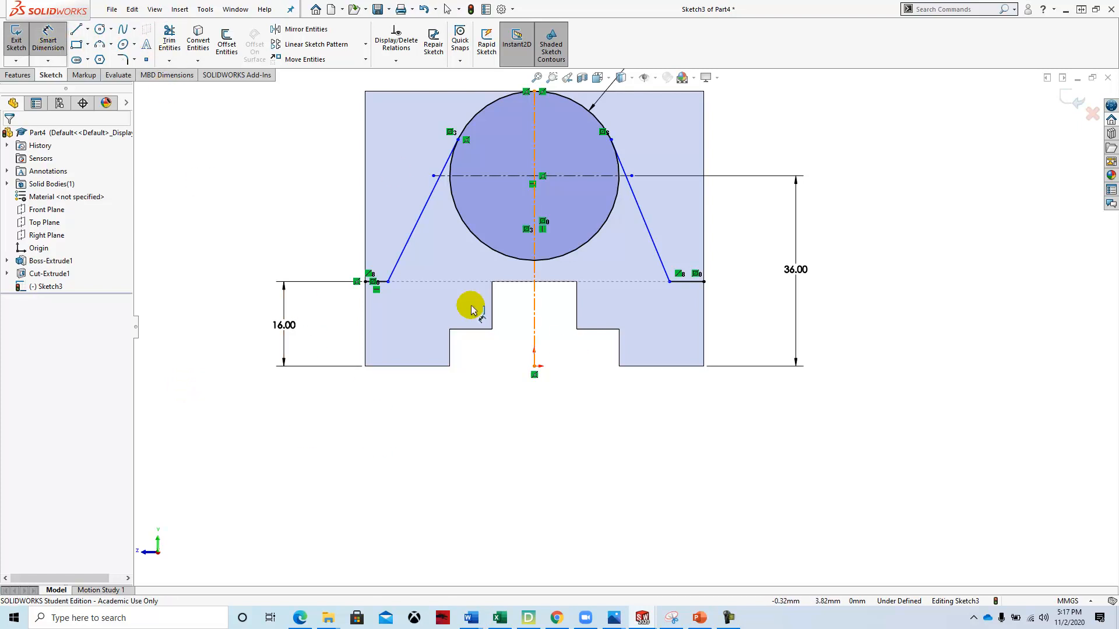
pyautogui.click(412, 239)
pyautogui.click(656, 250)
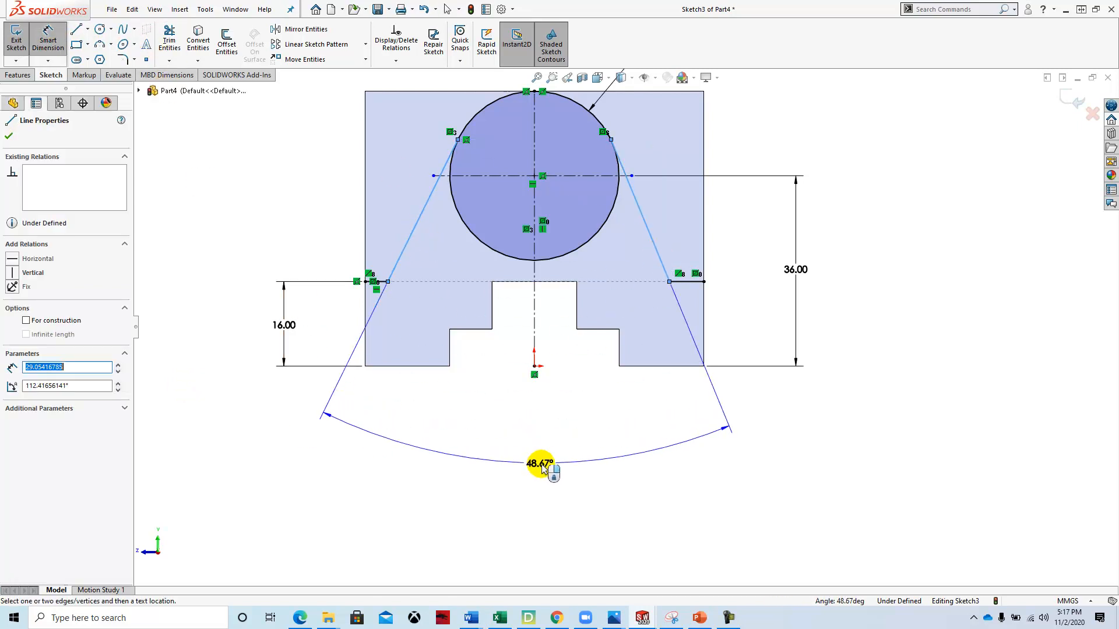
pyautogui.click(553, 462)
pyautogui.write('5')
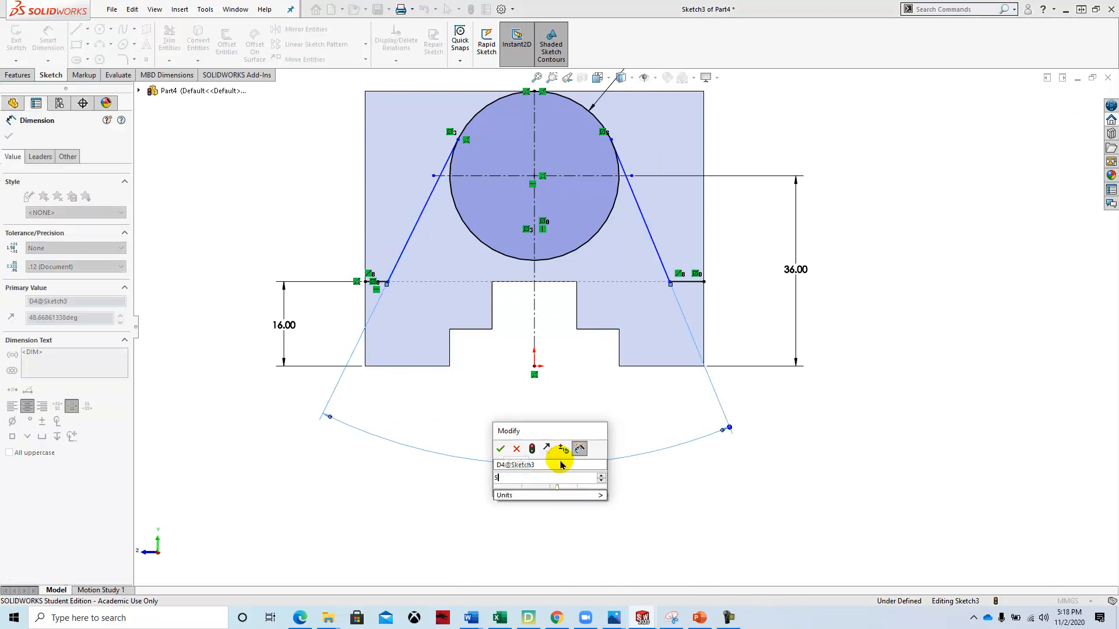
pyautogui.press('Return')
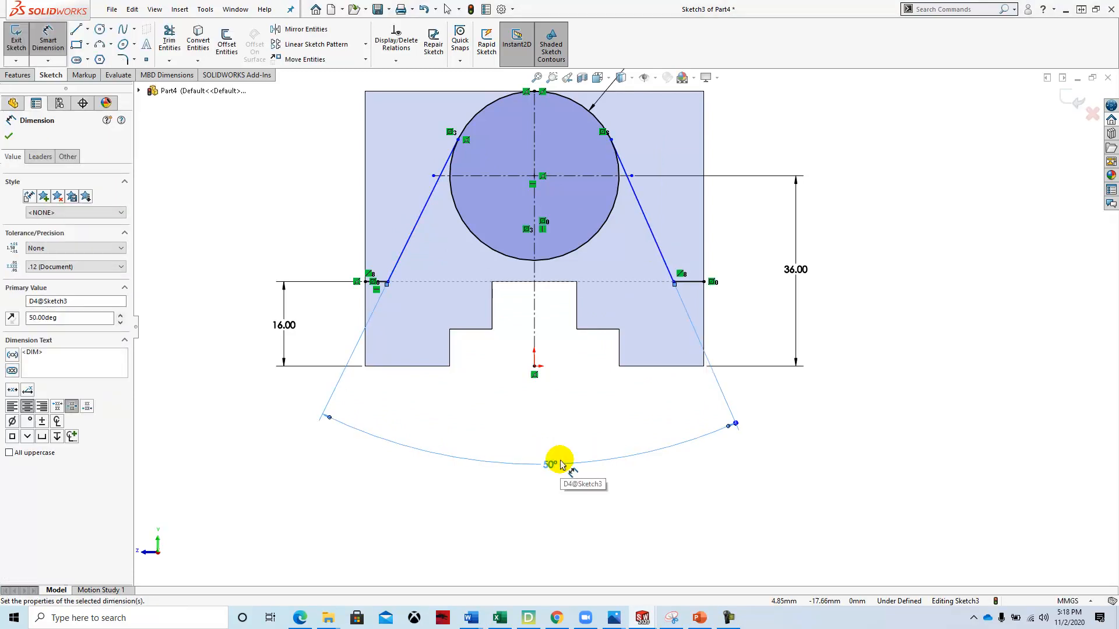
pyautogui.click(8, 136)
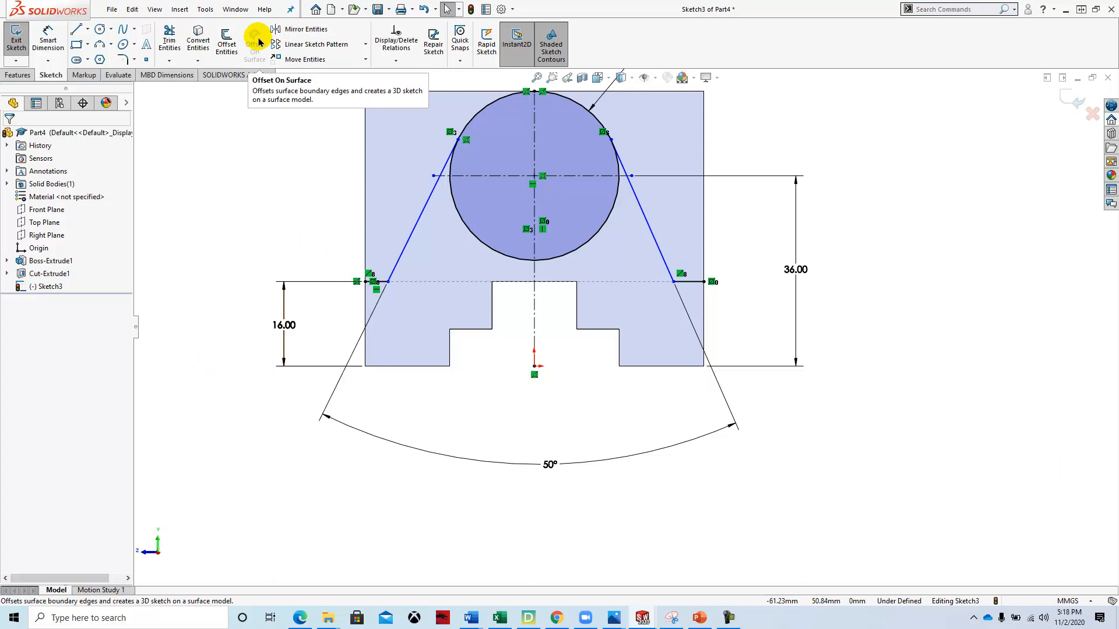
# - Trim away the circle's lower portion between the slanted lines and the right slanted line's excess upper end overlapping the arc
pyautogui.click(169, 39)
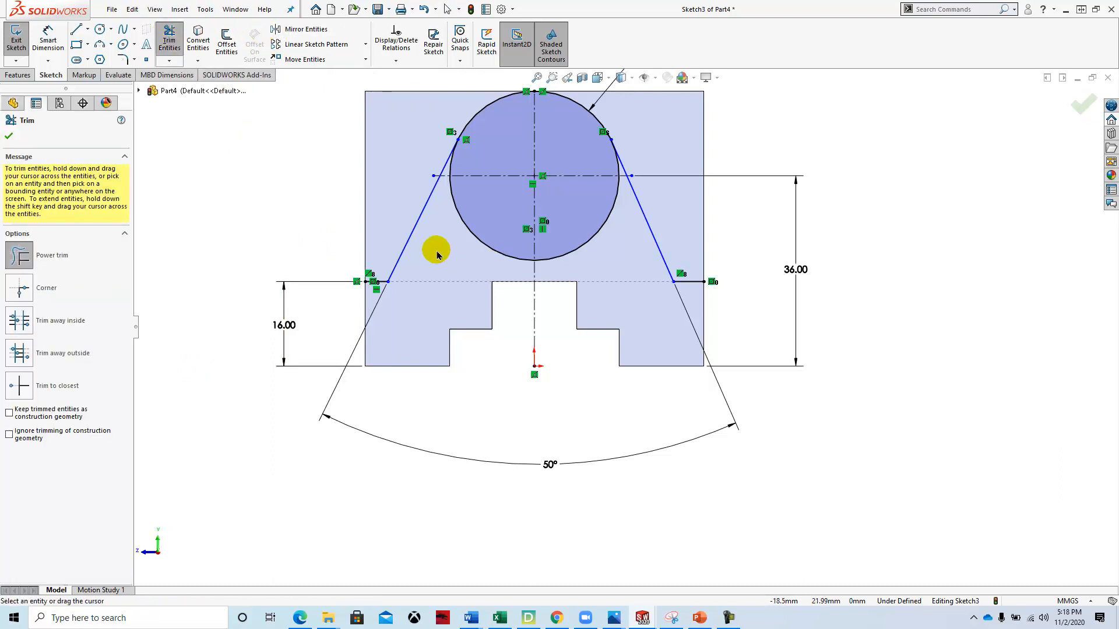
pyautogui.moveTo(454, 247)
pyautogui.mouseDown()
pyautogui.moveTo(487, 225)
pyautogui.moveTo(637, 245)
pyautogui.moveTo(602, 229)
pyautogui.moveTo(590, 194)
pyautogui.mouseUp()
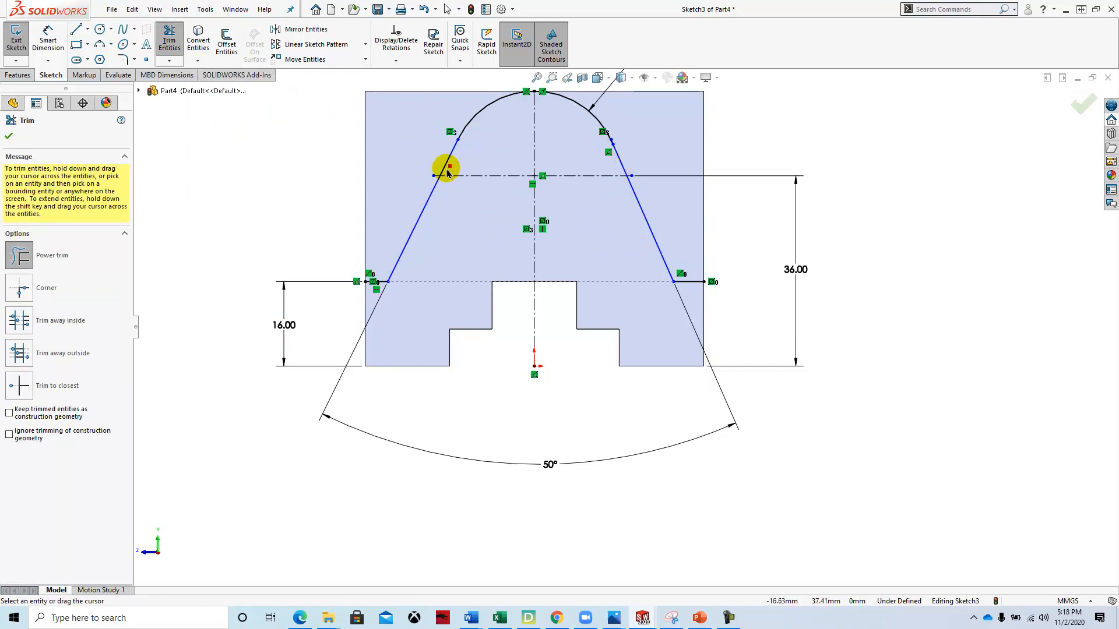
pyautogui.scroll(-5, 606, 143)
pyautogui.scroll(-4, 795, 257)
pyautogui.scroll(-1, 520, 336)
pyautogui.scroll(-1, 521, 337)
pyautogui.scroll(3, 517, 333)
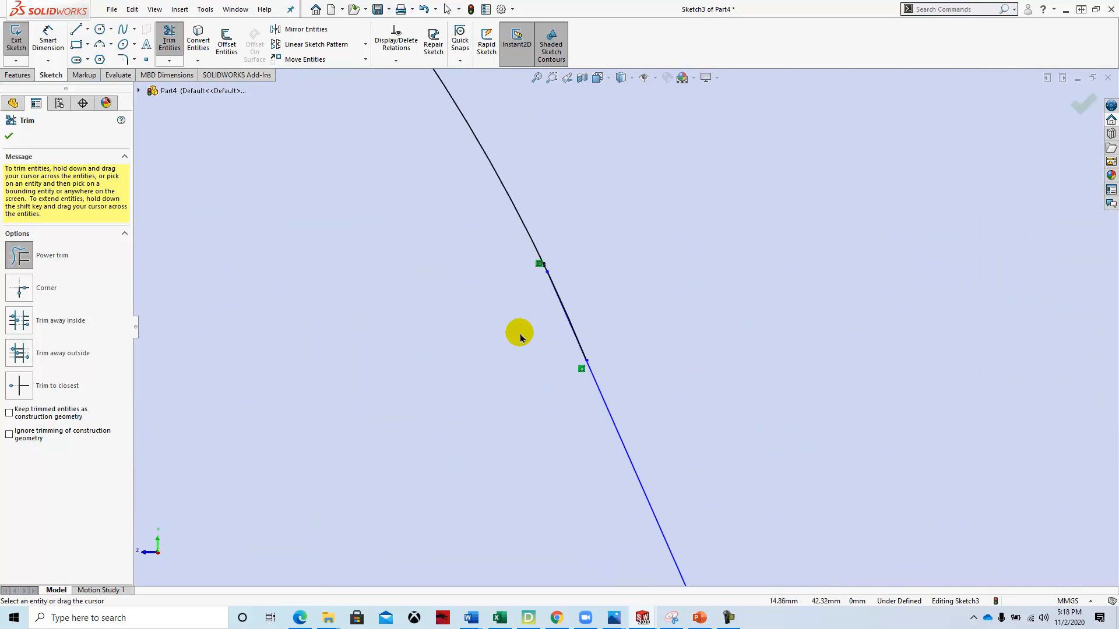
pyautogui.scroll(-3, 508, 292)
pyautogui.scroll(3, 670, 373)
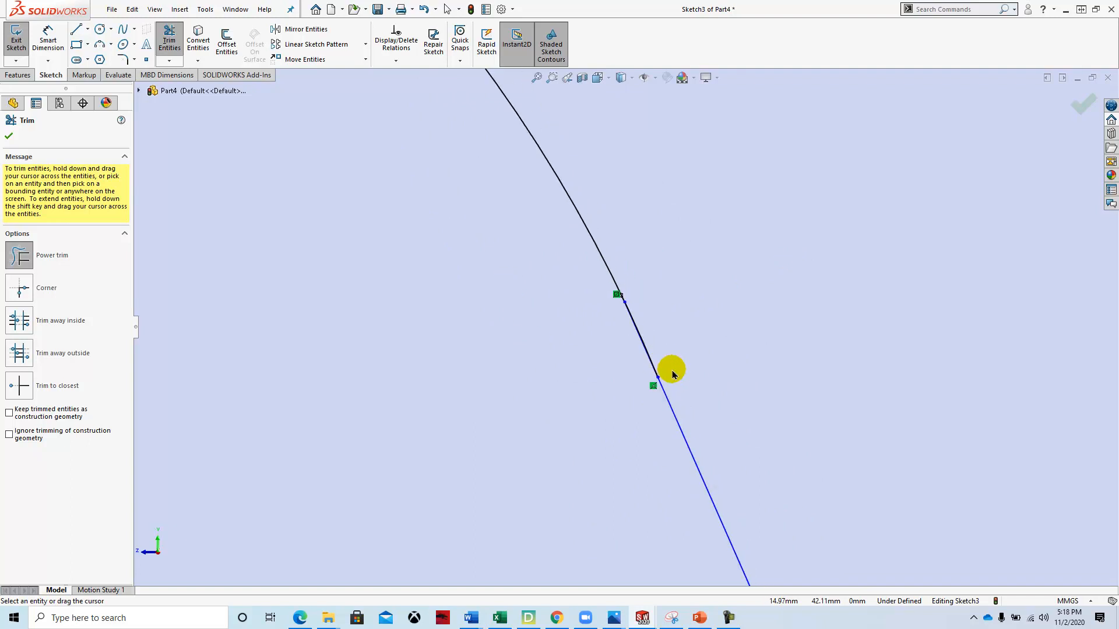
pyautogui.scroll(-4, 657, 365)
pyautogui.scroll(-1, 635, 346)
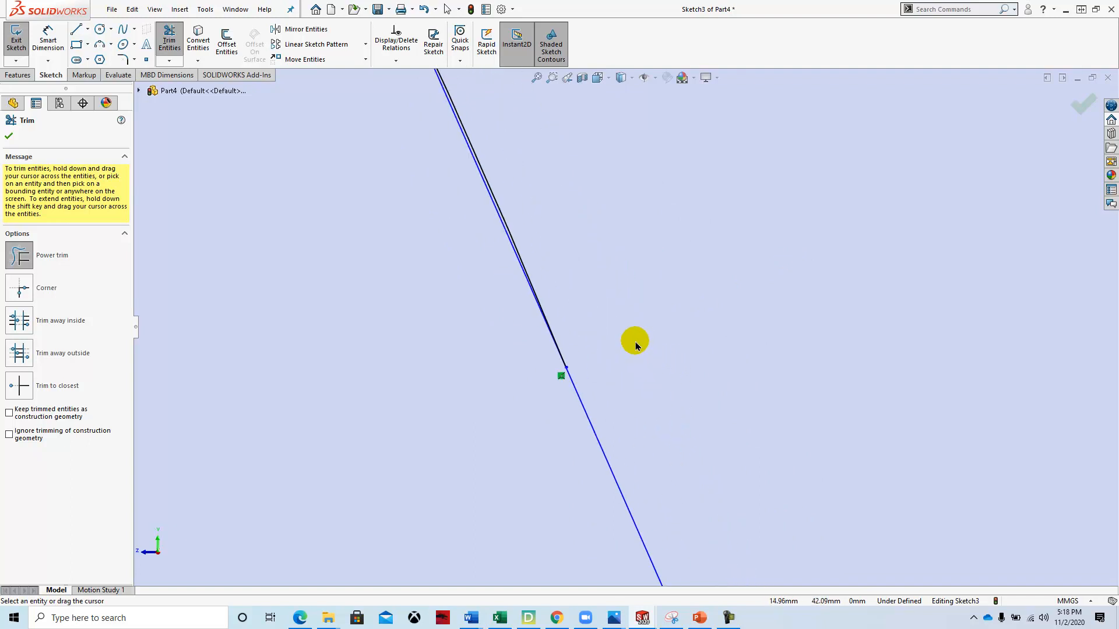
pyautogui.moveTo(455, 266); pyautogui.dragTo(519, 260)
# - Examine the junction between the arc and the left slanted line for leftover overlap
pyautogui.scroll(-4, 418, 351)
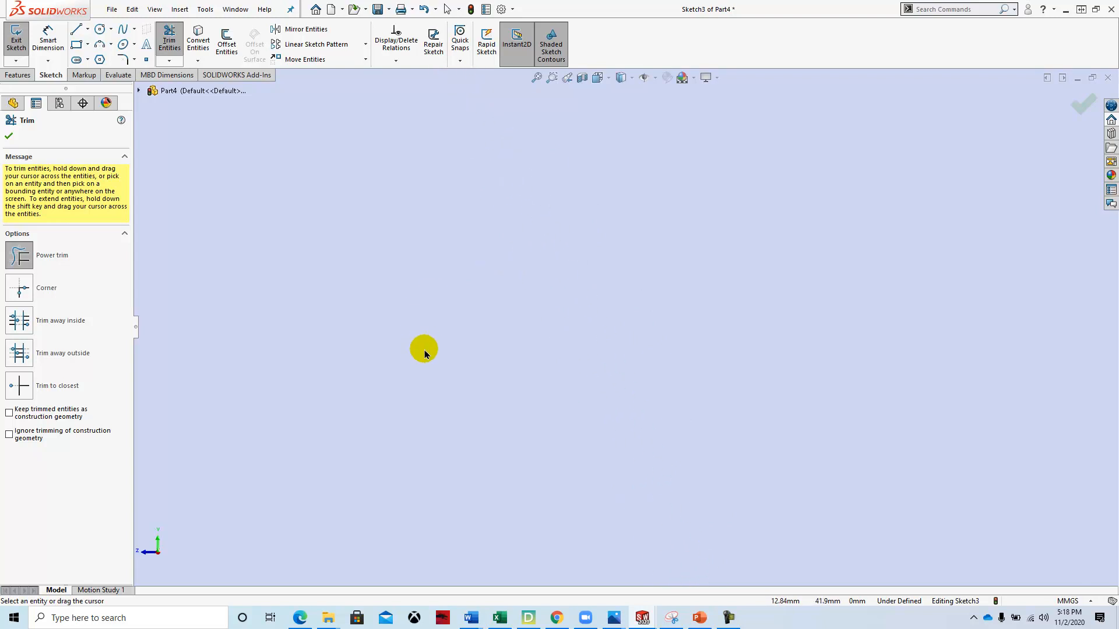
pyautogui.scroll(6, 424, 354)
pyautogui.scroll(-2, 378, 347)
pyautogui.scroll(-6, 569, 300)
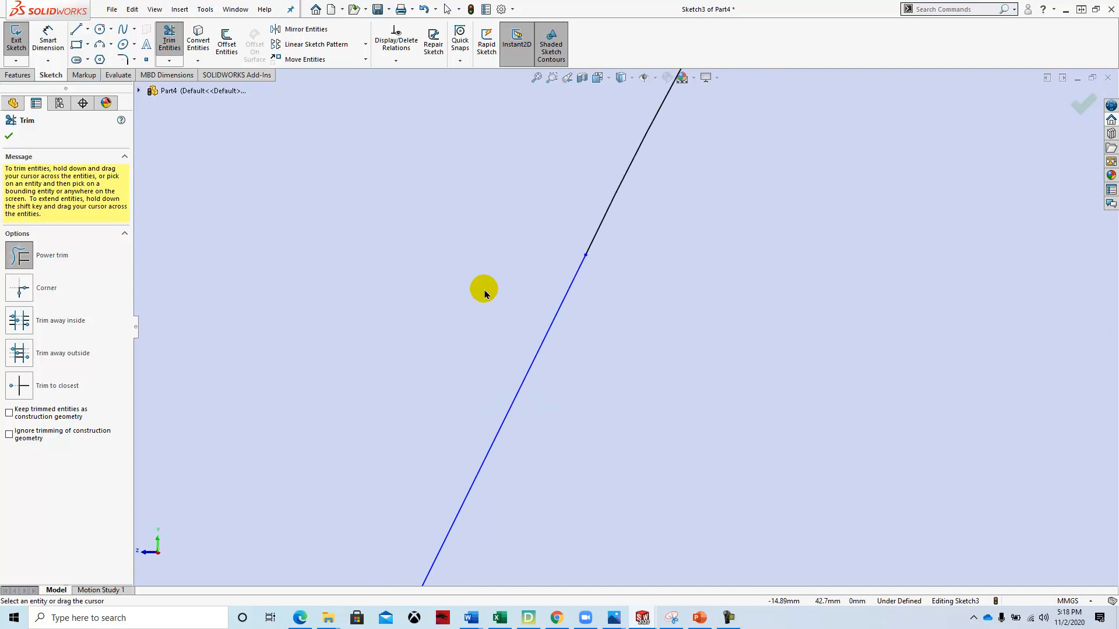
pyautogui.scroll(4, 734, 284)
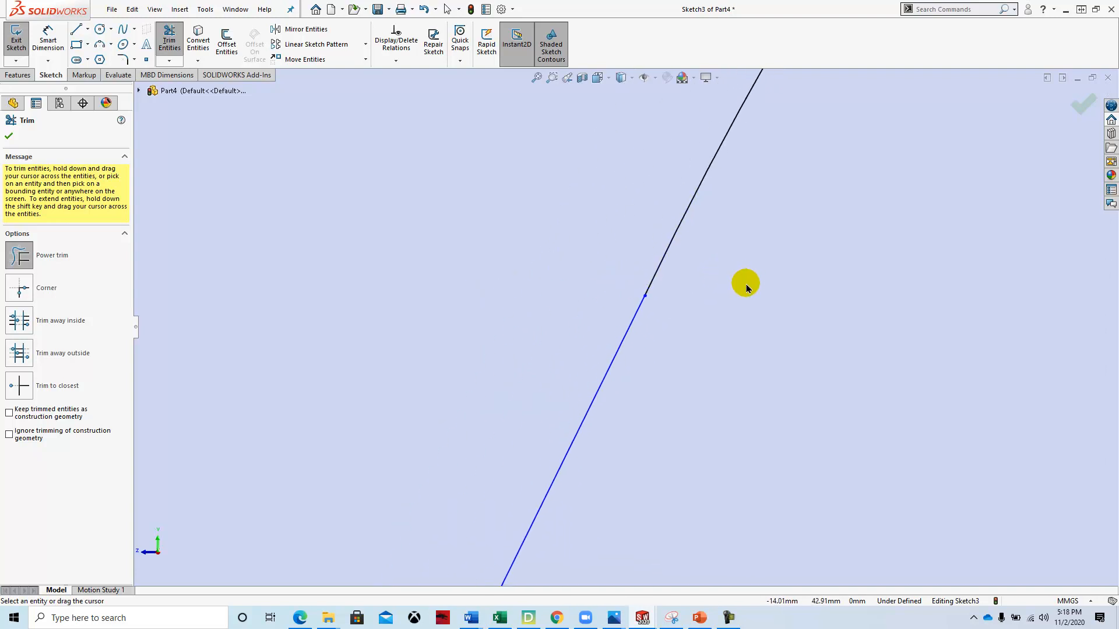
pyautogui.scroll(5, 761, 292)
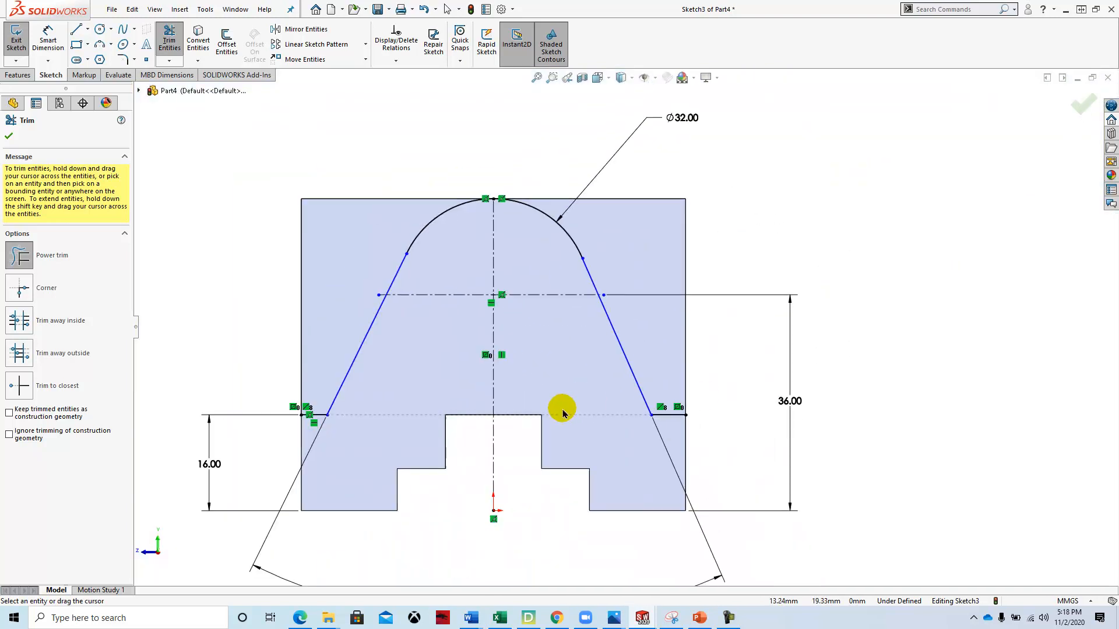
# - Add a Tangent relation between the arc and the right slanted line
pyautogui.scroll(-2, 563, 414)
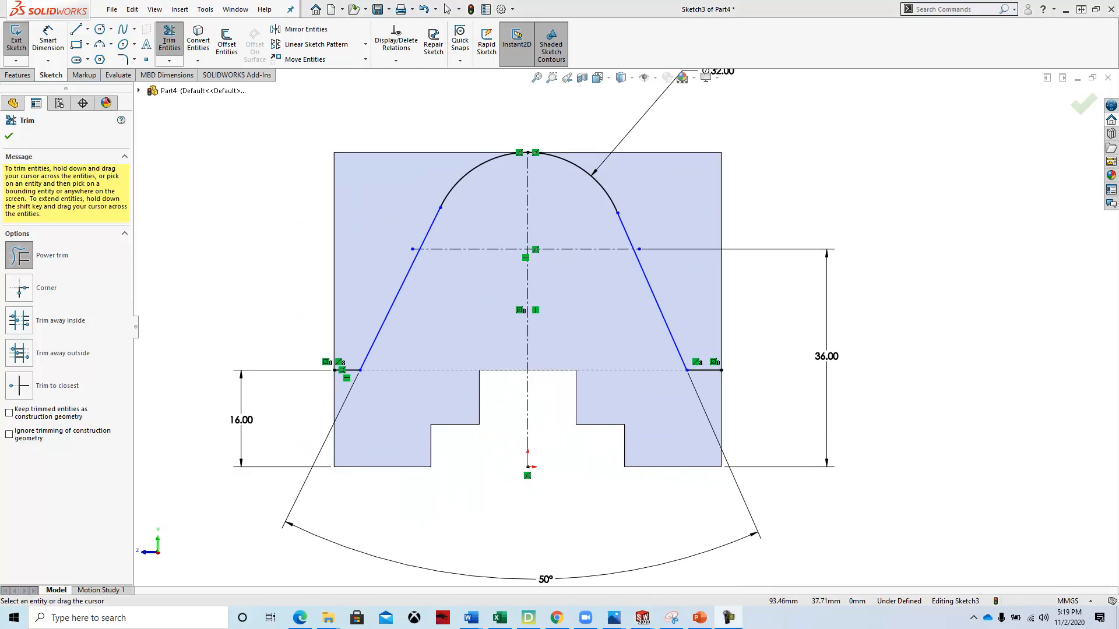
pyautogui.click(395, 61)
pyautogui.click(411, 89)
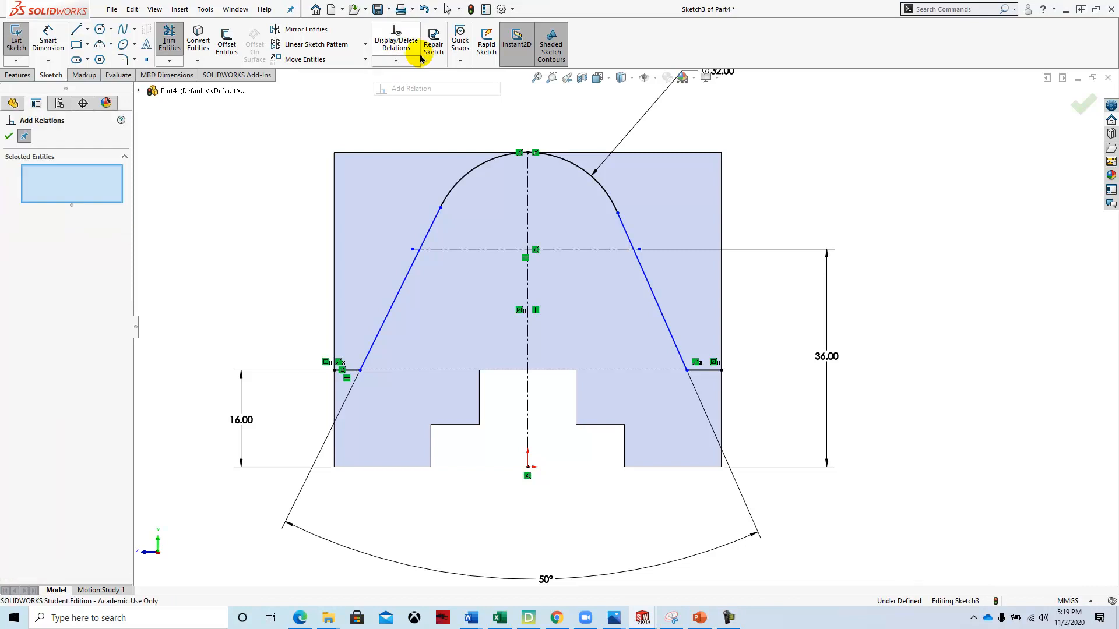
pyautogui.click(622, 231)
pyautogui.click(607, 195)
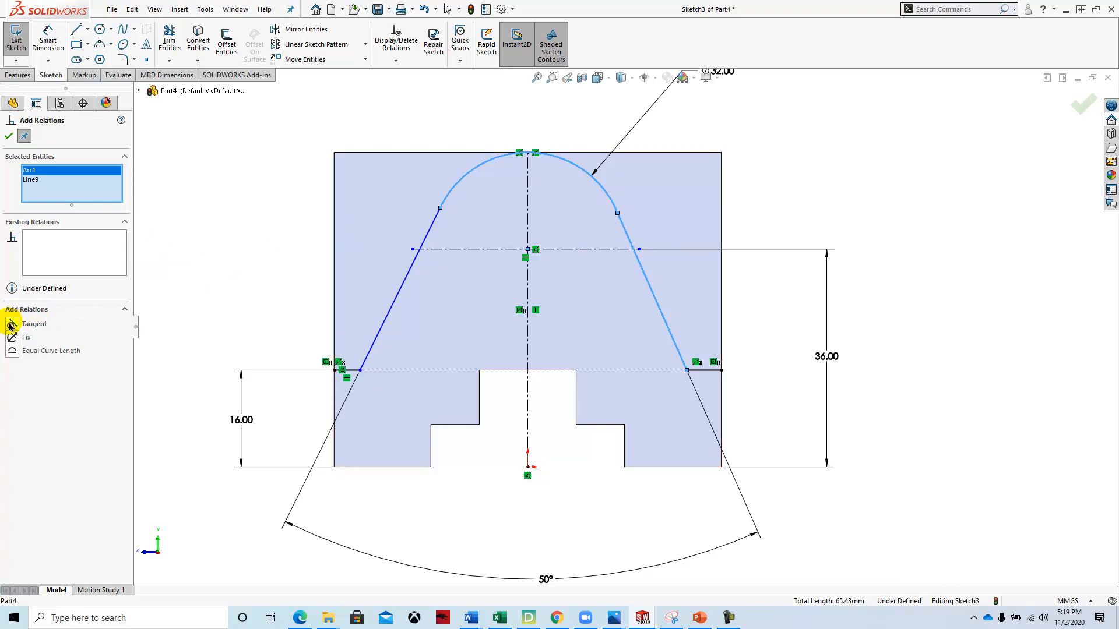
pyautogui.click(9, 138)
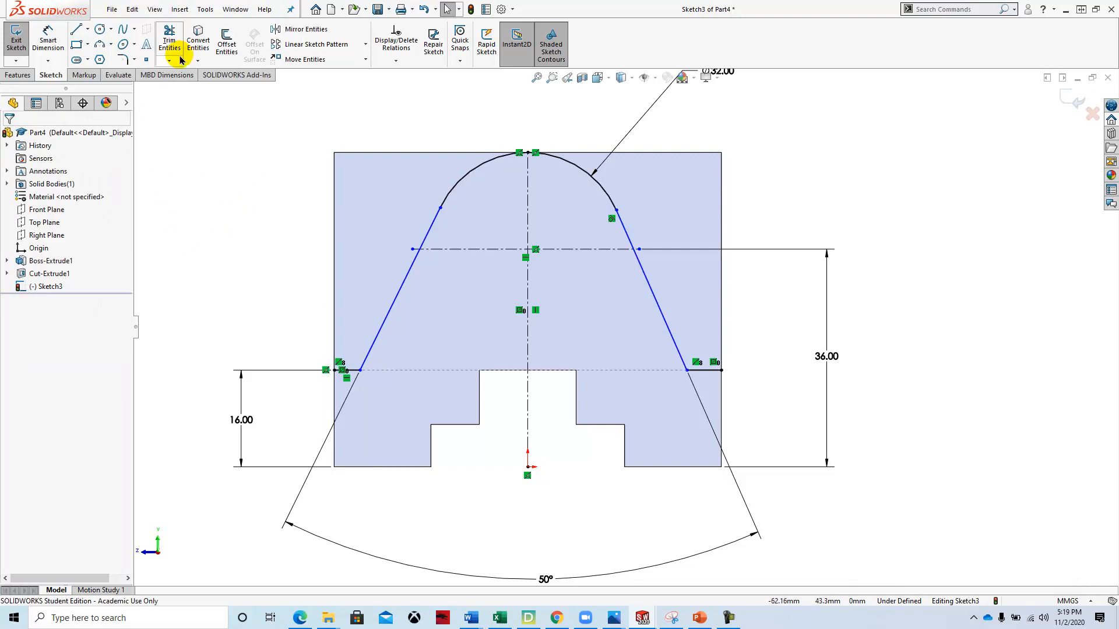
# - Add a Tangent relation between the arc and the left slanted line
pyautogui.click(432, 228)
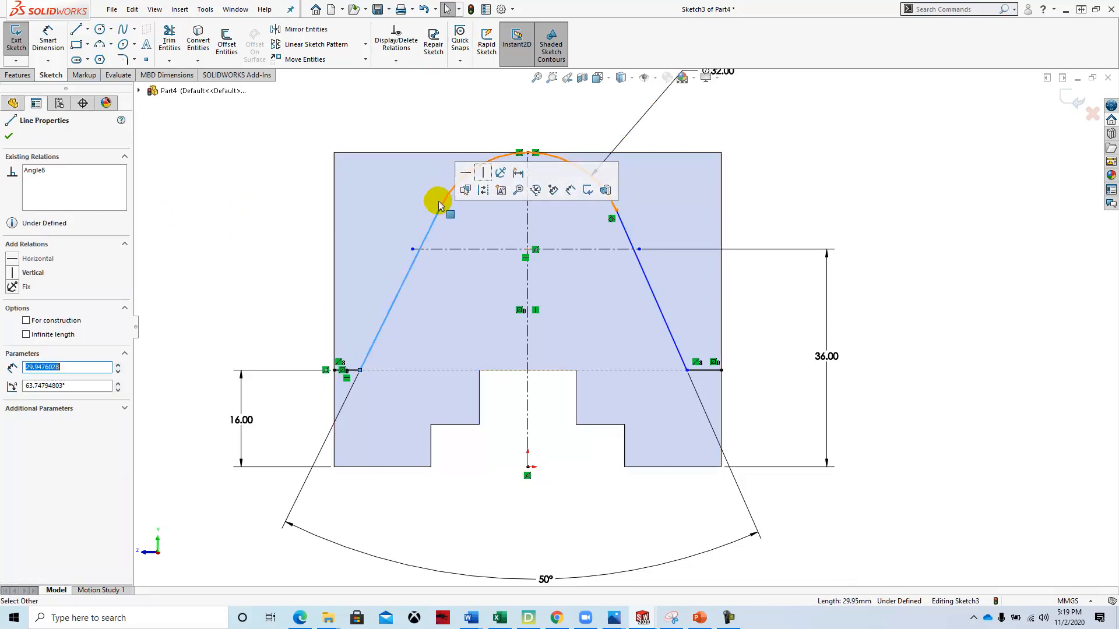
pyautogui.keyDown('ctrl'); pyautogui.click(447, 195); pyautogui.keyUp('ctrl')
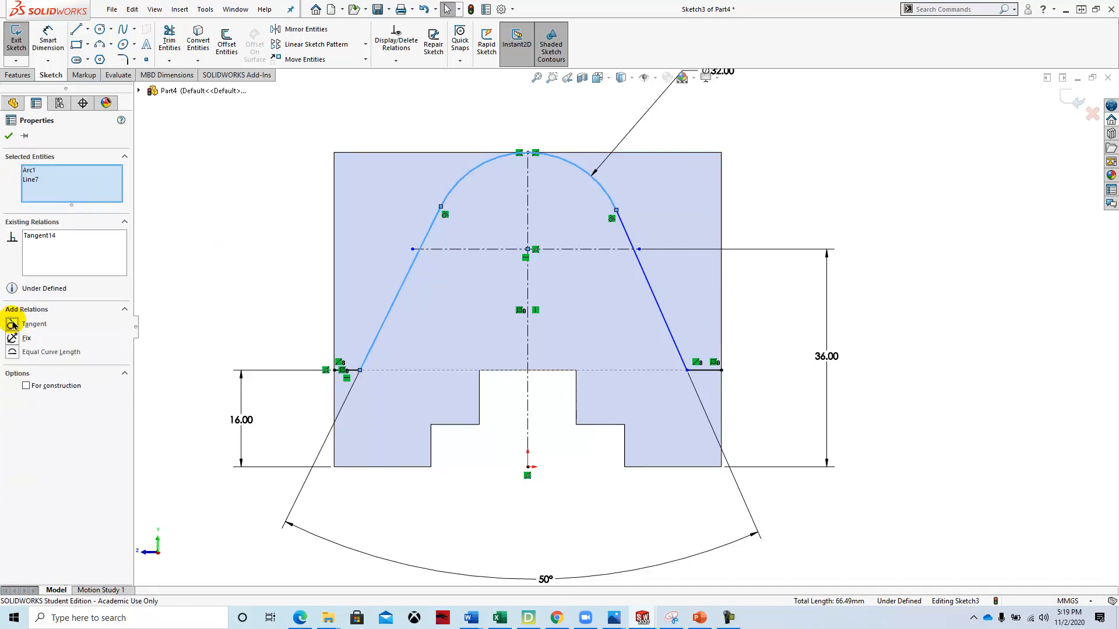
pyautogui.click(9, 137)
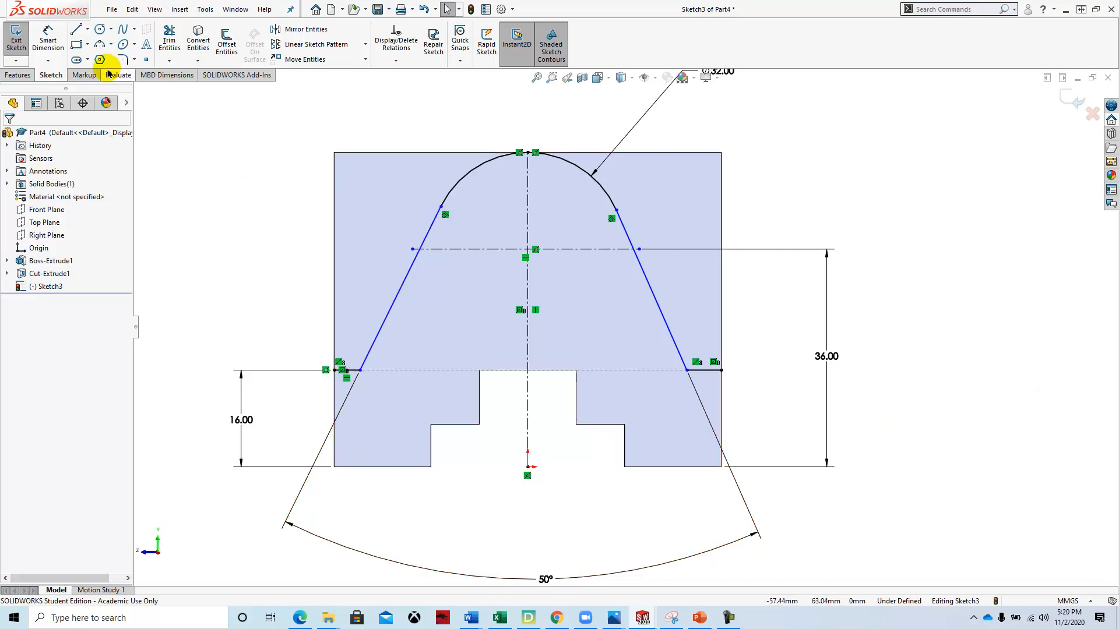
# - Fillet both lower corners between the slanted lines and the short horizontal lines with a 3 mm sketch fillet
pyautogui.click(124, 59)
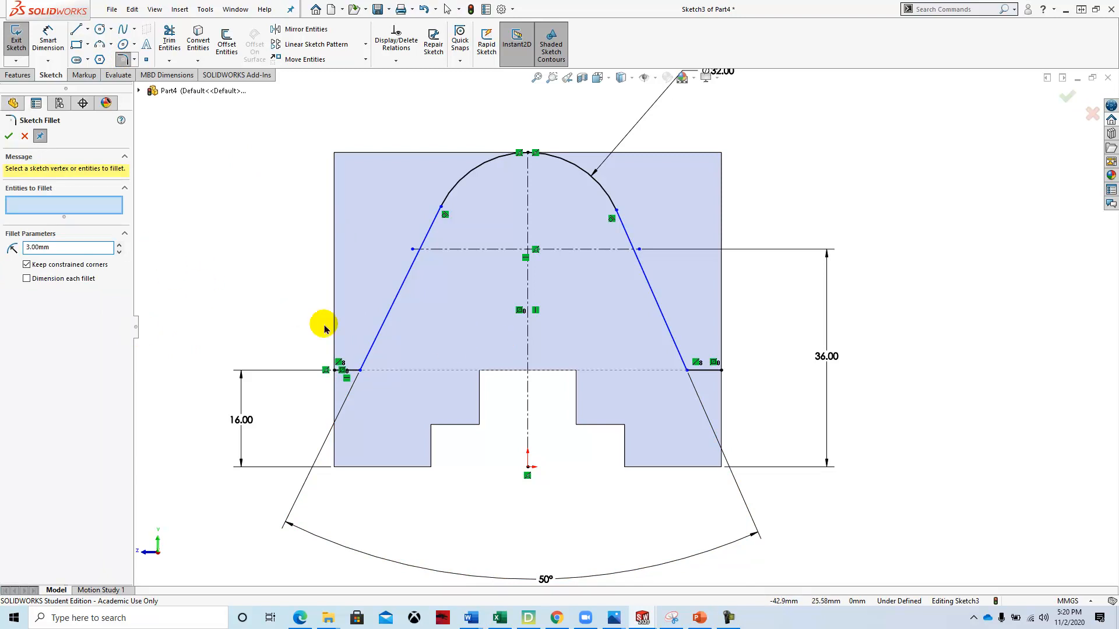
pyautogui.click(368, 354)
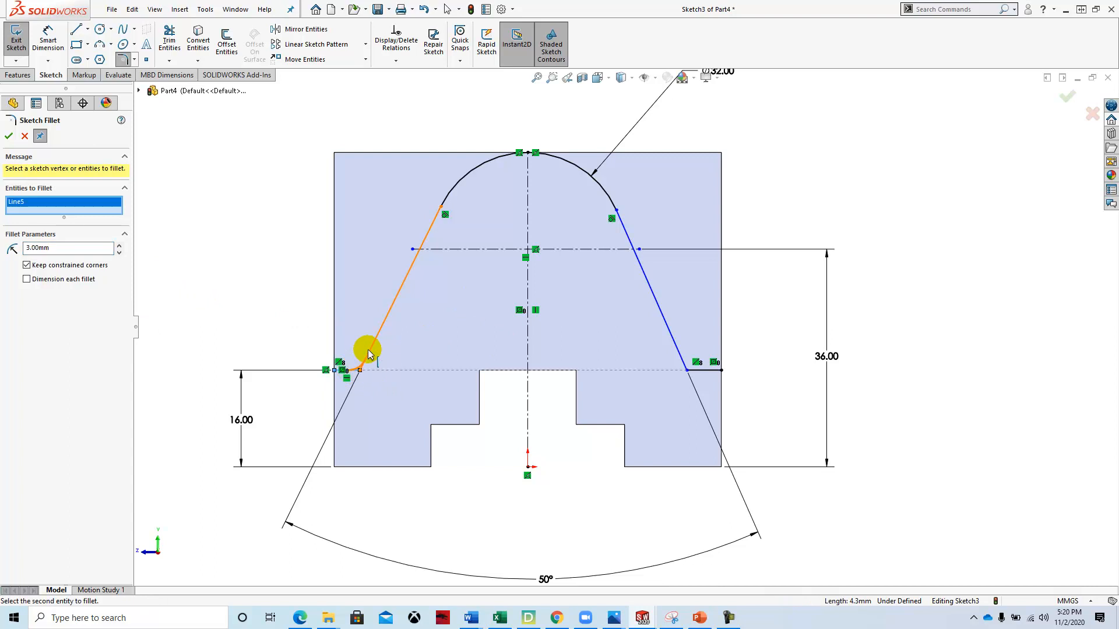
pyautogui.click(682, 356)
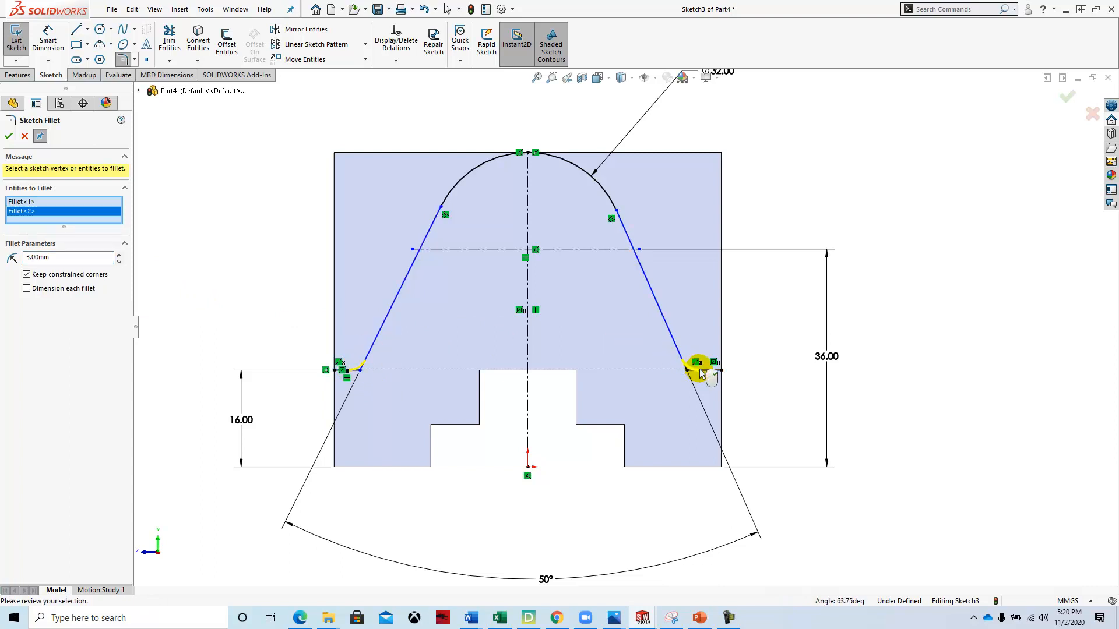
pyautogui.rightClick(701, 374)
pyautogui.click(9, 137)
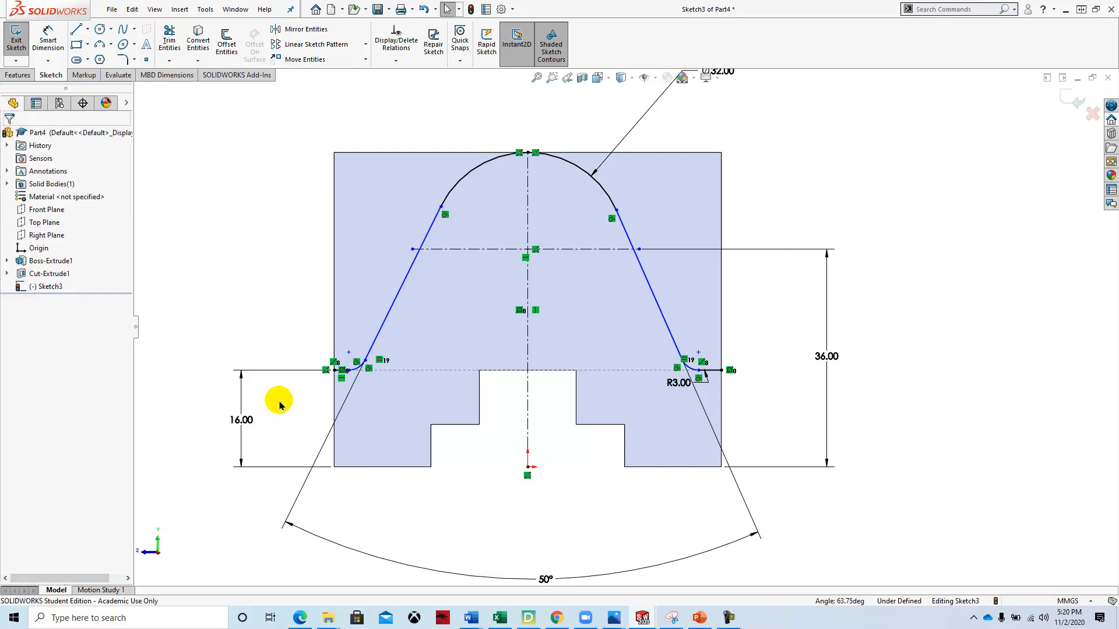
# - Run Fully Define Sketch on the left slanted line as the selected entity, calculating its missing relations and dimensions
pyautogui.scroll(1, 369, 299)
pyautogui.scroll(-3, 514, 324)
pyautogui.scroll(1, 826, 369)
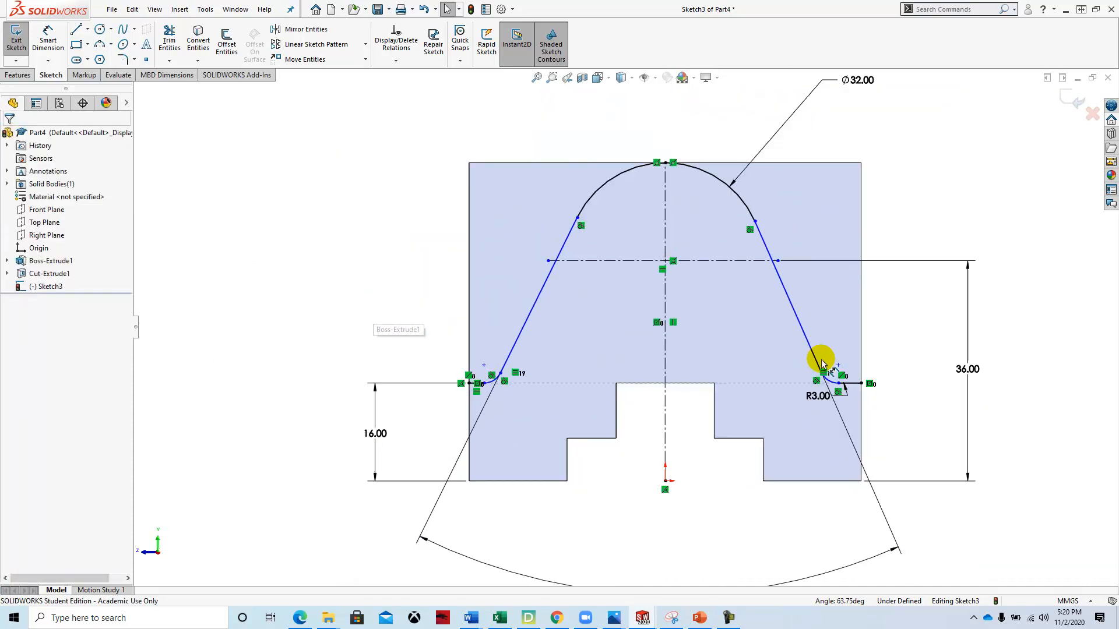
pyautogui.scroll(-1, 822, 365)
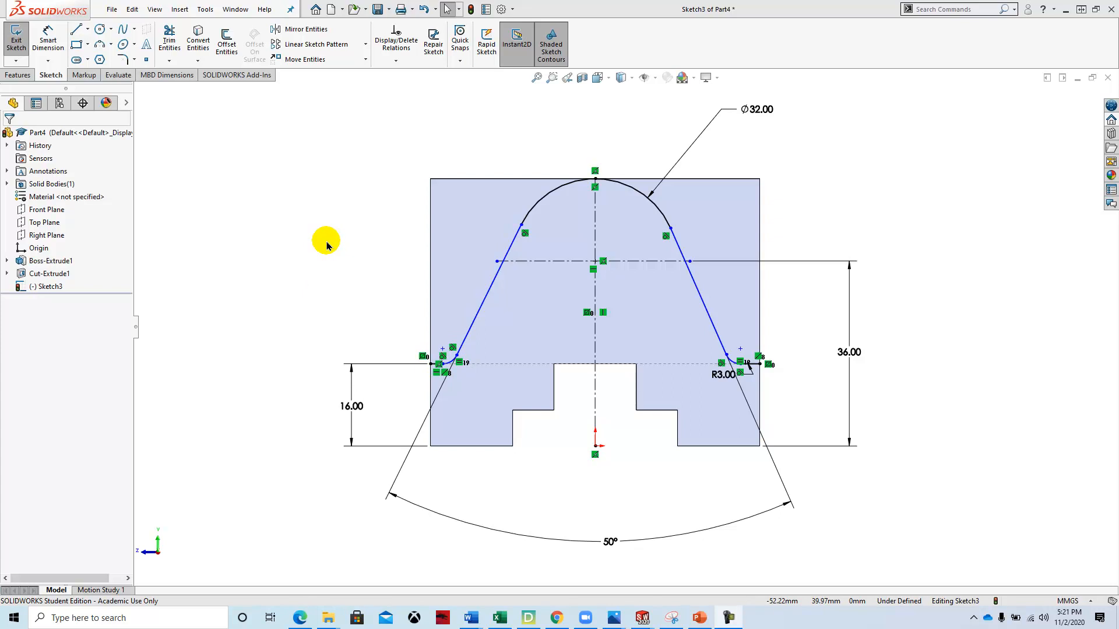
pyautogui.rightClick(287, 249)
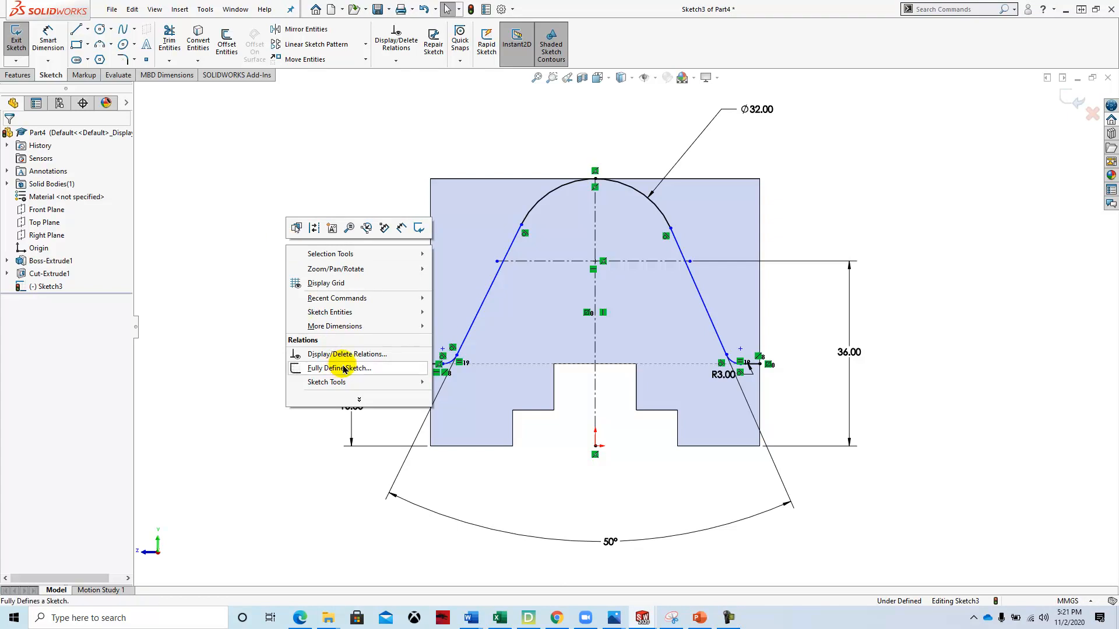
pyautogui.click(343, 368)
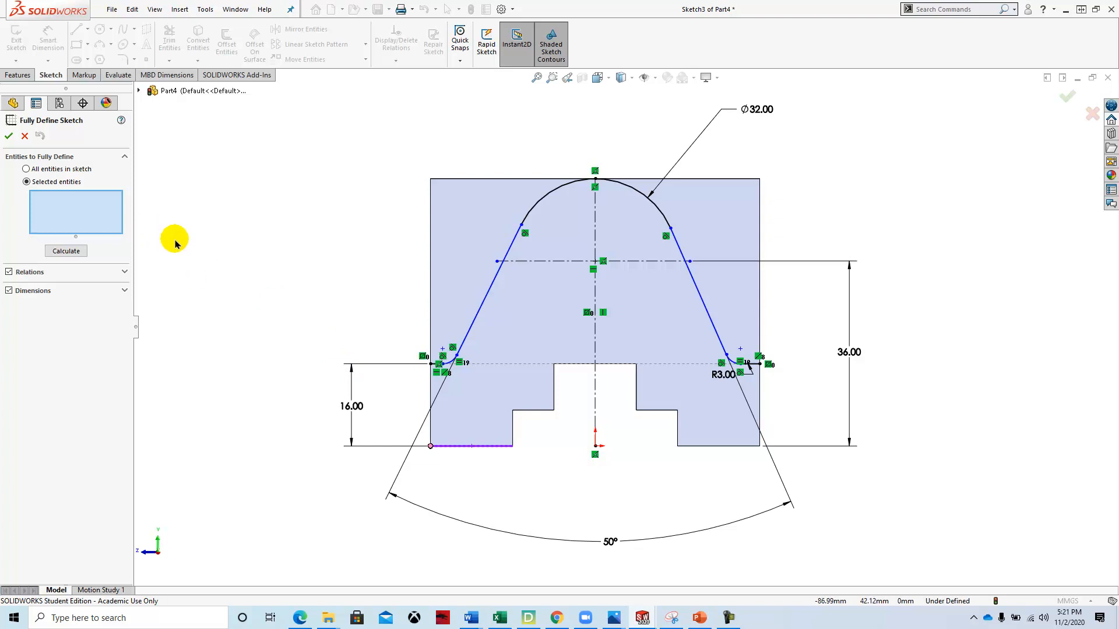
pyautogui.click(478, 316)
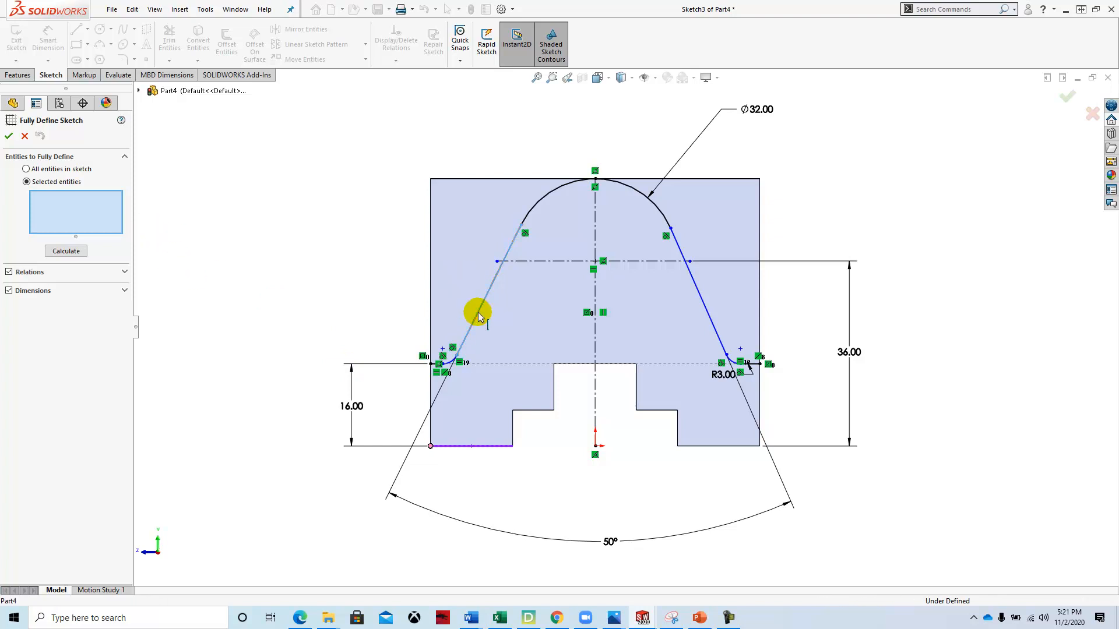
pyautogui.click(62, 252)
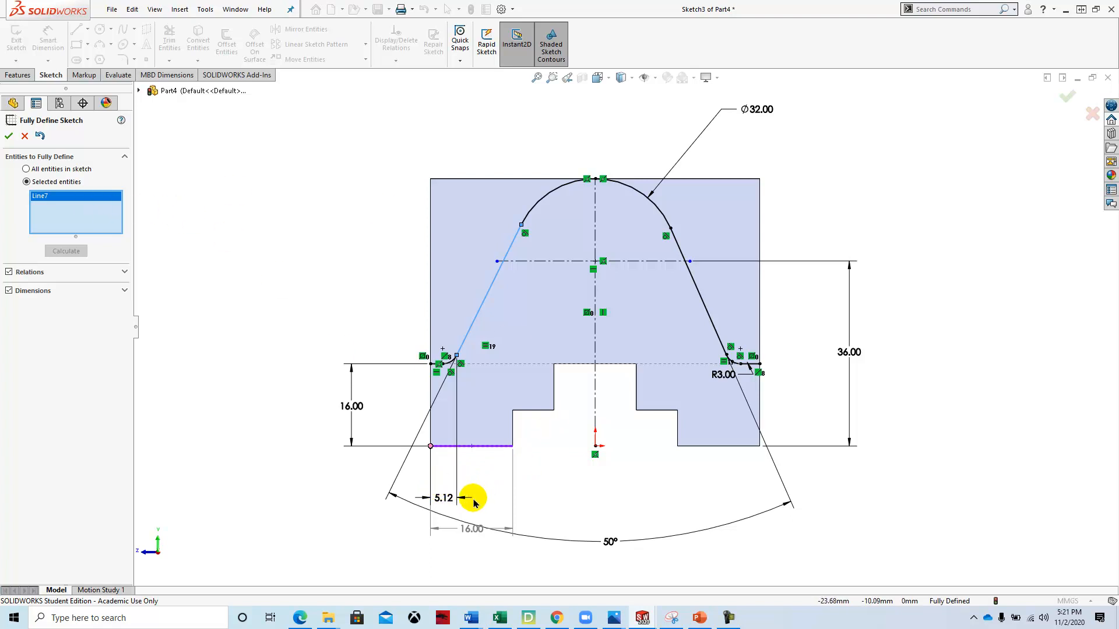
pyautogui.click(9, 137)
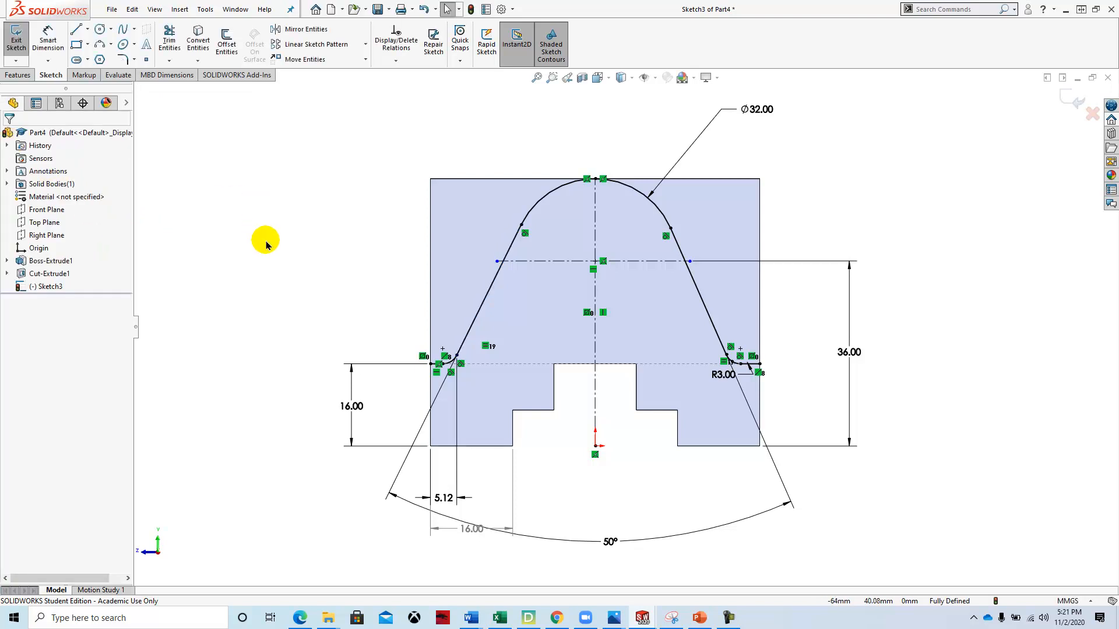
# - Close the regions outside the profile with lines along the end face's left, top and right edges between the short horizontals' outer ends
pyautogui.click(75, 29)
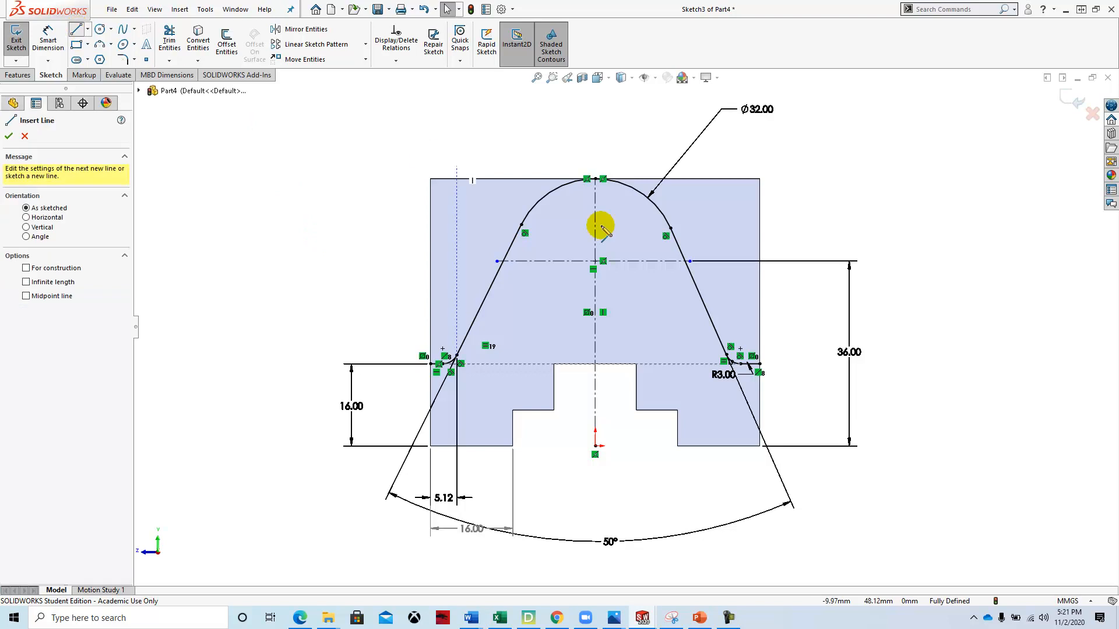
pyautogui.click(431, 365)
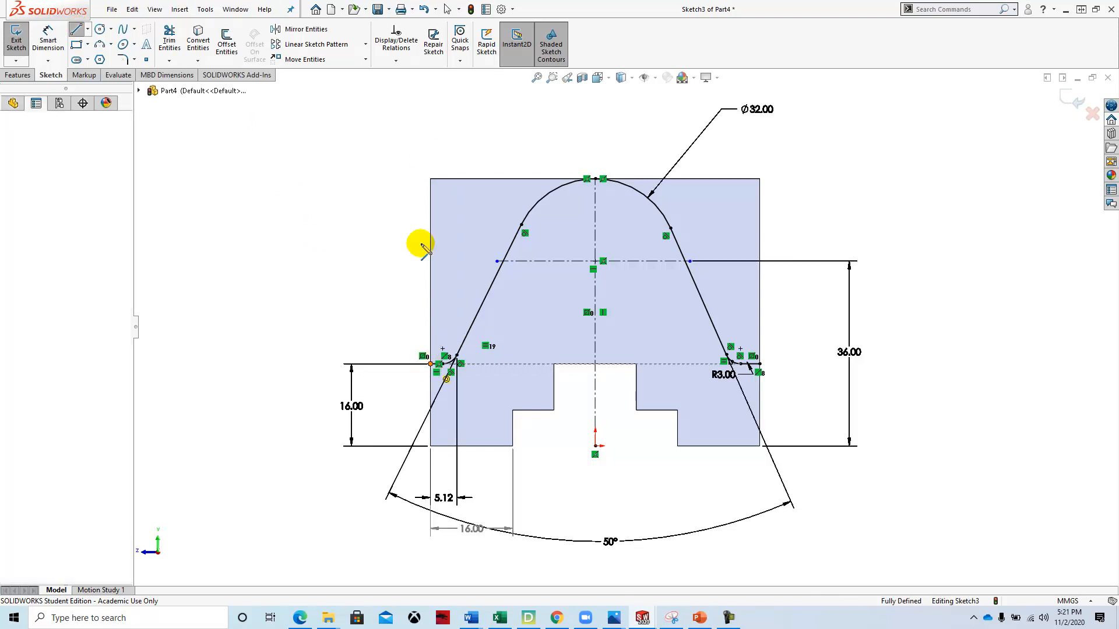
pyautogui.click(430, 179)
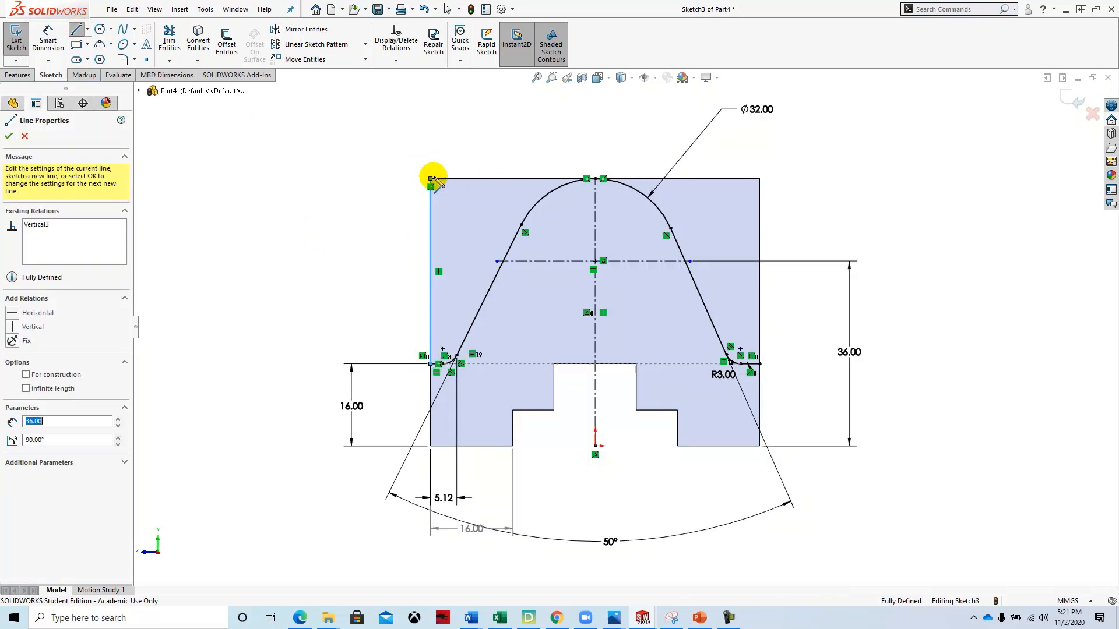
pyautogui.click(759, 179)
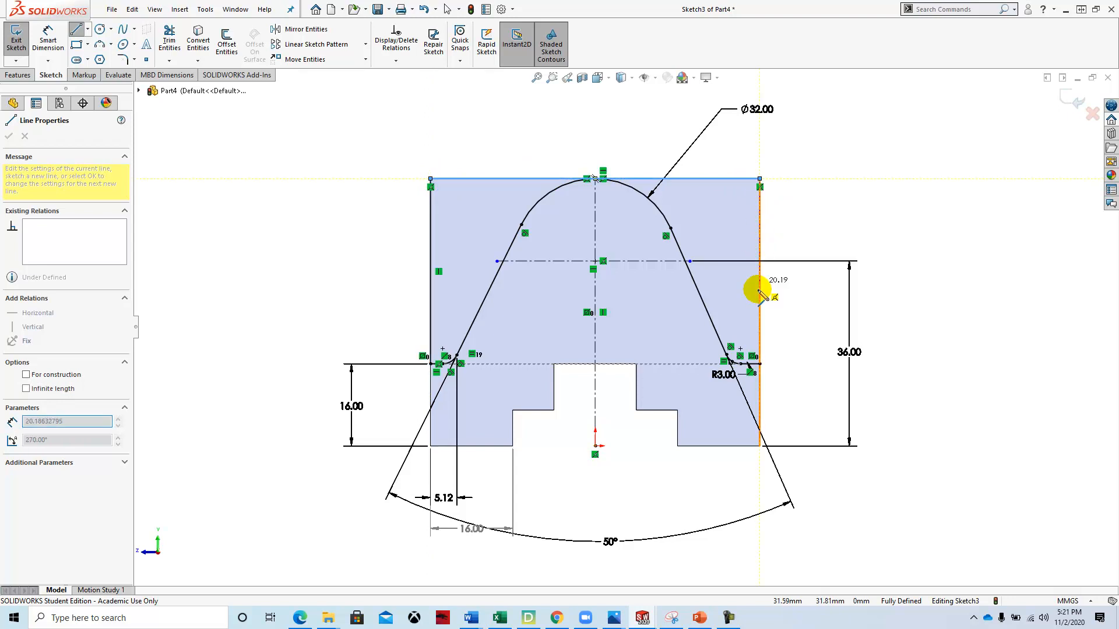
pyautogui.doubleClick(760, 364)
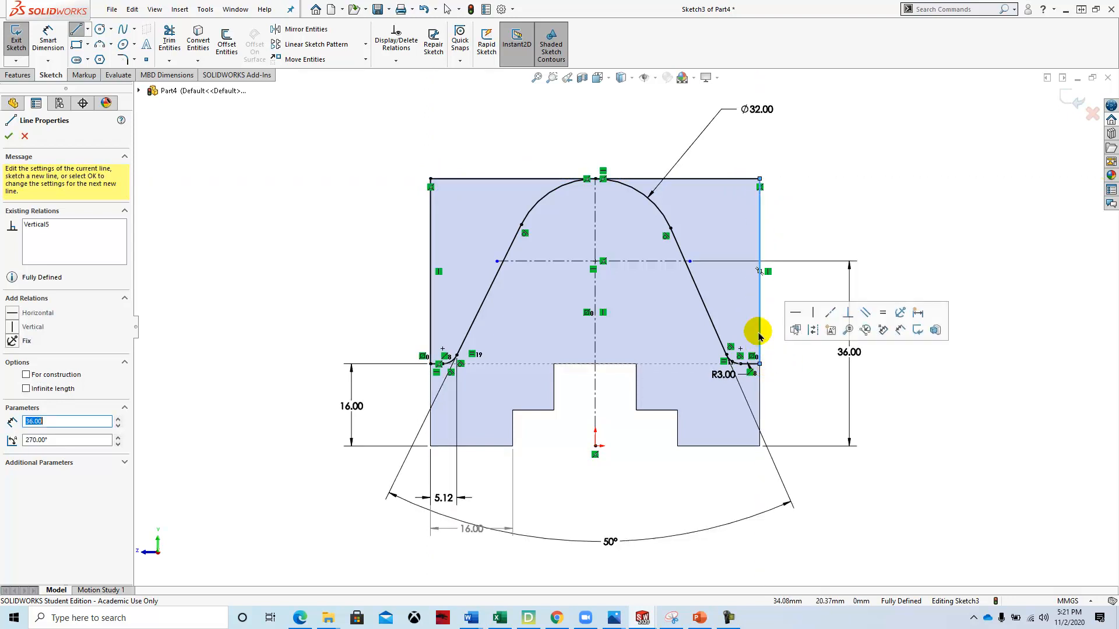
pyautogui.click(8, 138)
pyautogui.moveTo(344, 270)
pyautogui.mouseDown(button='middle')
pyautogui.moveTo(333, 257)
pyautogui.moveTo(350, 279)
pyautogui.moveTo(392, 265)
pyautogui.mouseUp(button='middle')
pyautogui.moveTo(958, 200)
pyautogui.mouseDown()
pyautogui.moveTo(892, 130)
pyautogui.moveTo(914, 163)
pyautogui.mouseUp()
pyautogui.press('Escape')
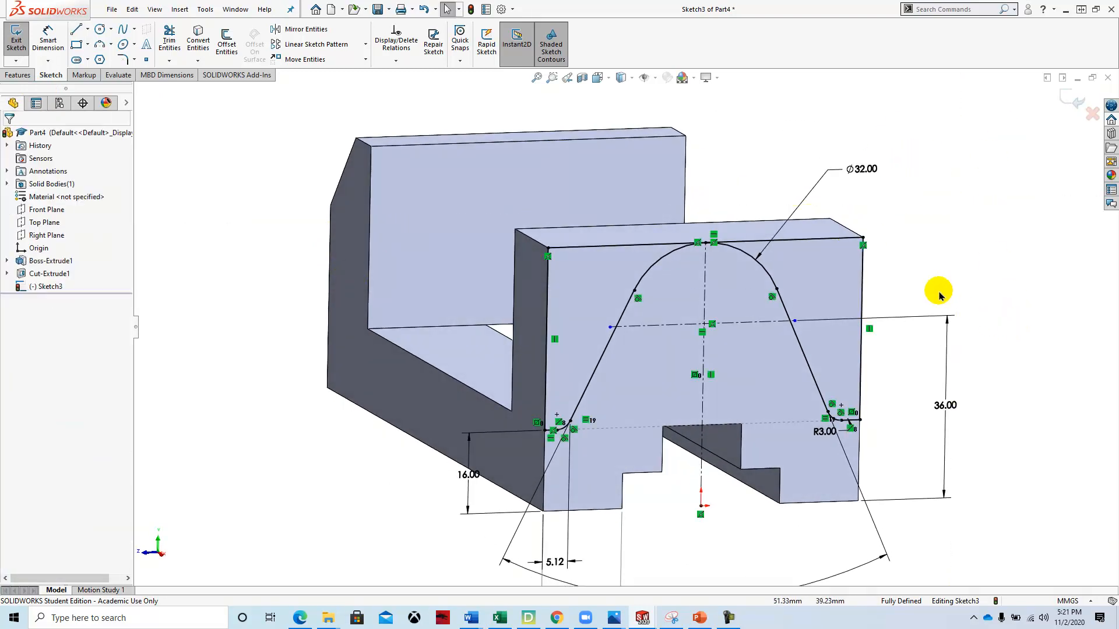
# - Extrude-cut the two sketch regions on either side of the rounded profile with the Up To Next end condition
pyautogui.moveTo(432, 270); pyautogui.dragTo(648, 307, button='middle')
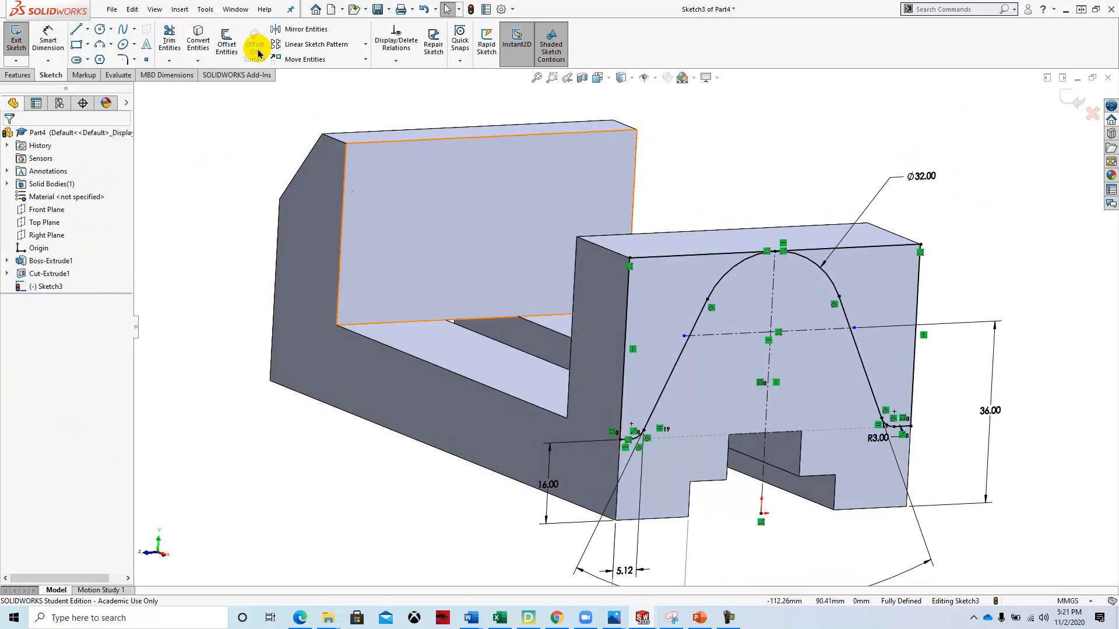
pyautogui.click(18, 75)
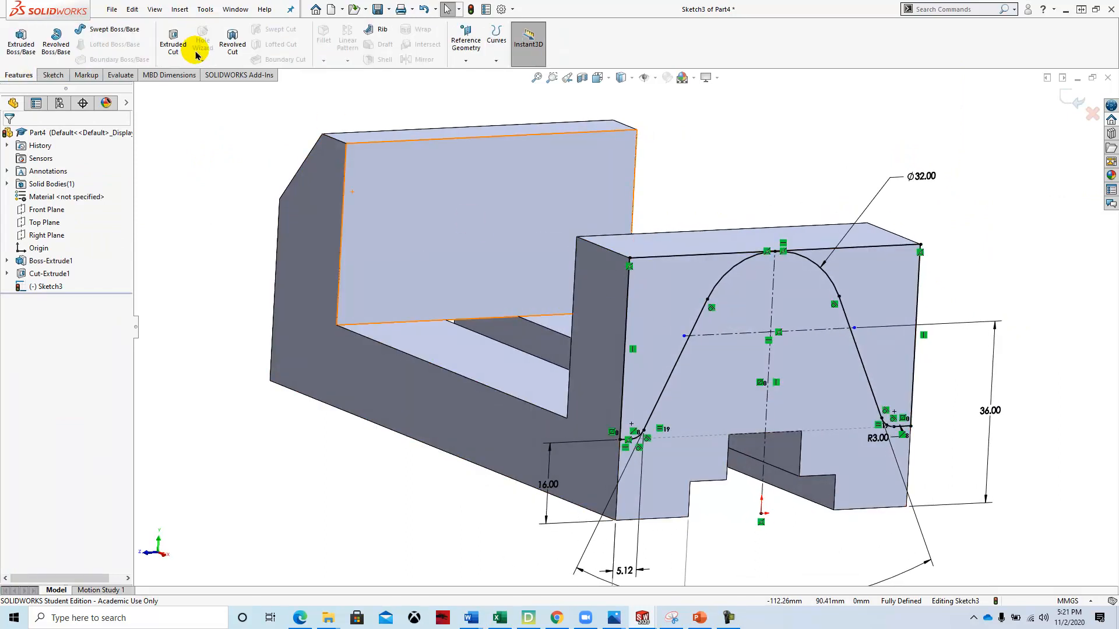
pyautogui.click(167, 47)
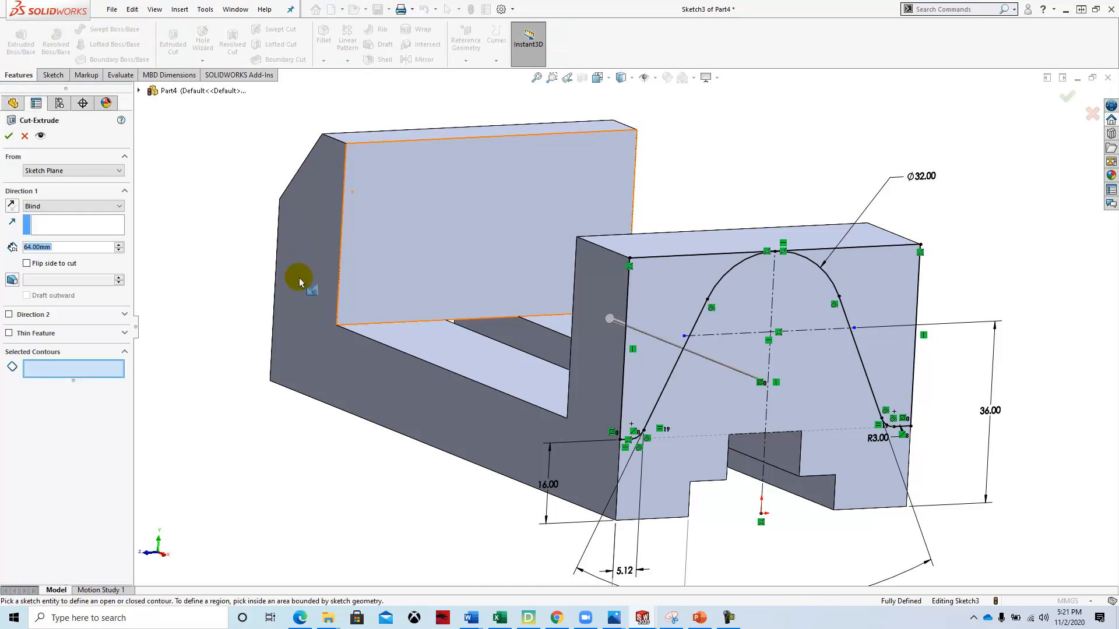
pyautogui.moveTo(324, 386)
pyautogui.mouseDown(button='middle')
pyautogui.moveTo(382, 400)
pyautogui.moveTo(326, 383)
pyautogui.mouseUp(button='middle')
pyautogui.click(91, 371)
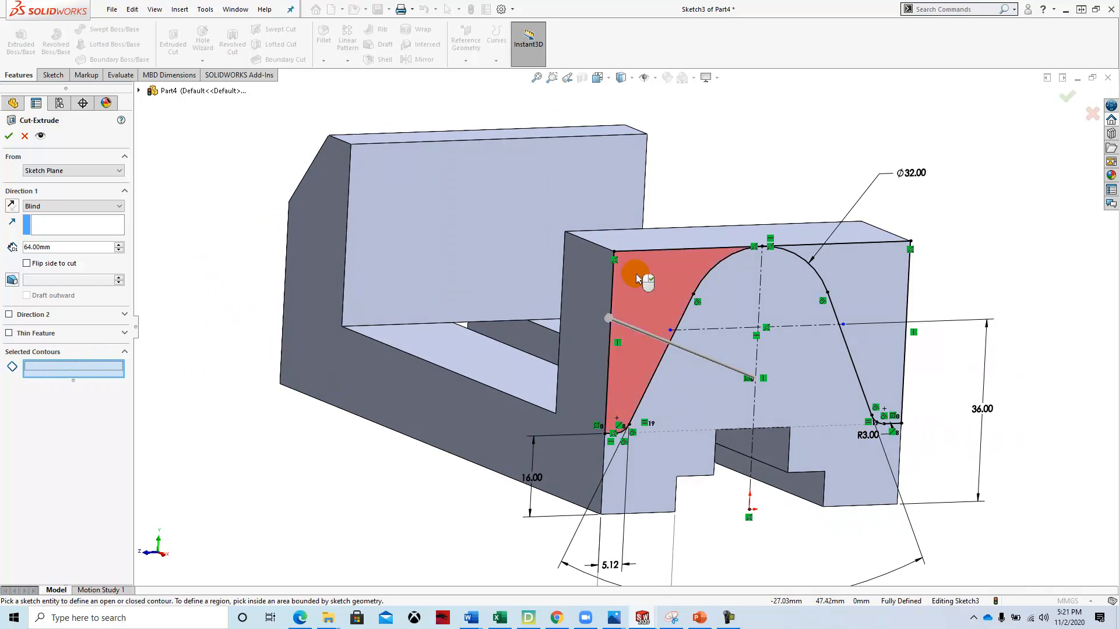
pyautogui.click(664, 280)
pyautogui.click(855, 269)
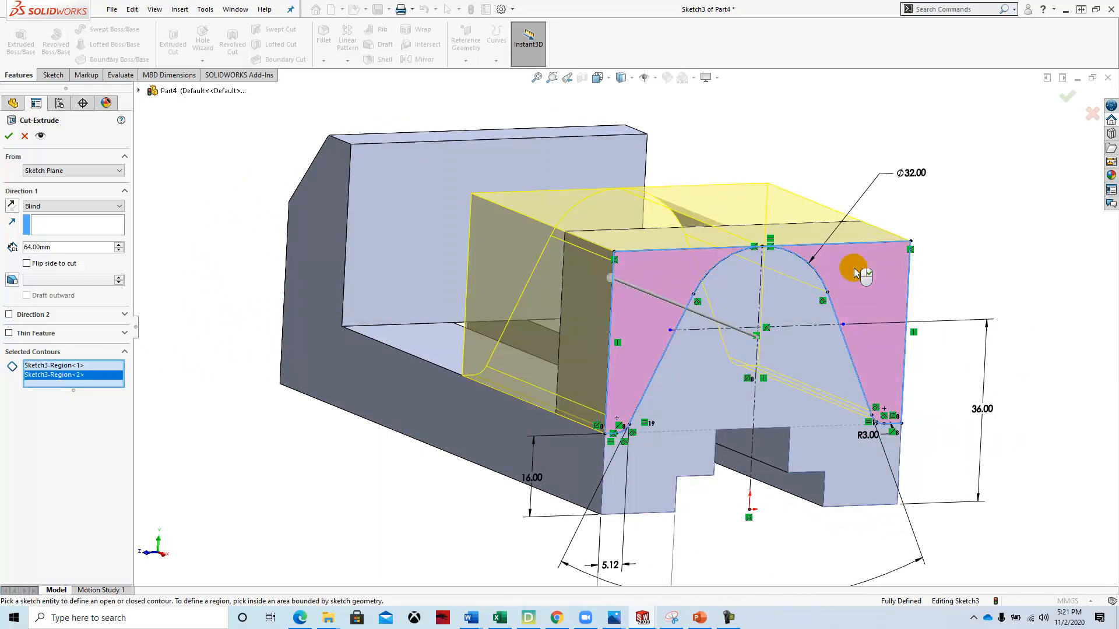
pyautogui.click(109, 206)
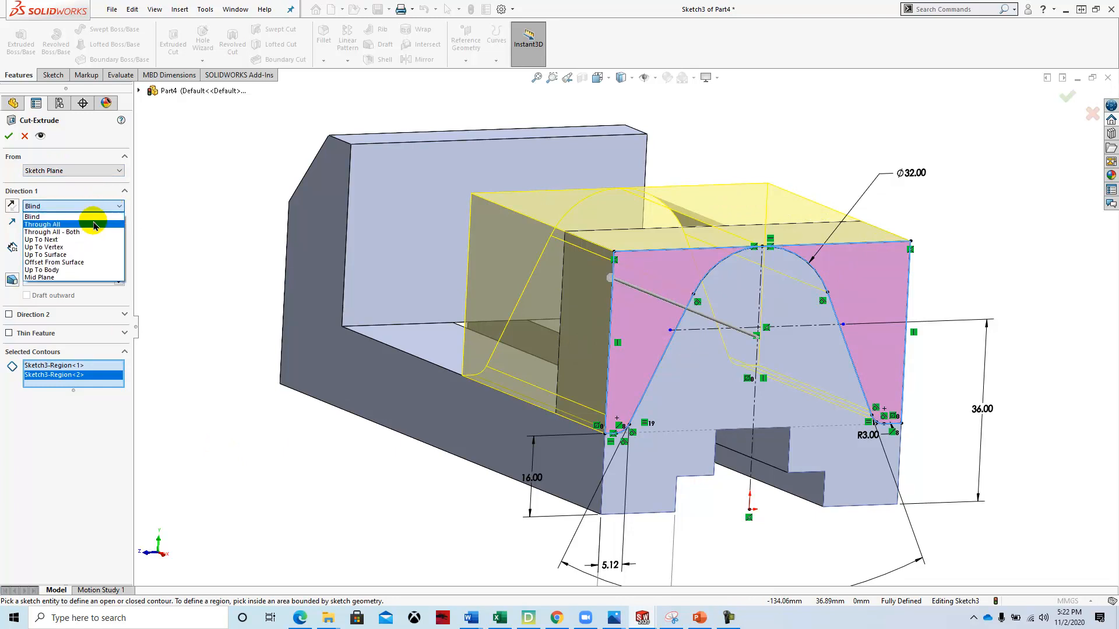
pyautogui.click(55, 239)
pyautogui.moveTo(182, 225); pyautogui.dragTo(244, 244, button='middle')
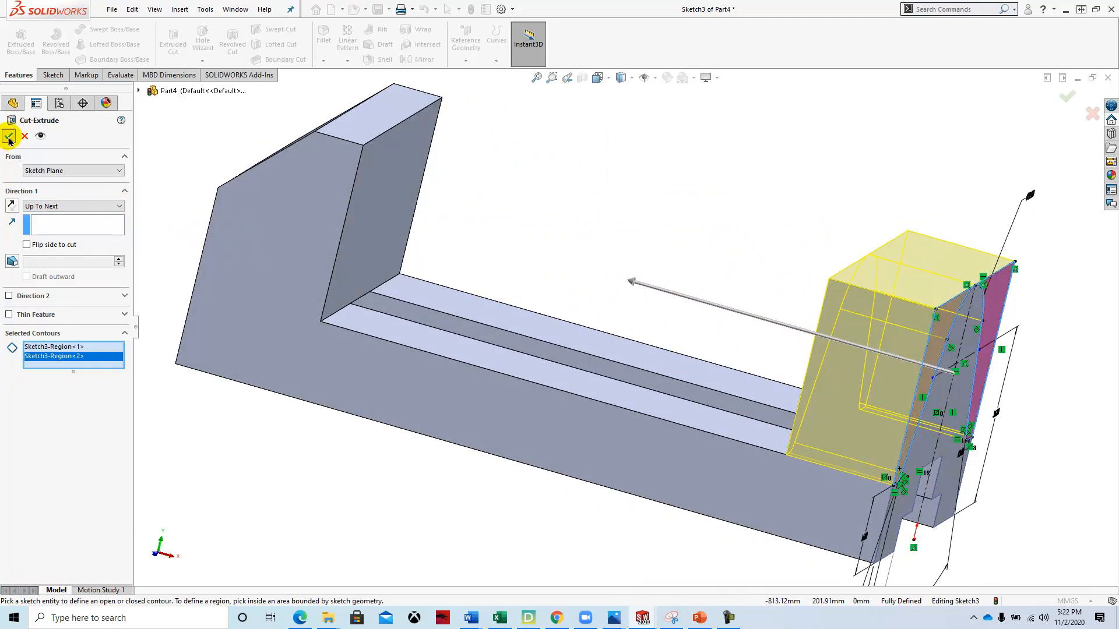
pyautogui.click(9, 139)
# - Sketch a circle about 14.8 mm in diameter on the rounded upright's end face, centred 36 mm directly above the origin
pyautogui.moveTo(467, 245); pyautogui.dragTo(434, 225, button='middle')
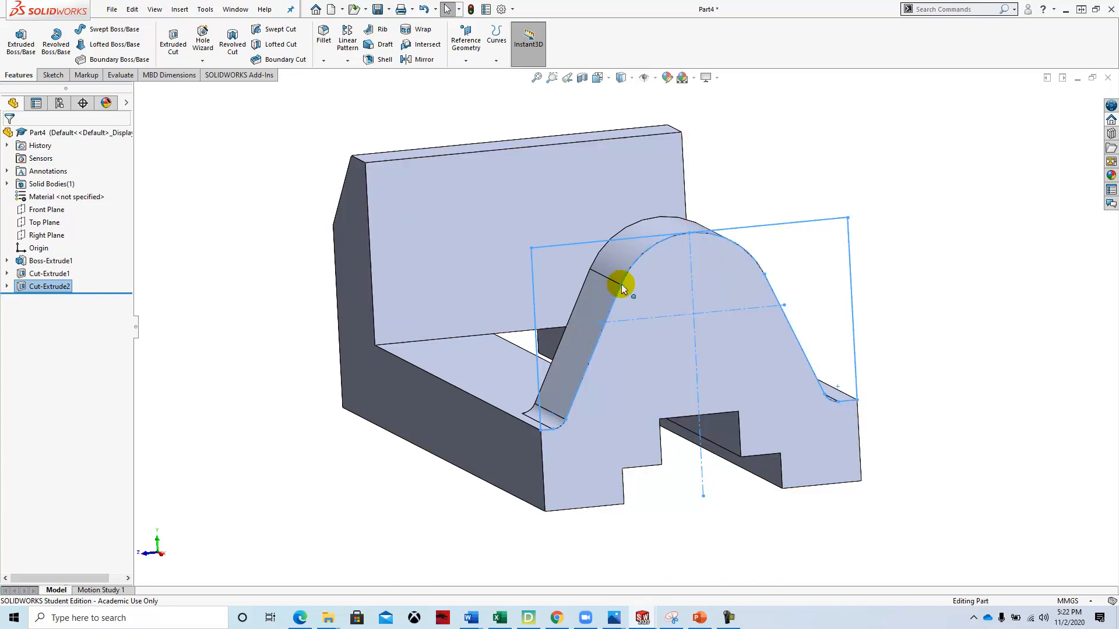
pyautogui.click(720, 285)
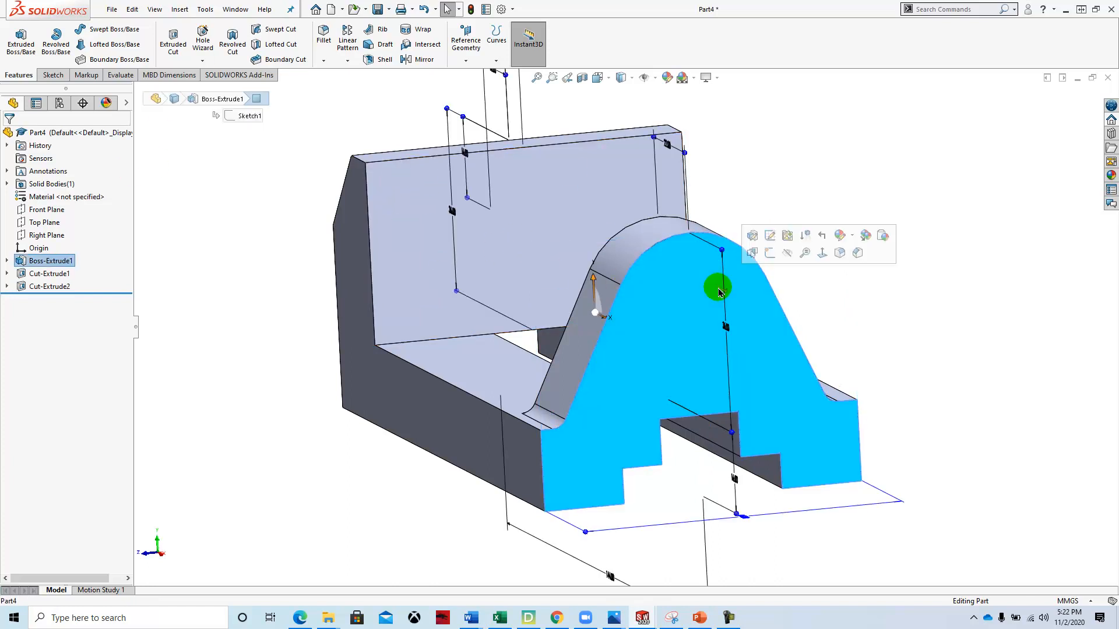
pyautogui.click(768, 257)
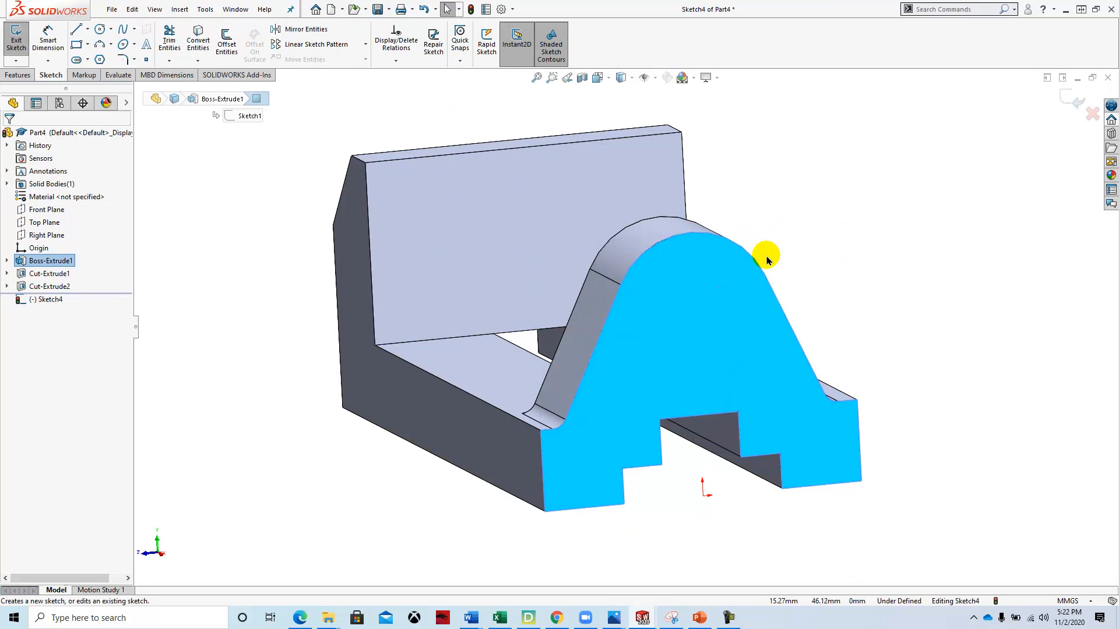
pyautogui.click(99, 29)
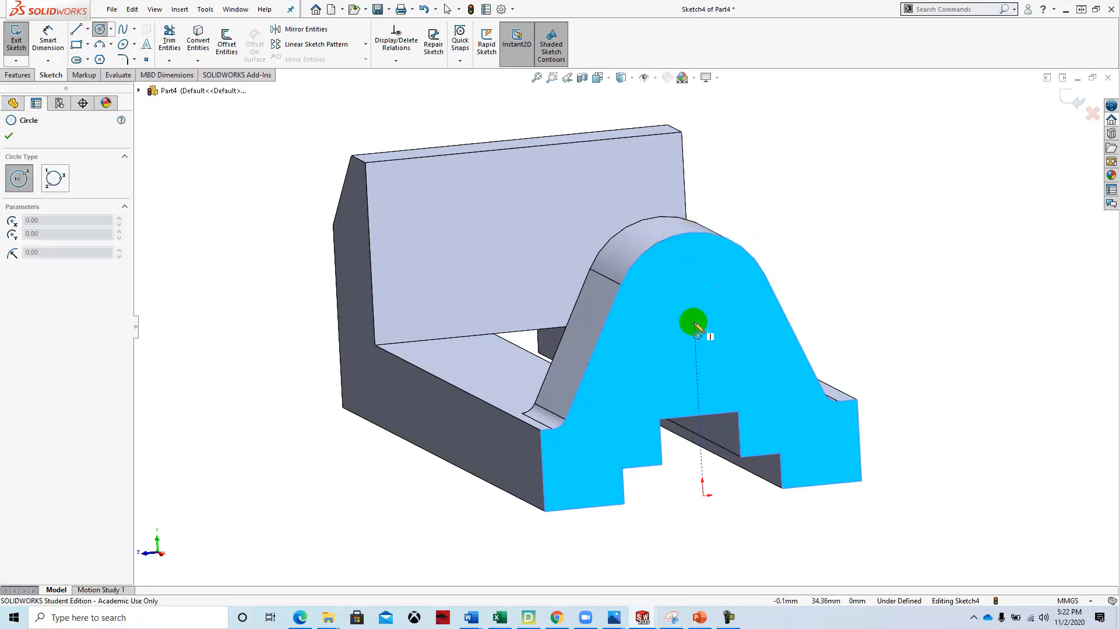
pyautogui.click(695, 314)
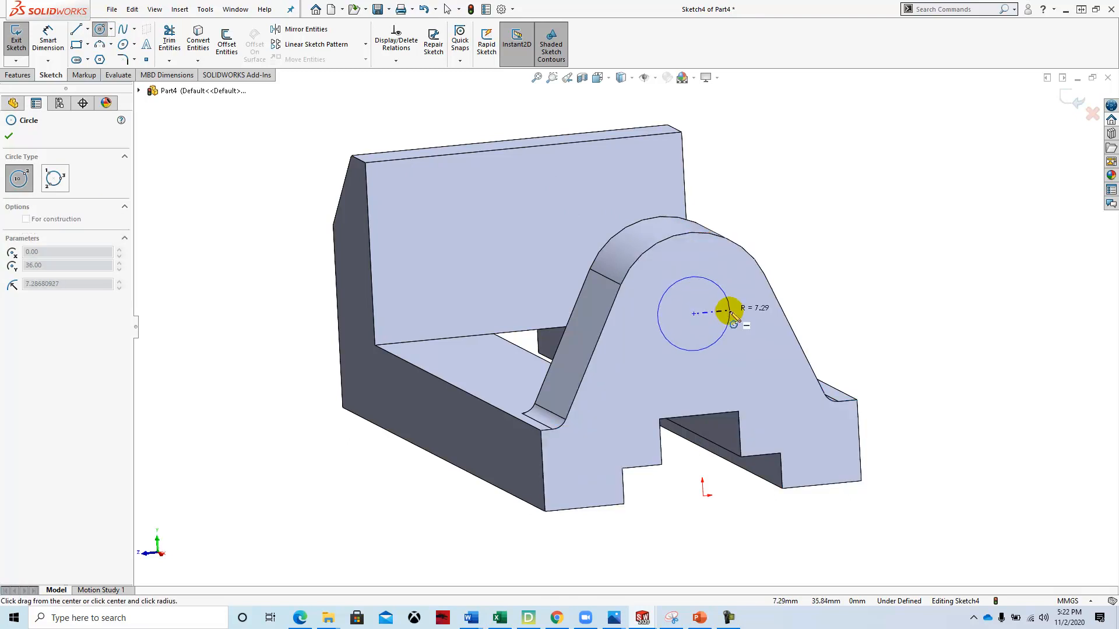
pyautogui.click(731, 313)
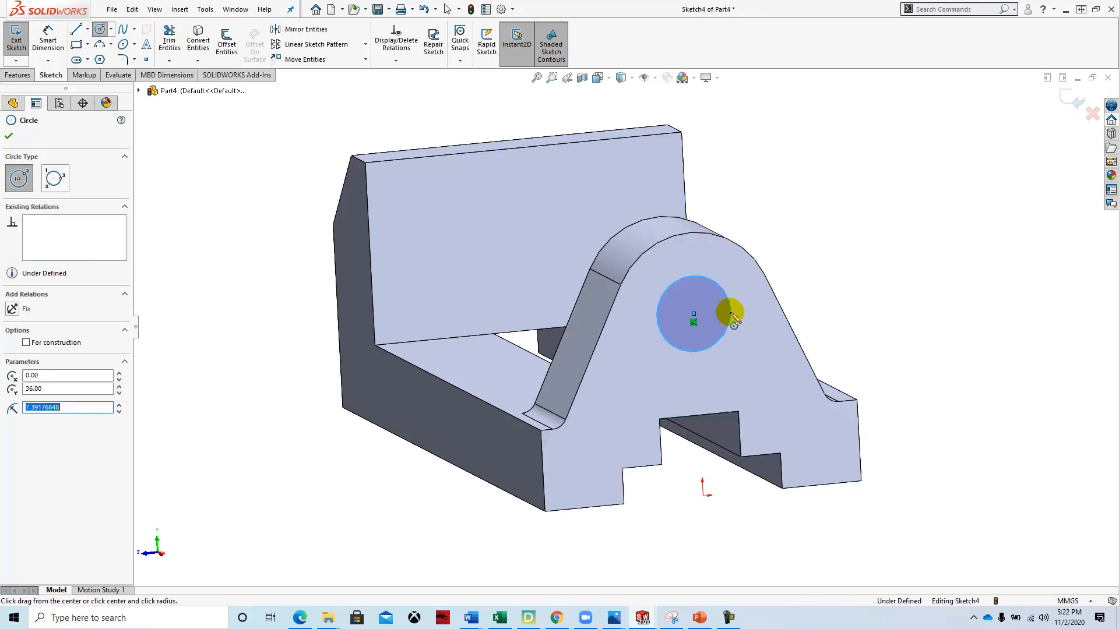
pyautogui.click(8, 136)
# - Dimension the circle on the upright's end face with a diameter of 16 mm
pyautogui.click(48, 39)
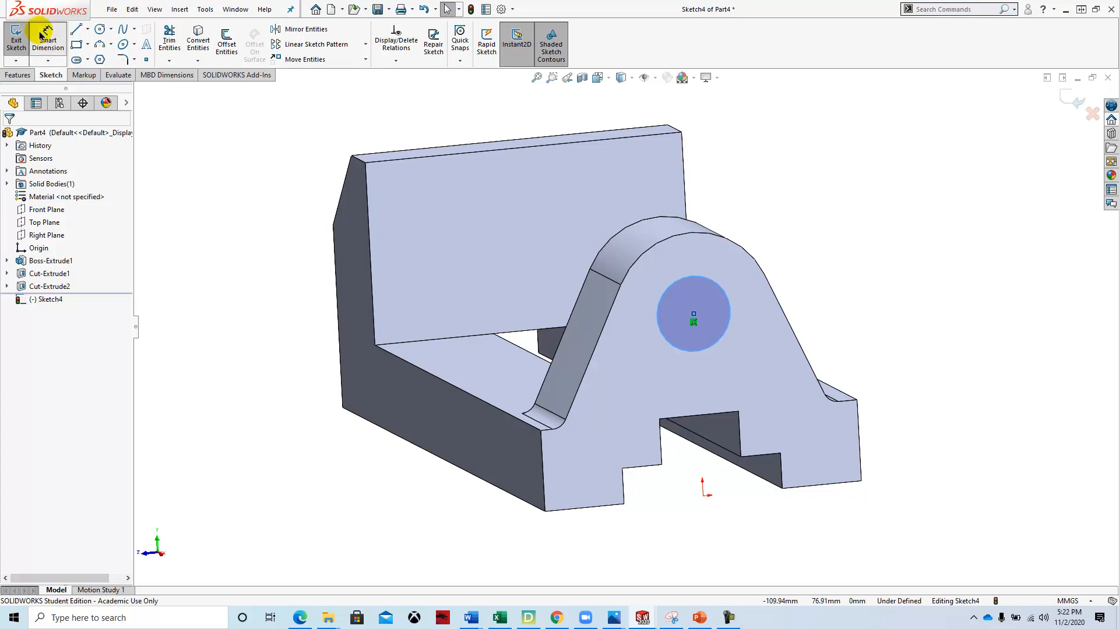
pyautogui.click(718, 285)
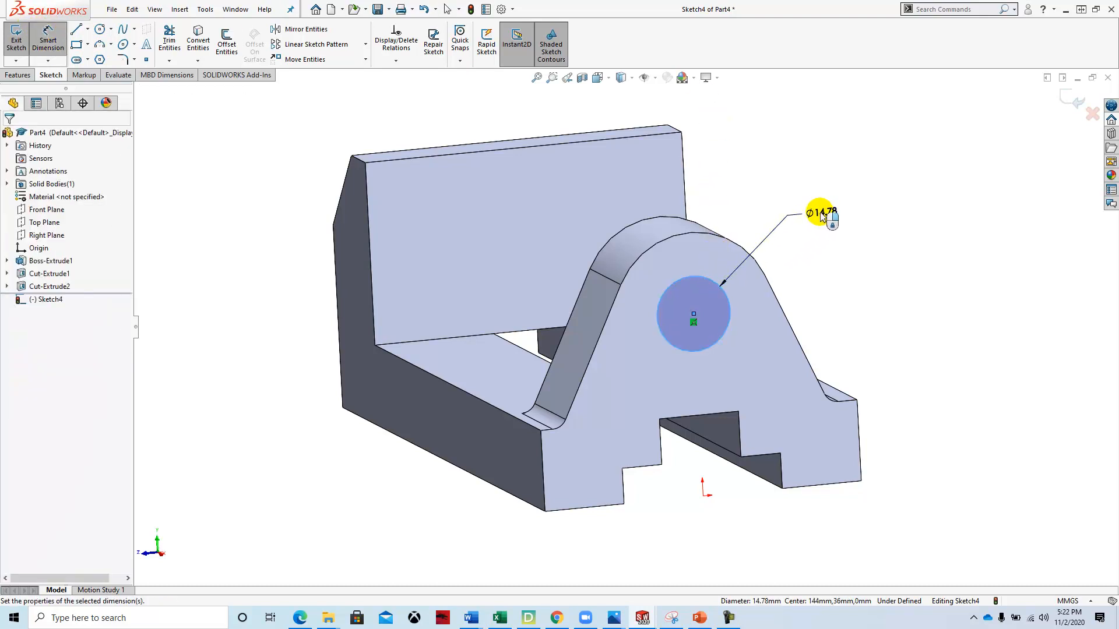
pyautogui.click(822, 214)
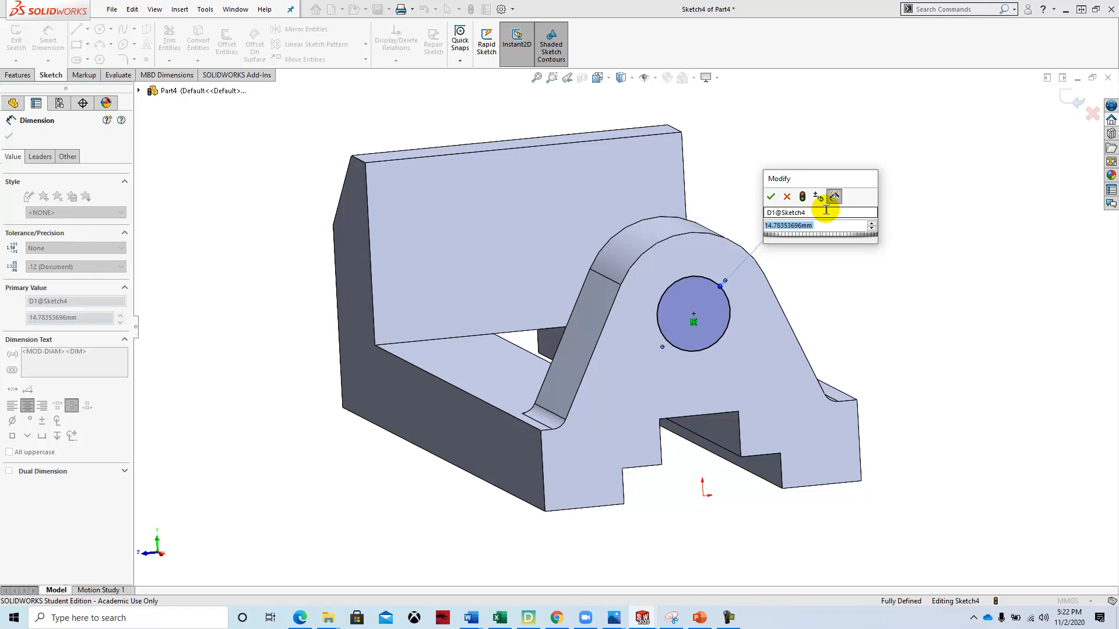
pyautogui.write('16')
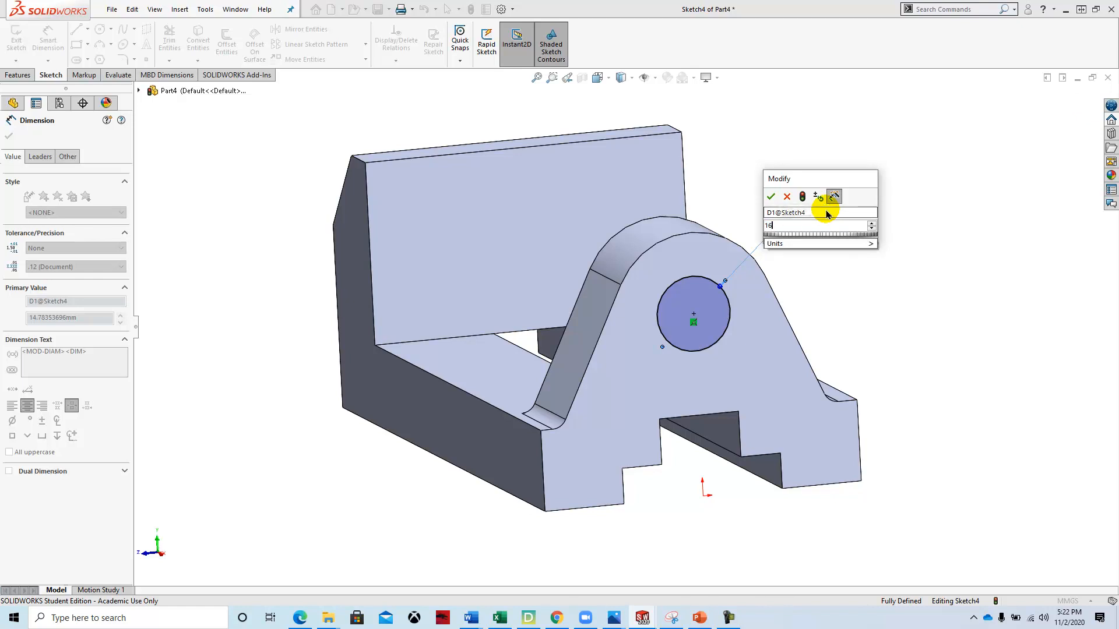
pyautogui.press('Return')
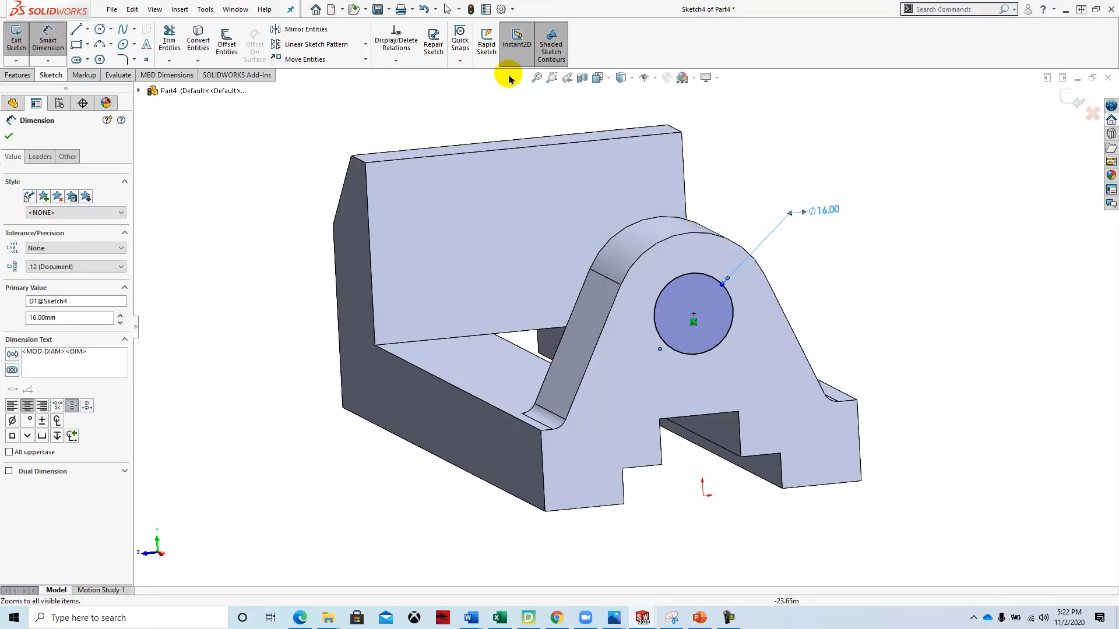
pyautogui.click(8, 136)
# - Extrude-cut the circle through the rounded upright with the Up To Next end condition
pyautogui.moveTo(238, 145)
pyautogui.mouseDown(button='middle')
pyautogui.moveTo(276, 158)
pyautogui.moveTo(257, 155)
pyautogui.mouseUp(button='middle')
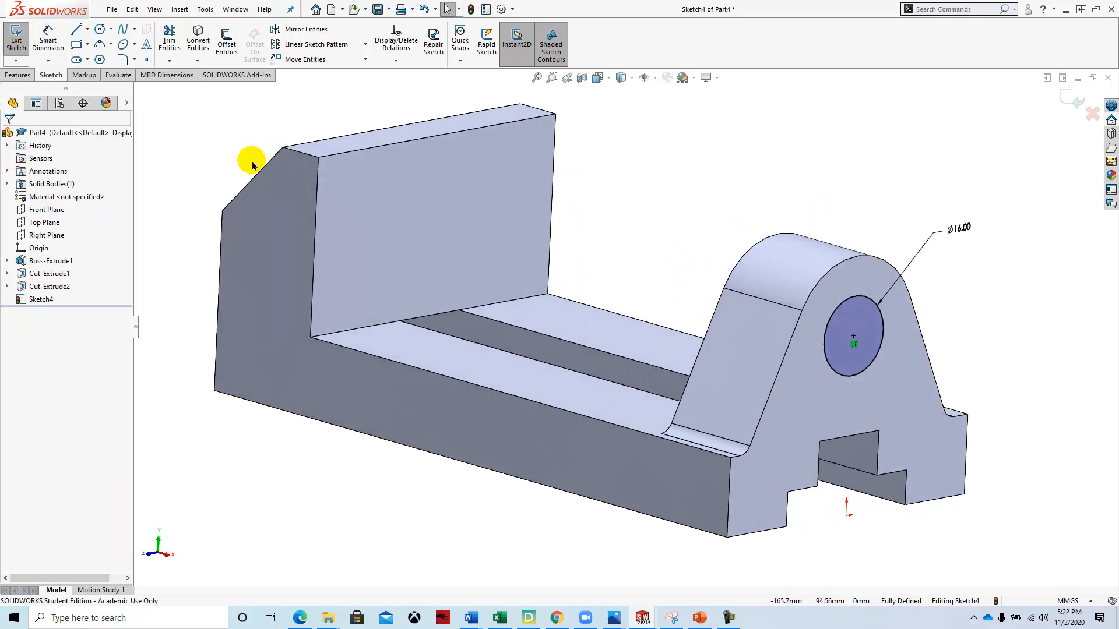
pyautogui.click(16, 76)
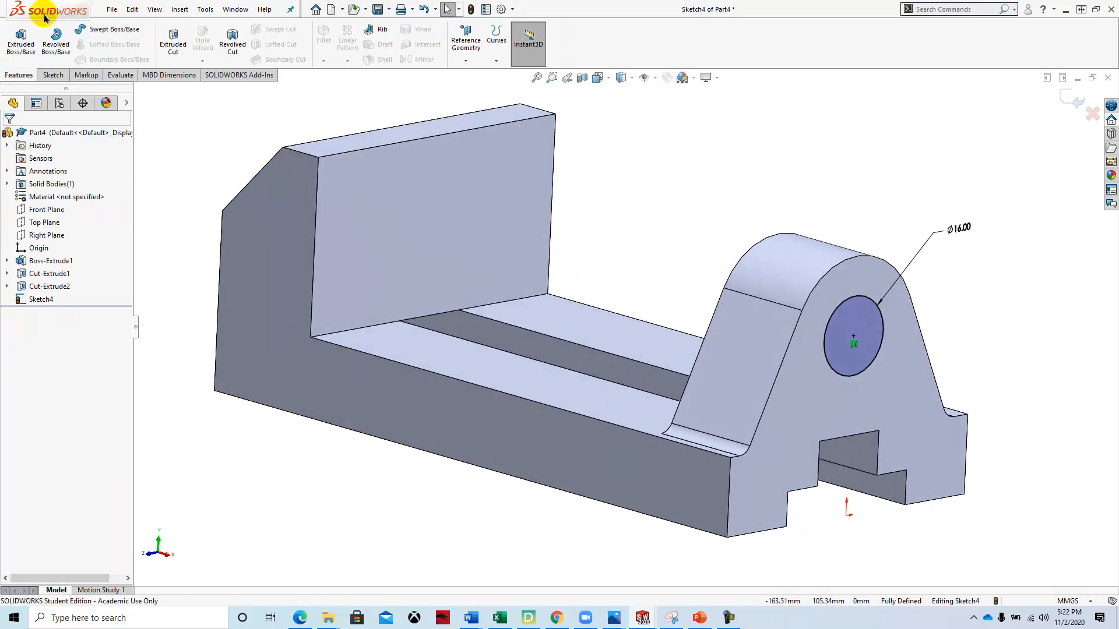
pyautogui.click(178, 48)
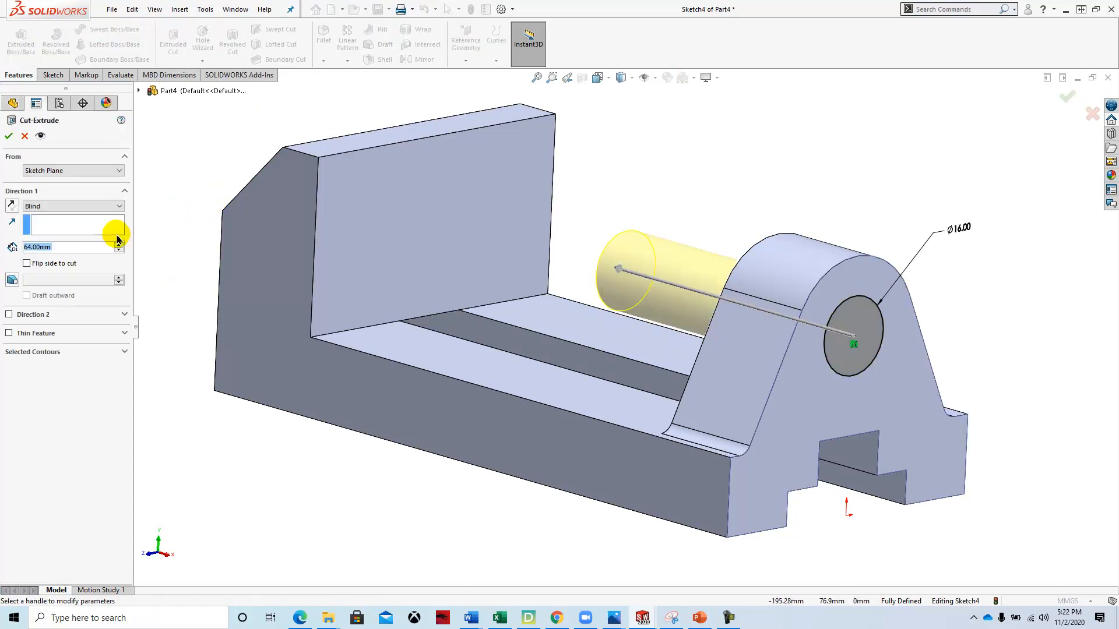
pyautogui.click(70, 205)
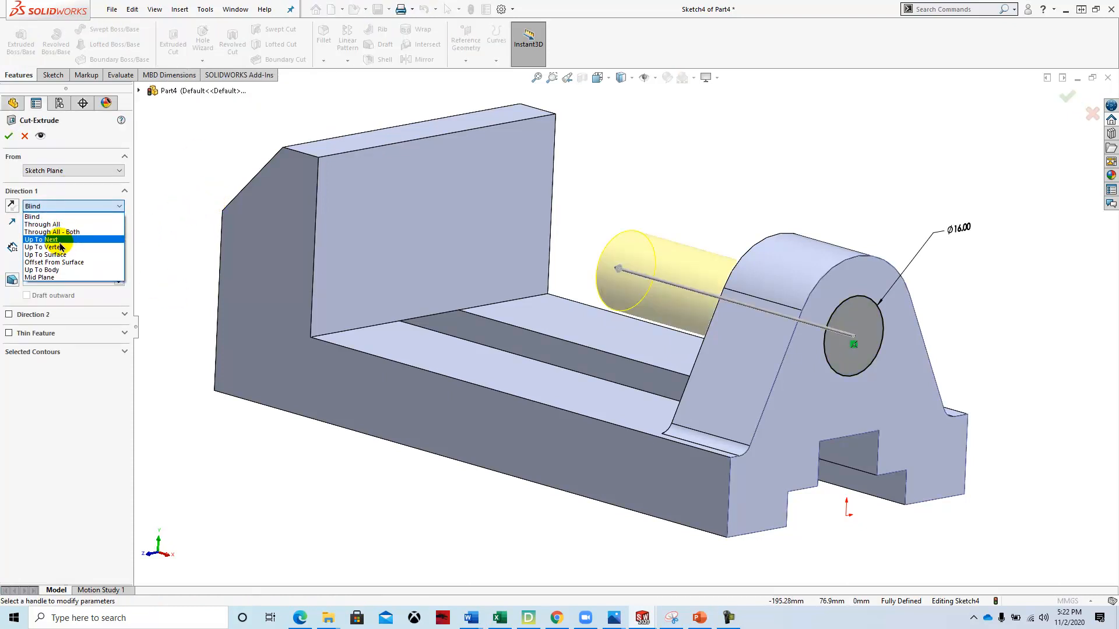
pyautogui.click(58, 239)
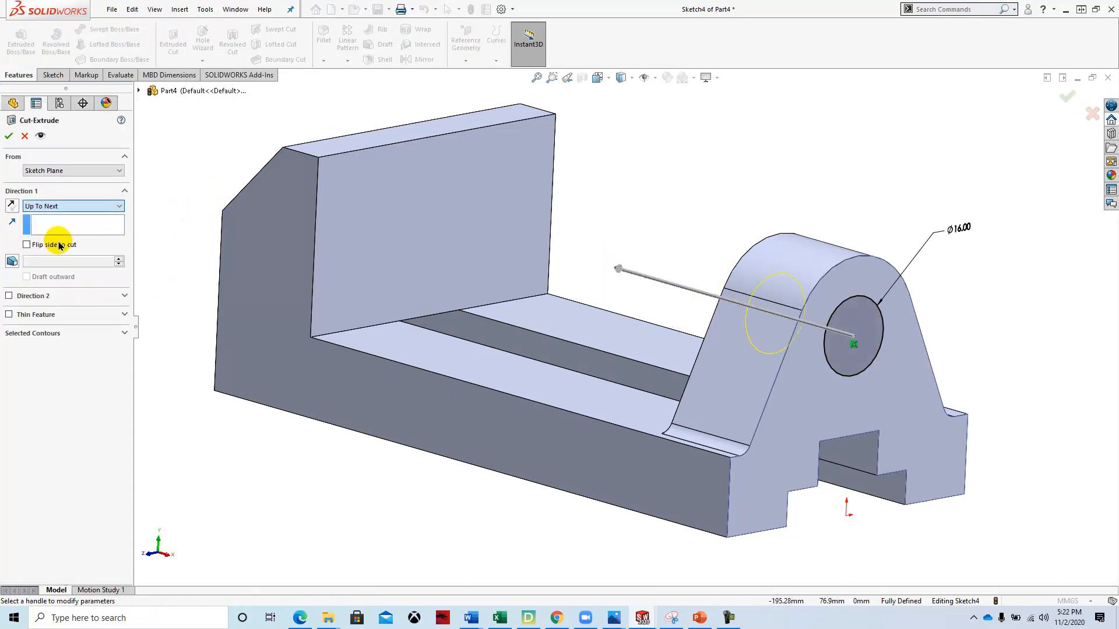
pyautogui.click(8, 137)
# - Start a sketch on the vice base's bottom face and set the view normal to it
pyautogui.moveTo(250, 263); pyautogui.dragTo(434, 287, button='middle')
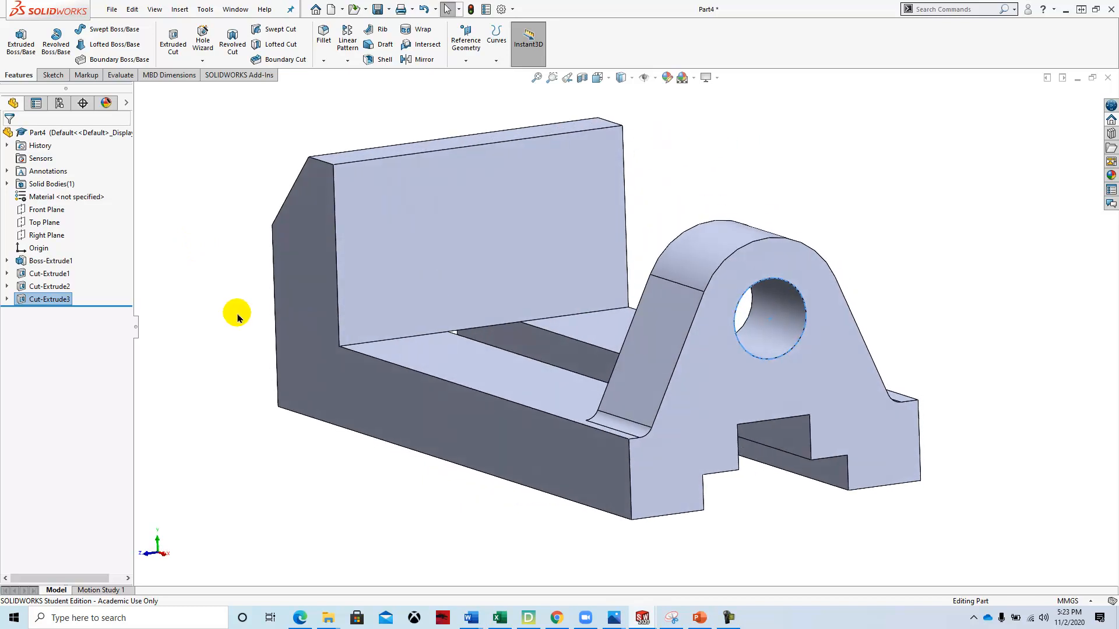
pyautogui.moveTo(274, 338); pyautogui.dragTo(275, 275, button='middle')
pyautogui.moveTo(326, 323); pyautogui.dragTo(292, 365, button='middle')
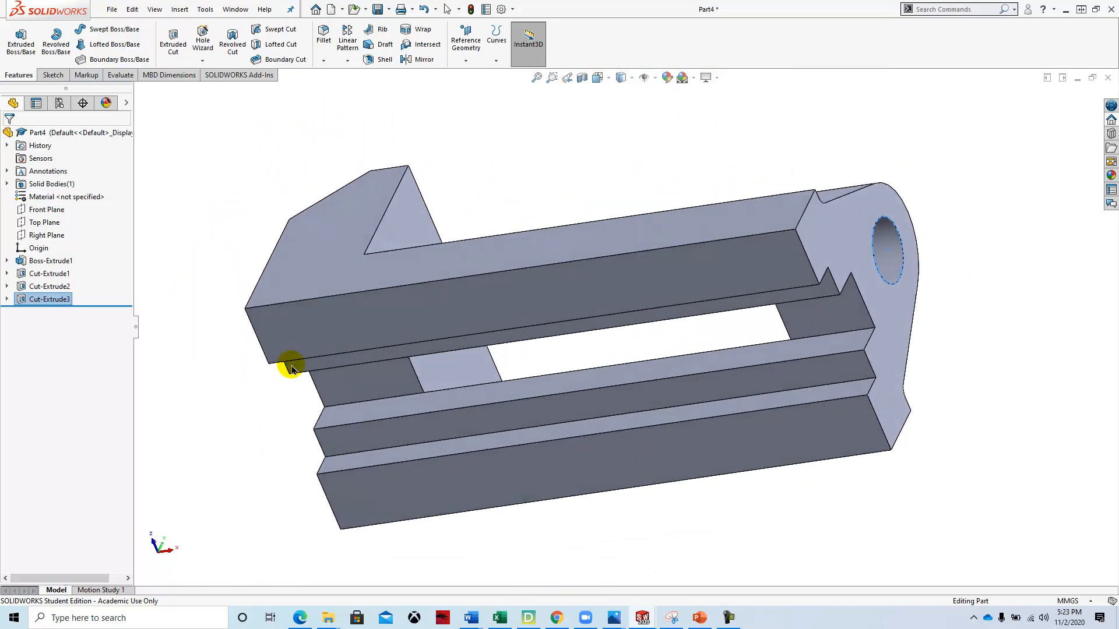
pyautogui.click(411, 499)
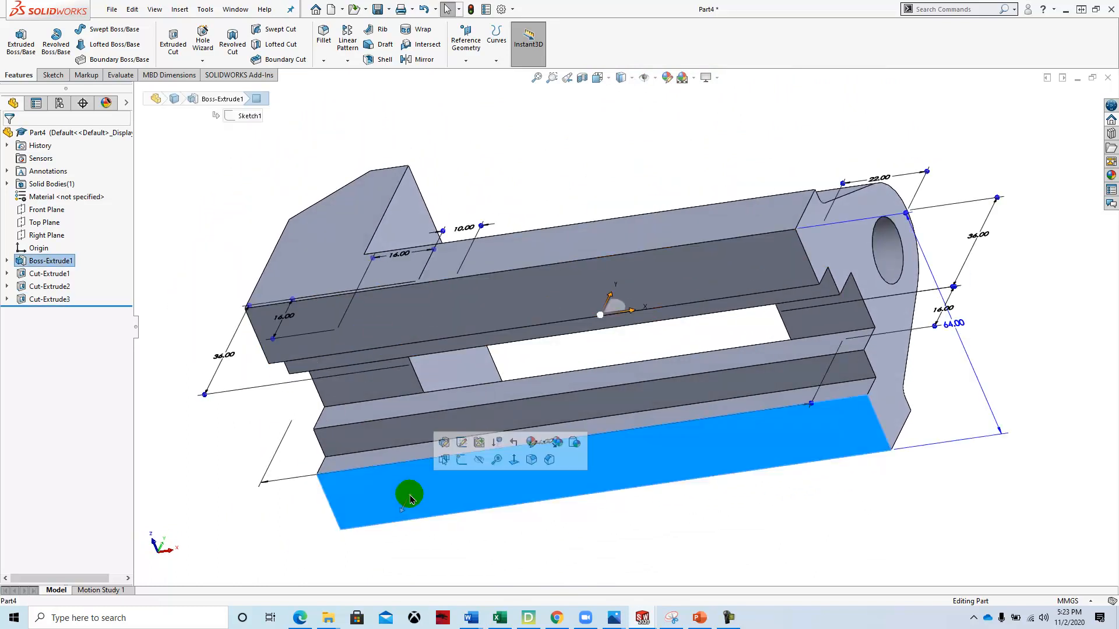
pyautogui.click(462, 462)
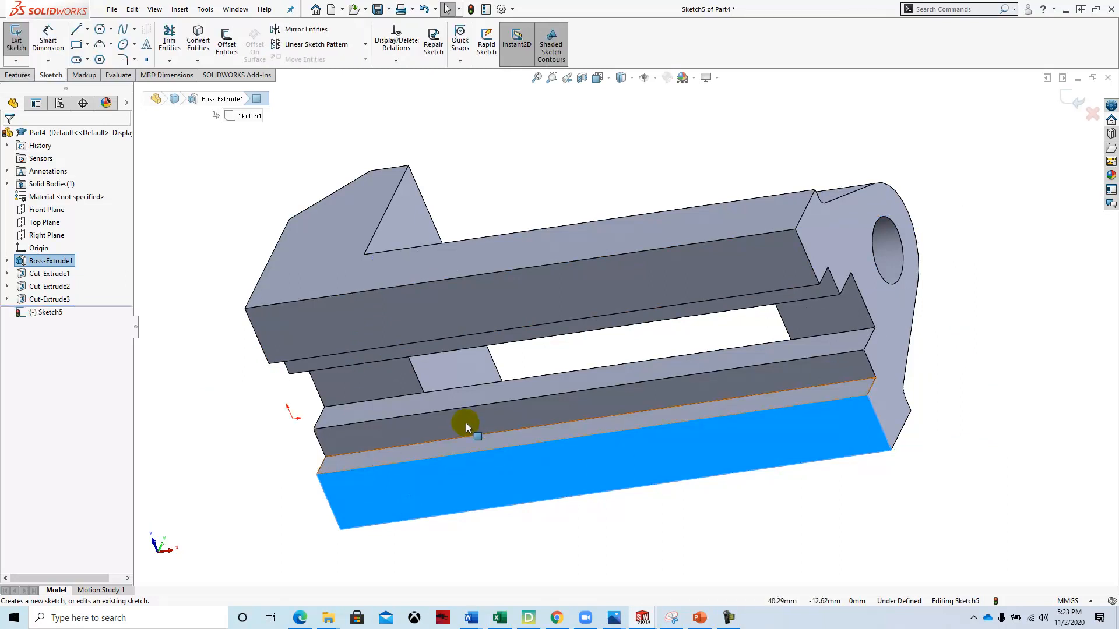
pyautogui.press('space')
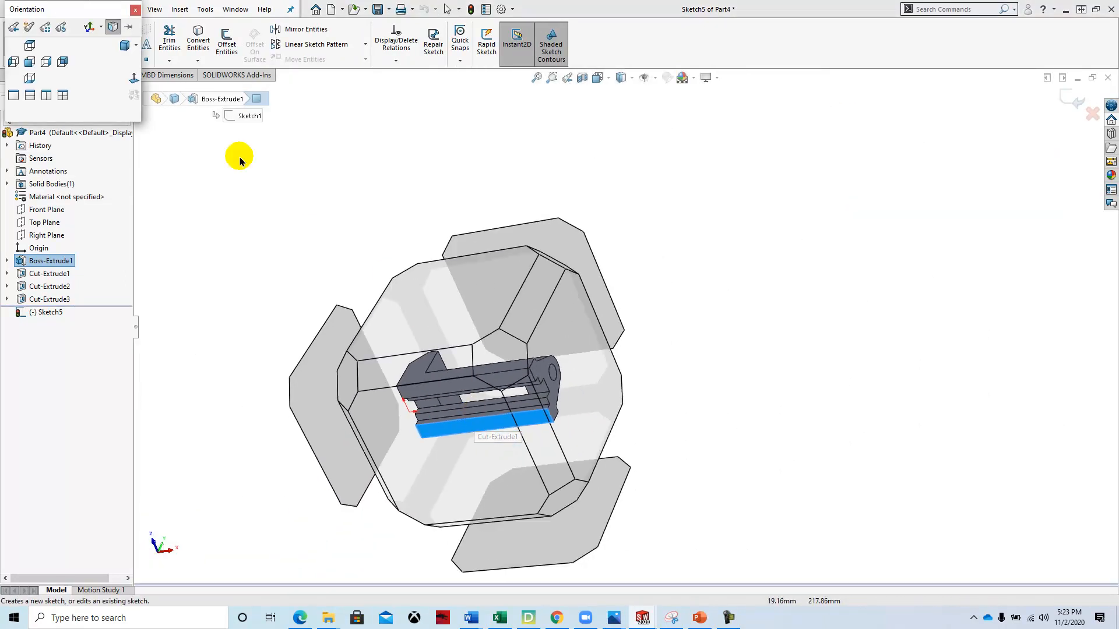
pyautogui.click(134, 80)
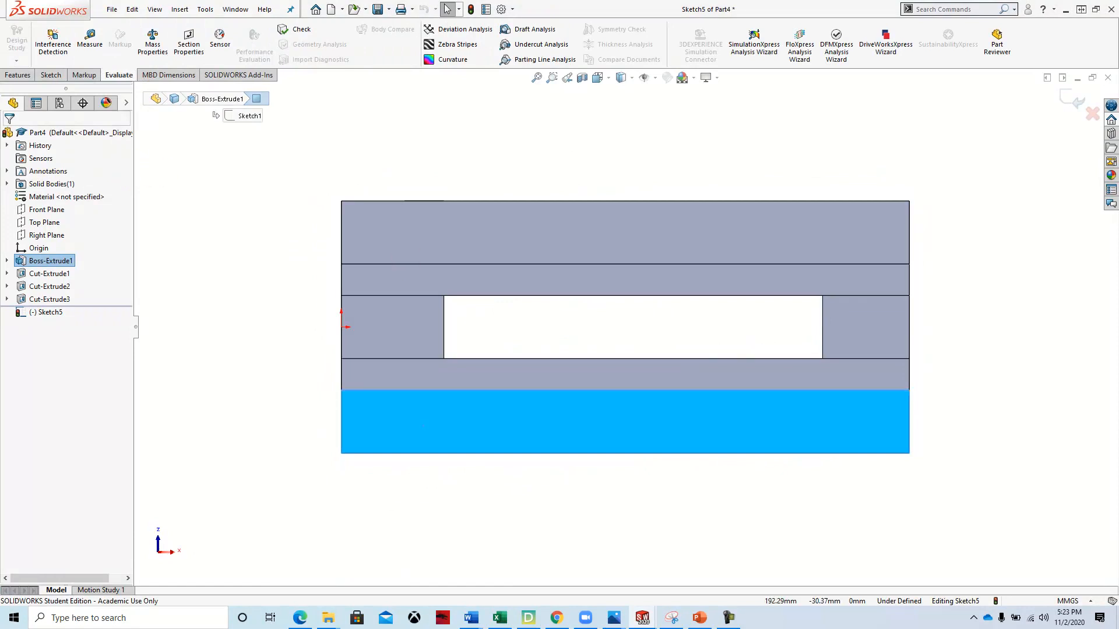
# - Check the hole layout in the browser's PDF blueprint and draw a horizontal centerline from the origin to the far edge of the base
pyautogui.click(551, 619)
pyautogui.scroll(4, 285, 349)
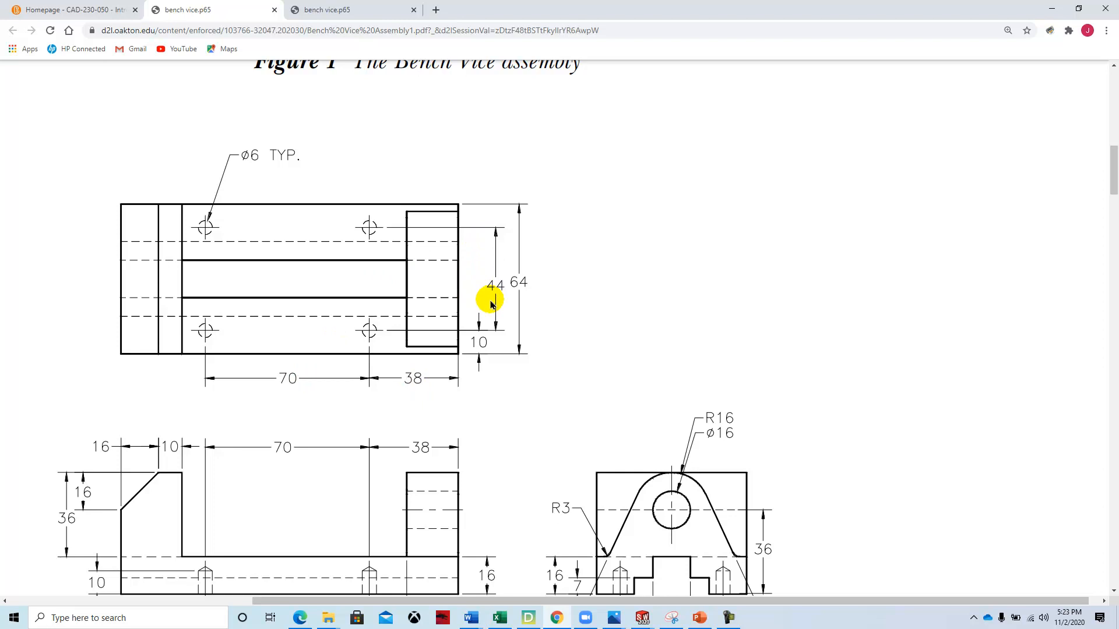
pyautogui.click(643, 613)
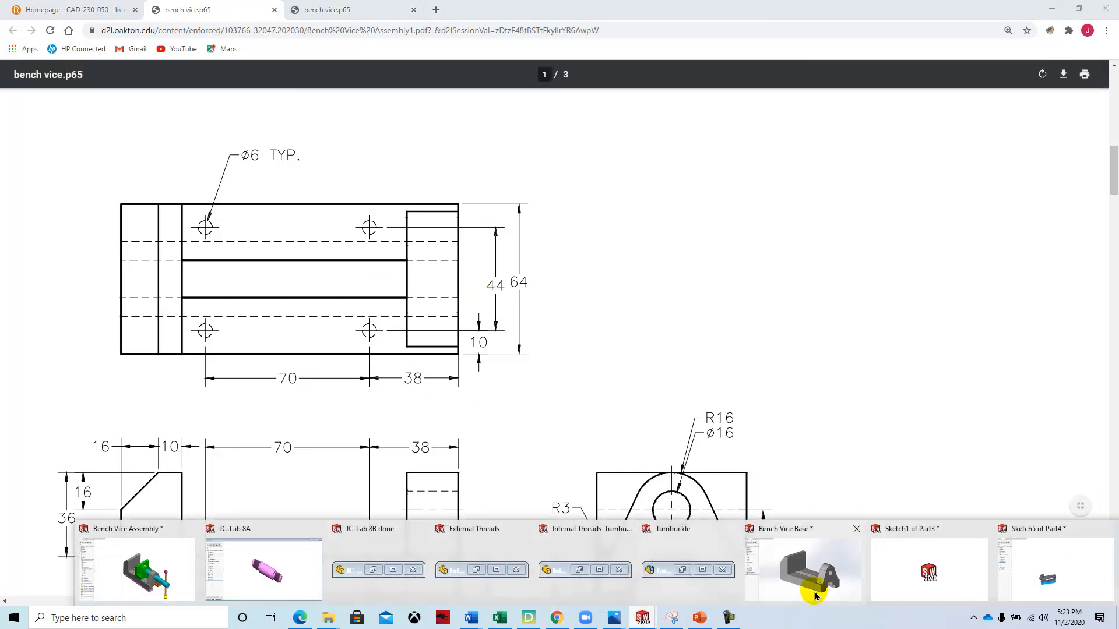
pyautogui.click(1049, 568)
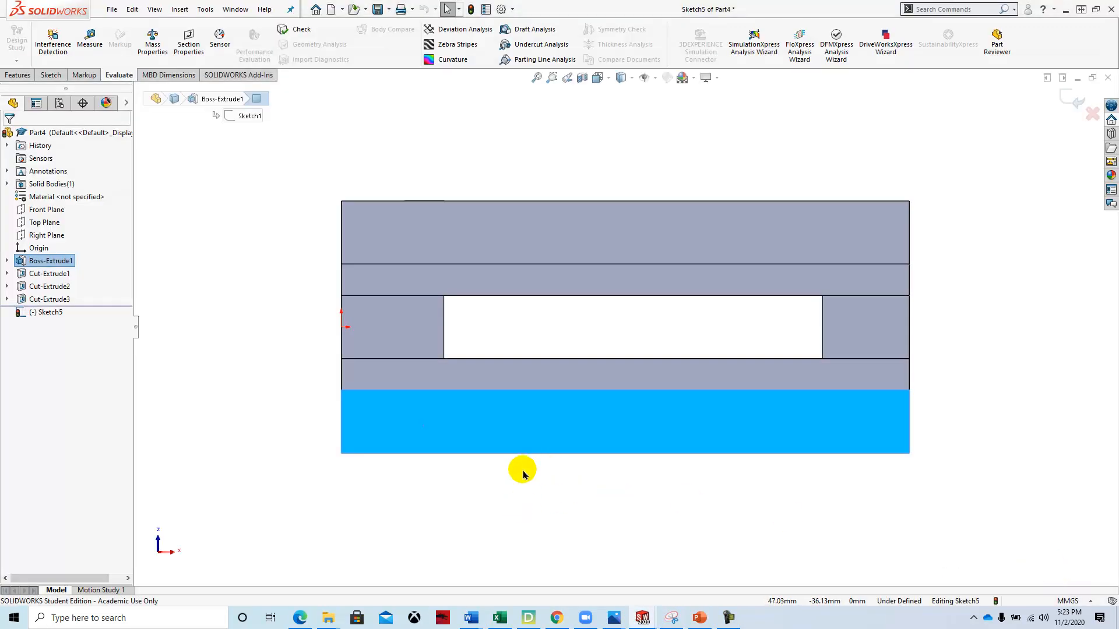
pyautogui.click(51, 75)
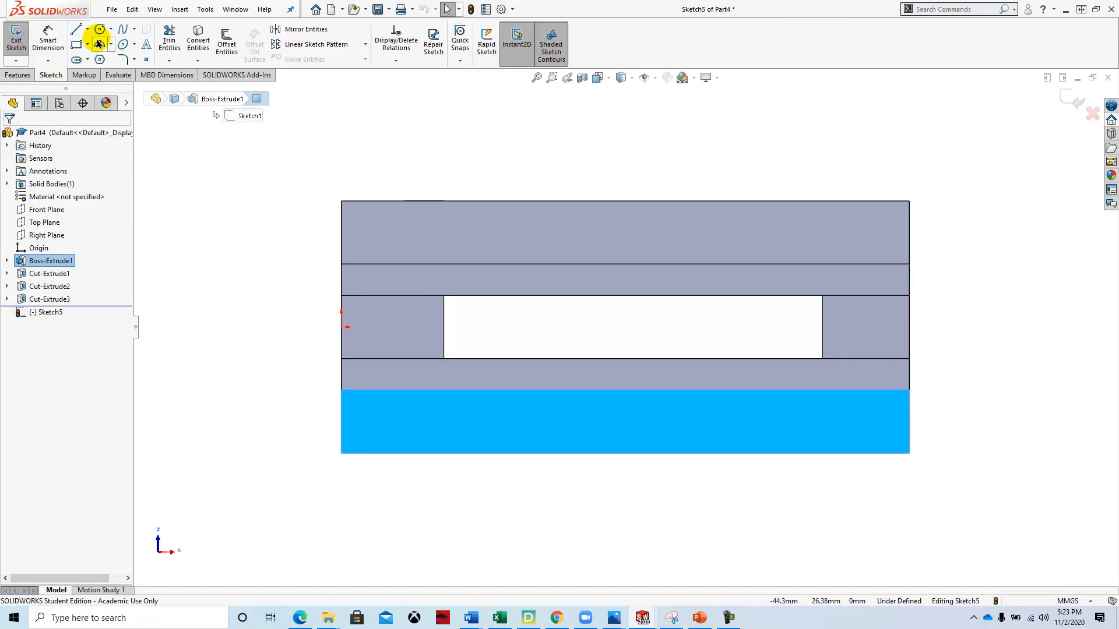
pyautogui.click(87, 28)
pyautogui.click(101, 58)
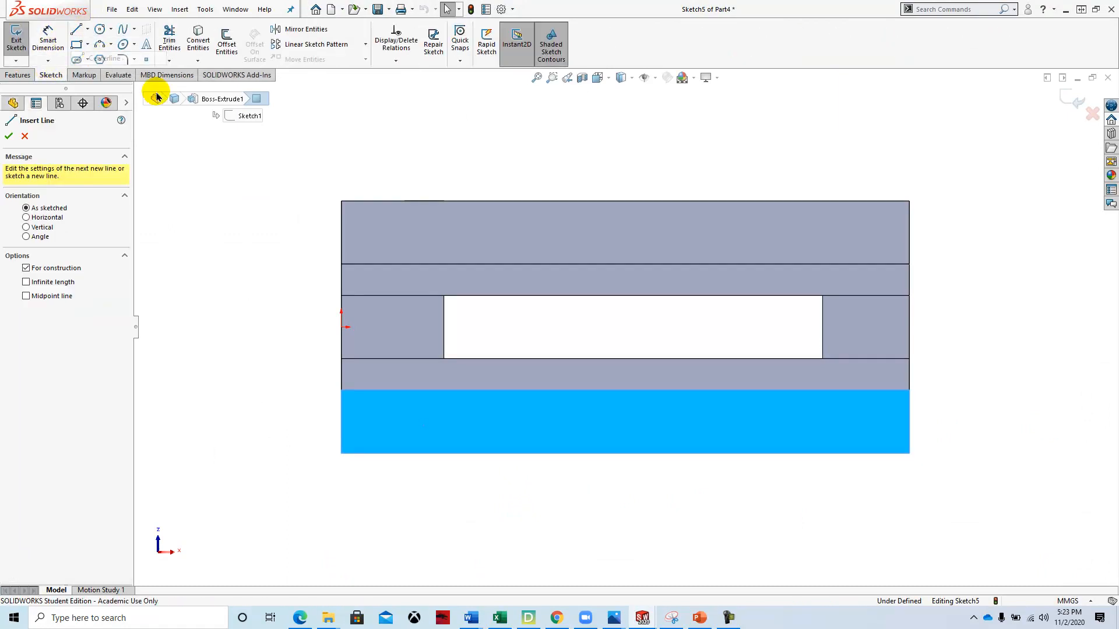
pyautogui.click(346, 327)
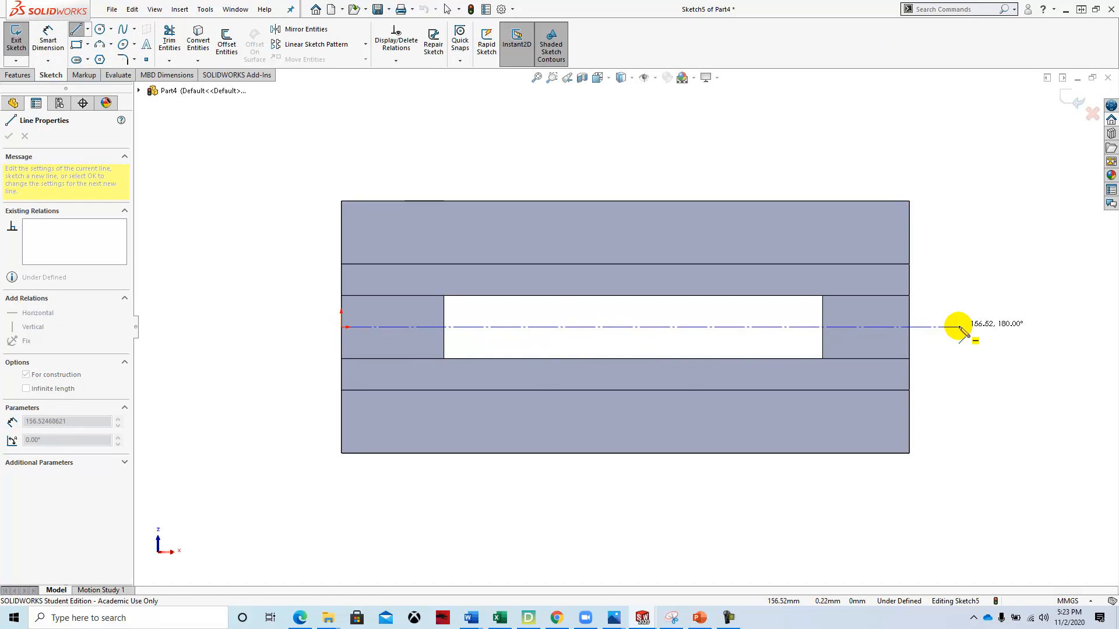
pyautogui.click(910, 327)
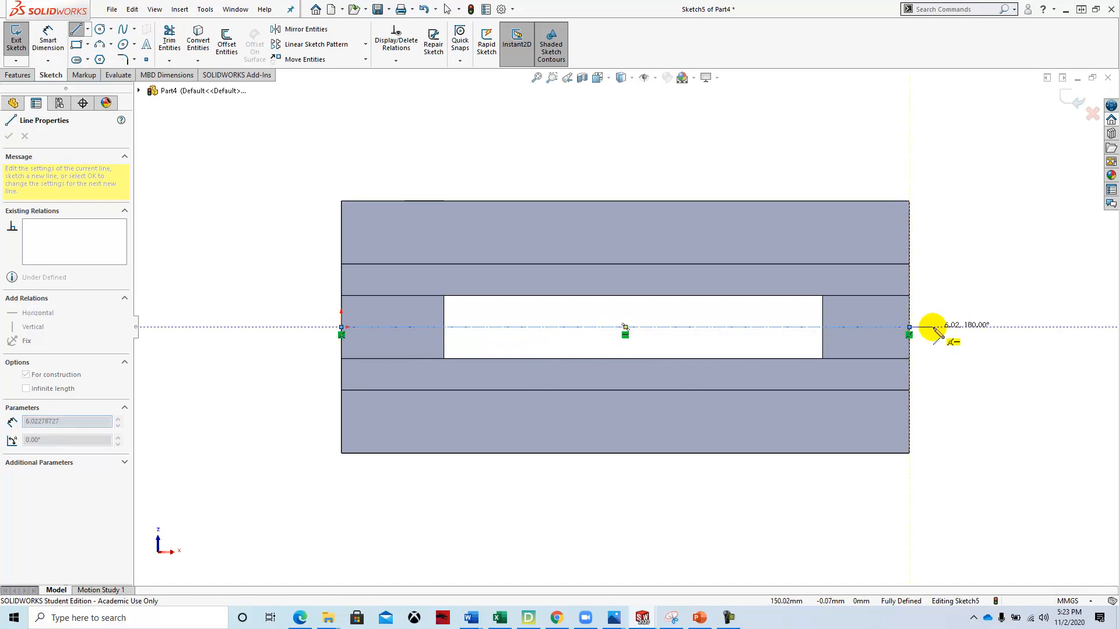
pyautogui.press('Escape')
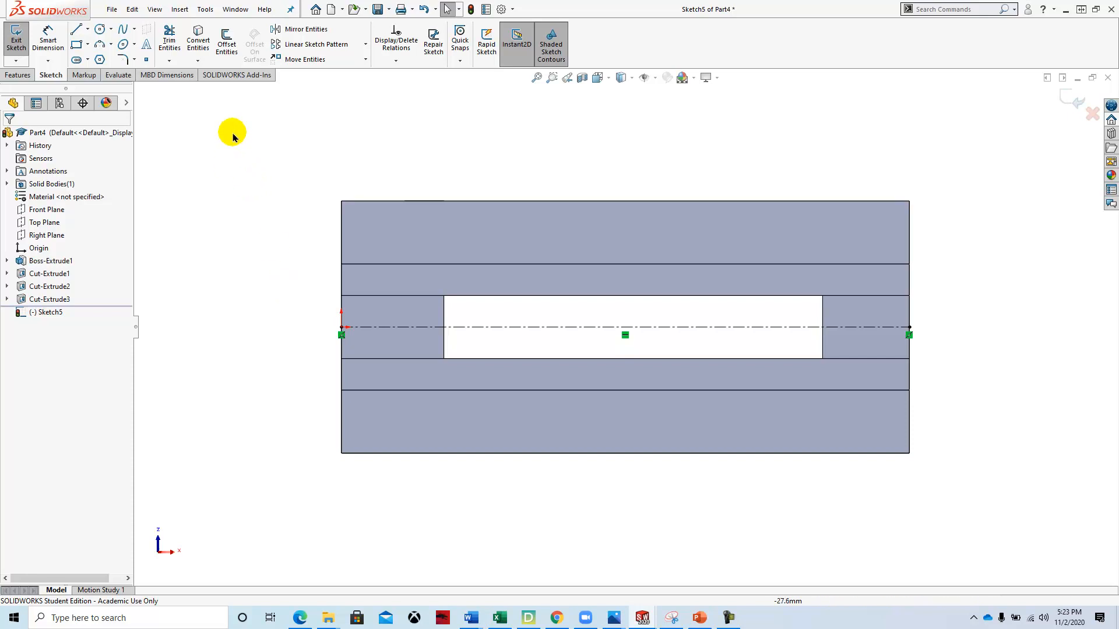
# - Offset the centerline by 22 mm in both directions with added dimensions
pyautogui.click(227, 37)
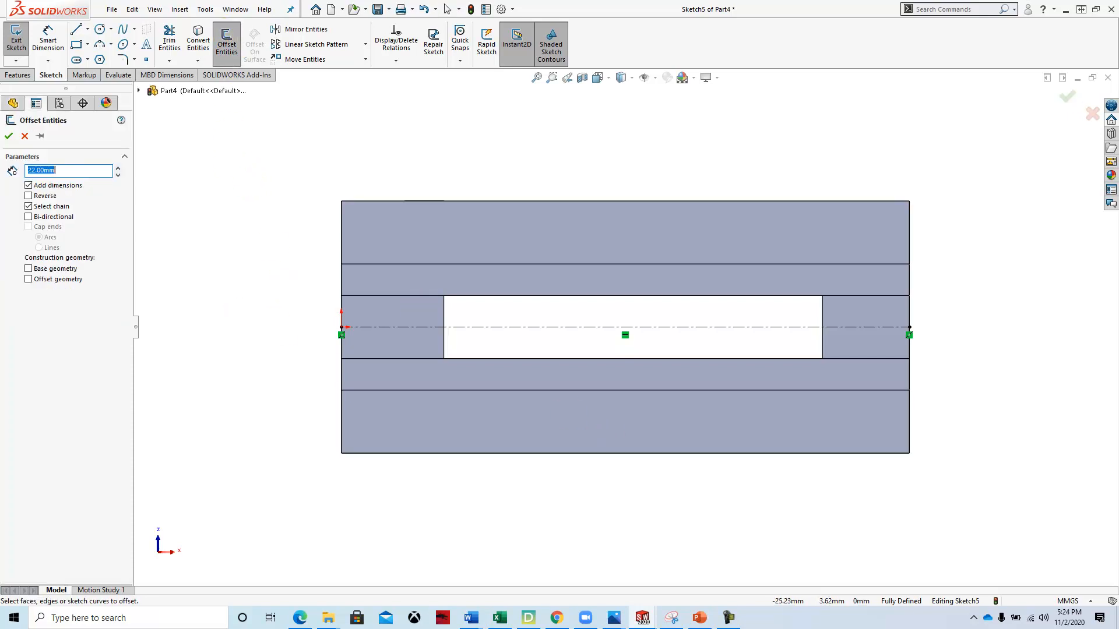
pyautogui.click(30, 217)
pyautogui.click(556, 328)
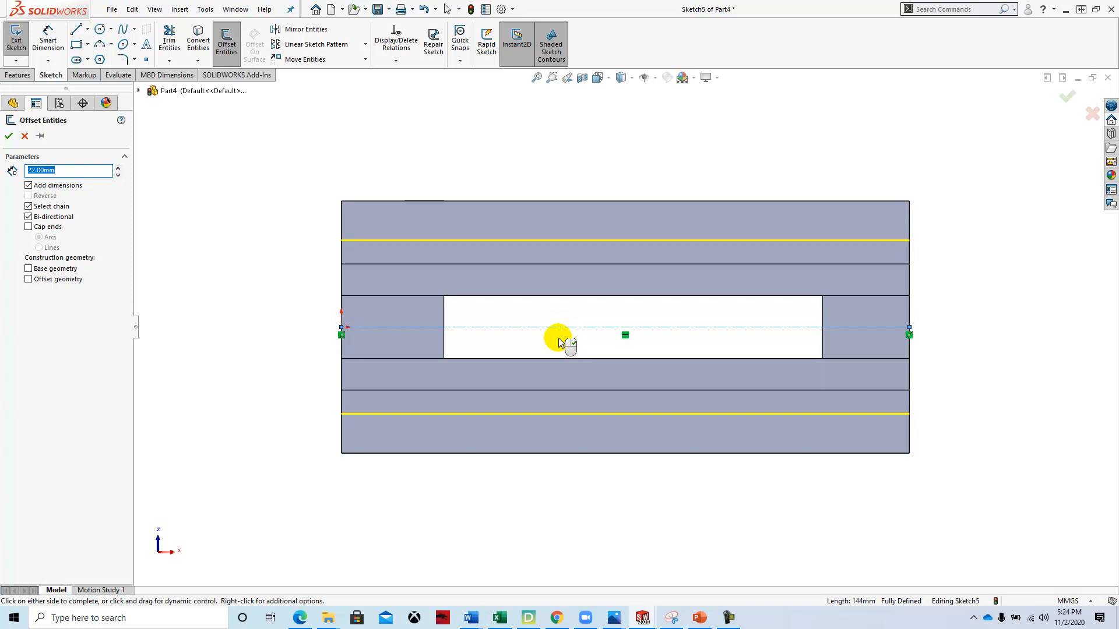
pyautogui.click(558, 342)
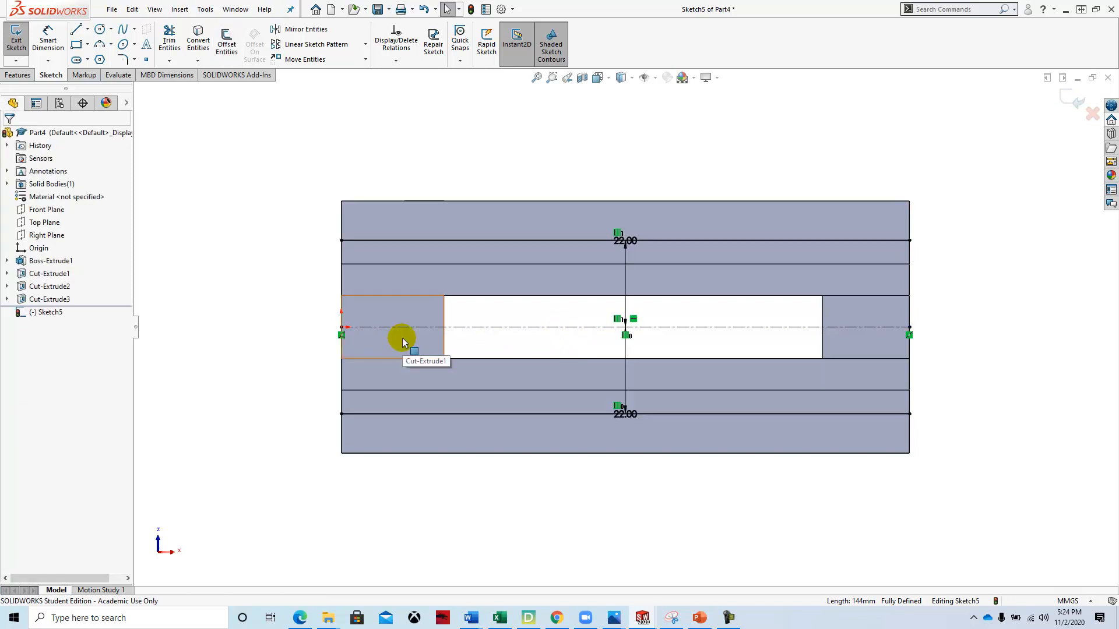
# - Convert both offset lines in the underside sketch to construction geometry
pyautogui.click(454, 241)
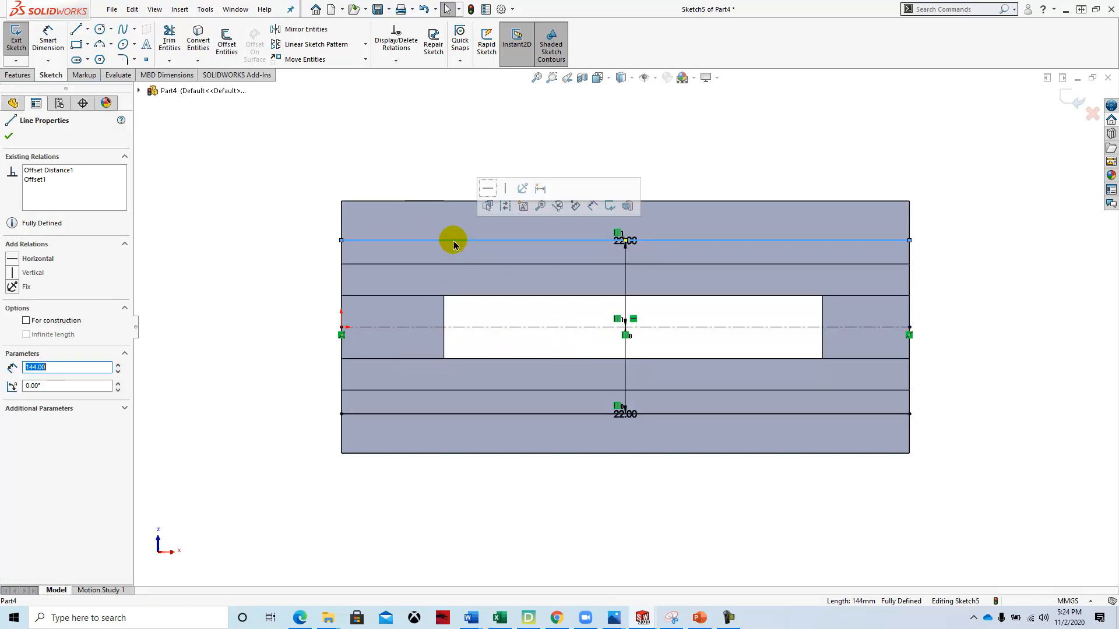
pyautogui.click(26, 321)
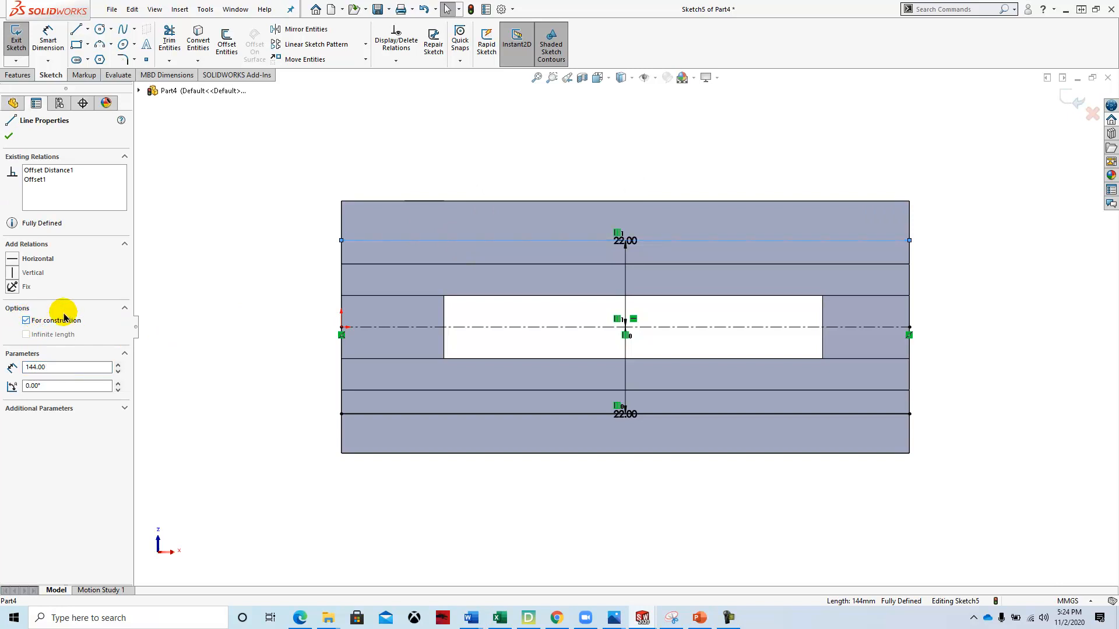
pyautogui.click(9, 135)
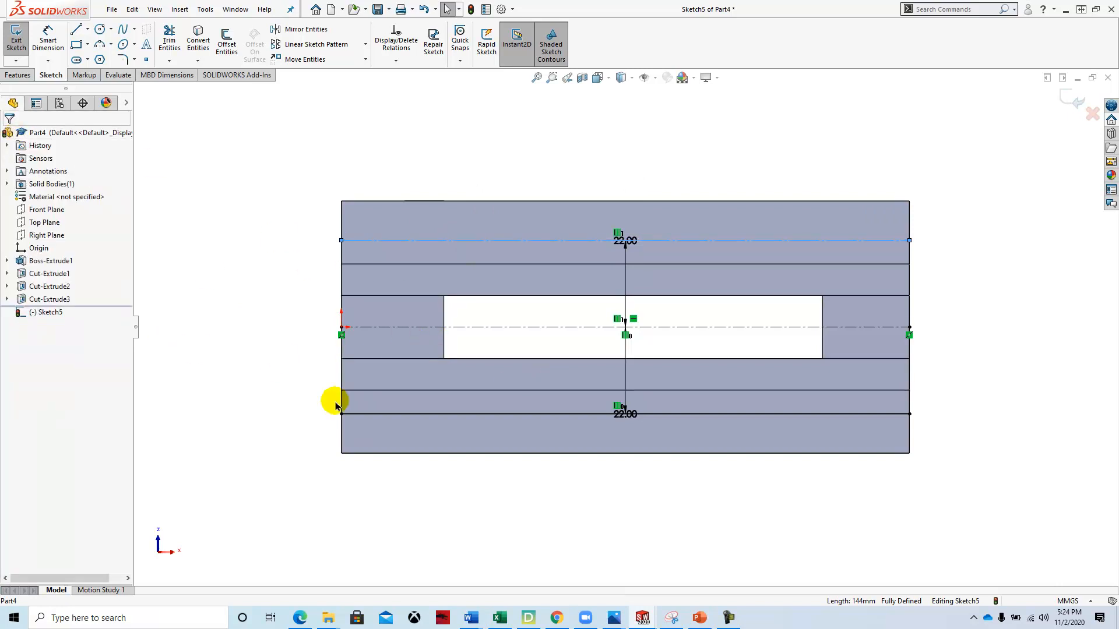
pyautogui.click(429, 414)
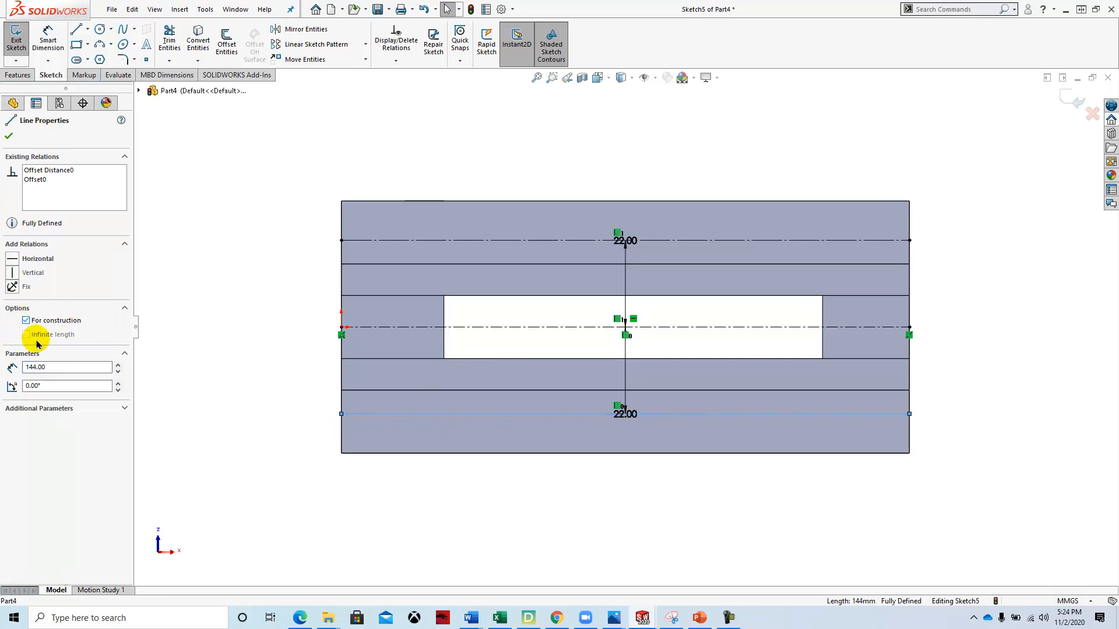
pyautogui.click(9, 136)
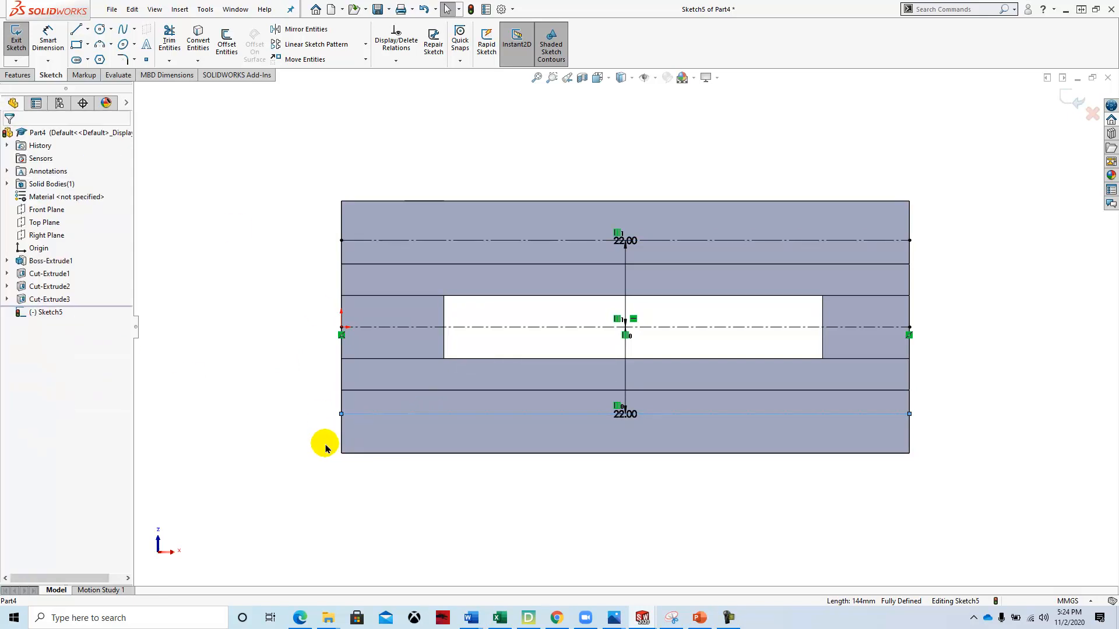
# - Reposition both 22 mm offset dimensions inside the central slot, between their centerlines
pyautogui.moveTo(628, 240); pyautogui.dragTo(682, 310)
pyautogui.moveTo(619, 414); pyautogui.dragTo(675, 348)
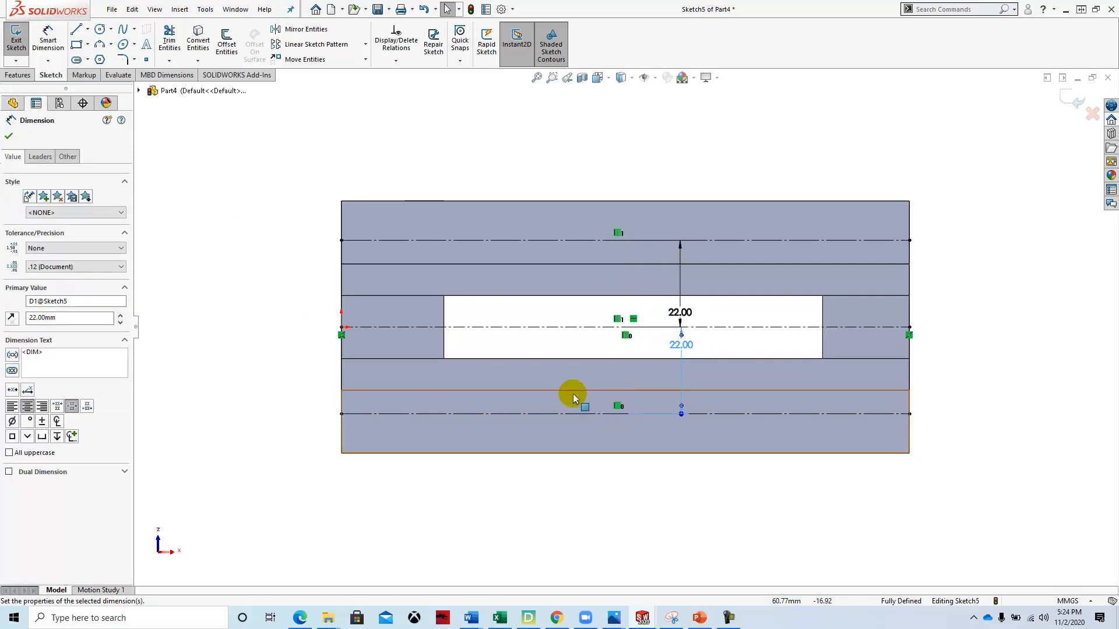
pyautogui.click(263, 390)
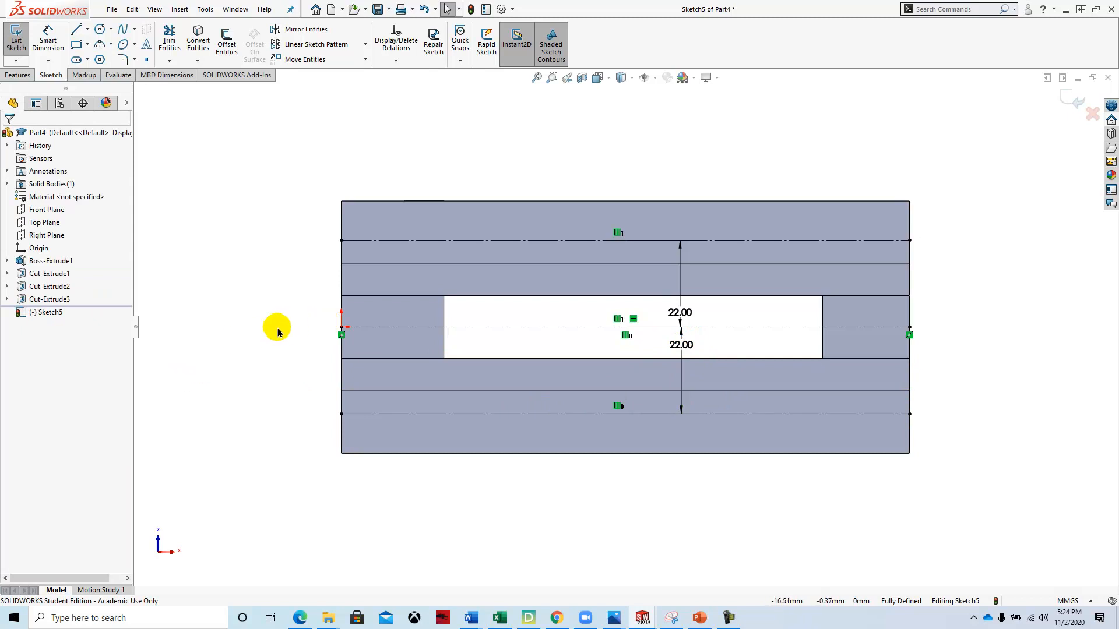
# - Draw a vertical centerline about 54 mm long across the three horizontal centerlines, about 30 mm from the edge opposite the origin
pyautogui.click(84, 34)
pyautogui.click(87, 31)
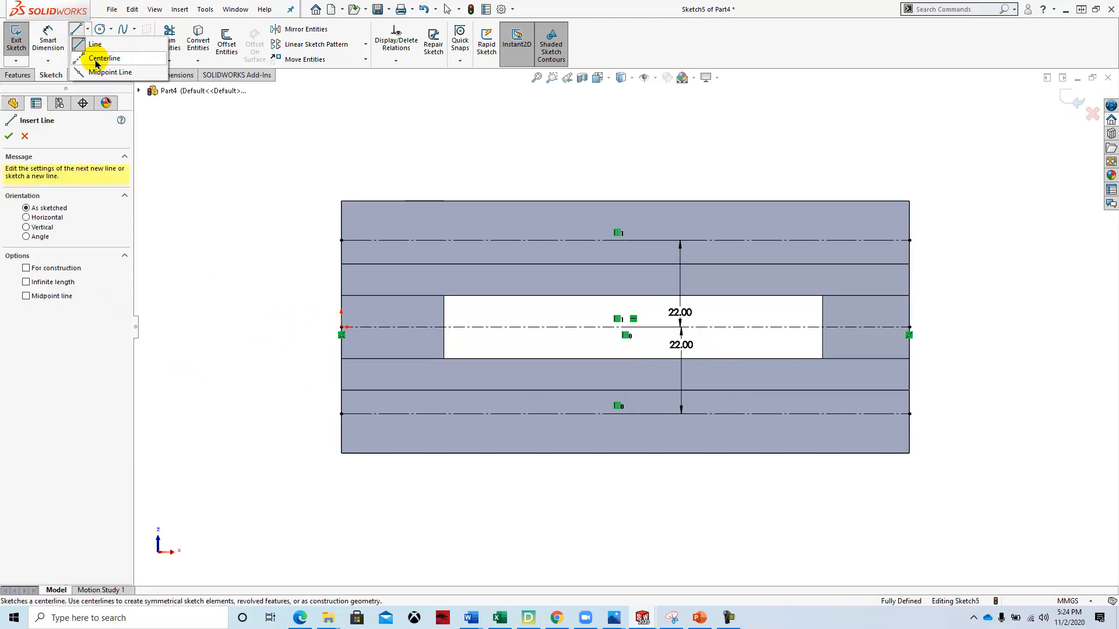
pyautogui.click(98, 62)
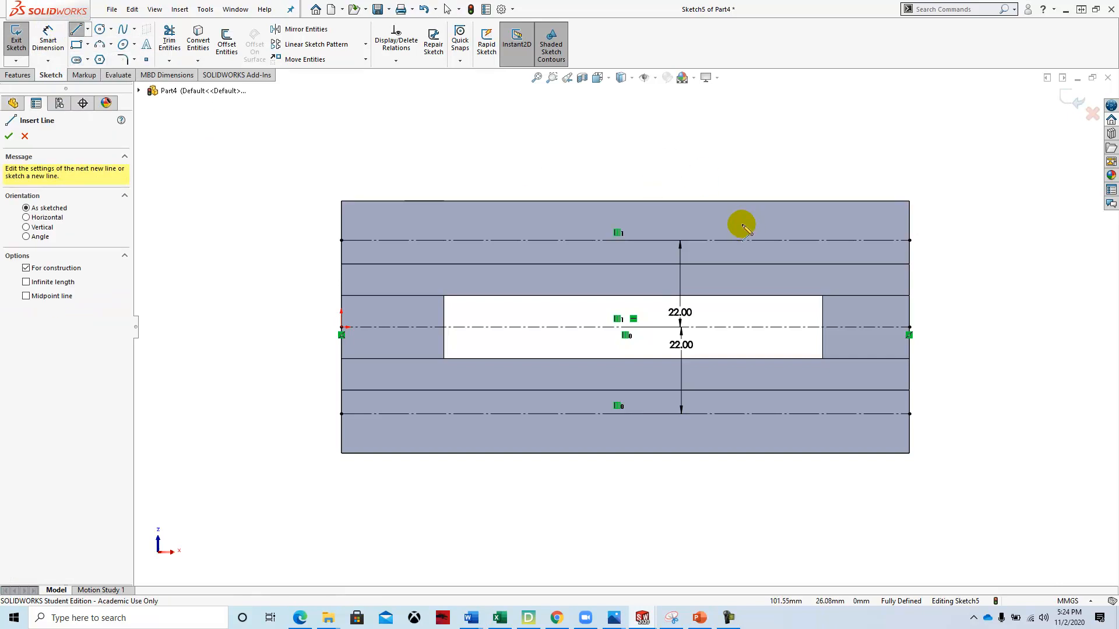
pyautogui.click(792, 221)
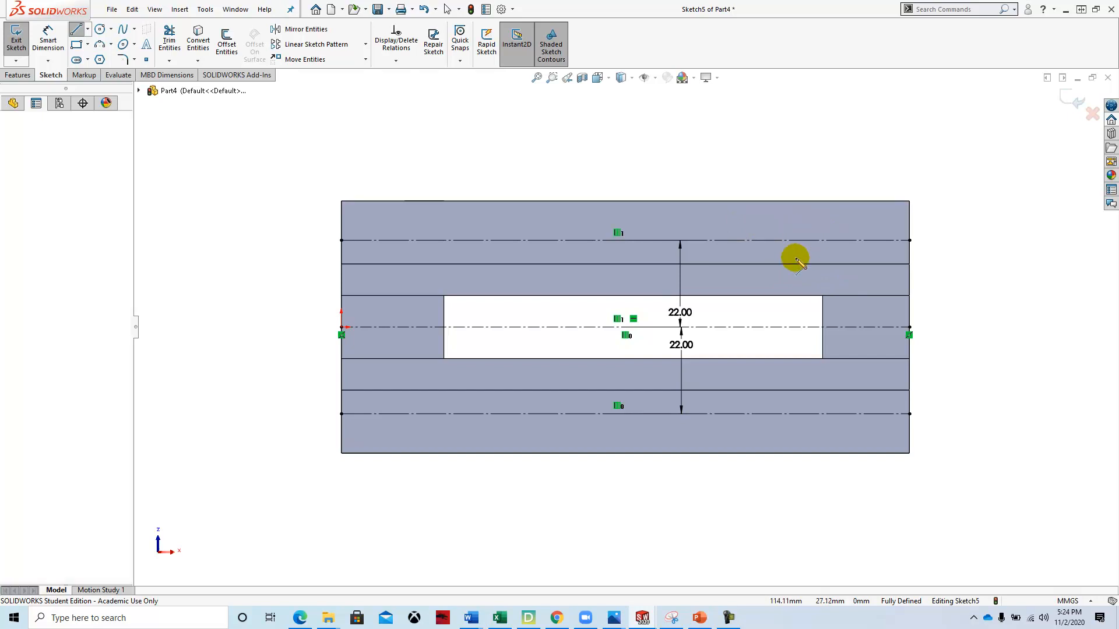
pyautogui.click(791, 434)
pyautogui.press('Escape')
pyautogui.press('Escape')
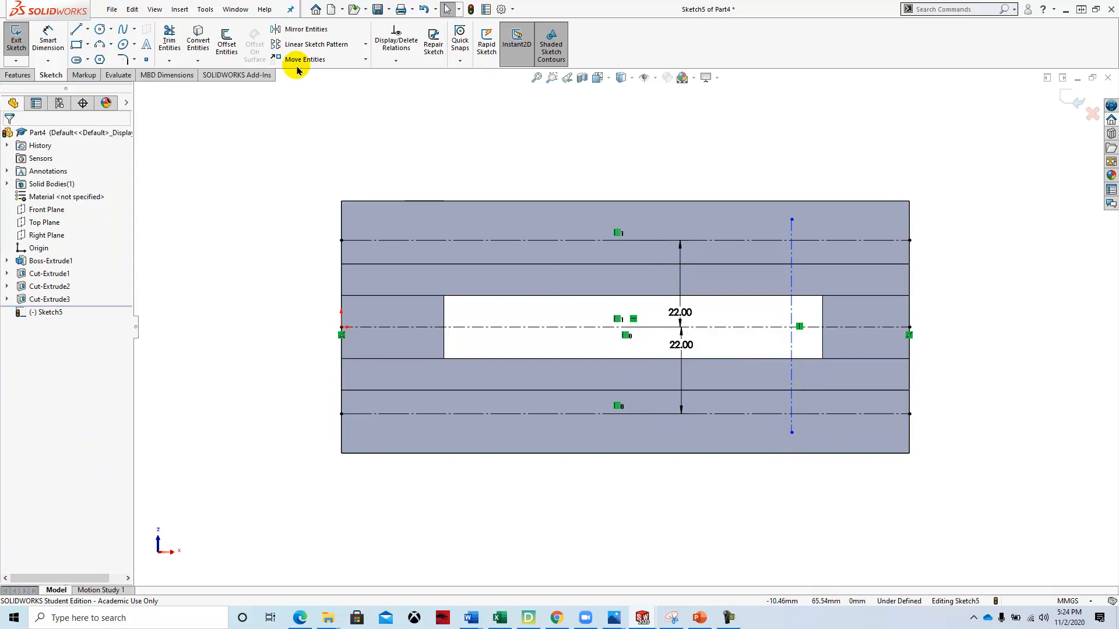
# - Draw a second vertical centerline nearer the origin, with its endpoints level with those of the first vertical one
pyautogui.click(87, 29)
pyautogui.click(96, 59)
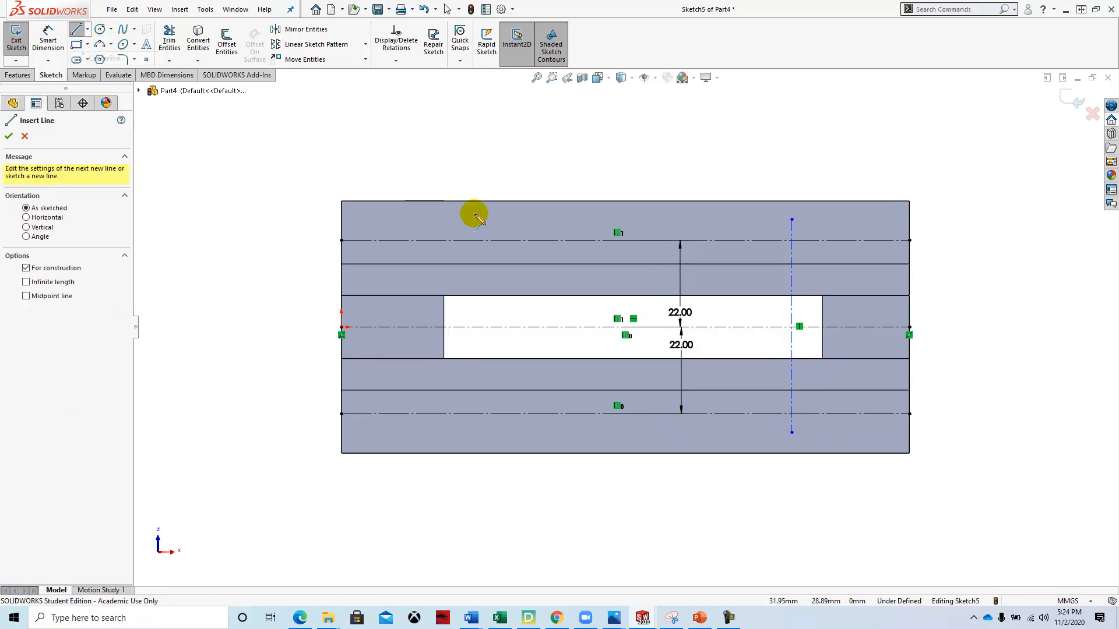
pyautogui.click(541, 220)
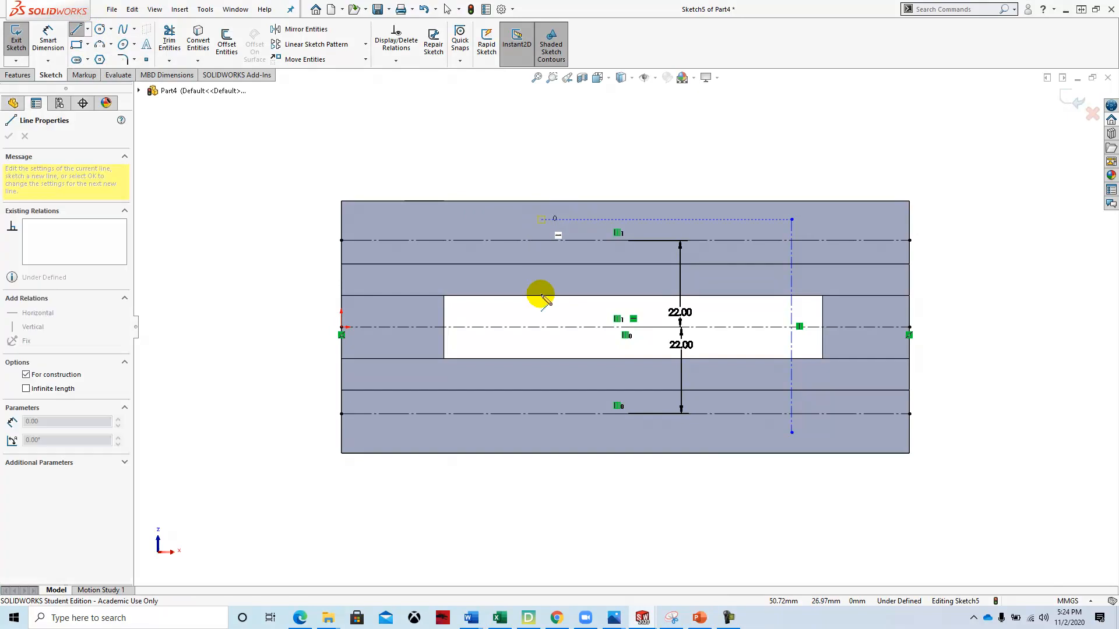
pyautogui.click(541, 433)
pyautogui.press('Escape')
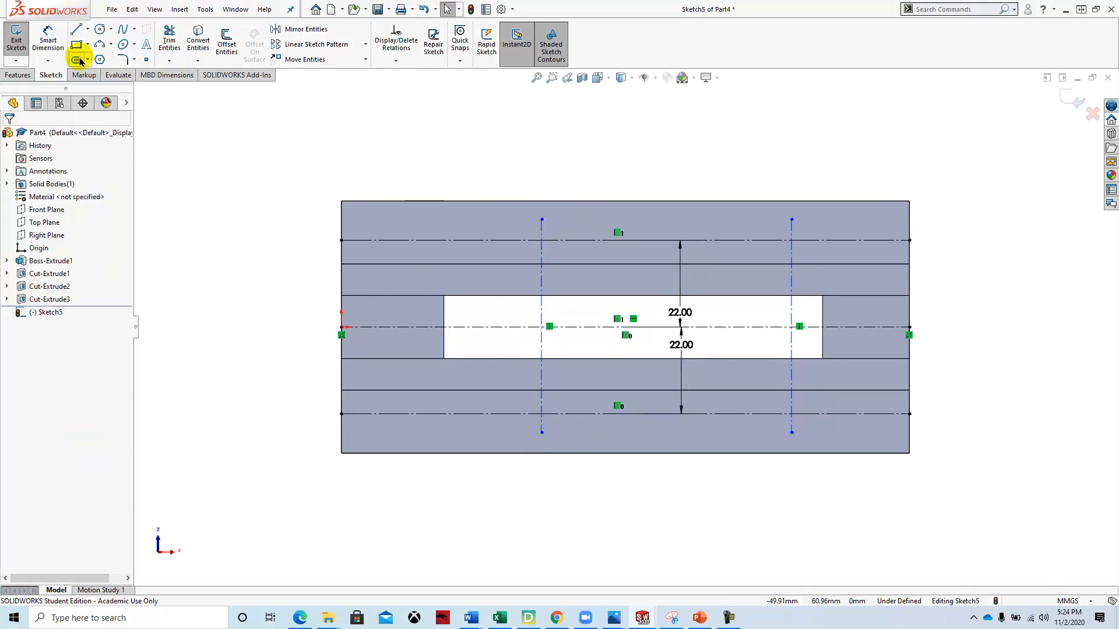
# - Dimension the vertical centerline farther from the origin at 38 mm from the base's far edge
pyautogui.click(49, 43)
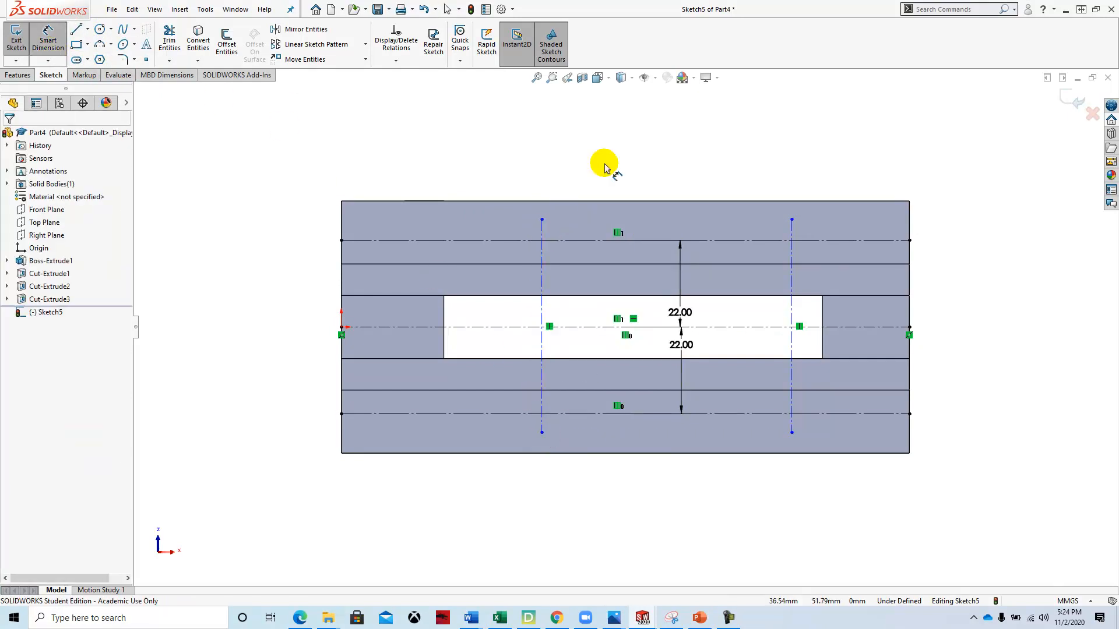
pyautogui.click(789, 430)
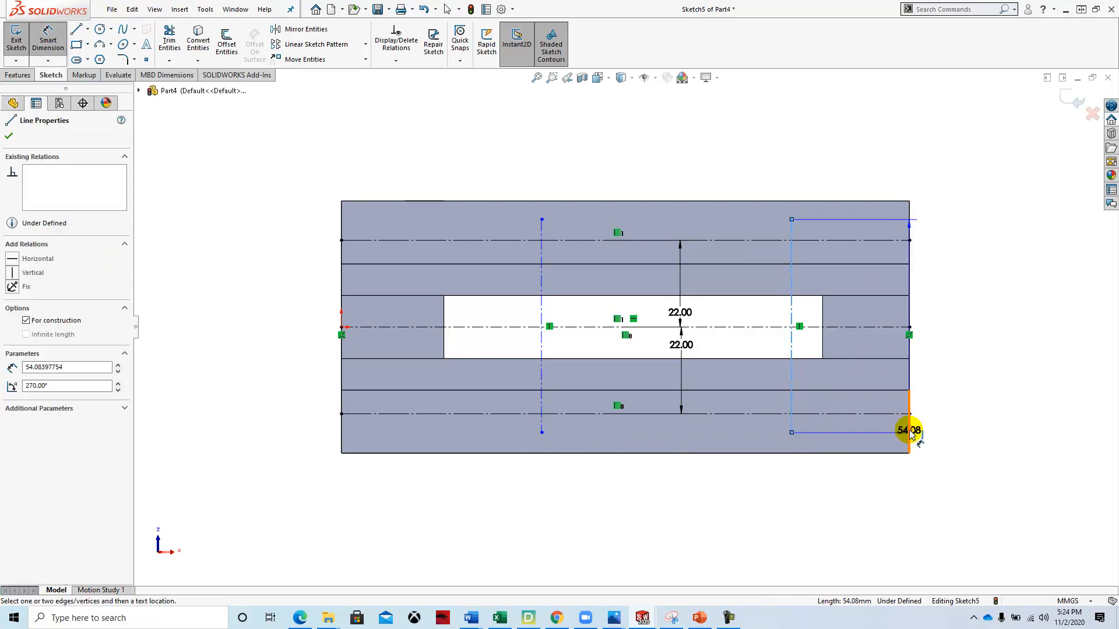
pyautogui.click(909, 434)
pyautogui.click(867, 505)
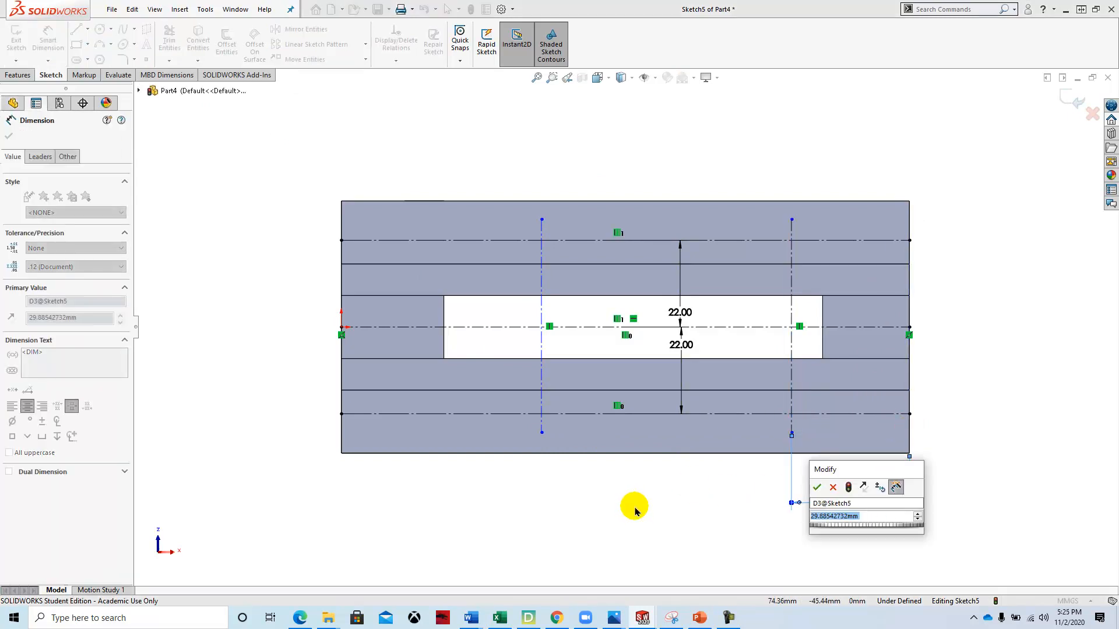
pyautogui.write('38')
pyautogui.press('Return')
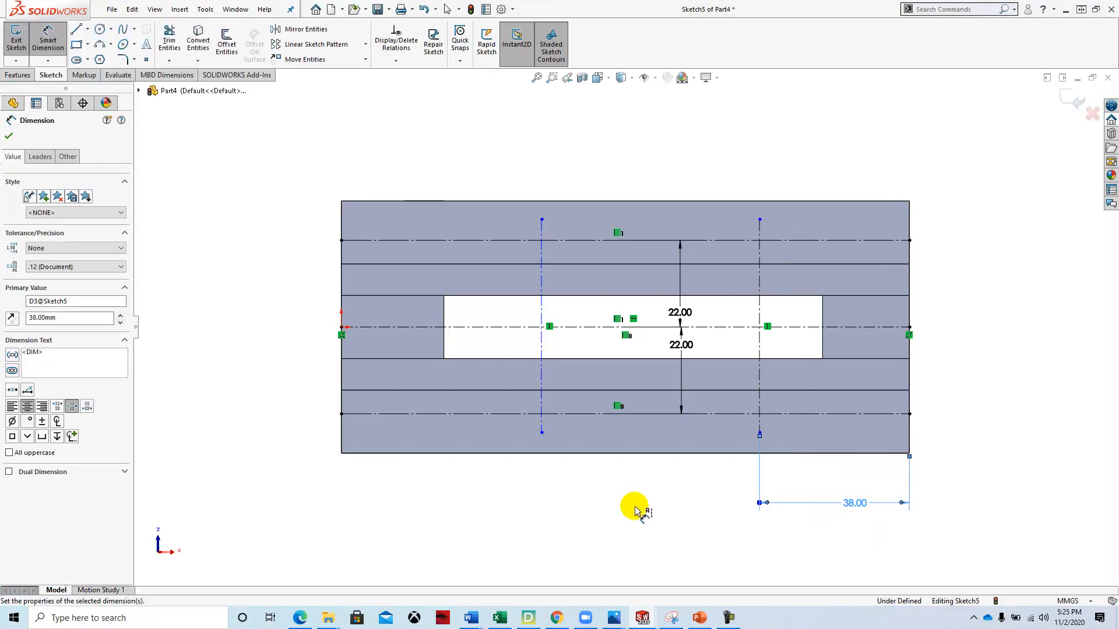
# - Dimension the spacing between the two vertical centerlines at 70 mm and exit the sketch
pyautogui.click(761, 387)
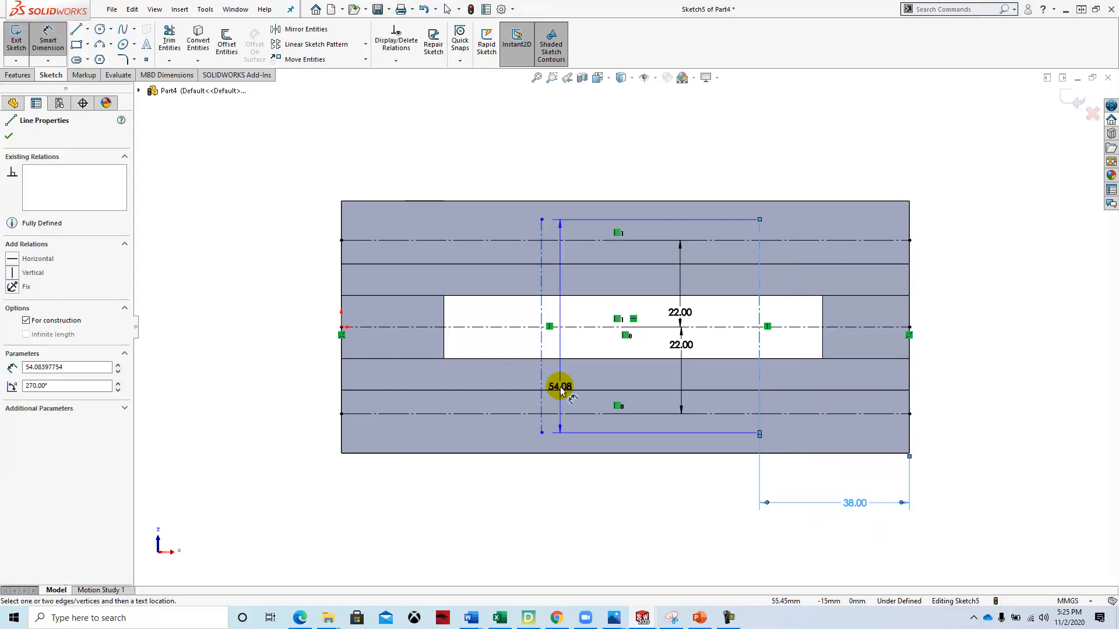
pyautogui.click(541, 384)
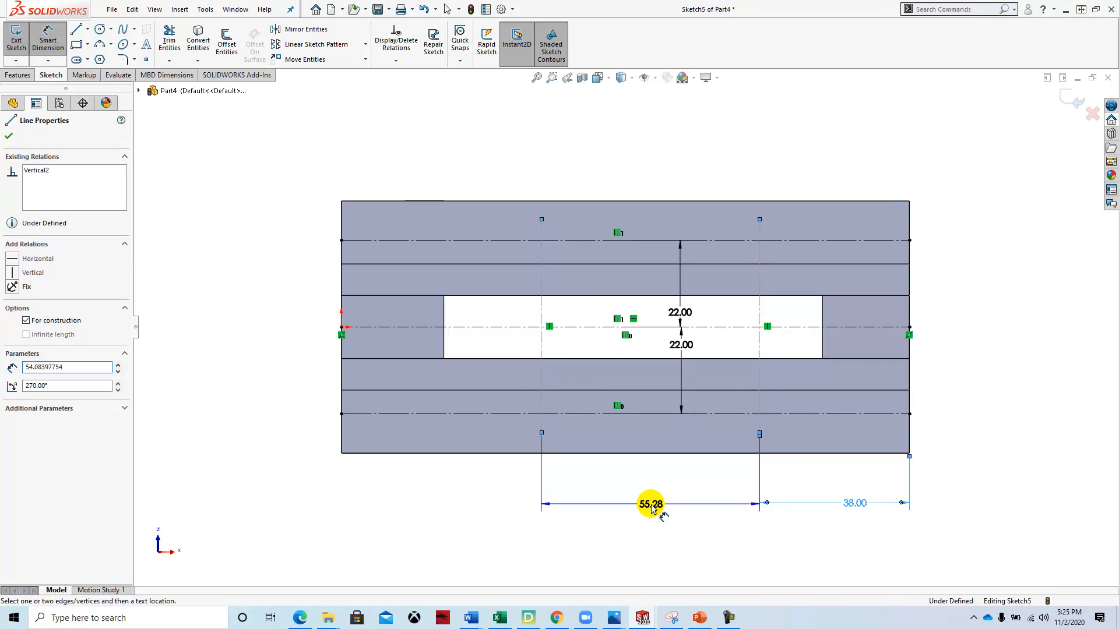
pyautogui.click(650, 505)
pyautogui.write('70')
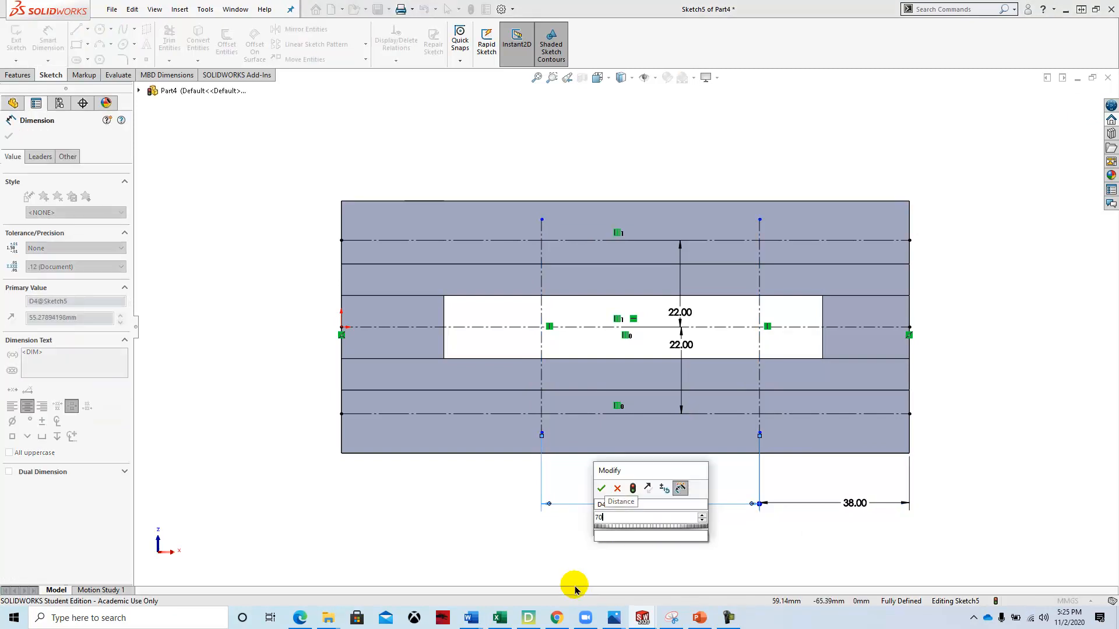
pyautogui.press('Return')
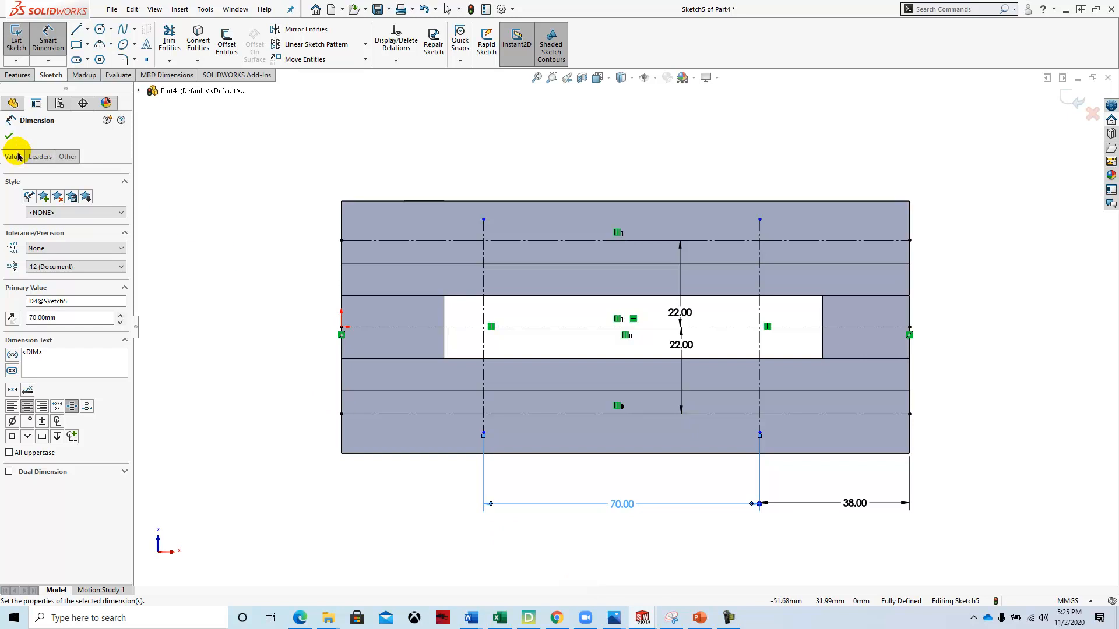
pyautogui.click(9, 136)
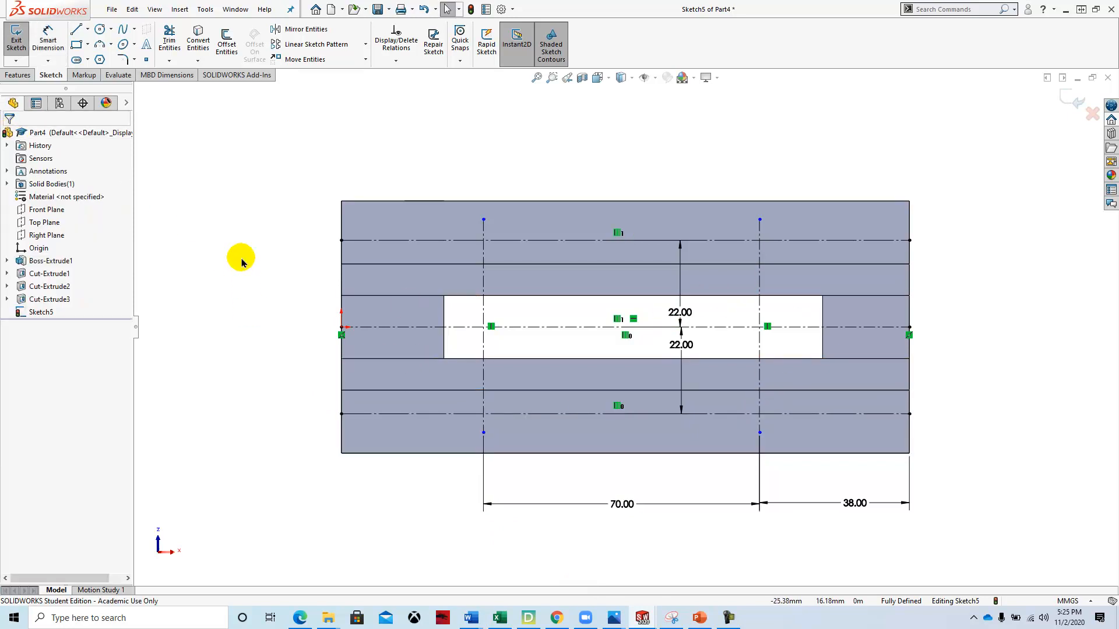
pyautogui.click(18, 76)
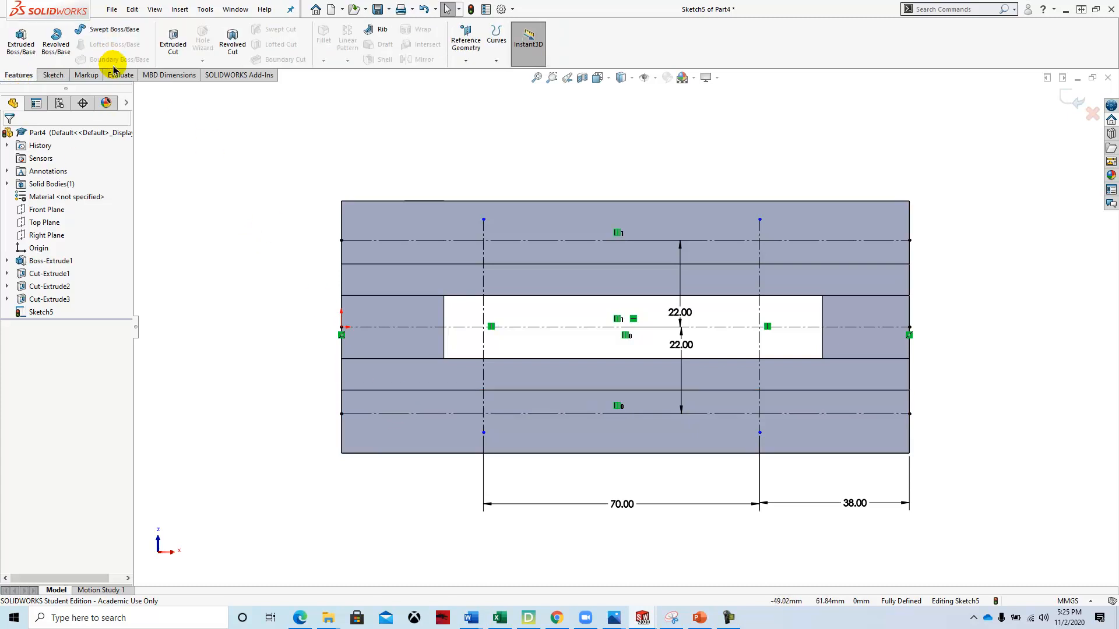
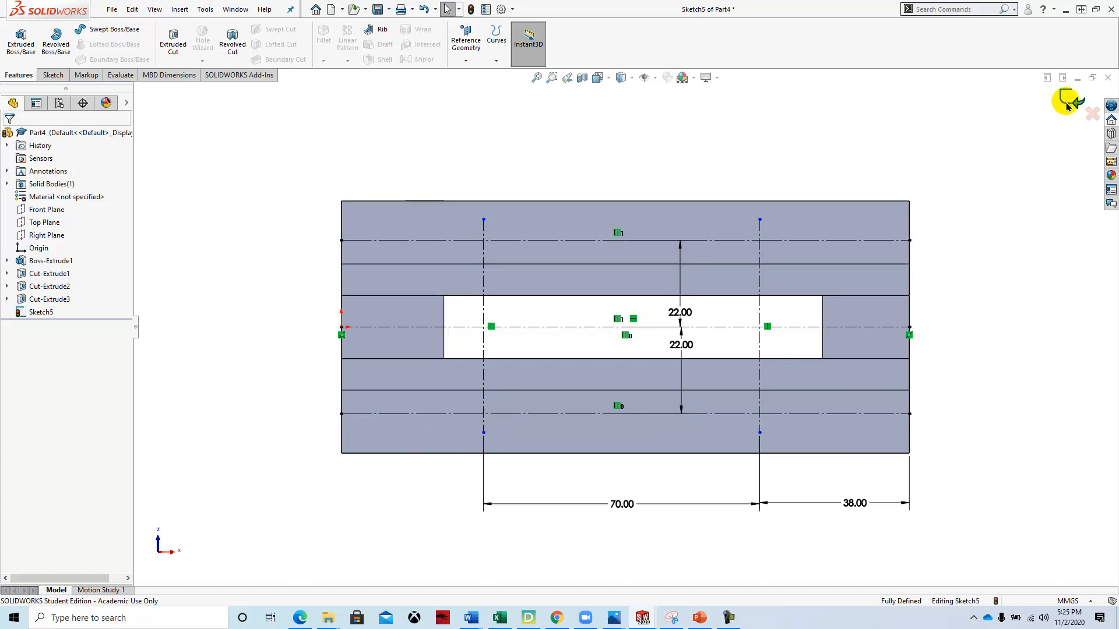
pyautogui.click(1068, 103)
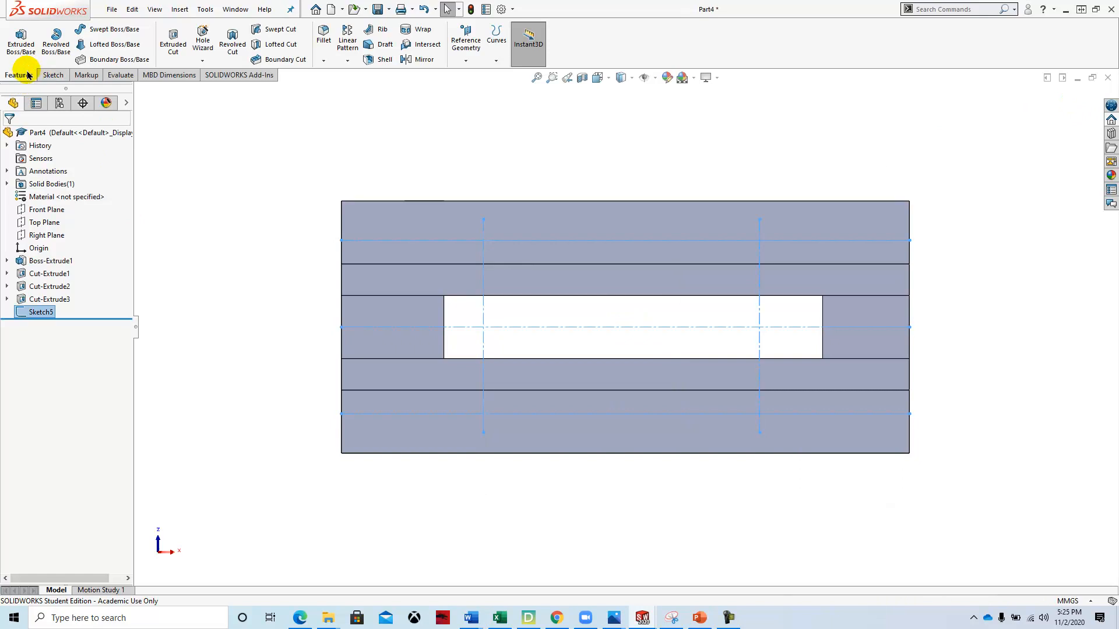
# - Start a Hole Wizard plain hole with custom sizing reset to defaults, using the ANSI Metric standard and Drill sizes type
pyautogui.click(203, 37)
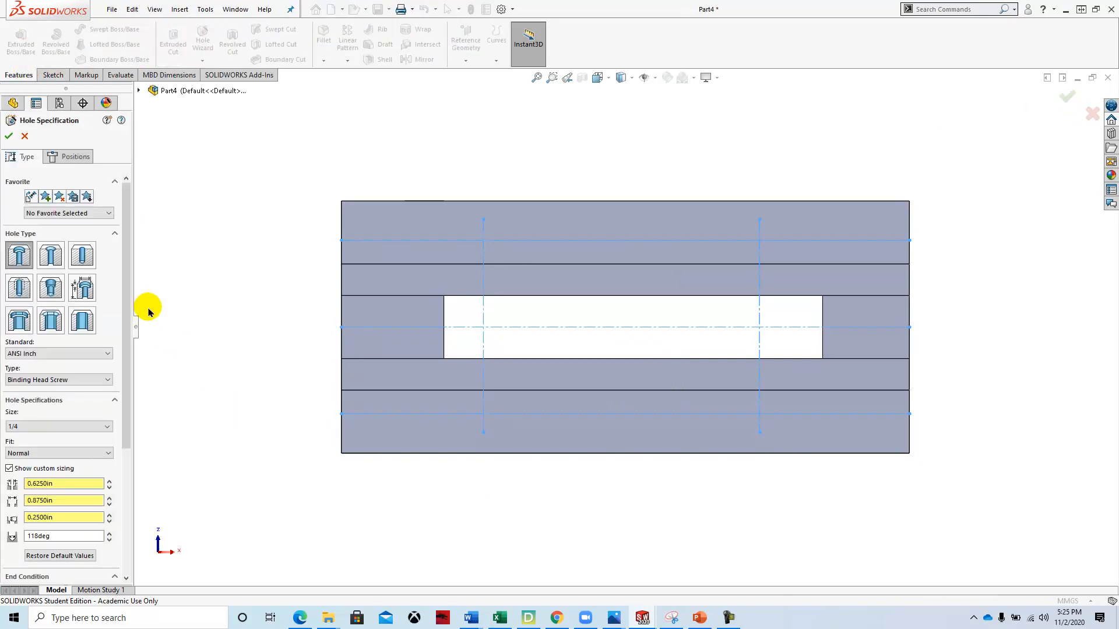
pyautogui.click(83, 257)
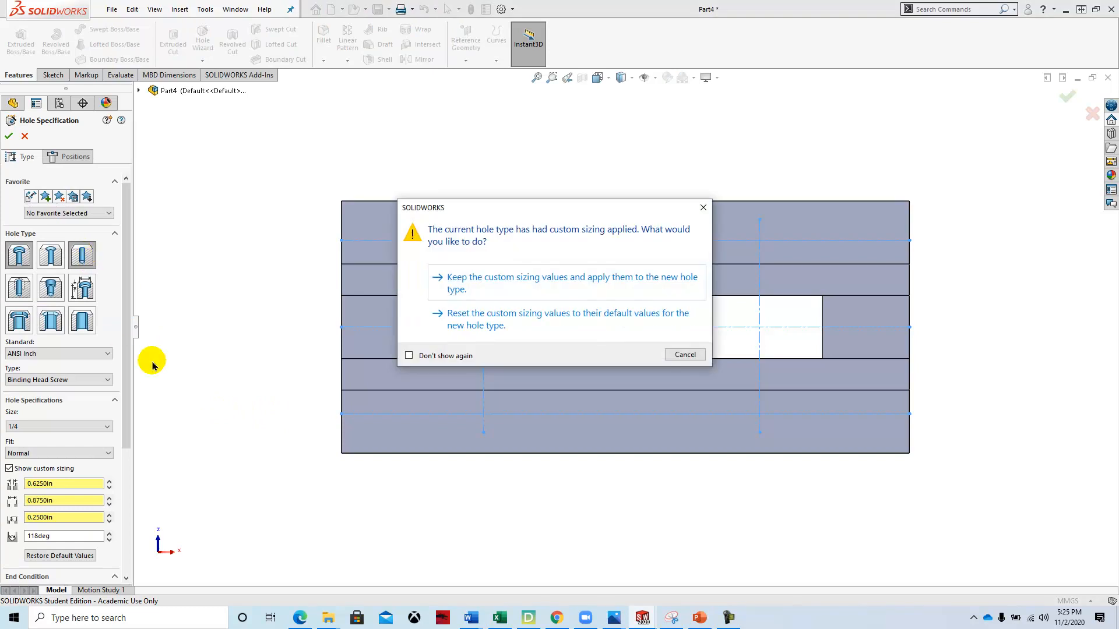
pyautogui.click(489, 324)
pyautogui.moveTo(126, 264); pyautogui.dragTo(136, 327)
pyautogui.click(83, 275)
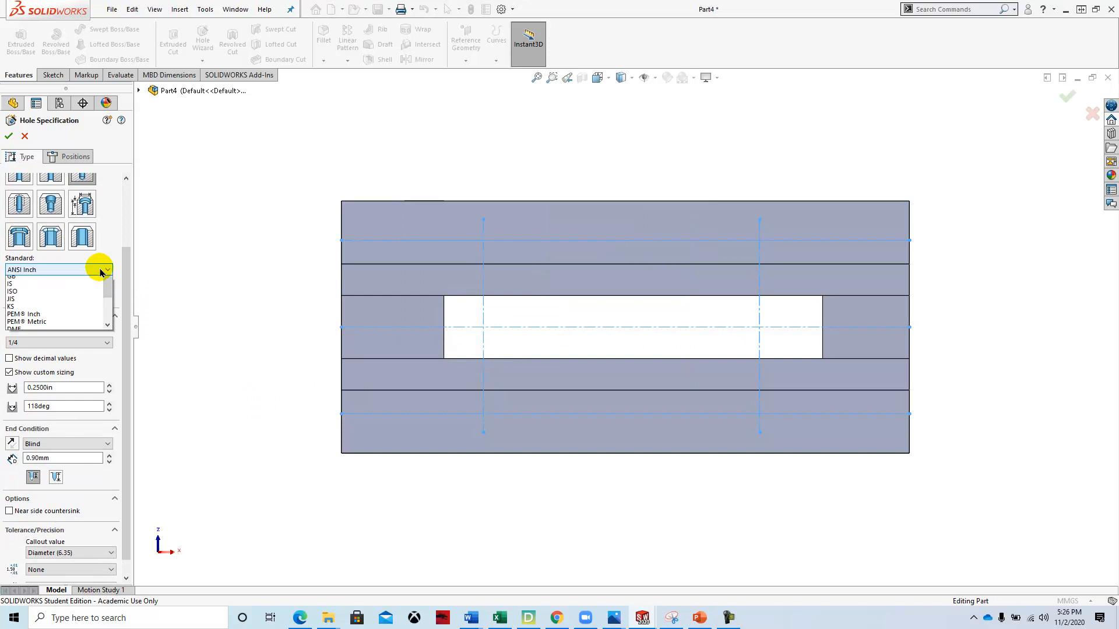
pyautogui.click(58, 292)
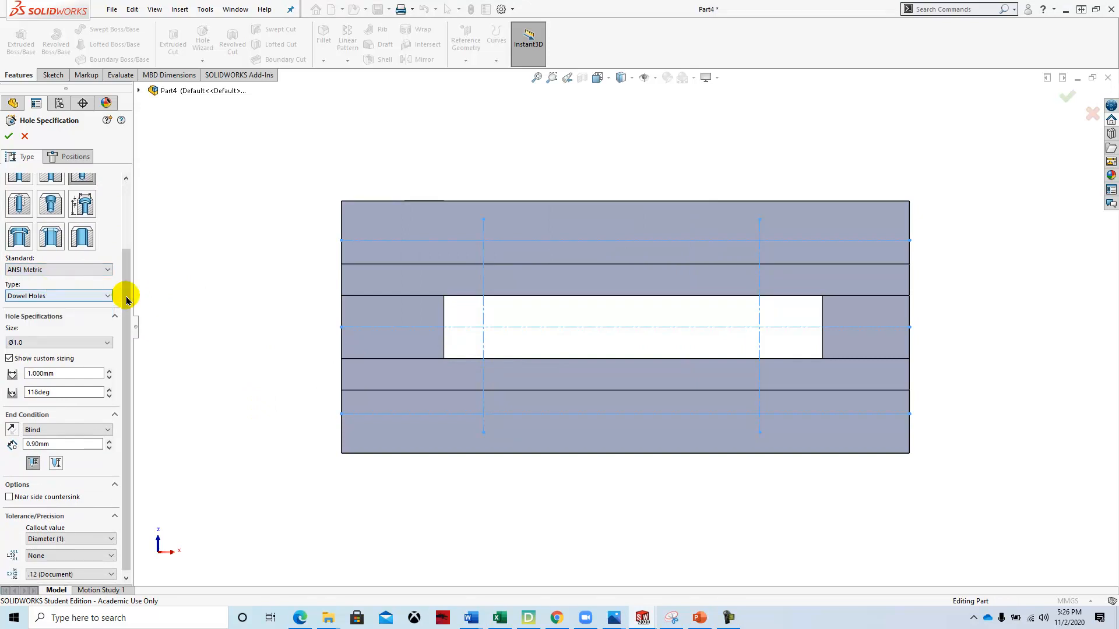
pyautogui.click(107, 296)
pyautogui.click(68, 315)
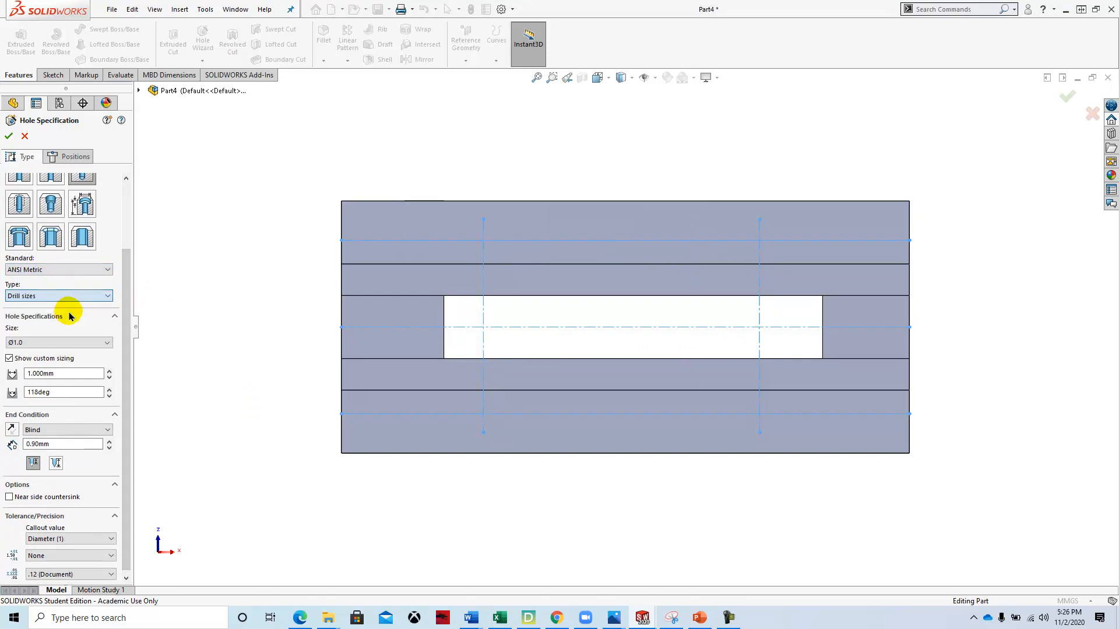
# - Set the hole's drill size to Ø6.0
pyautogui.click(102, 344)
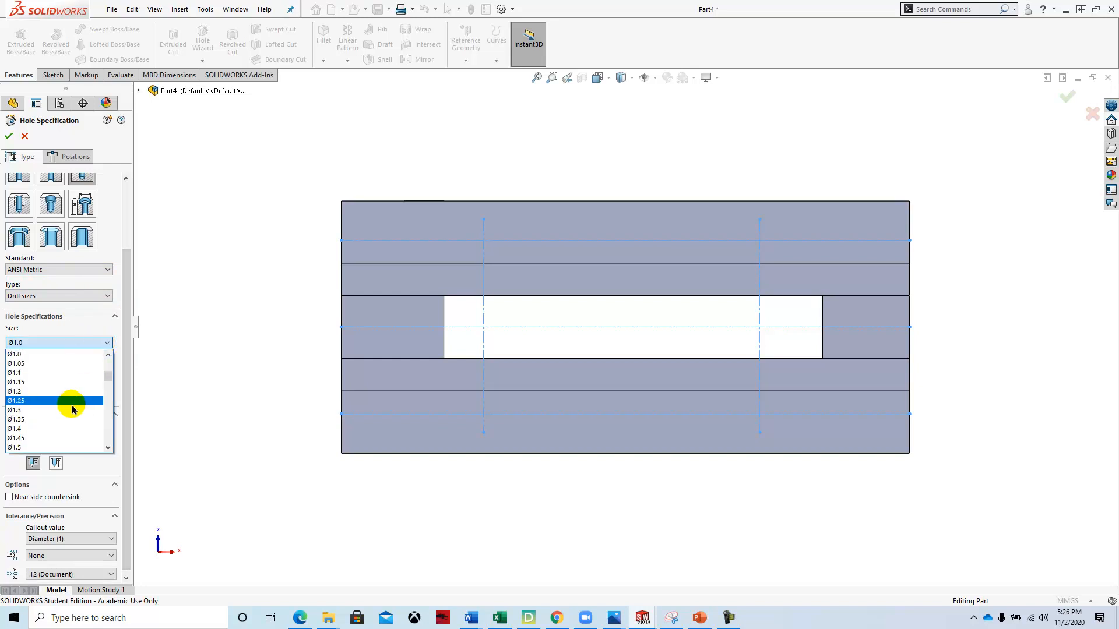
pyautogui.scroll(-6, 88, 412)
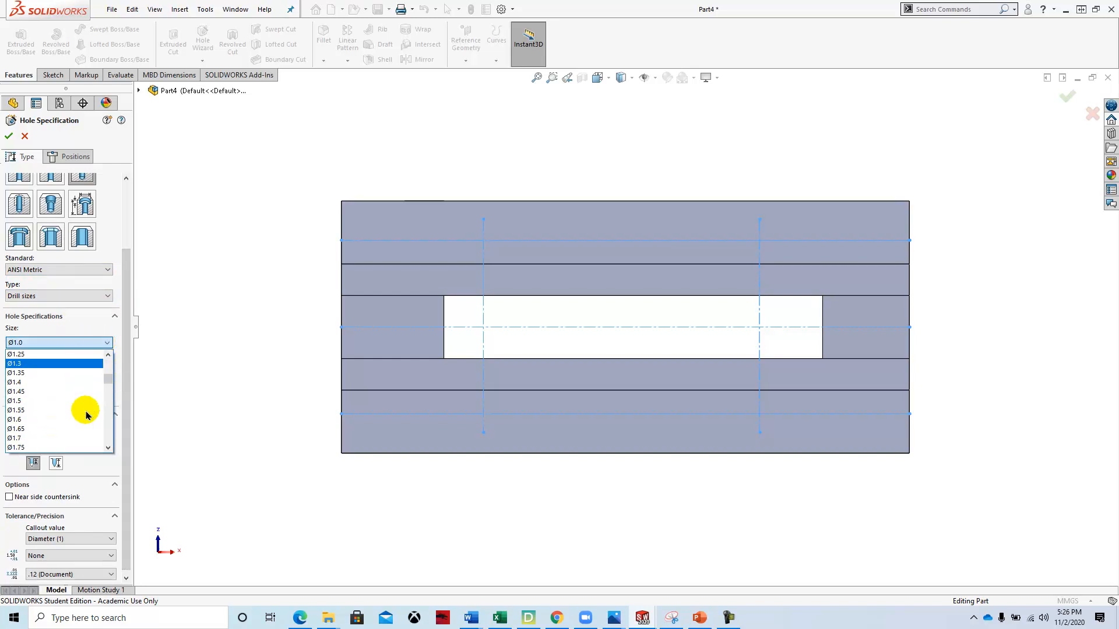
pyautogui.scroll(-6, 86, 415)
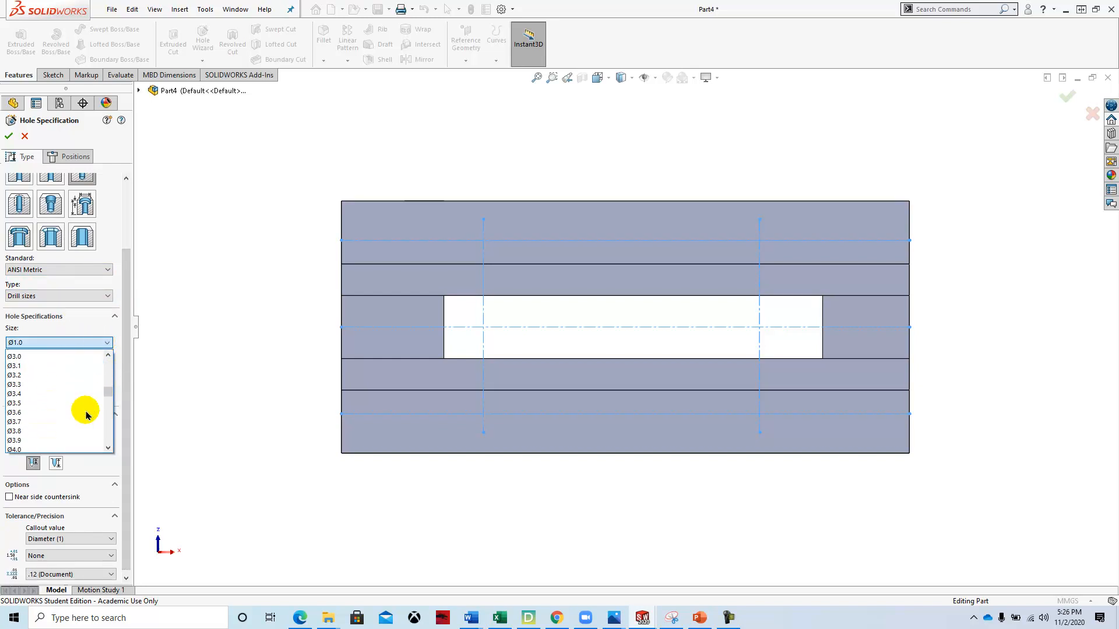
pyautogui.scroll(-4, 86, 414)
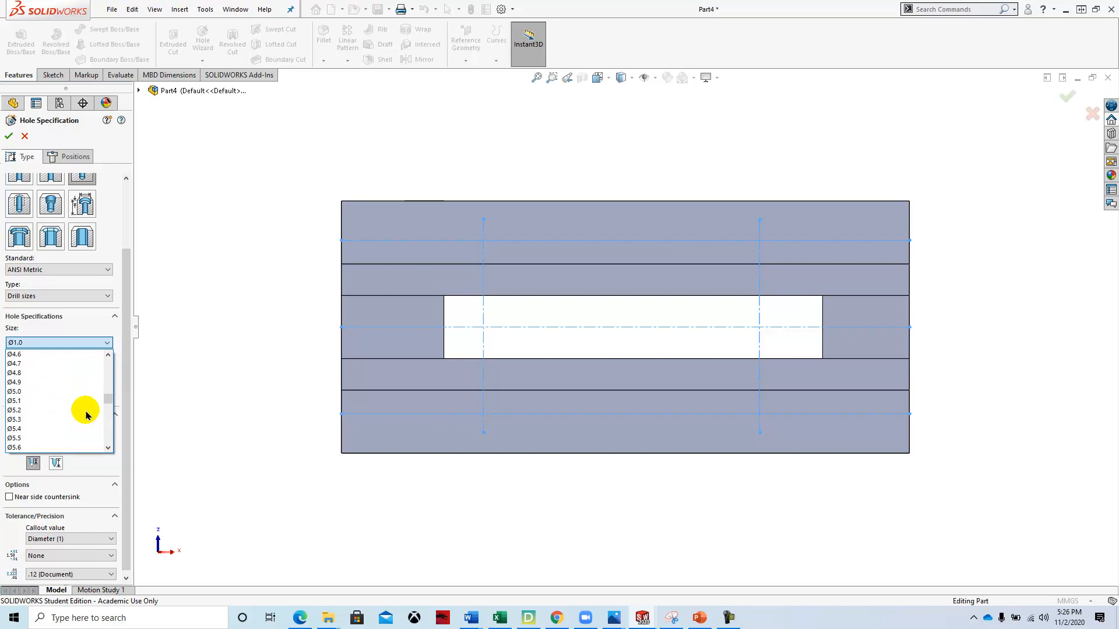
pyautogui.scroll(-3, 85, 412)
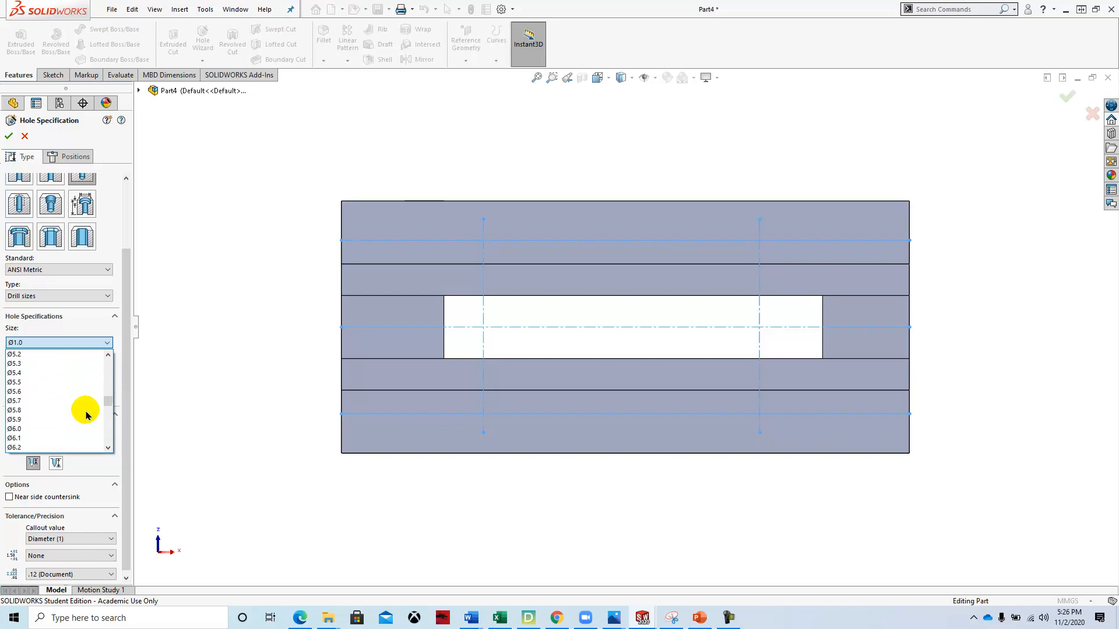
pyautogui.click(20, 427)
pyautogui.scroll(-1, 121, 379)
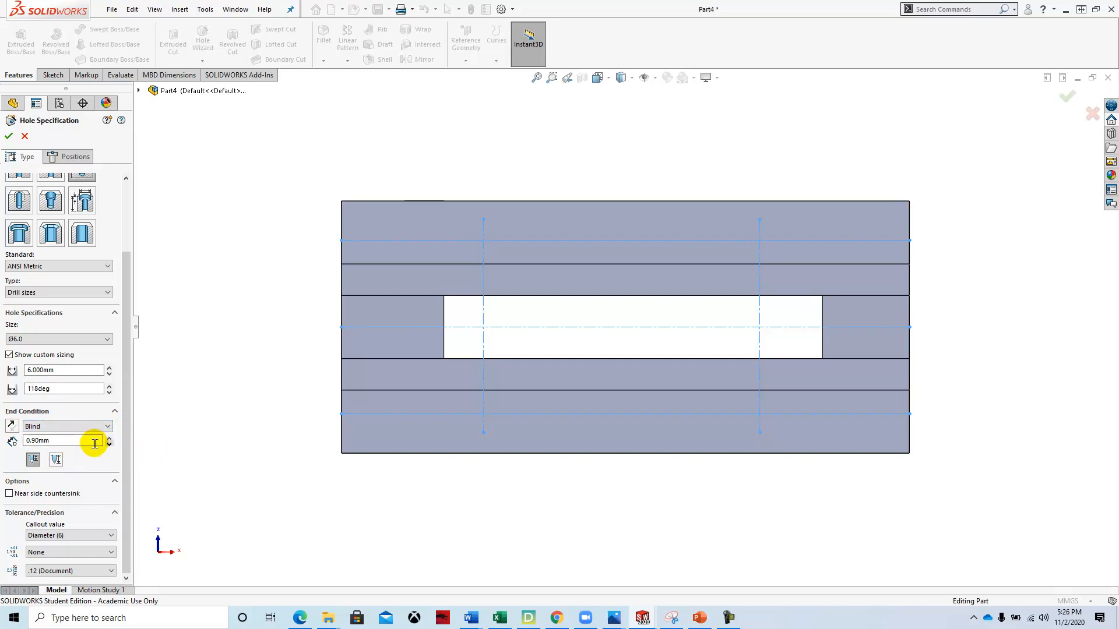
# - Set the hole's blind depth to 10 mm
pyautogui.moveTo(91, 444); pyautogui.dragTo(13, 441)
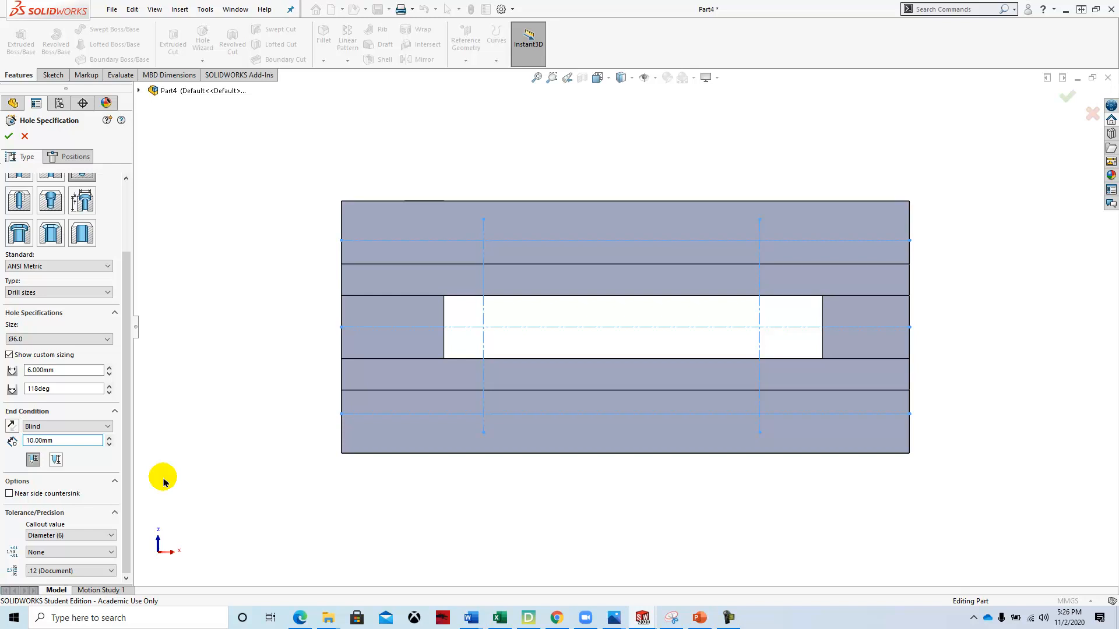
pyautogui.scroll(-3, 157, 453)
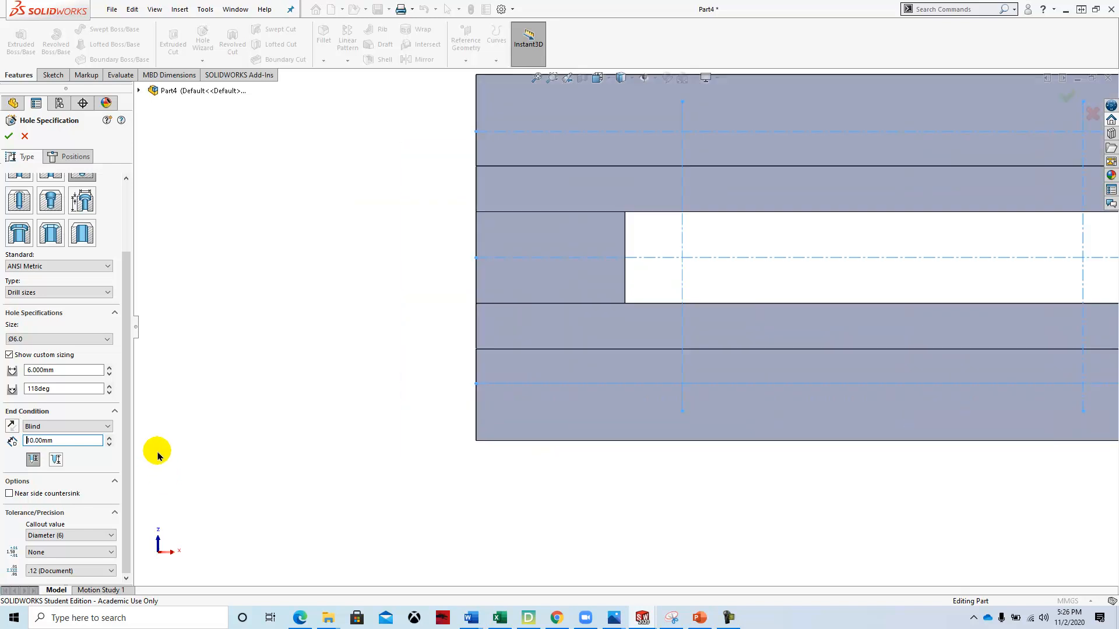
pyautogui.scroll(4, 238, 443)
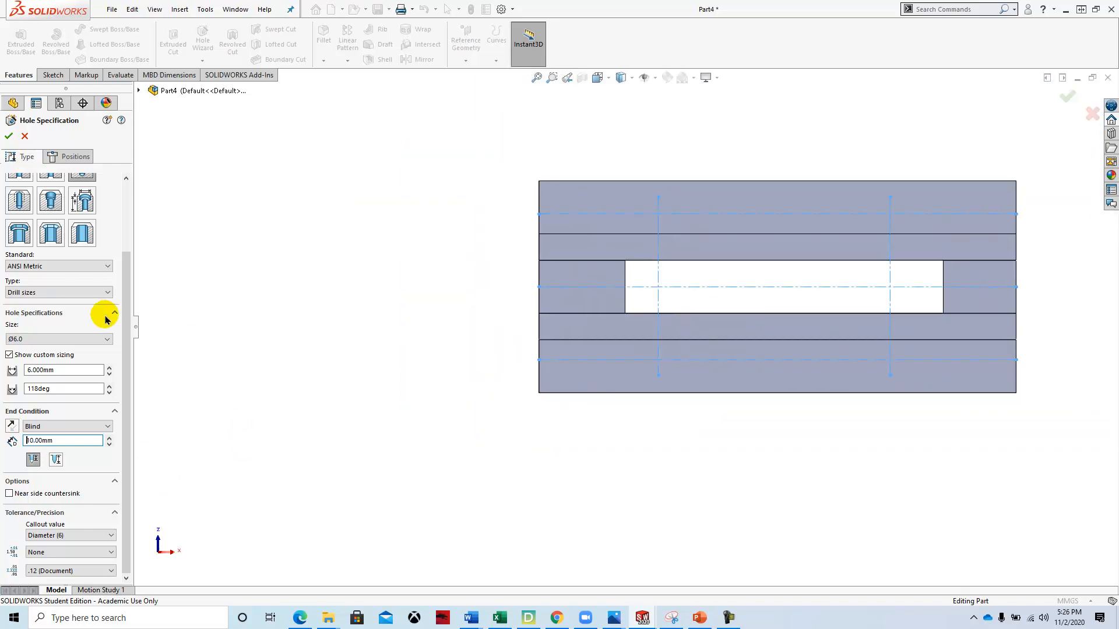
pyautogui.moveTo(128, 338)
pyautogui.mouseDown()
pyautogui.moveTo(129, 324)
pyautogui.moveTo(128, 348)
pyautogui.mouseUp()
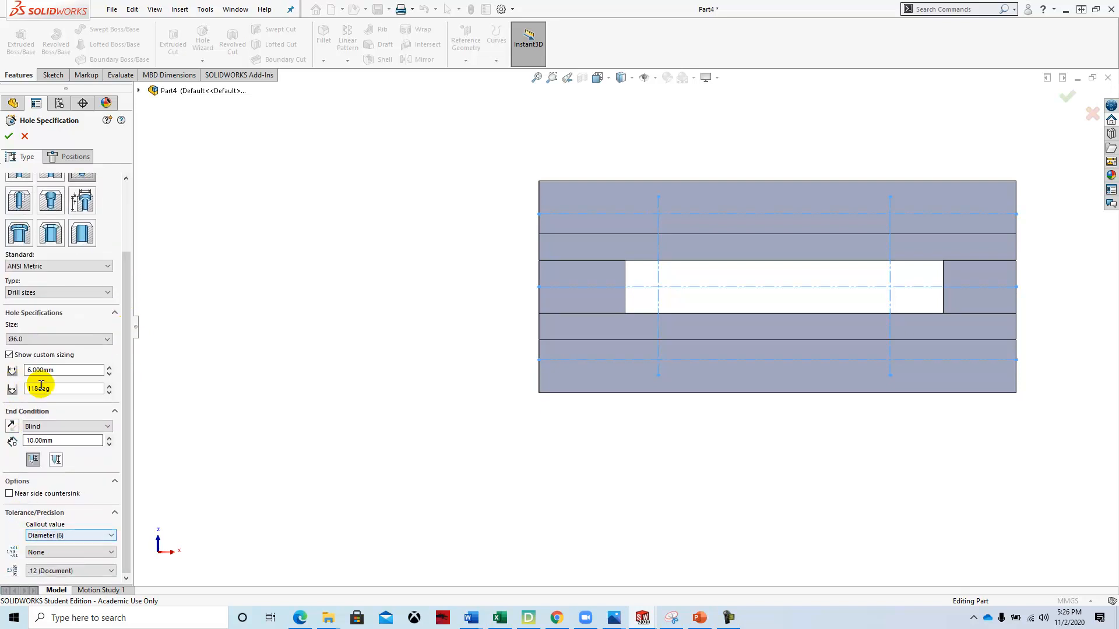
# - Place four hole positions on the underside where the two vertical centerlines cross the two outer horizontal centerlines
pyautogui.click(77, 158)
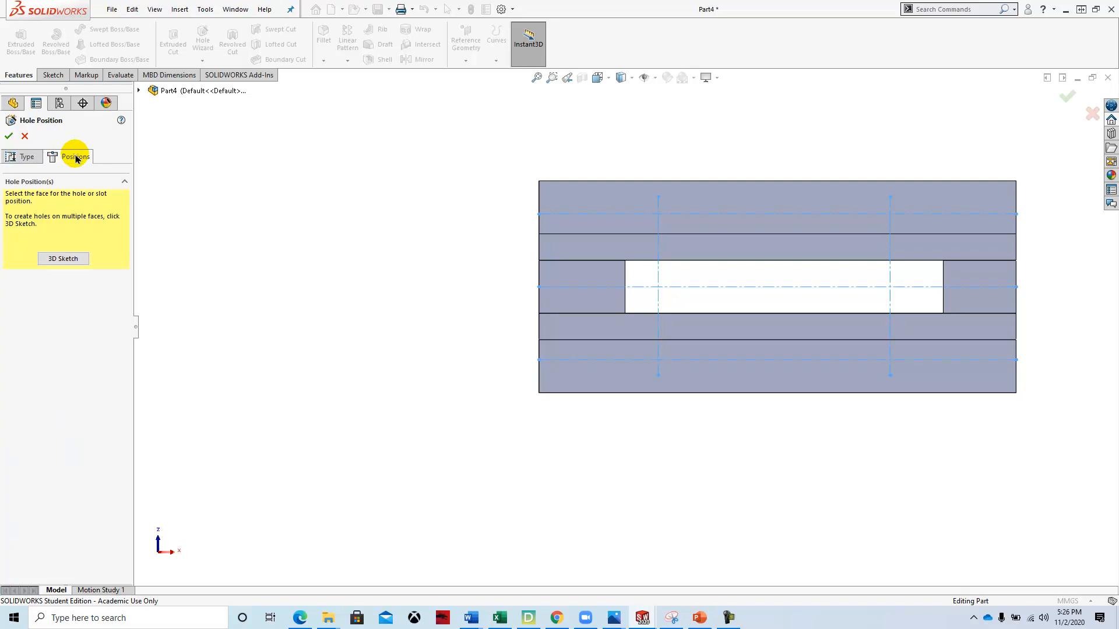
pyautogui.click(634, 380)
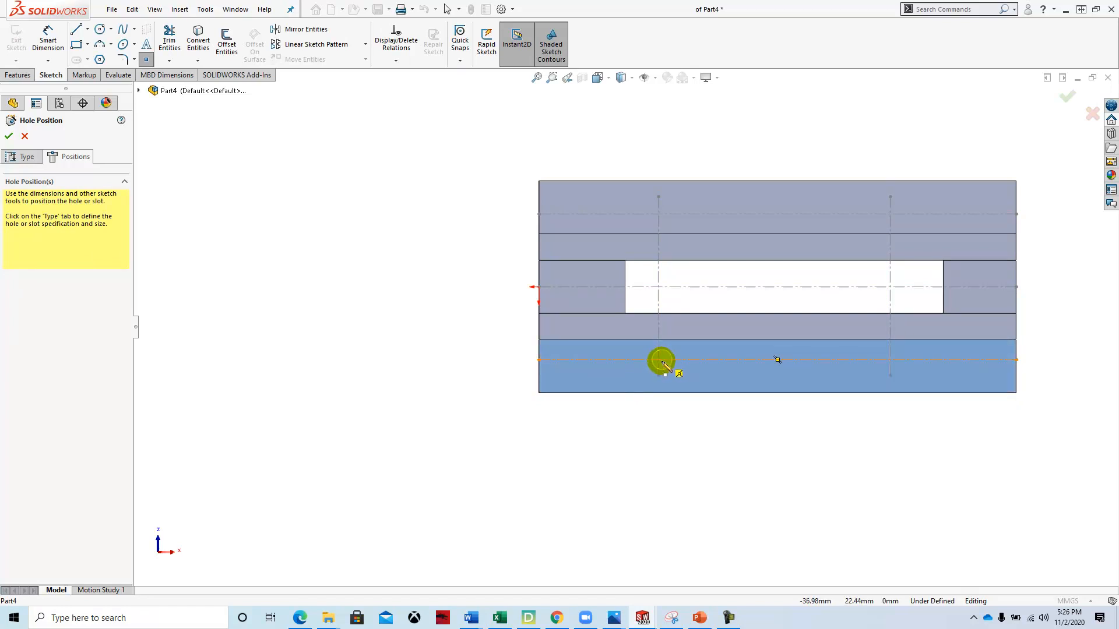
pyautogui.click(891, 360)
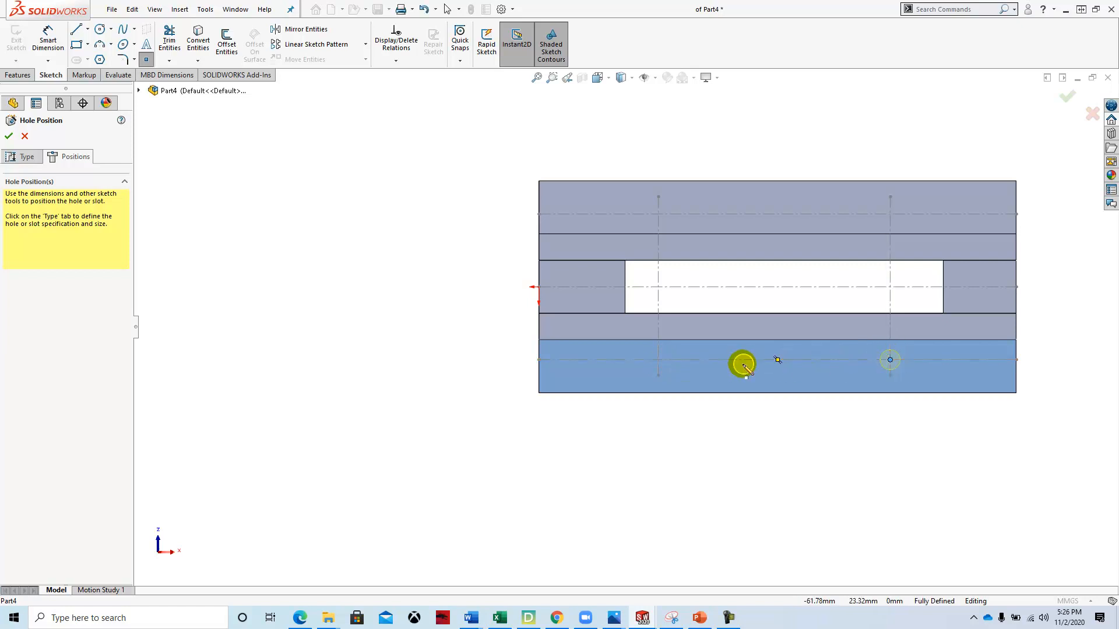
pyautogui.click(658, 360)
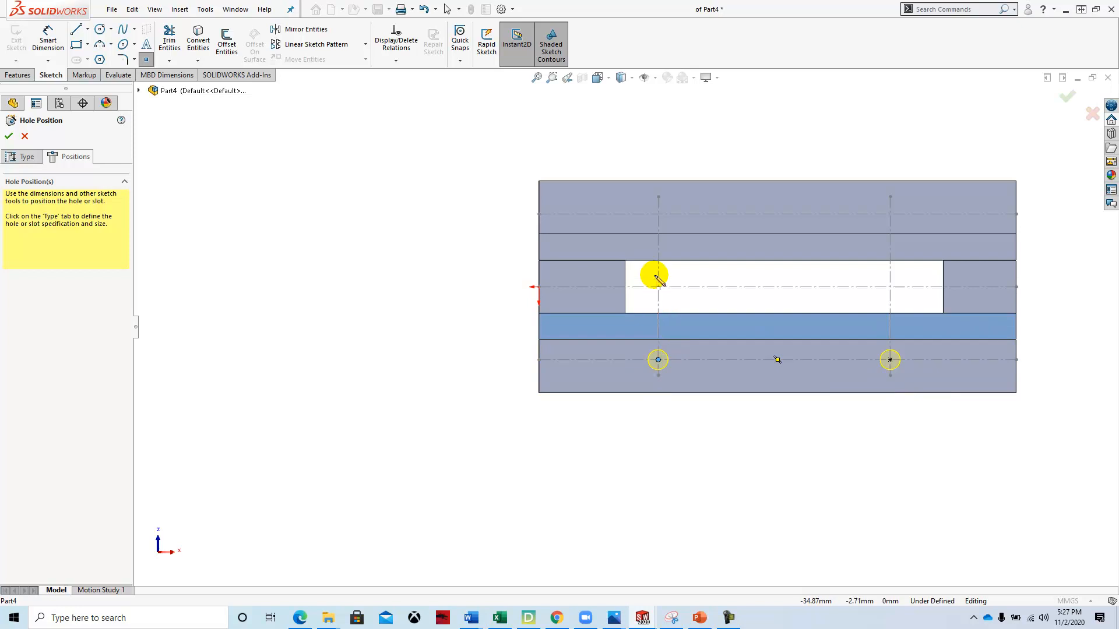
pyautogui.click(658, 214)
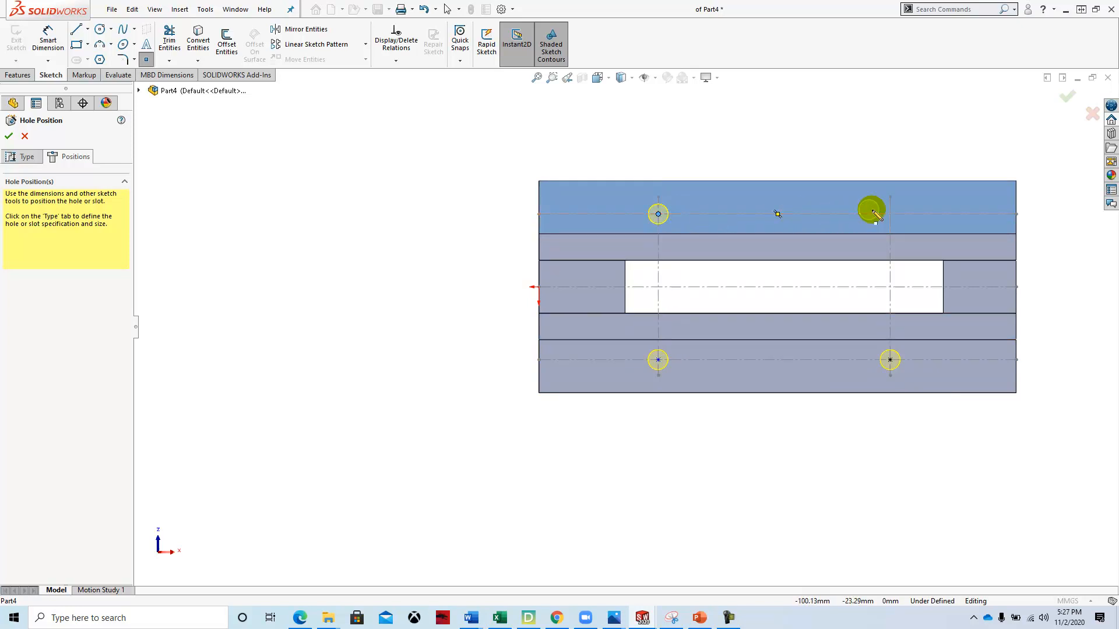
pyautogui.click(890, 215)
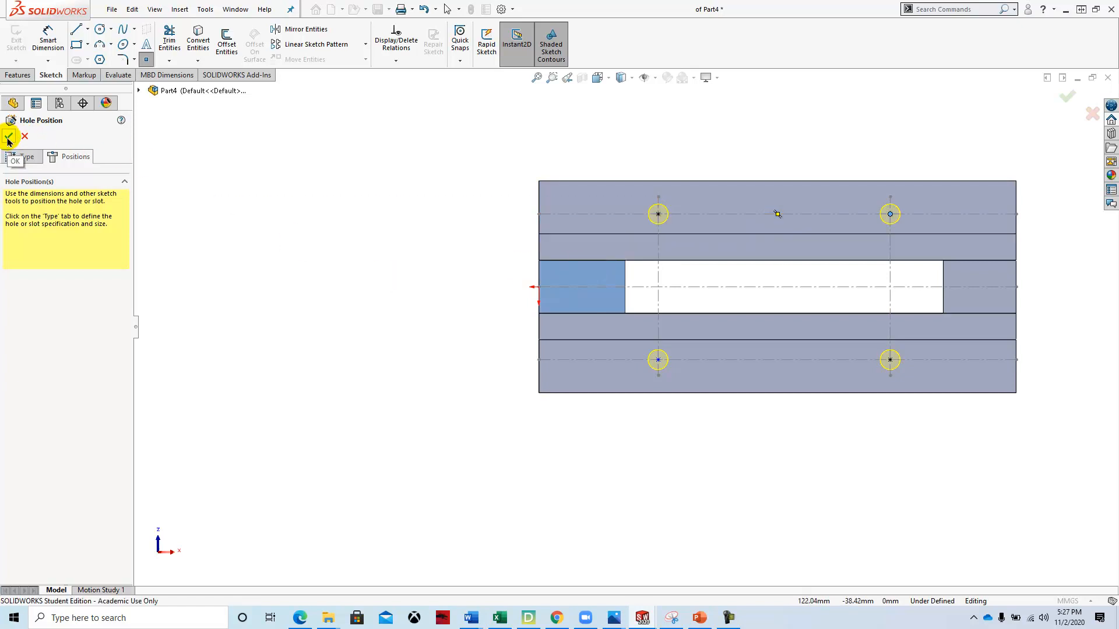
pyautogui.click(48, 41)
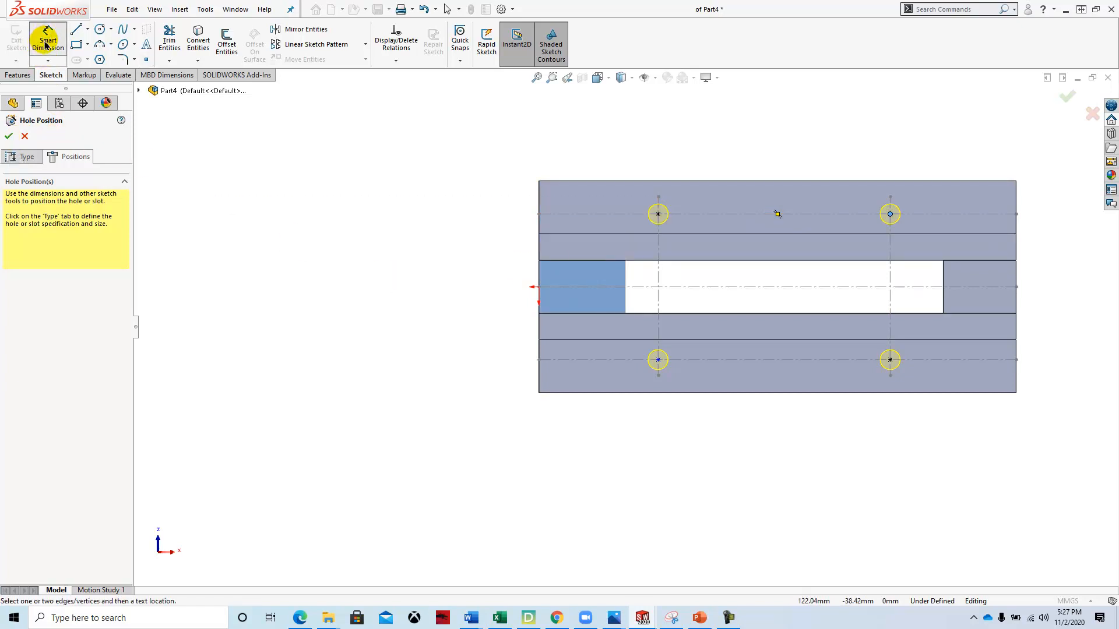
pyautogui.click(890, 360)
pyautogui.click(984, 287)
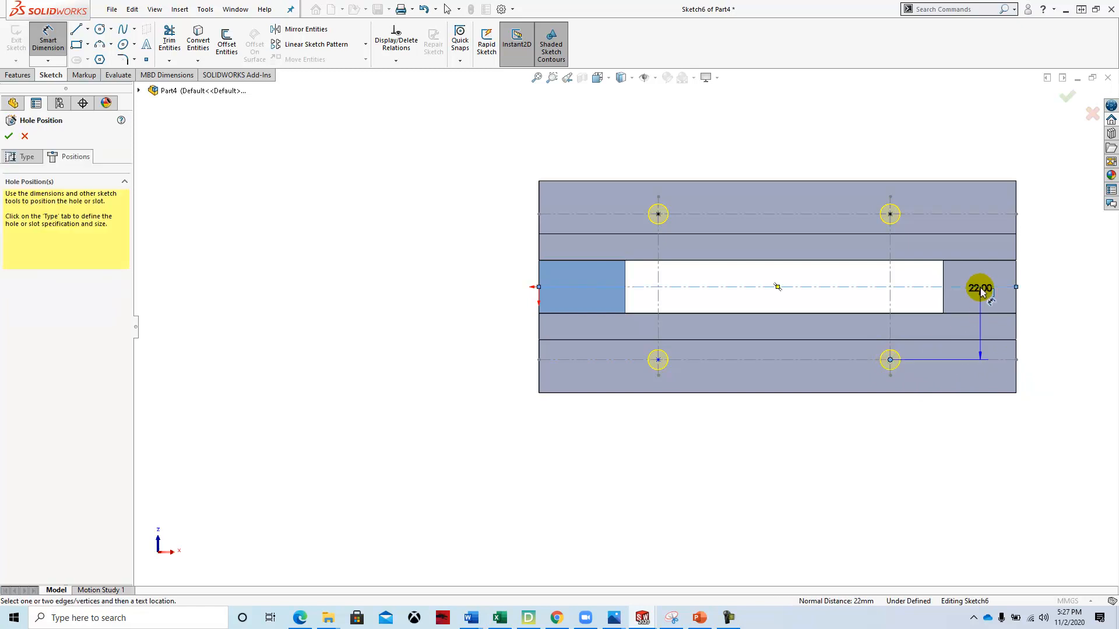
pyautogui.click(1052, 332)
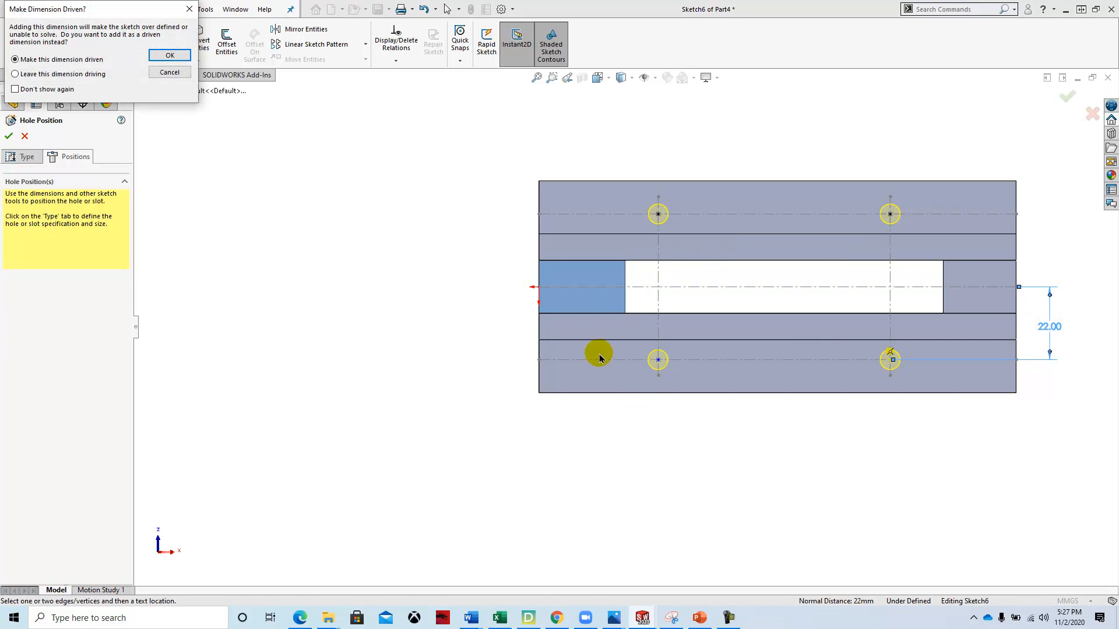
pyautogui.click(167, 73)
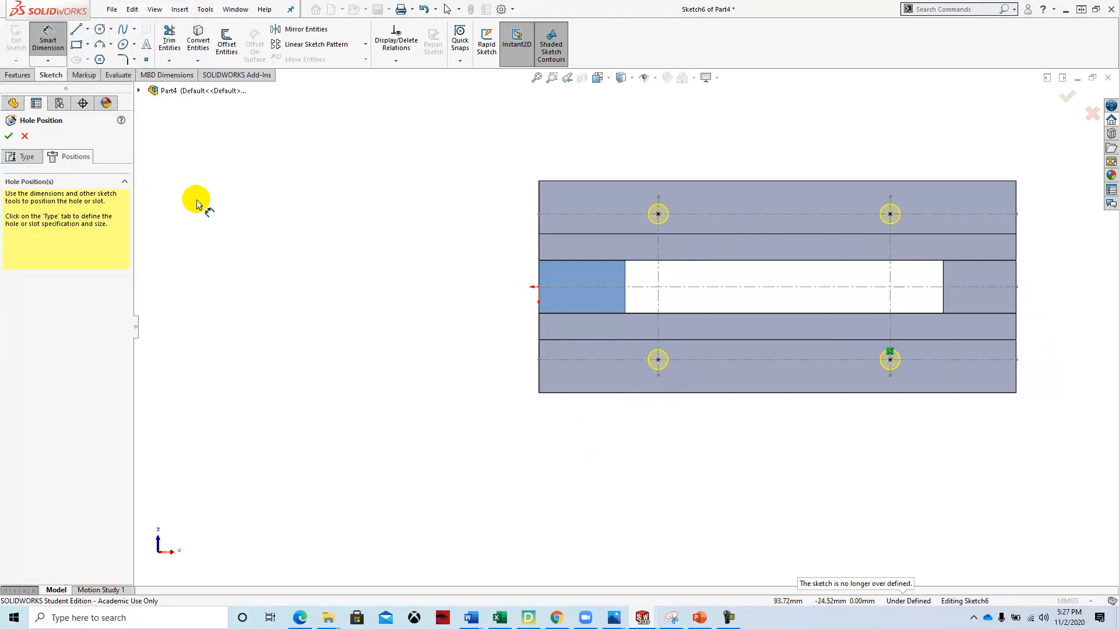
# - Dimension the spacing between the two hole points on the lower horizontal centerline at 70 mm and leave the dimension tool
pyautogui.click(658, 360)
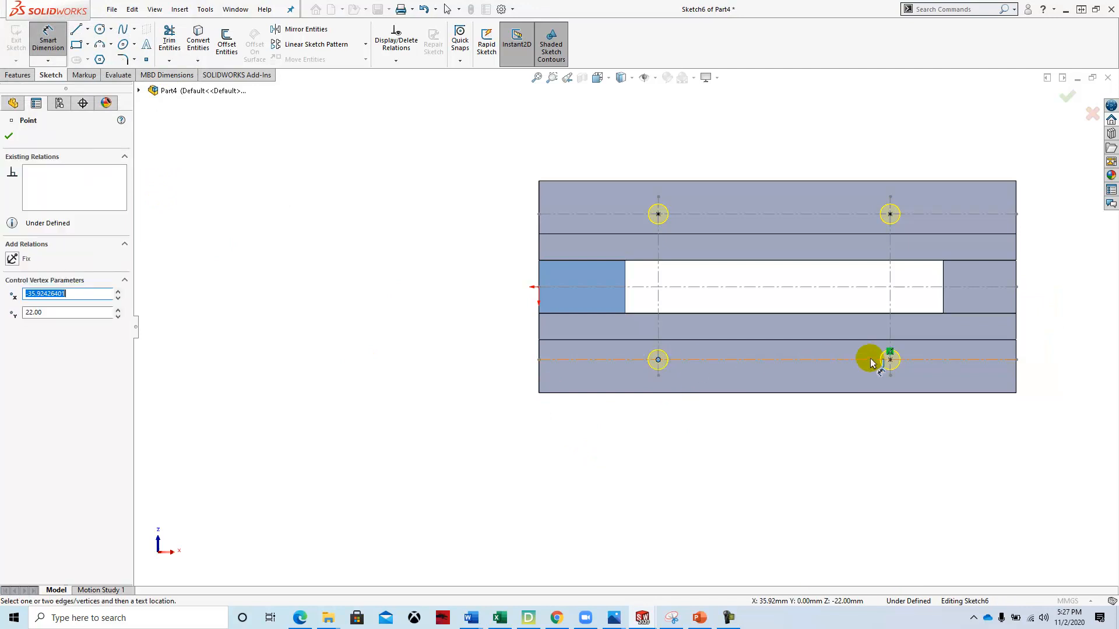
pyautogui.click(890, 360)
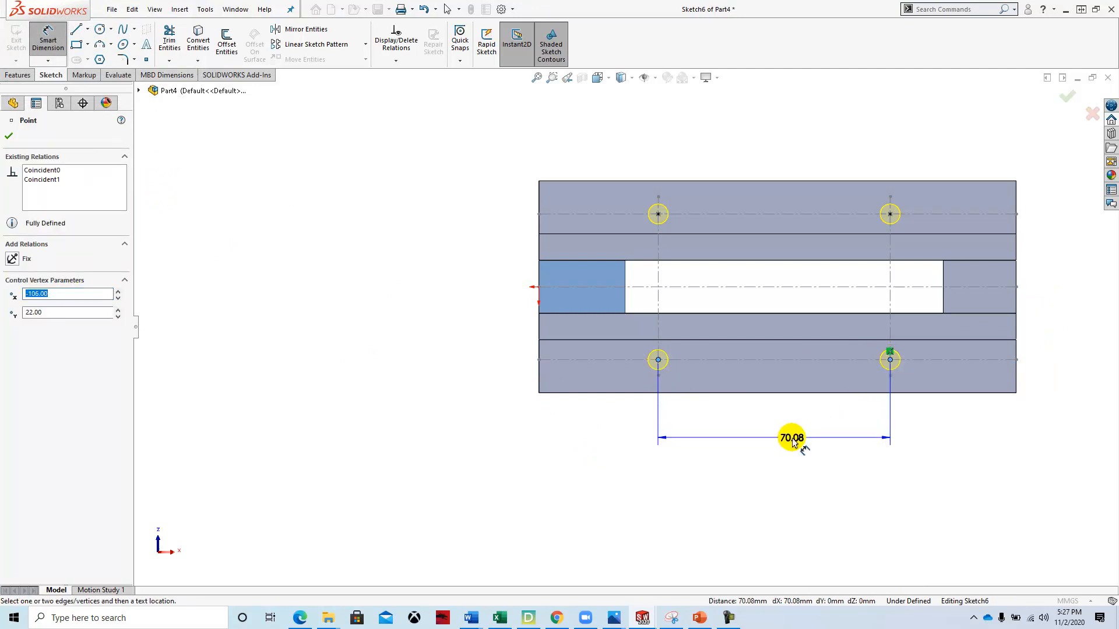
pyautogui.click(791, 441)
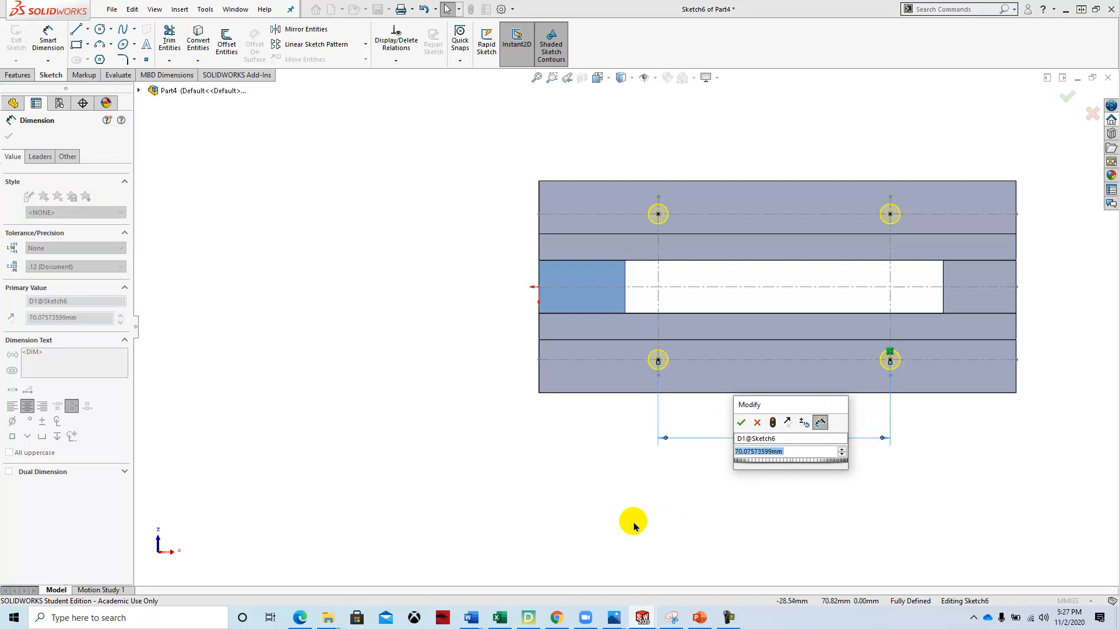
pyautogui.write('70')
pyautogui.press('Return')
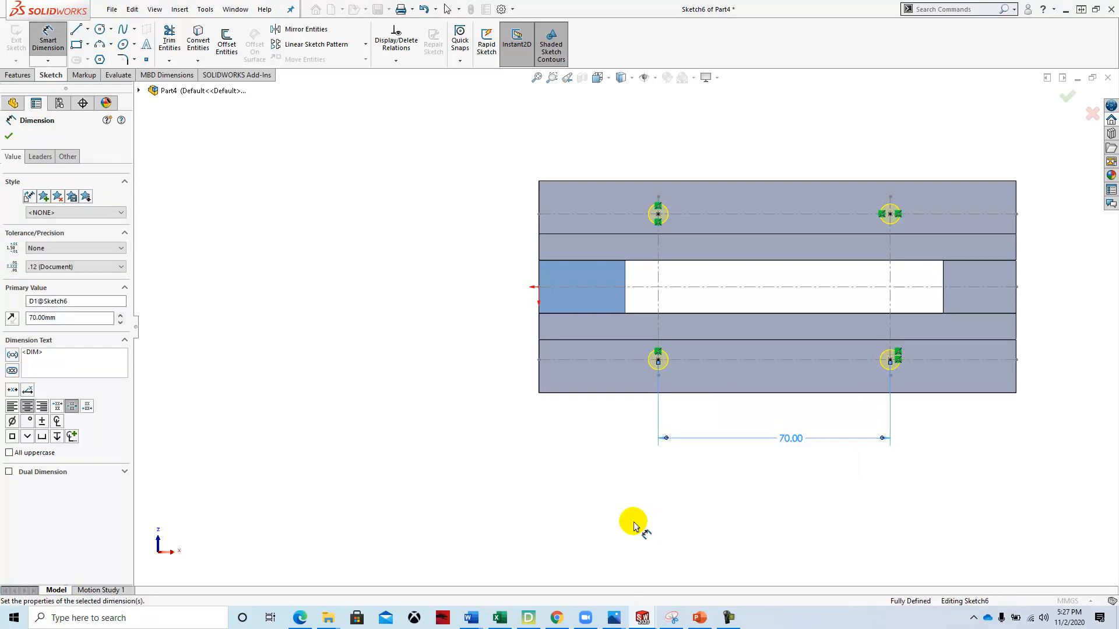
pyautogui.click(8, 138)
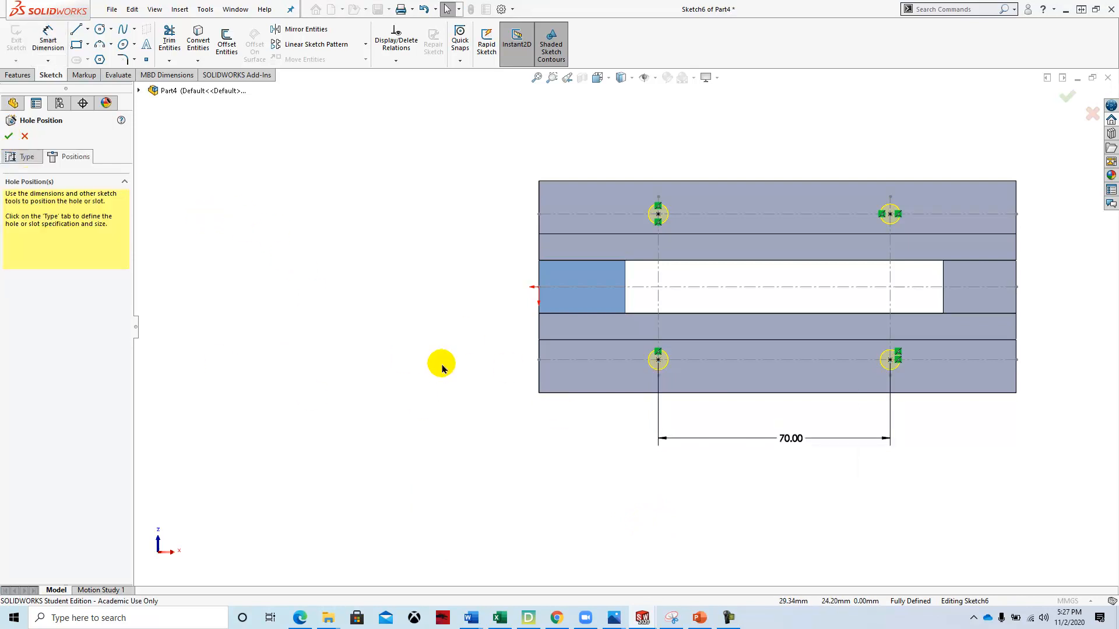
# - Check the hole previews from the side and accept the Hole Wizard feature to cut the four holes
pyautogui.moveTo(446, 420)
pyautogui.mouseDown(button='middle')
pyautogui.moveTo(457, 457)
pyautogui.moveTo(440, 260)
pyautogui.moveTo(447, 418)
pyautogui.moveTo(507, 430)
pyautogui.moveTo(385, 410)
pyautogui.moveTo(474, 420)
pyautogui.mouseUp(button='middle')
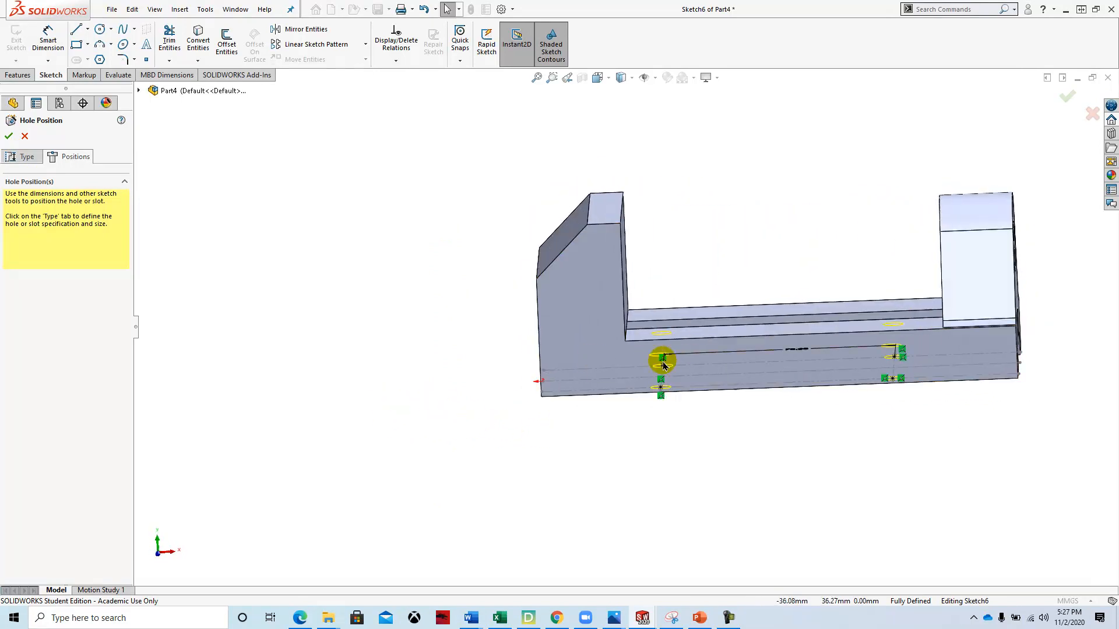
pyautogui.moveTo(519, 479); pyautogui.dragTo(412, 382, button='middle')
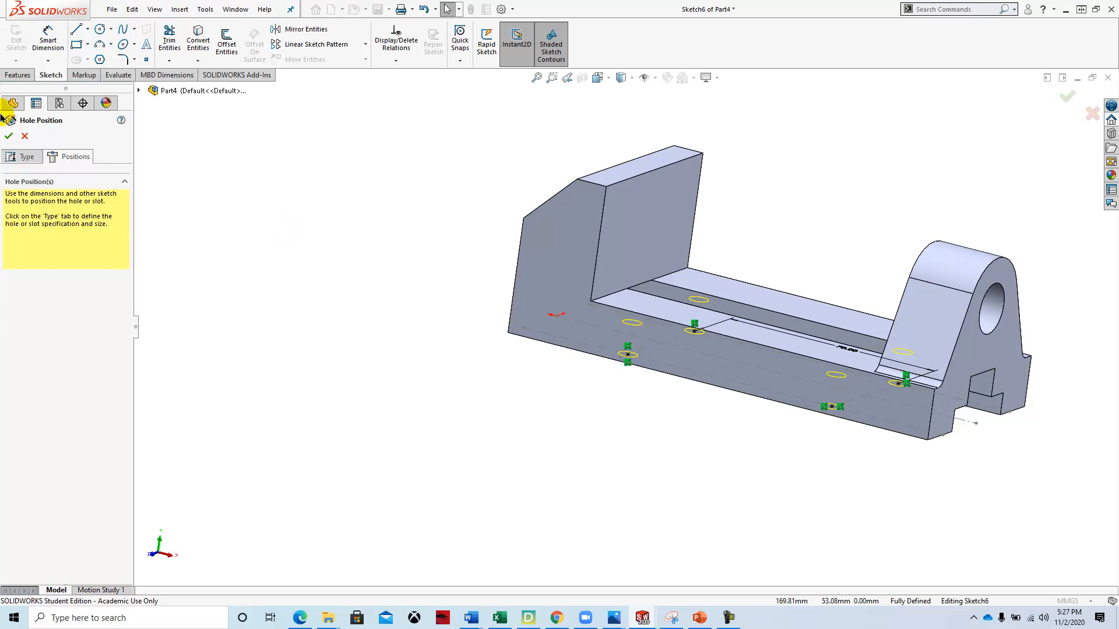
pyautogui.click(10, 139)
# - Inspect the drilled holes from the underside of the base, and return the model to the Dimetric view
pyautogui.moveTo(450, 310); pyautogui.dragTo(512, 62, button='middle')
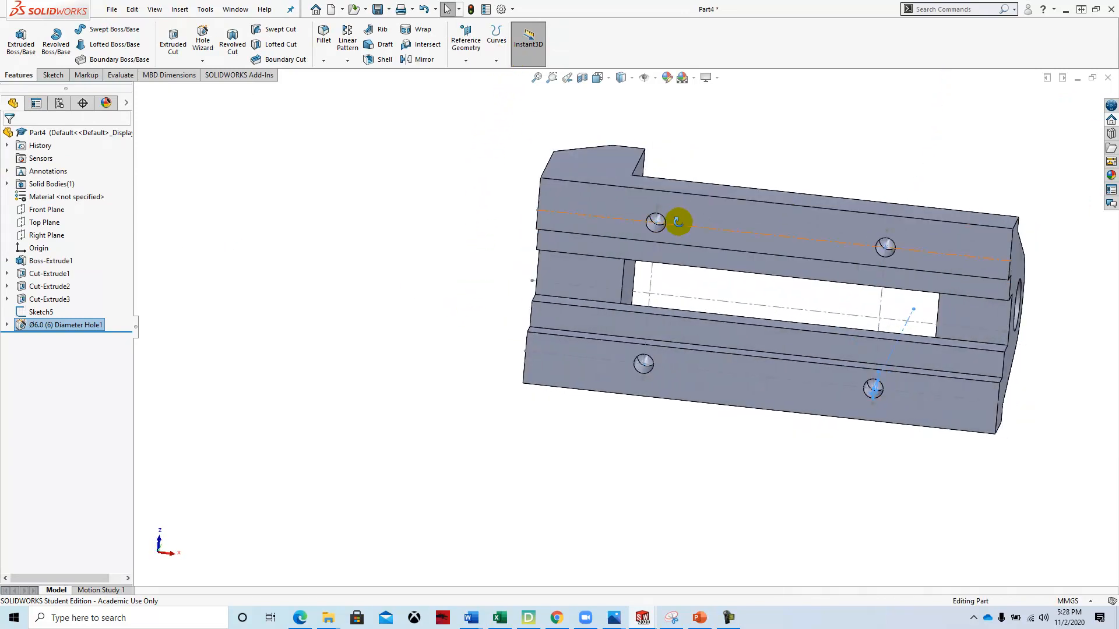
pyautogui.scroll(-6, 675, 225)
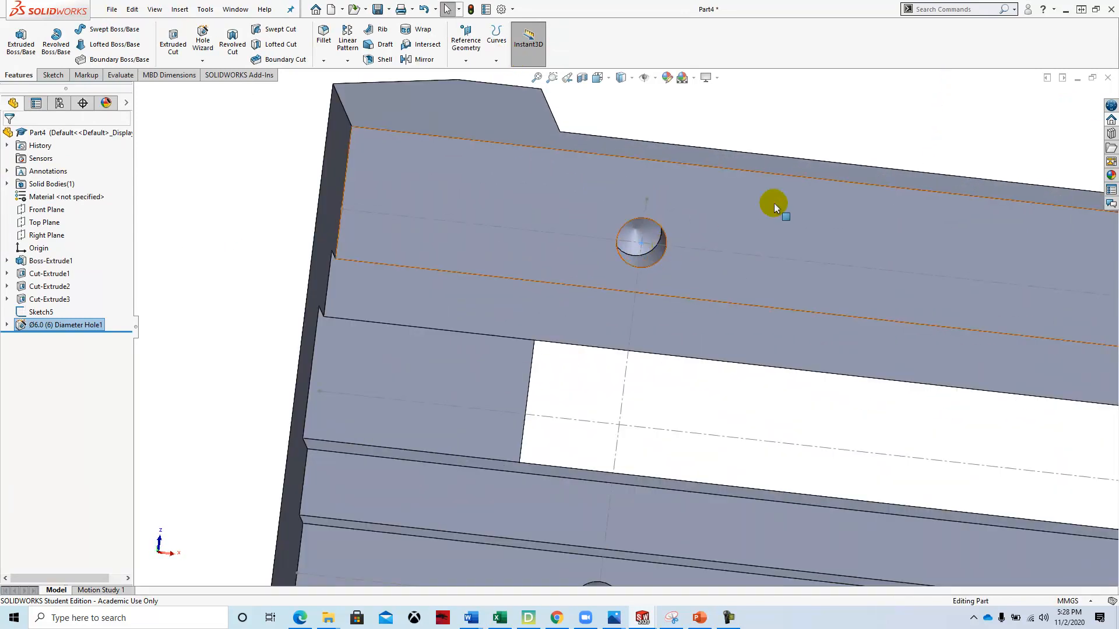
pyautogui.scroll(8, 764, 227)
pyautogui.moveTo(787, 233); pyautogui.dragTo(704, 483, button='middle')
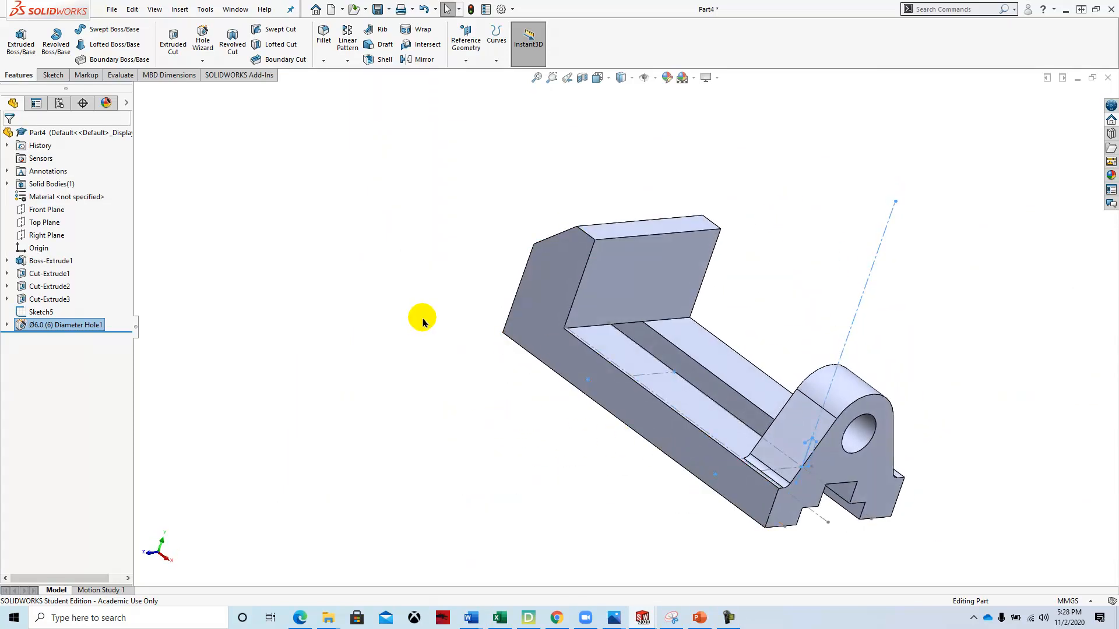
pyautogui.press('space')
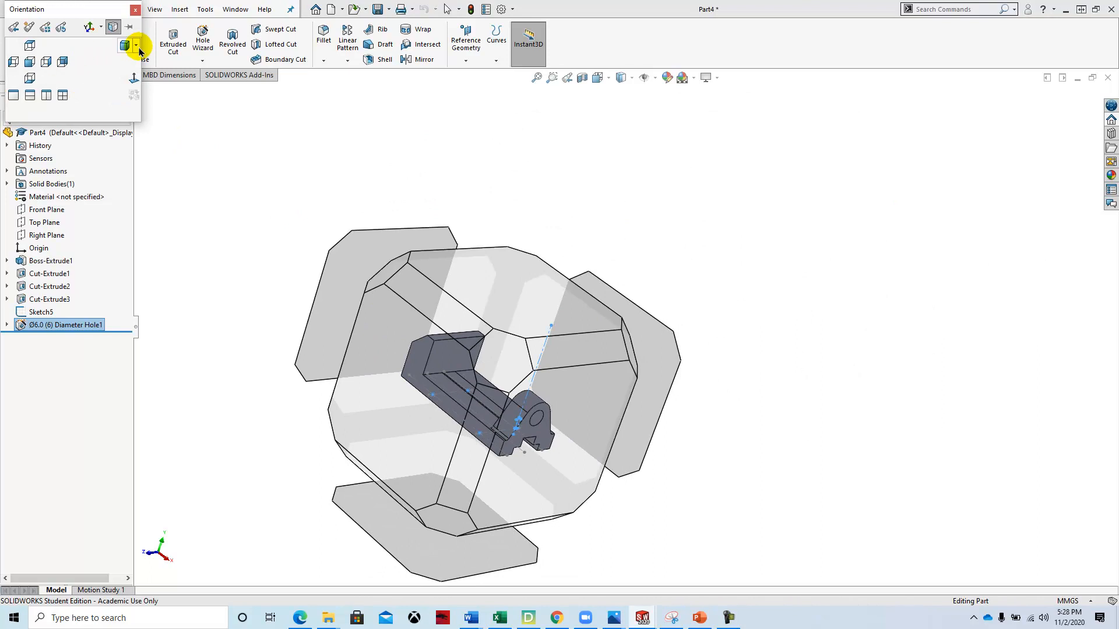
pyautogui.click(123, 51)
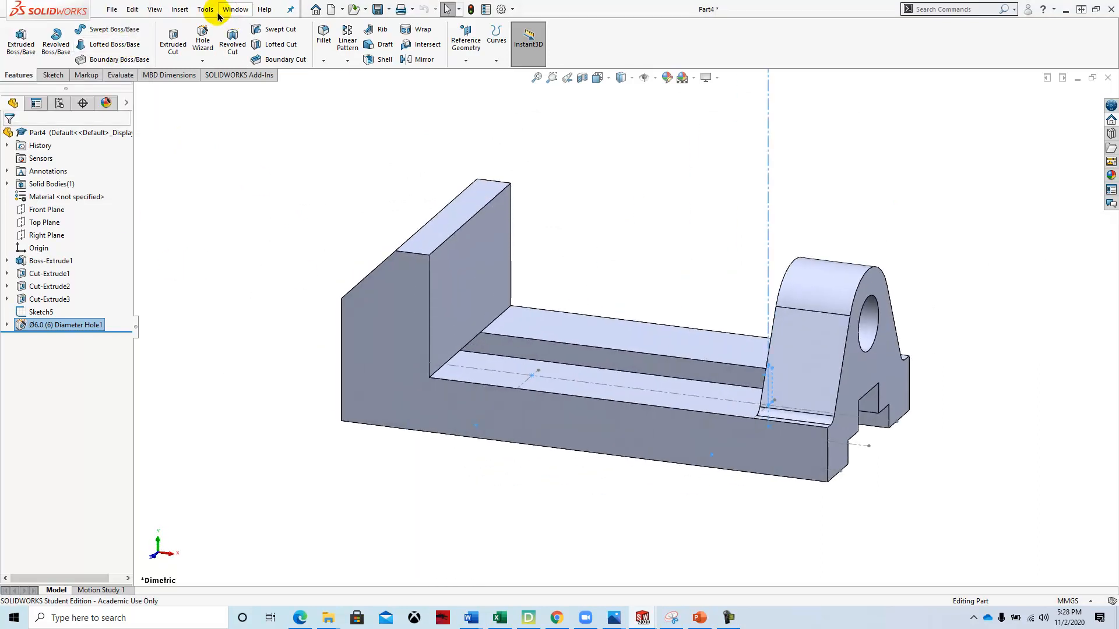
# - Save the part as "JC-Base Plate" in the Bench Vice Assembly folder
pyautogui.click(113, 10)
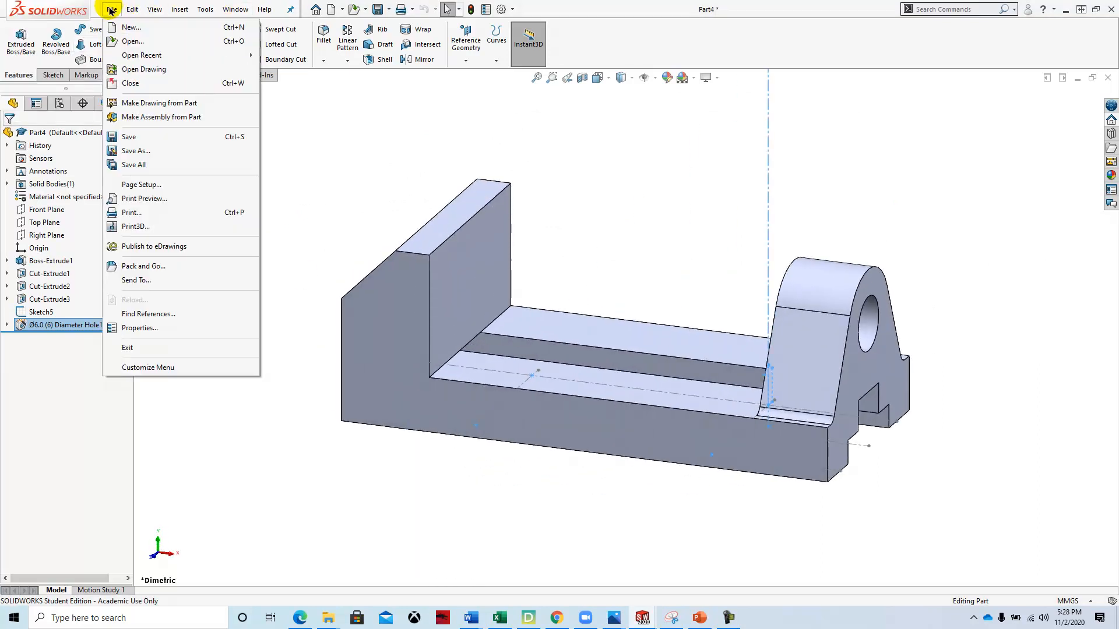
pyautogui.click(134, 150)
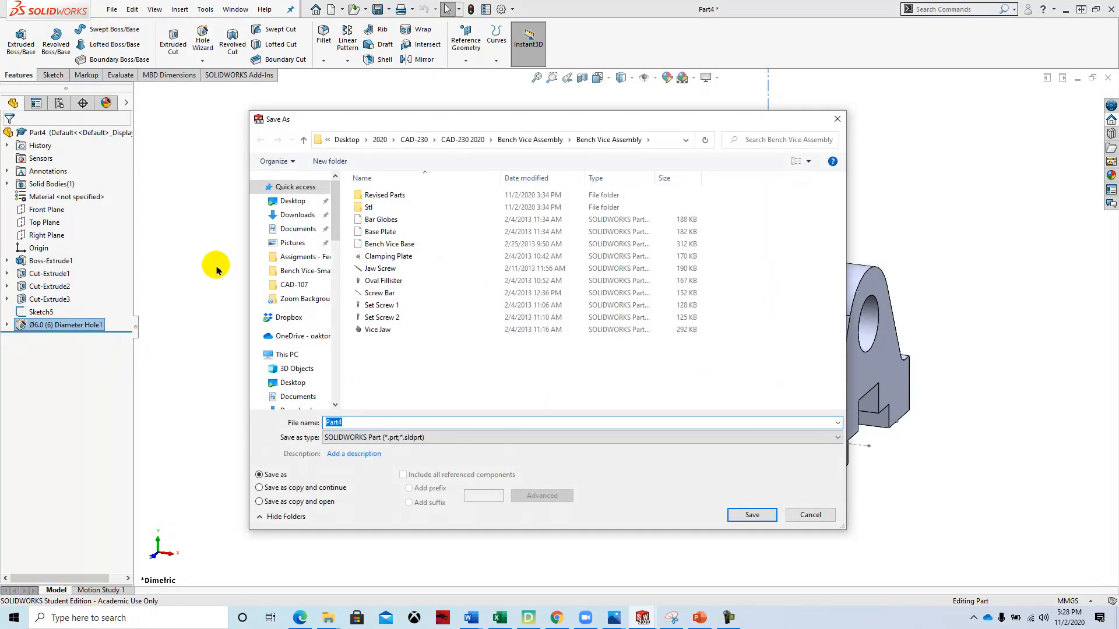
pyautogui.write('JC')
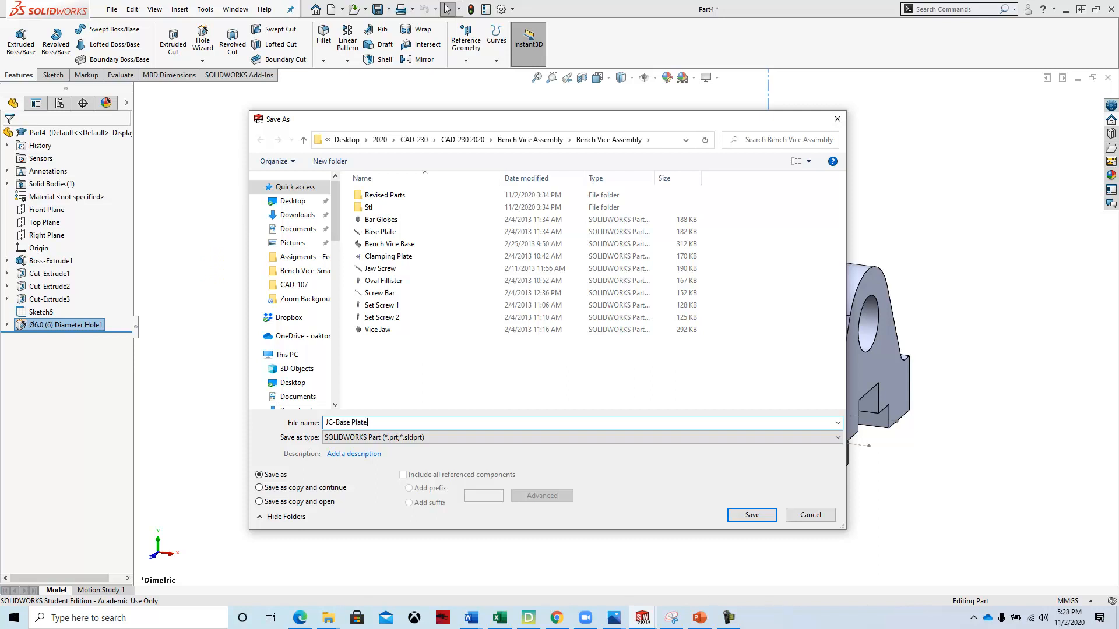
pyautogui.write('-Base Plate')
pyautogui.click(750, 516)
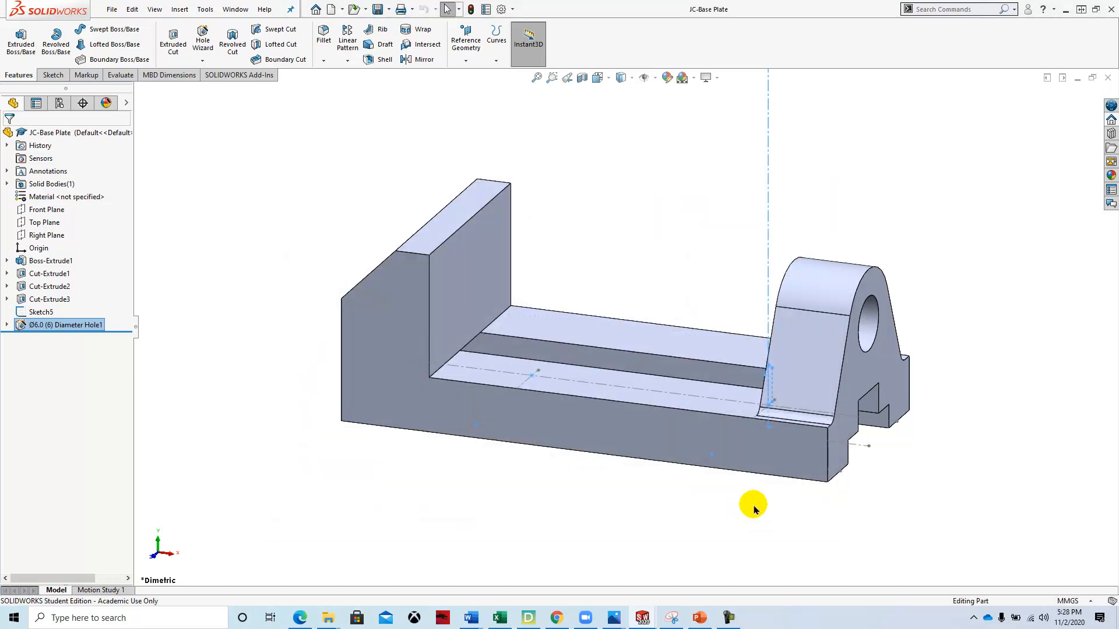